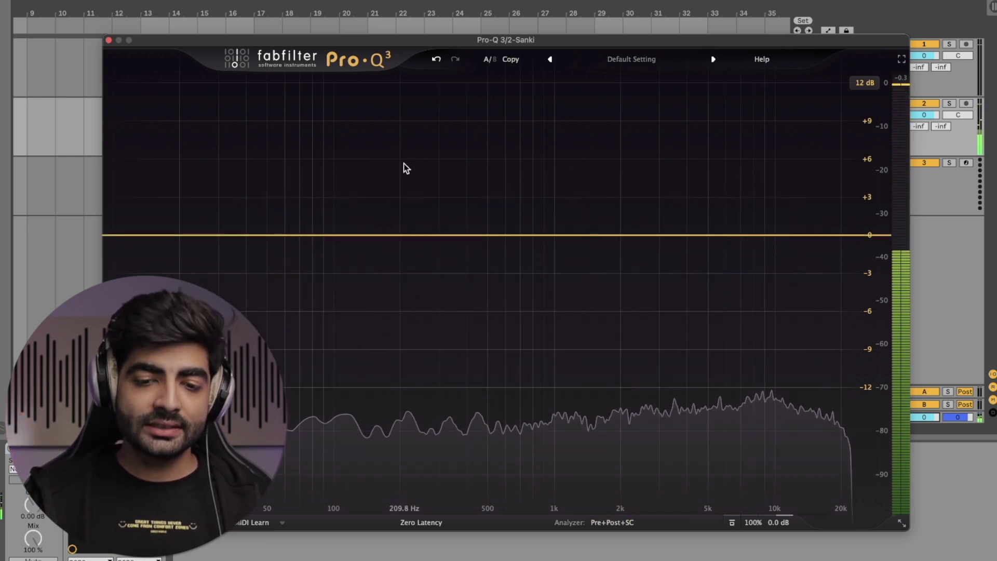
# - Add a broad bell band at about 49 Hz with about 6.9 dB of boost and a Q of about 0.34
pyautogui.moveTo(261, 234); pyautogui.dragTo(263, 156)
pyautogui.scroll(3, 263, 156)
pyautogui.scroll(-5, 263, 156)
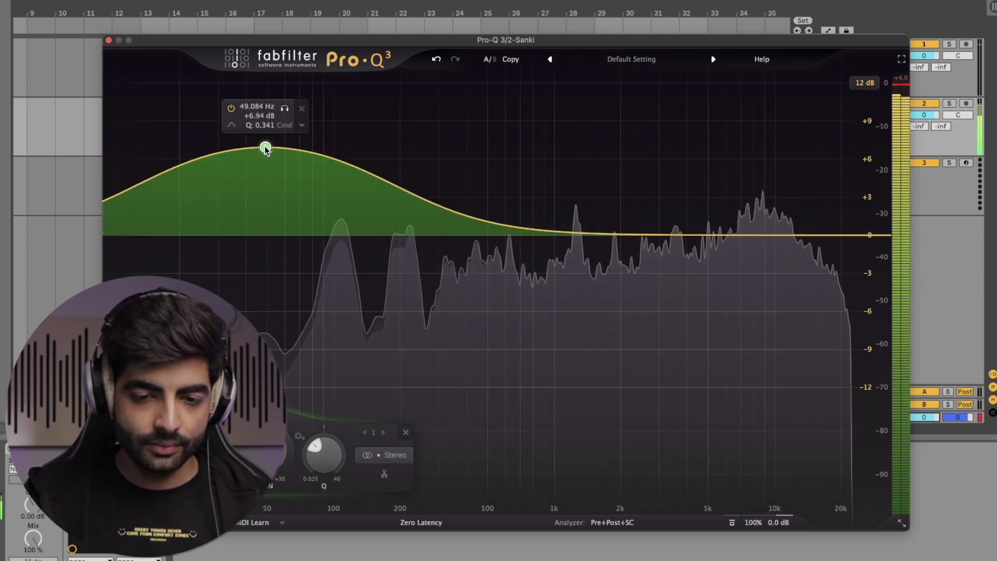
# - Sweep the bell band to about 500 Hz with about 0.8 dB of cut and delete it
pyautogui.moveTo(265, 159); pyautogui.dragTo(487, 245)
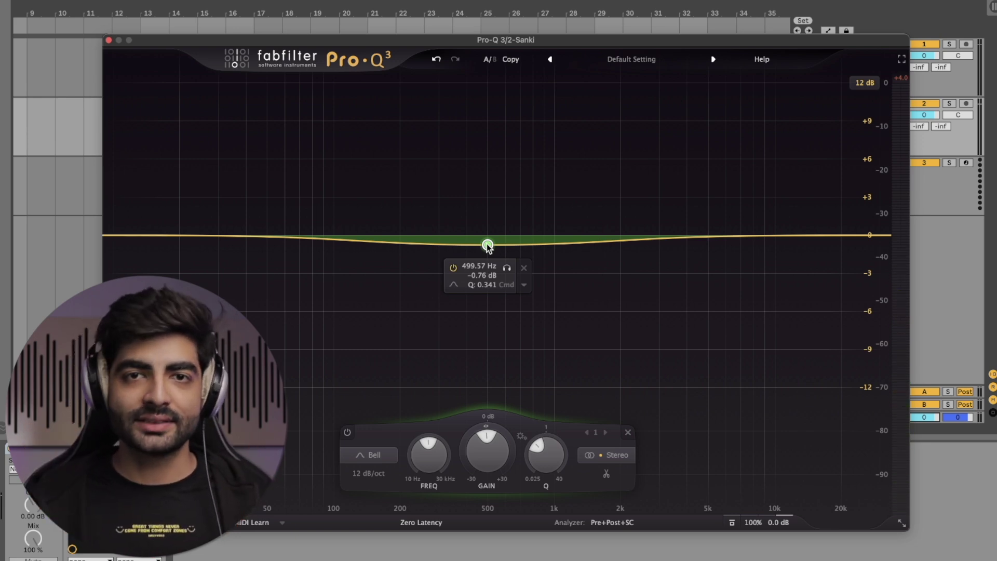
pyautogui.click(628, 432)
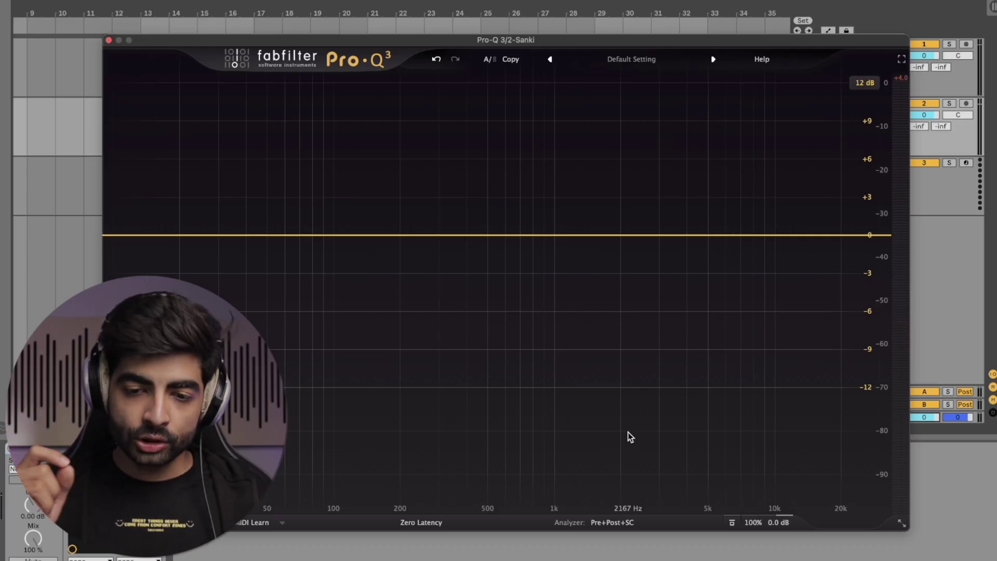
pyautogui.moveTo(216, 167); pyautogui.dragTo(812, 342)
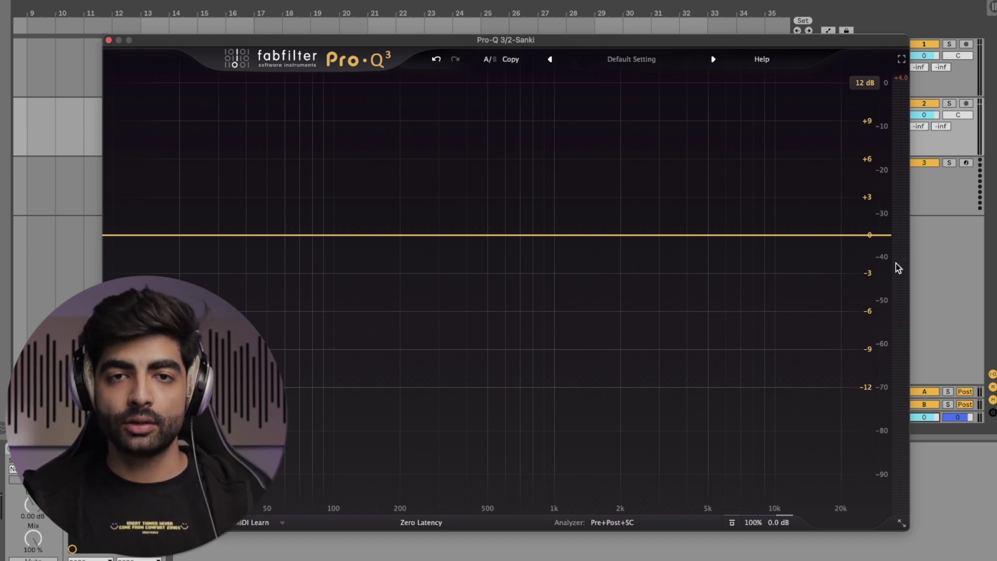
# - Play the track, add a bell band at about 40 Hz and solo it while shifting it to about 44 Hz
pyautogui.press('space')
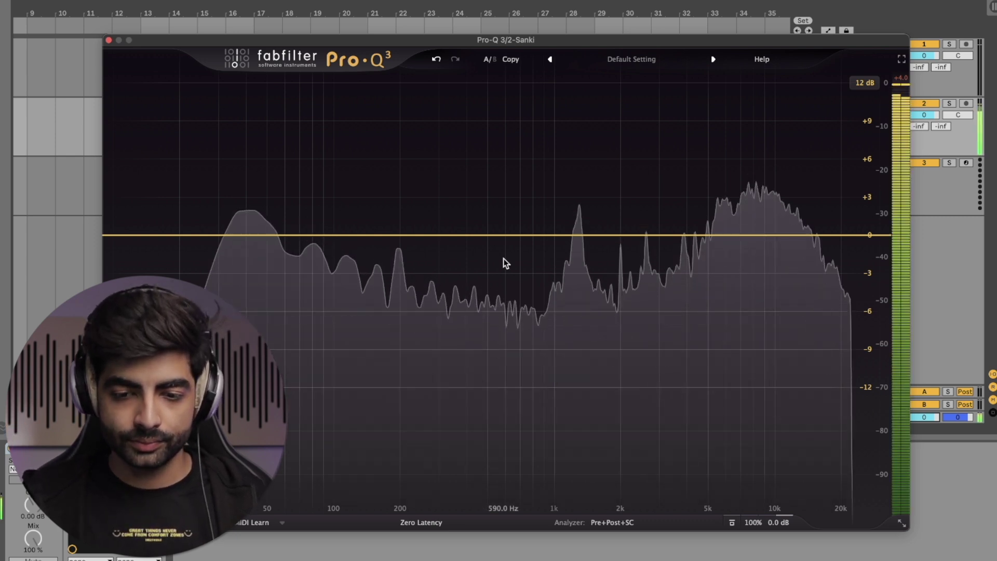
pyautogui.click(244, 233)
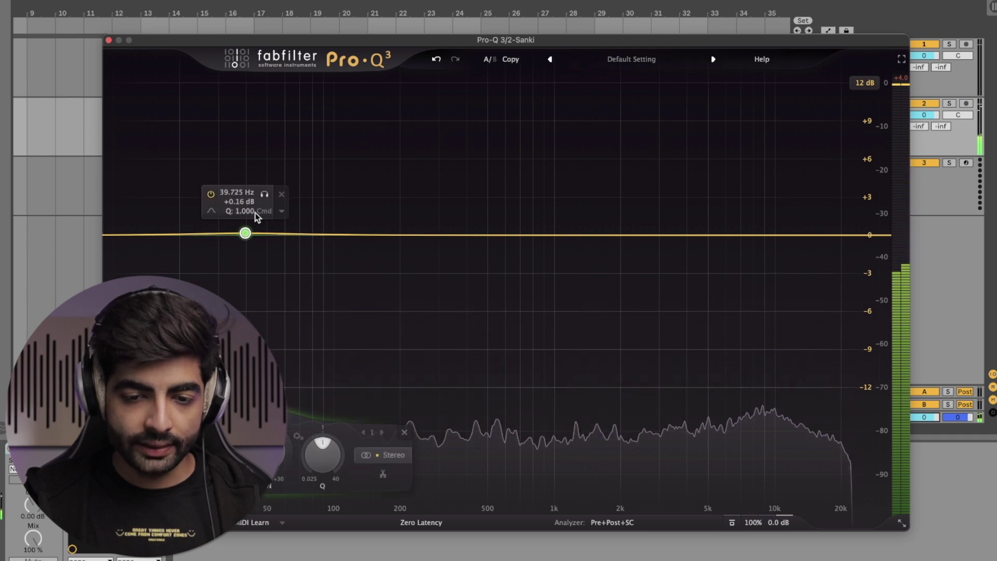
pyautogui.click(265, 194)
pyautogui.moveTo(263, 195); pyautogui.dragTo(273, 194)
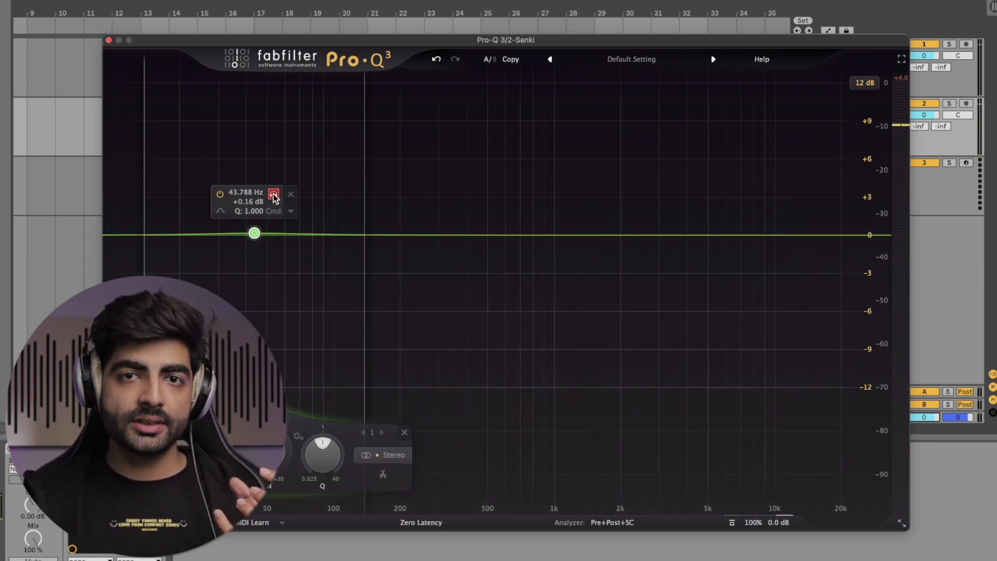
# - Sweep the soloed band through about 612 Hz and up into the high frequencies
pyautogui.moveTo(273, 195); pyautogui.dragTo(527, 196)
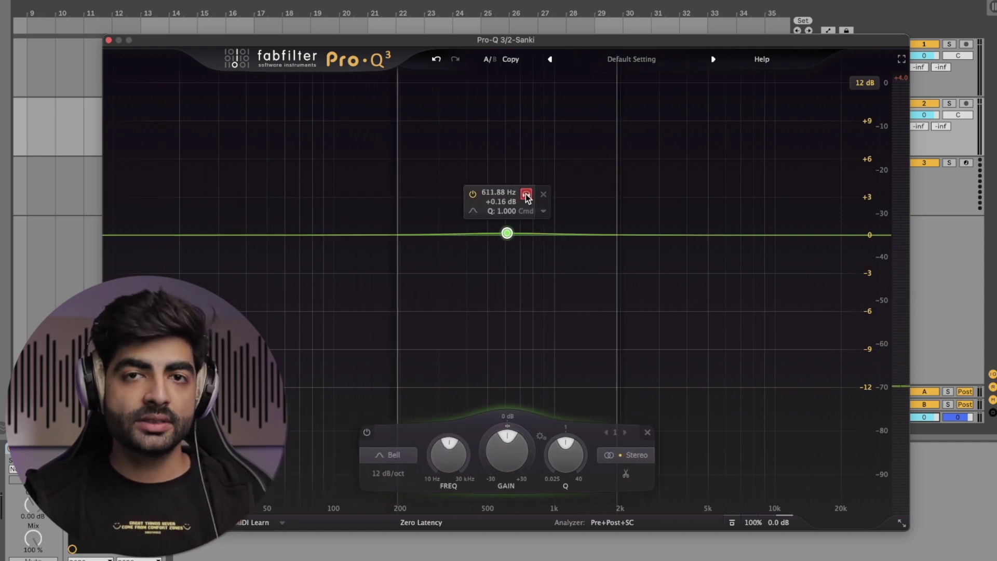
pyautogui.scroll(-5, 525, 197)
pyautogui.moveTo(526, 196); pyautogui.dragTo(750, 195)
pyautogui.scroll(3, 523, 197)
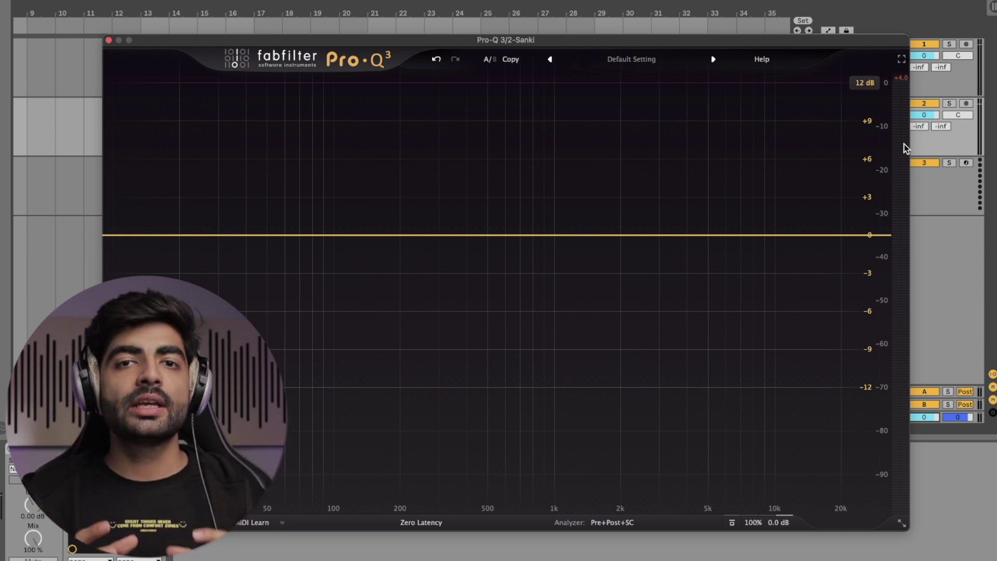
# - Play short passages of the track and examine the spectrum analyzer from the lows to the highs
pyautogui.press('space')
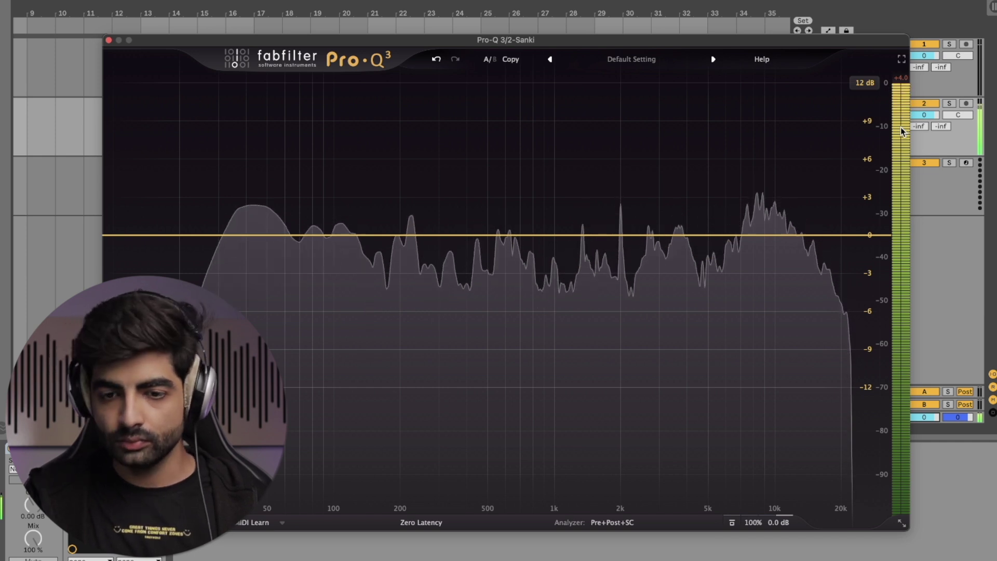
pyautogui.press('space')
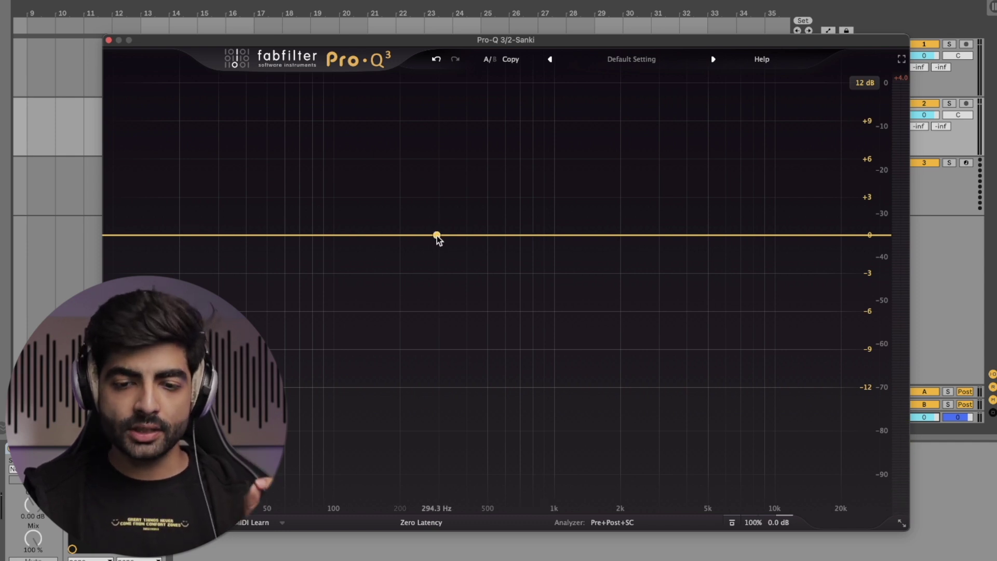
pyautogui.press('space')
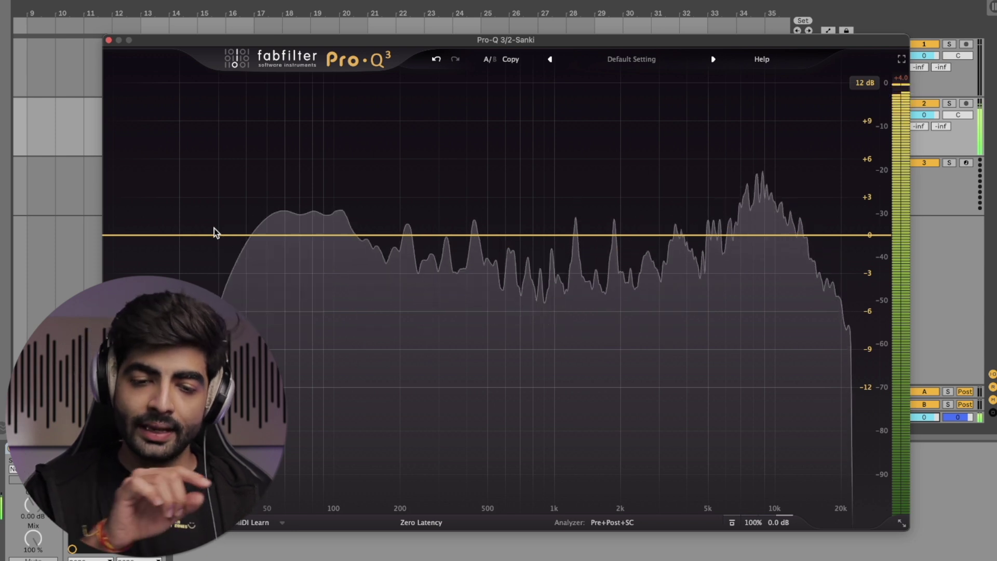
pyautogui.press('space')
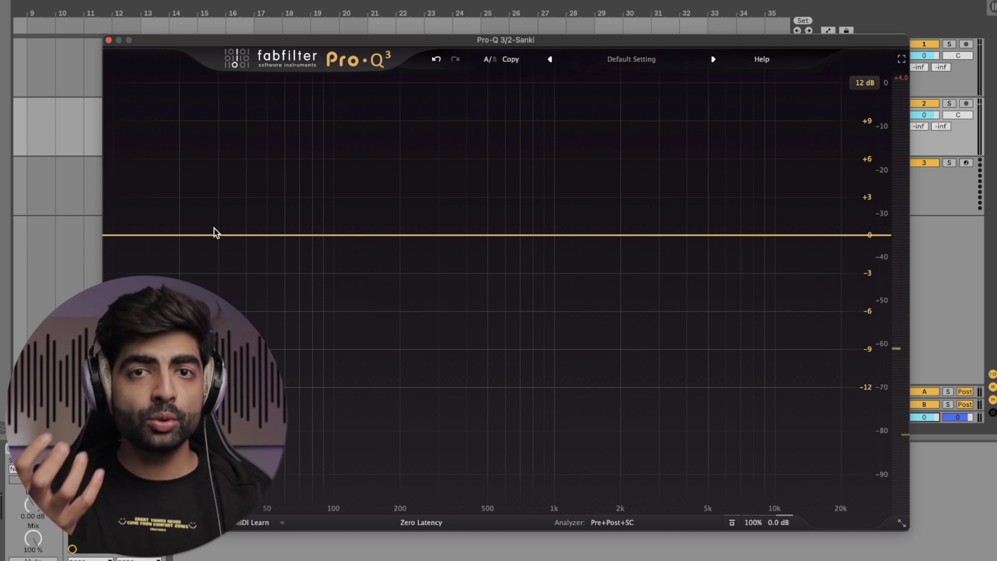
pyautogui.press('space')
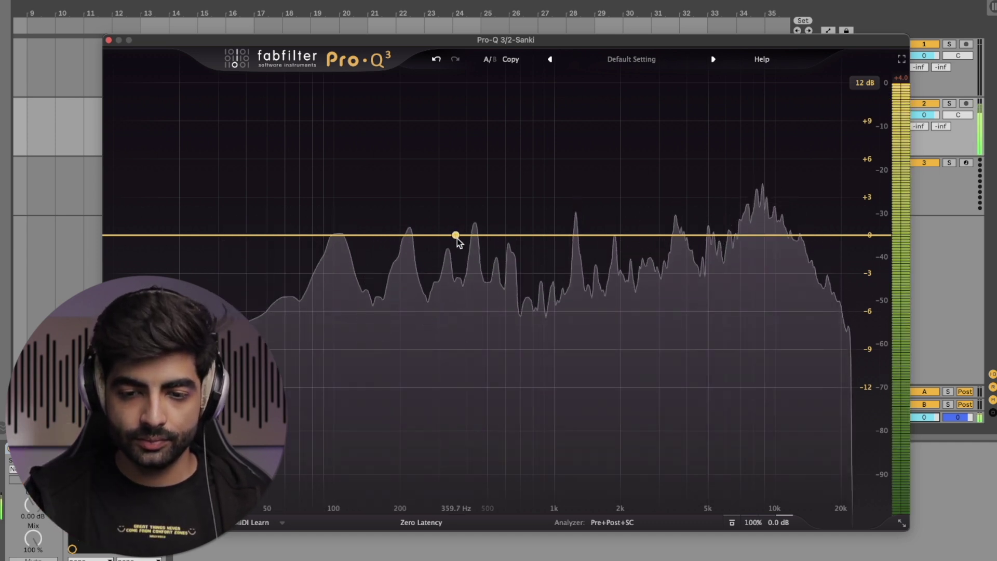
pyautogui.press('space')
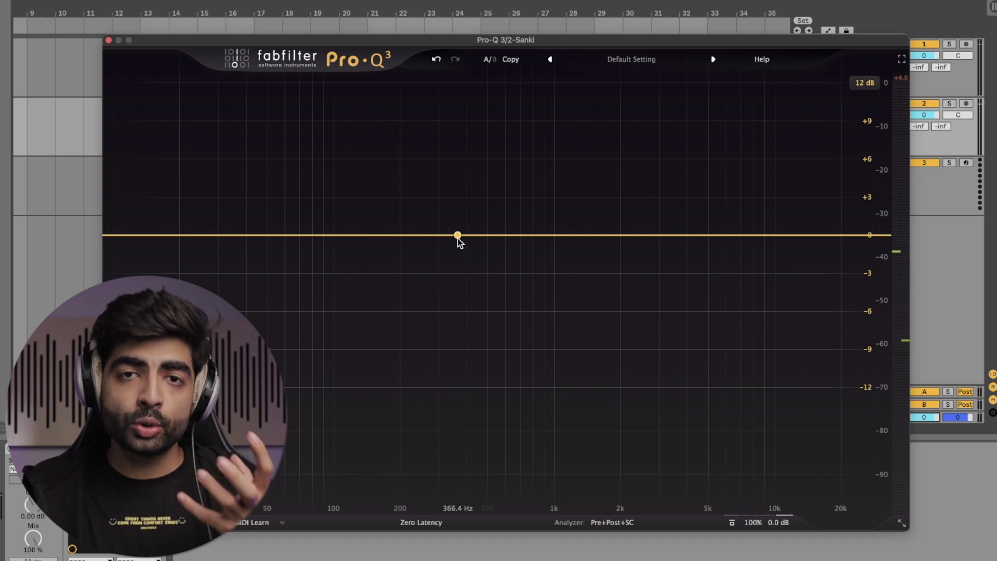
# - Add bell bands with slight boosts along the EQ curve at about 156 Hz, 271 Hz and several higher frequencies
pyautogui.moveTo(457, 237); pyautogui.dragTo(377, 236)
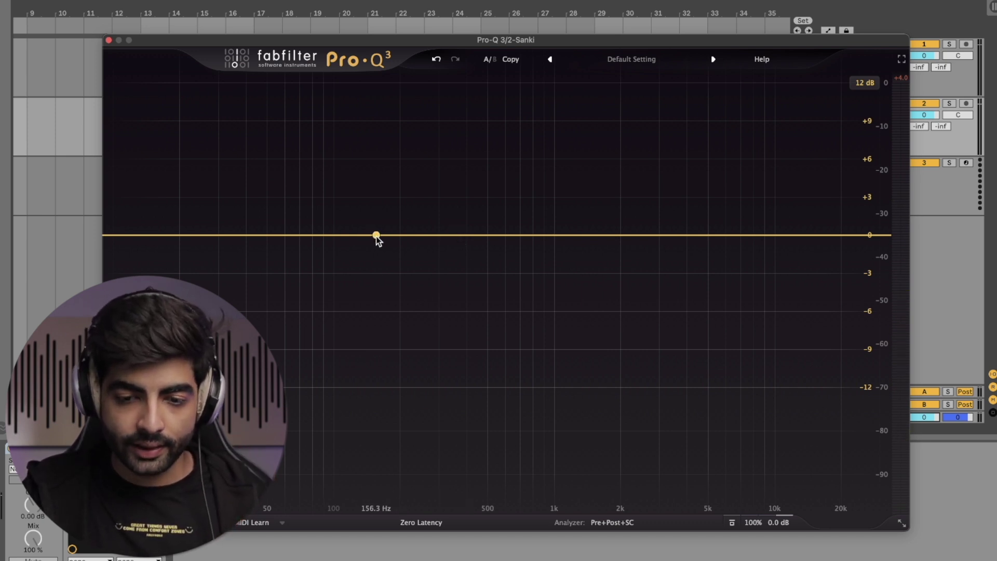
pyautogui.click(375, 235)
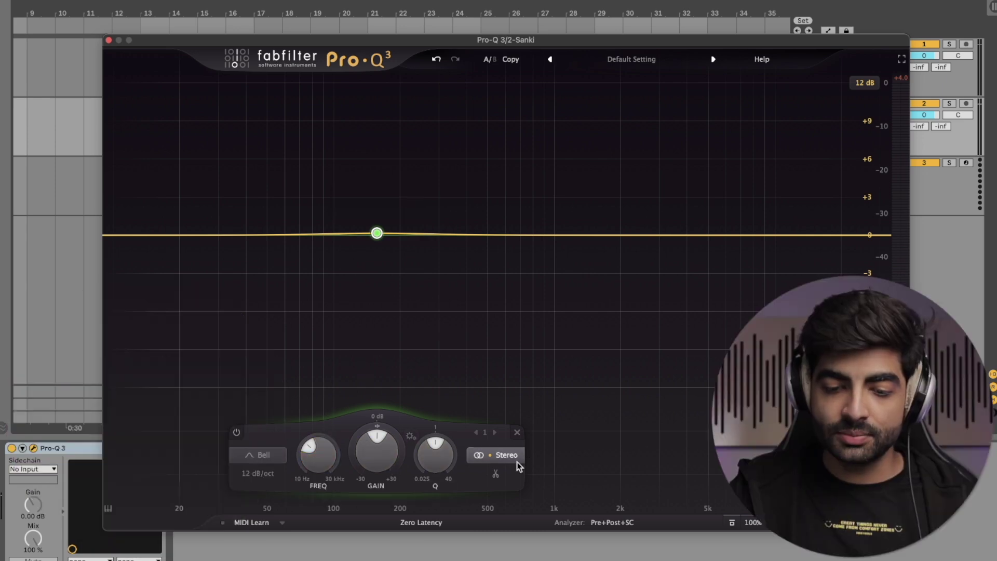
pyautogui.click(428, 235)
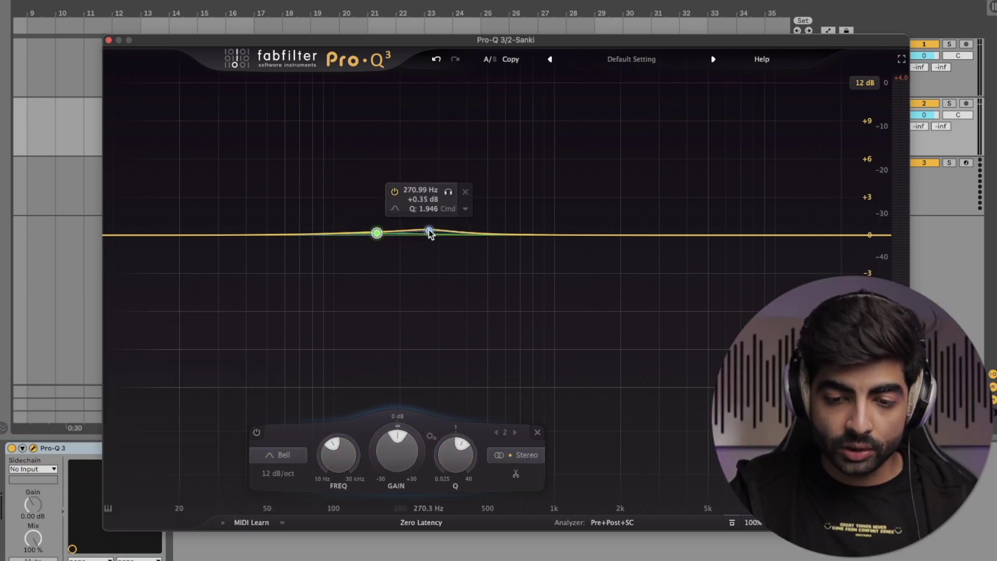
pyautogui.click(477, 233)
pyautogui.click(532, 229)
pyautogui.click(564, 227)
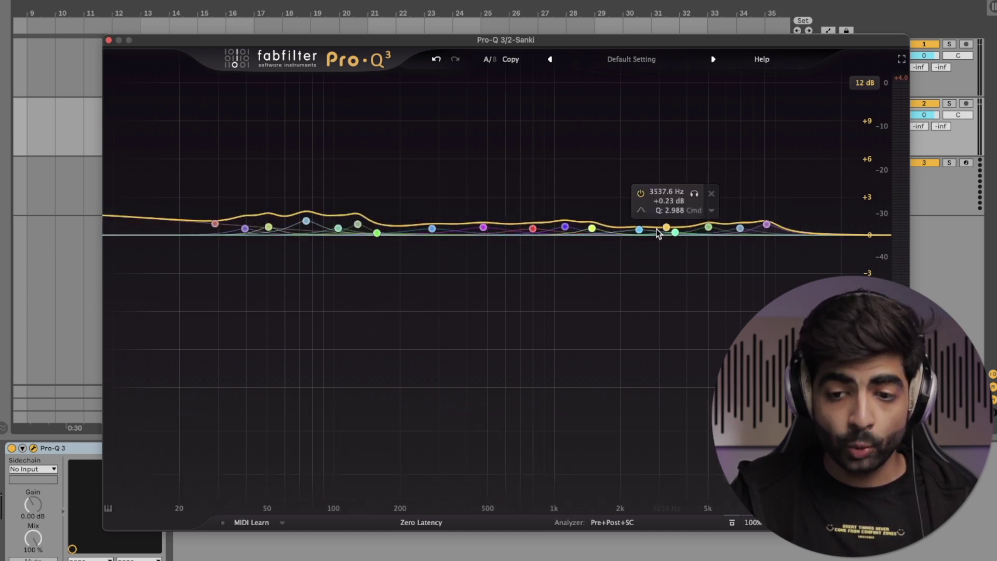
# - Add further boosted bands in the low mids and the top end, and delete all bands from the curve
pyautogui.moveTo(395, 232); pyautogui.dragTo(397, 178)
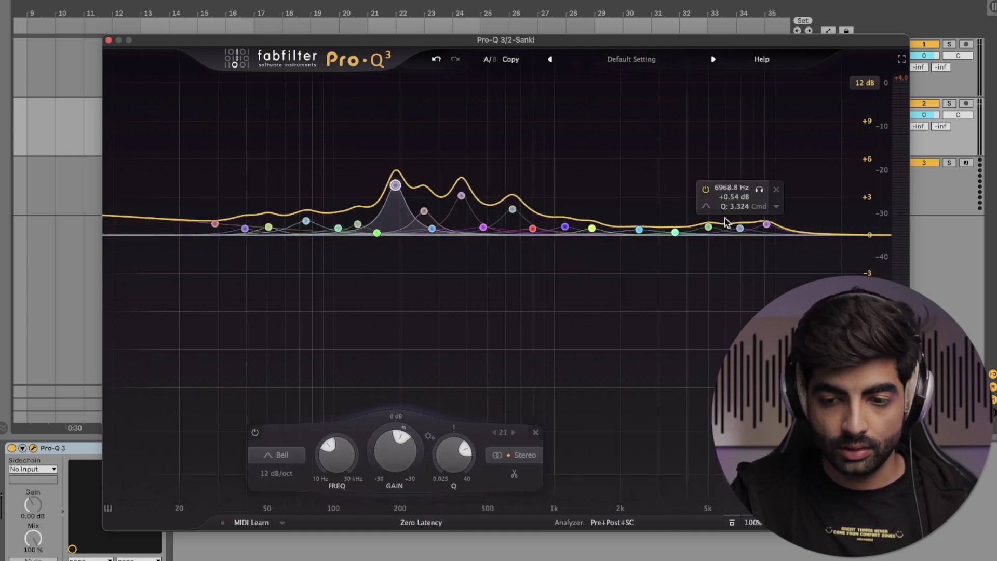
pyautogui.moveTo(461, 232); pyautogui.dragTo(461, 196)
pyautogui.moveTo(819, 232); pyautogui.dragTo(819, 204)
pyautogui.moveTo(513, 232); pyautogui.dragTo(512, 209)
pyautogui.moveTo(424, 233); pyautogui.dragTo(424, 211)
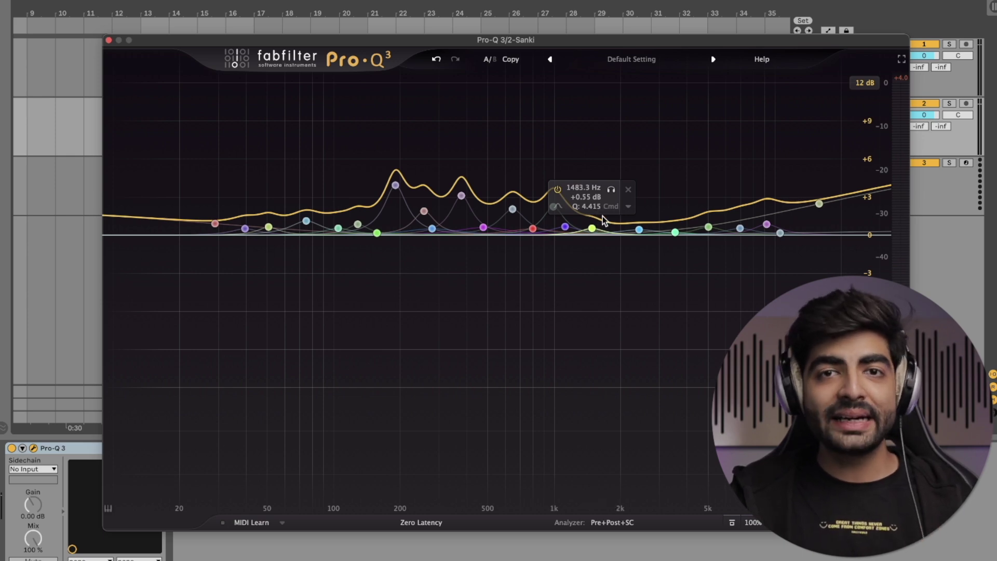
pyautogui.moveTo(119, 130); pyautogui.dragTo(891, 347)
pyautogui.click(649, 433)
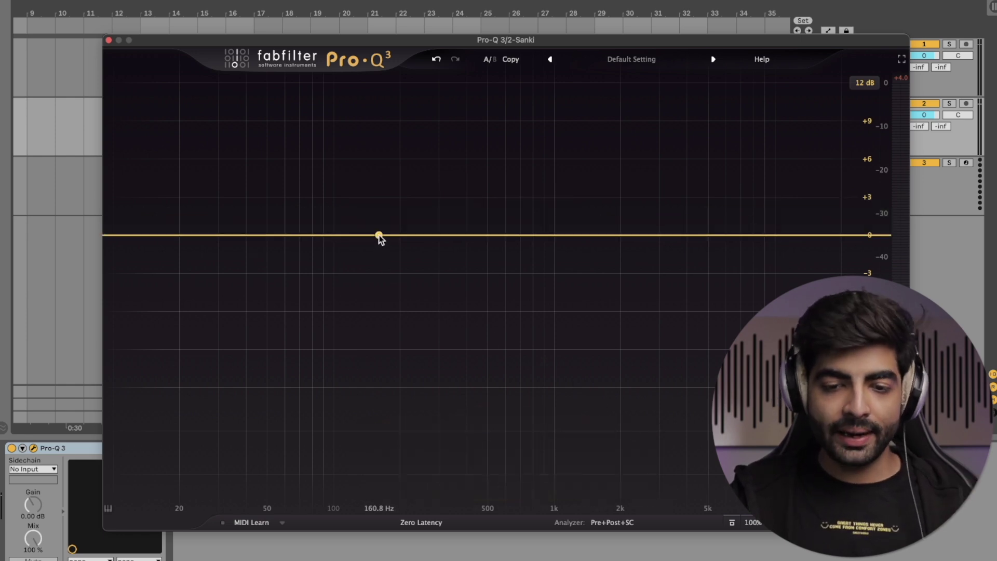
# - Add a bell band with about 1.7 dB of boost and set its frequency to 200 Hz
pyautogui.moveTo(379, 234); pyautogui.dragTo(382, 214)
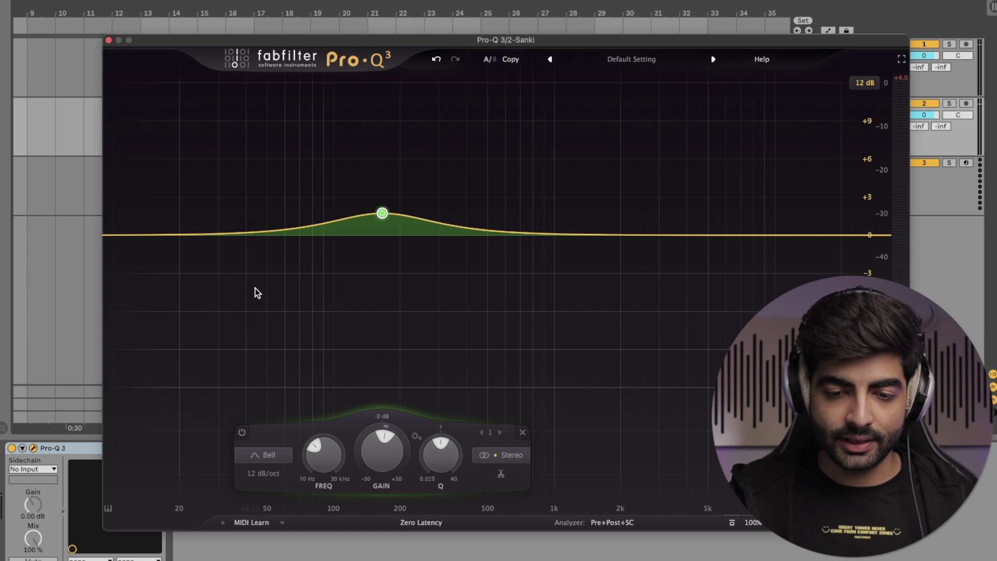
pyautogui.moveTo(383, 214)
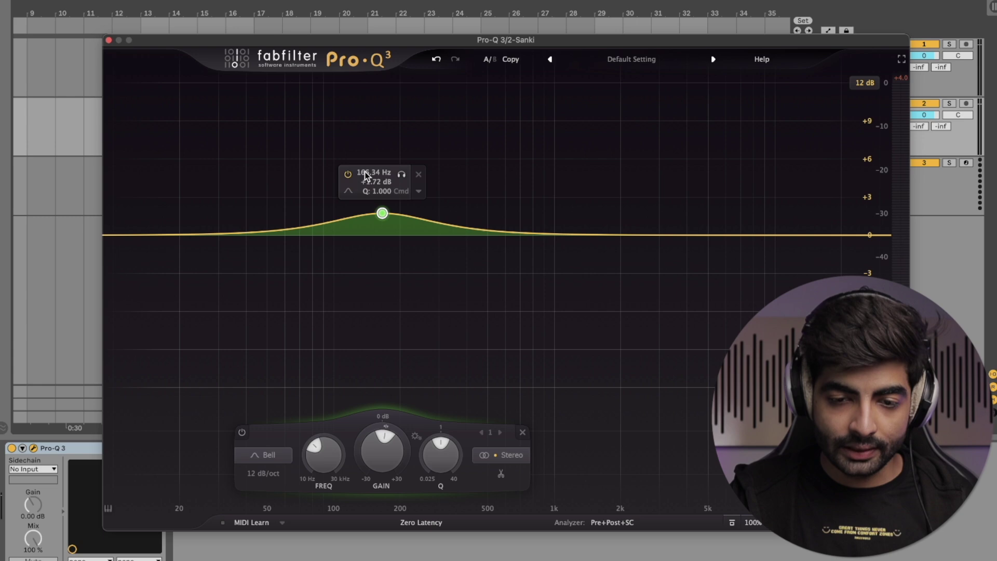
pyautogui.write('200')
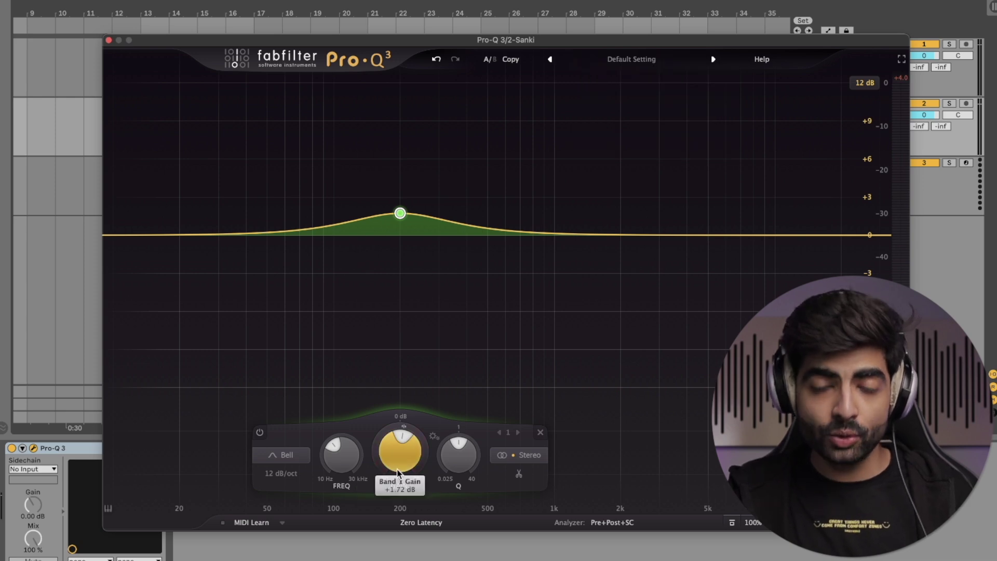
# - Raise the 200 Hz band's gain to about 4.55 dB and settle it at +2.75 dB
pyautogui.moveTo(397, 469)
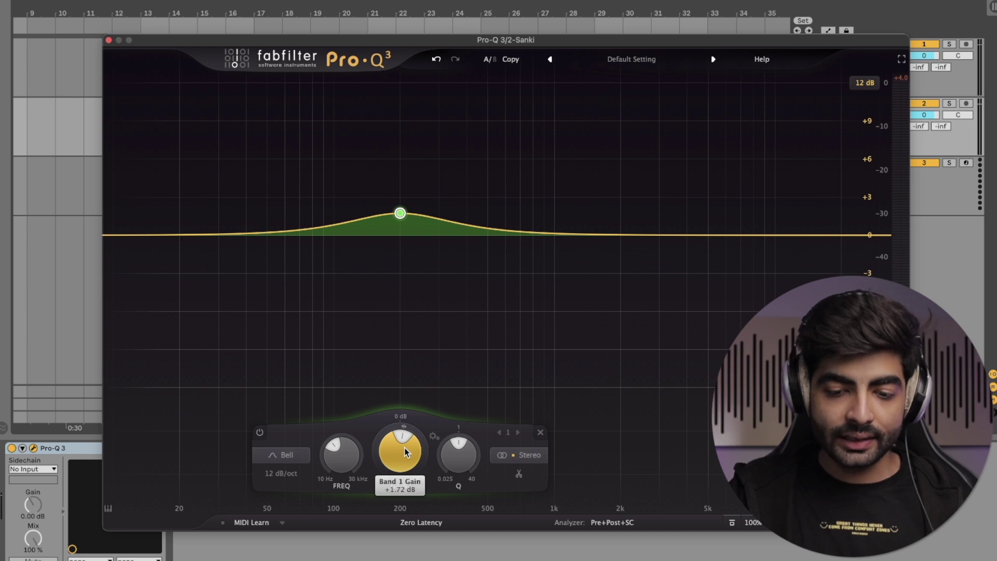
pyautogui.moveTo(405, 447); pyautogui.dragTo(406, 424)
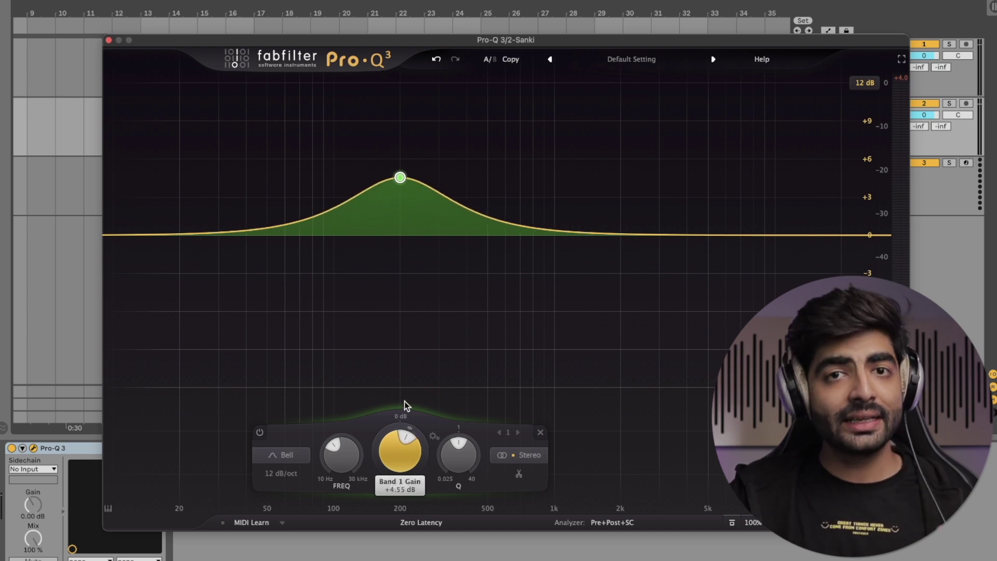
pyautogui.moveTo(406, 406)
pyautogui.mouseDown()
pyautogui.moveTo(405, 394)
pyautogui.moveTo(407, 418)
pyautogui.mouseUp()
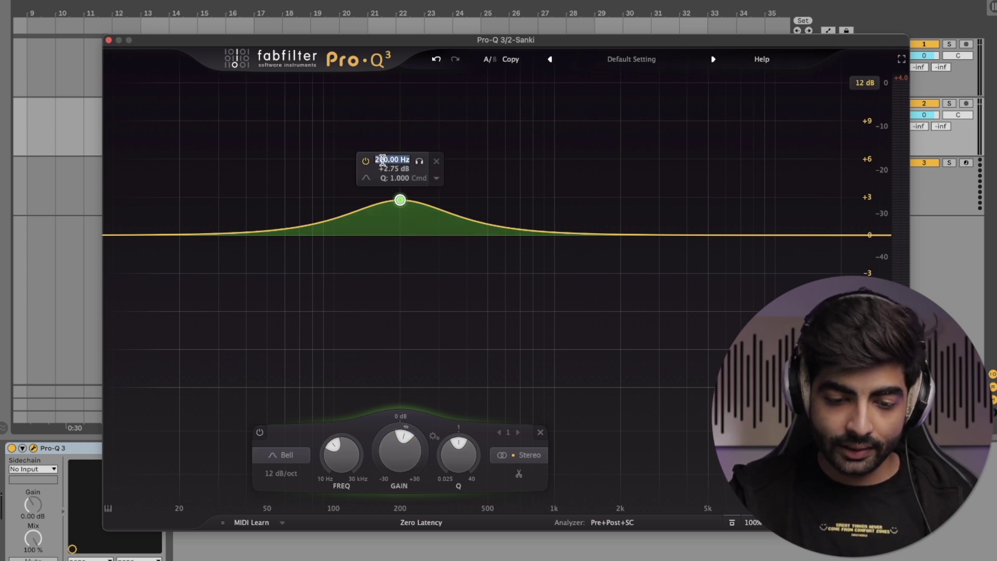
# - Set the band's frequency to 300 Hz, 400 Hz and back to 200 Hz
pyautogui.write('00')
pyautogui.press('Return')
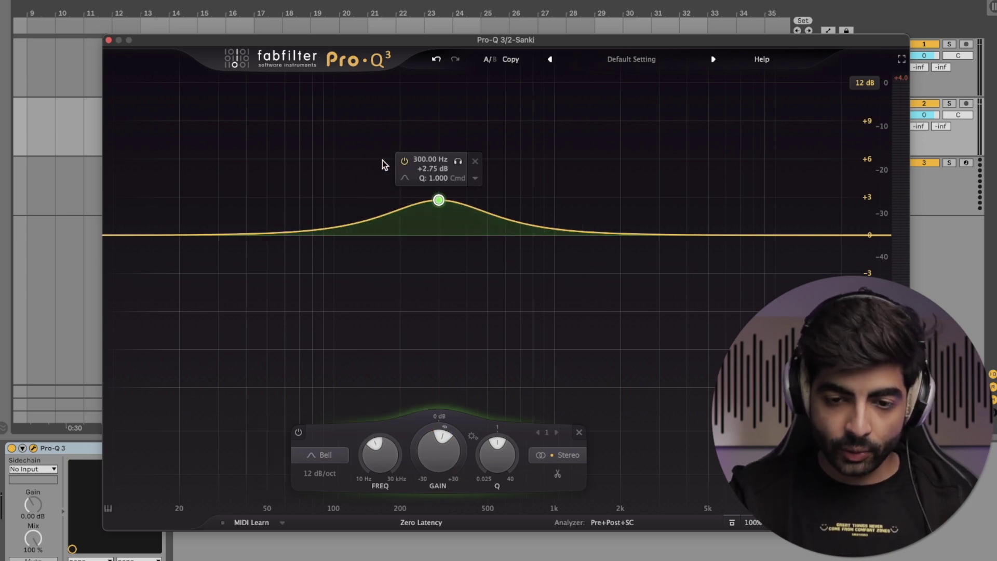
pyautogui.doubleClick(427, 160)
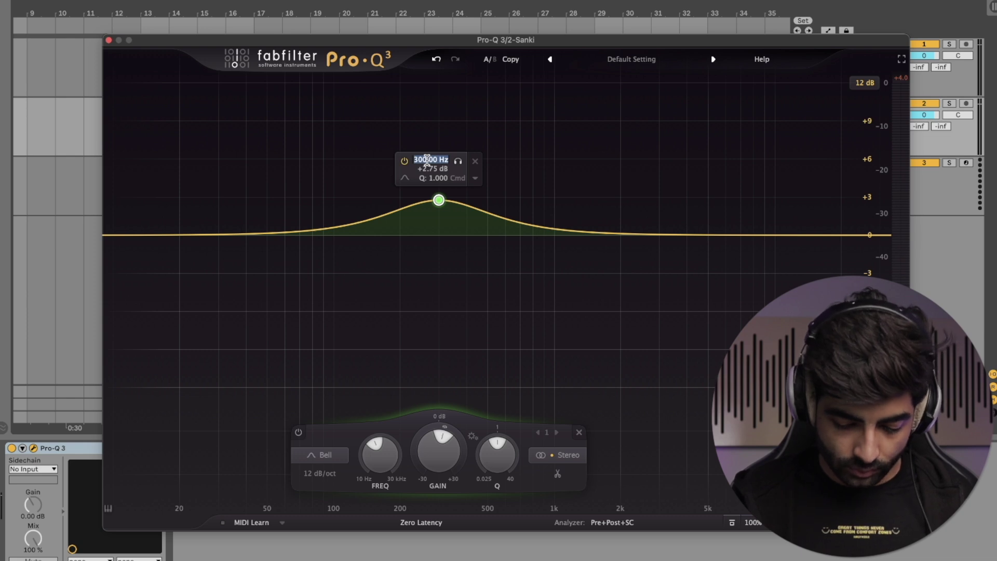
pyautogui.press('Return')
pyautogui.moveTo(406, 465); pyautogui.dragTo(405, 464)
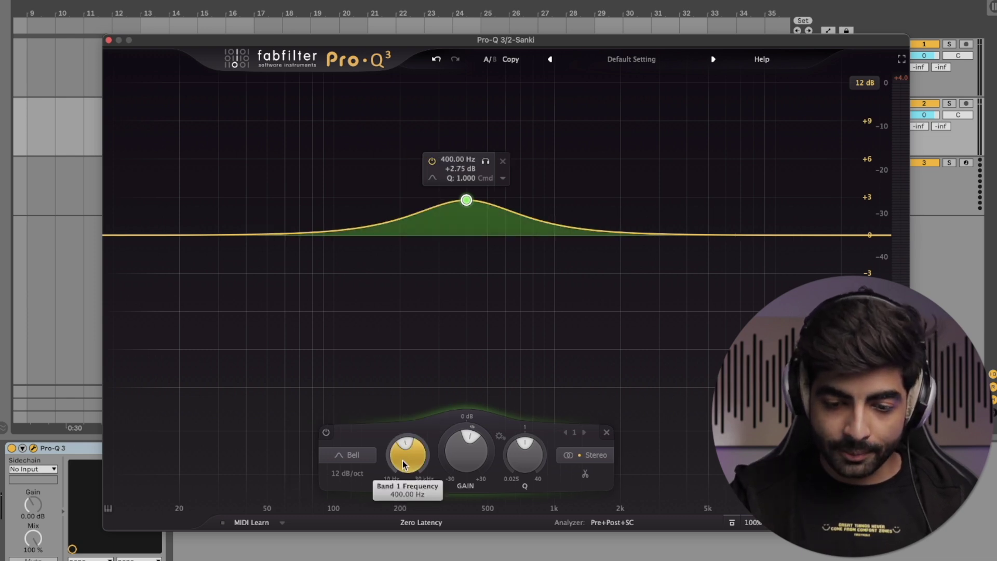
pyautogui.write('200')
pyautogui.press('Return')
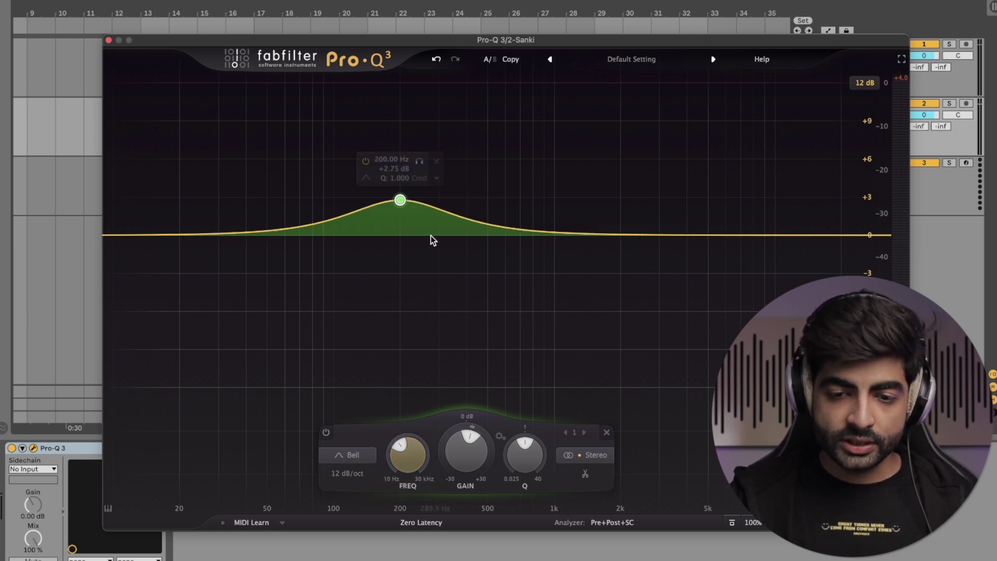
pyautogui.moveTo(400, 179)
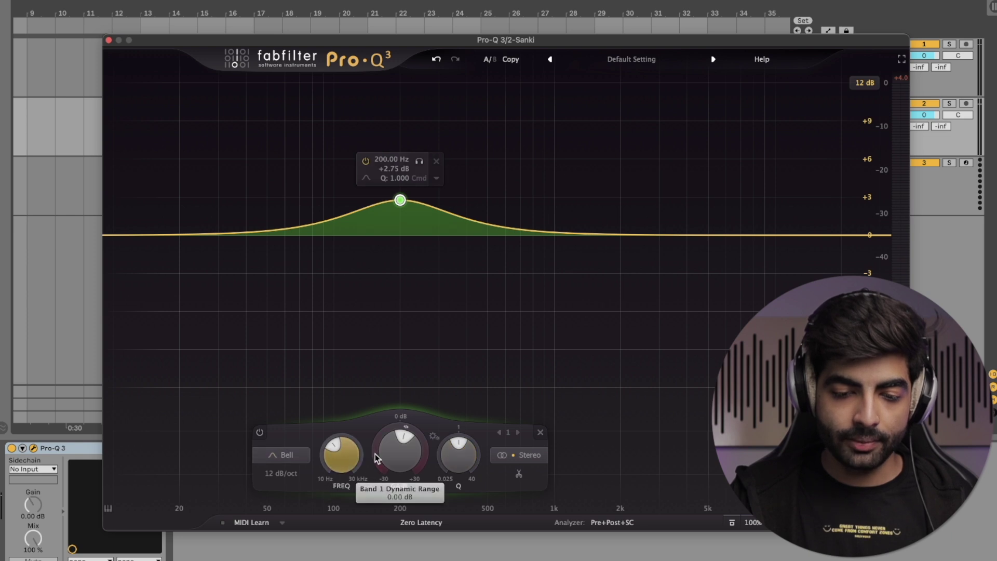
pyautogui.click(283, 456)
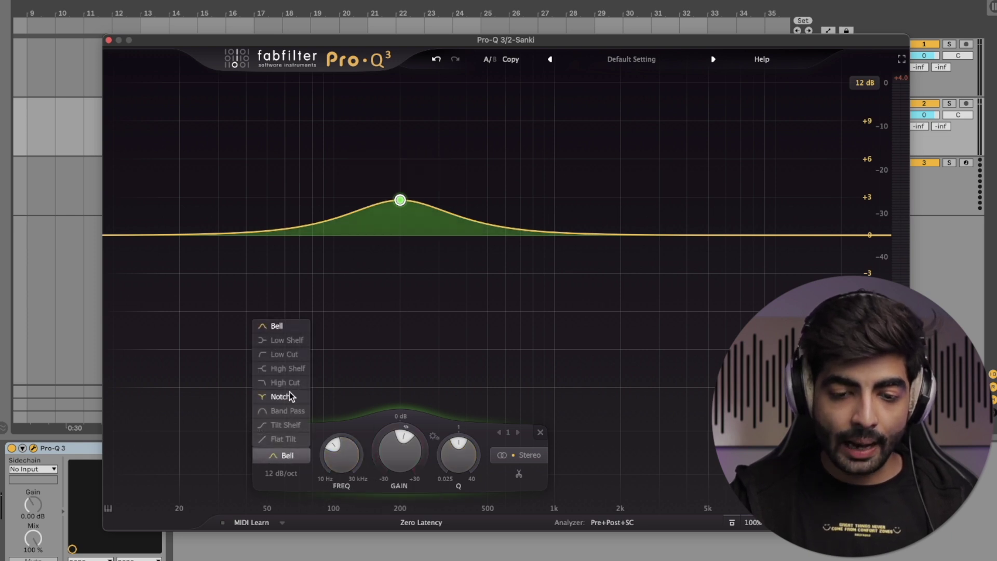
pyautogui.click(283, 456)
pyautogui.moveTo(399, 204)
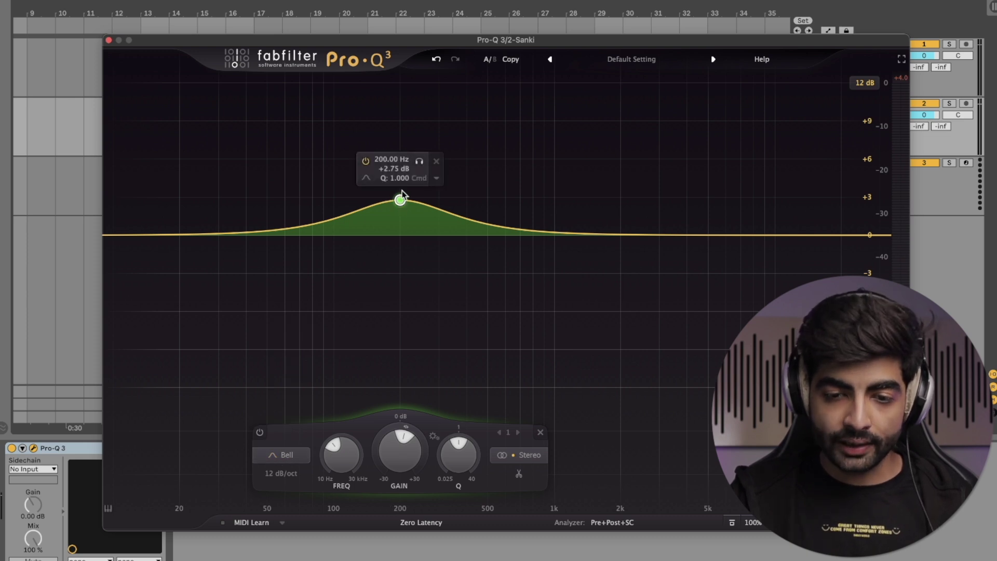
# - Turn the 200 Hz bell into a cut of about -8.52 dB at about 361.55 Hz, and freeze the analyzer spectrum
pyautogui.click(368, 177)
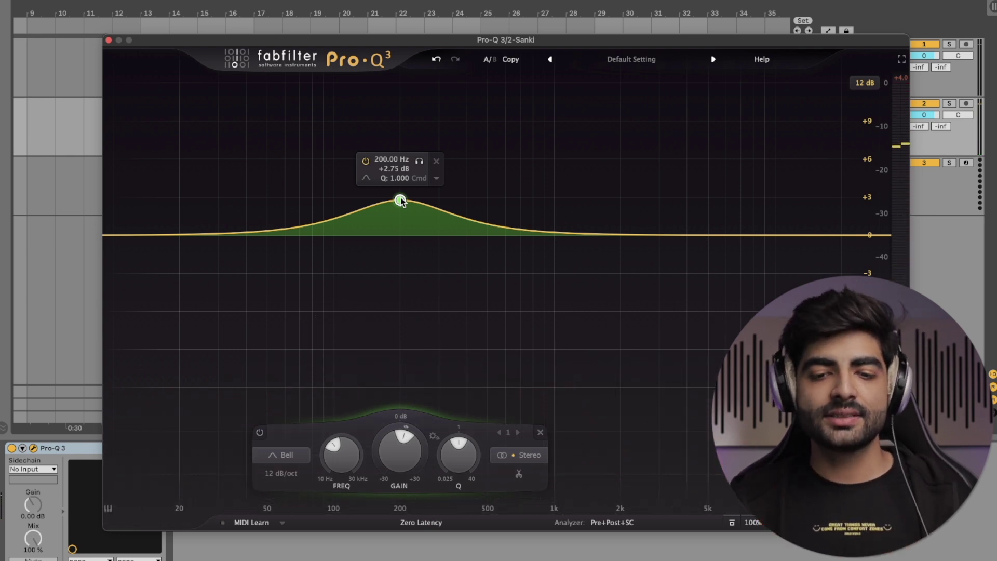
pyautogui.moveTo(401, 200); pyautogui.dragTo(456, 345)
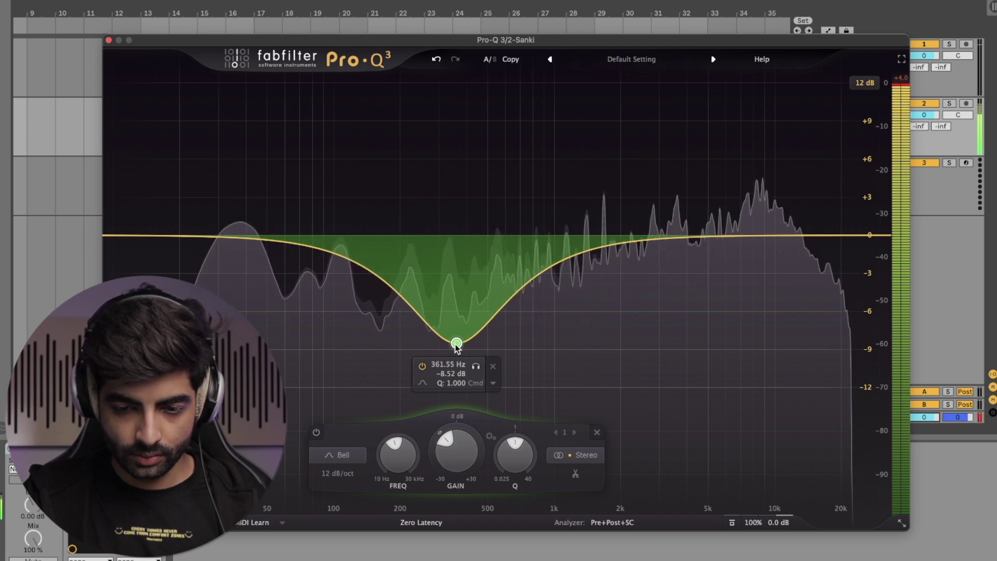
pyautogui.click(634, 522)
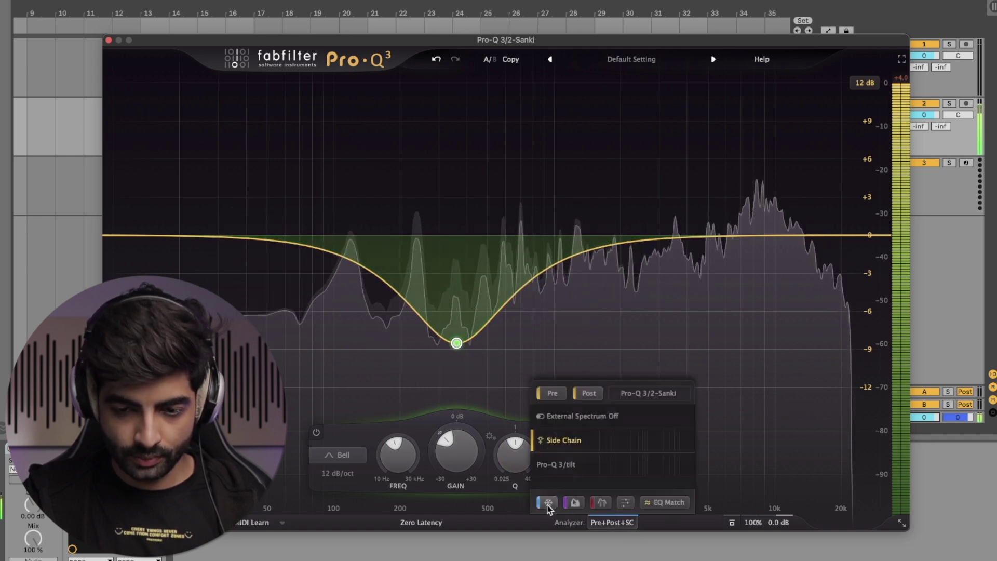
pyautogui.moveTo(736, 175); pyautogui.dragTo(657, 208)
pyautogui.moveTo(487, 311); pyautogui.dragTo(488, 304)
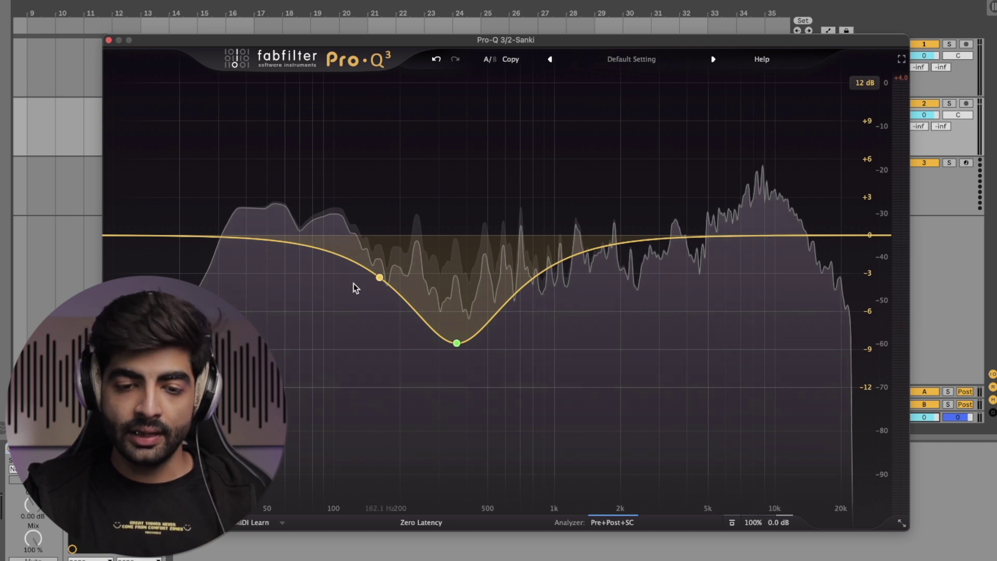
# - Change the band's shape to Low Cut and set its frequency to 500 Hz
pyautogui.moveTo(476, 328)
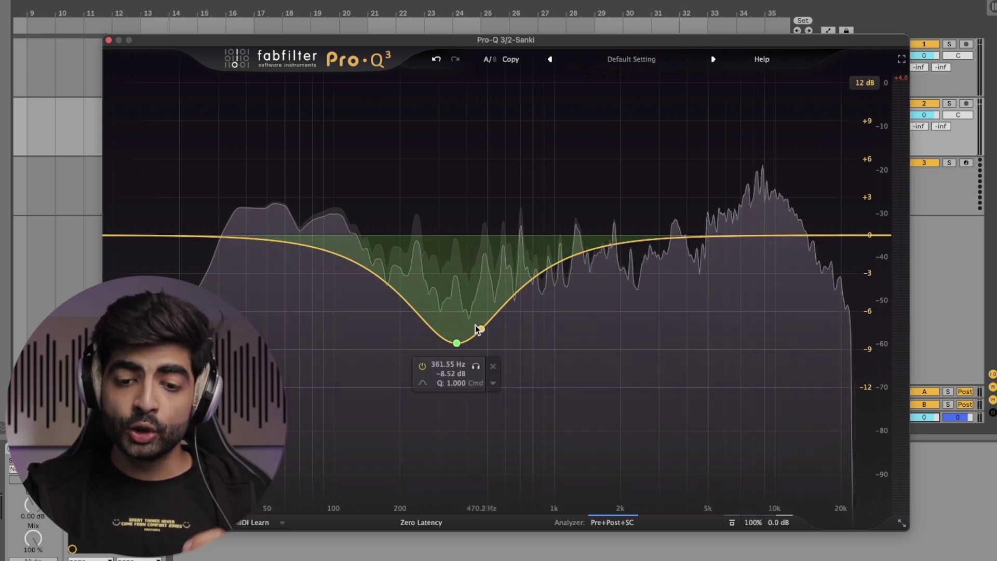
pyautogui.click(457, 344)
pyautogui.click(343, 456)
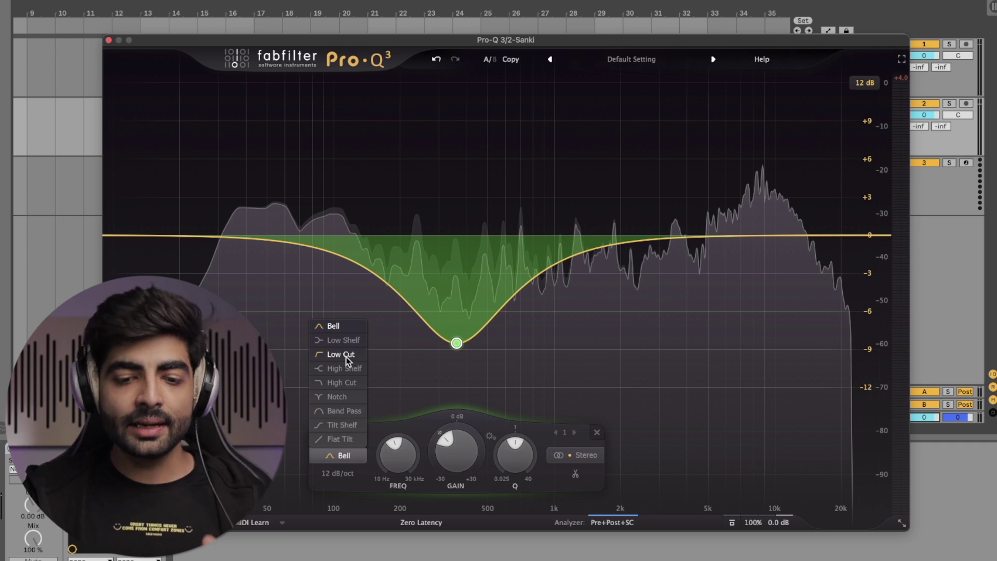
pyautogui.click(346, 355)
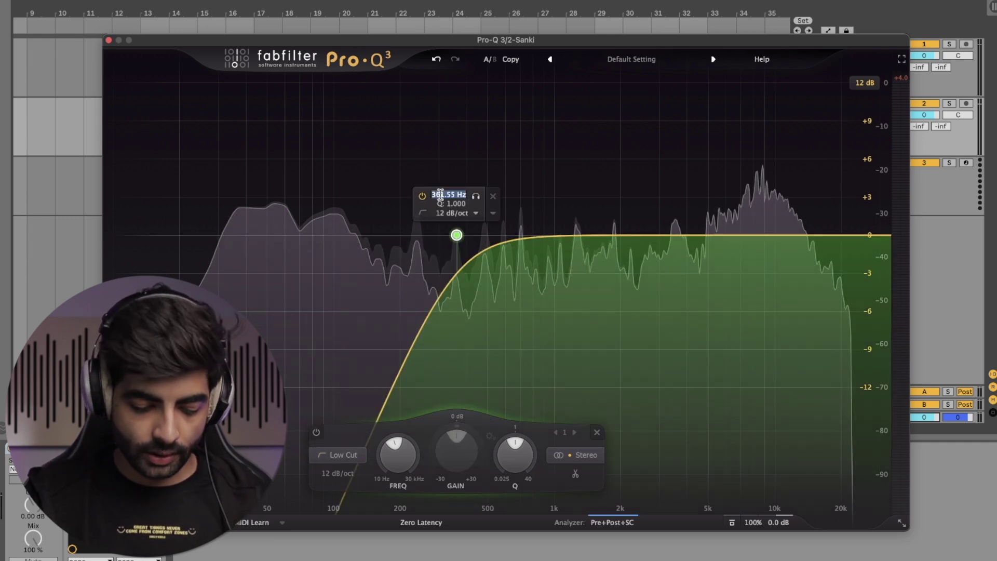
pyautogui.press('Return')
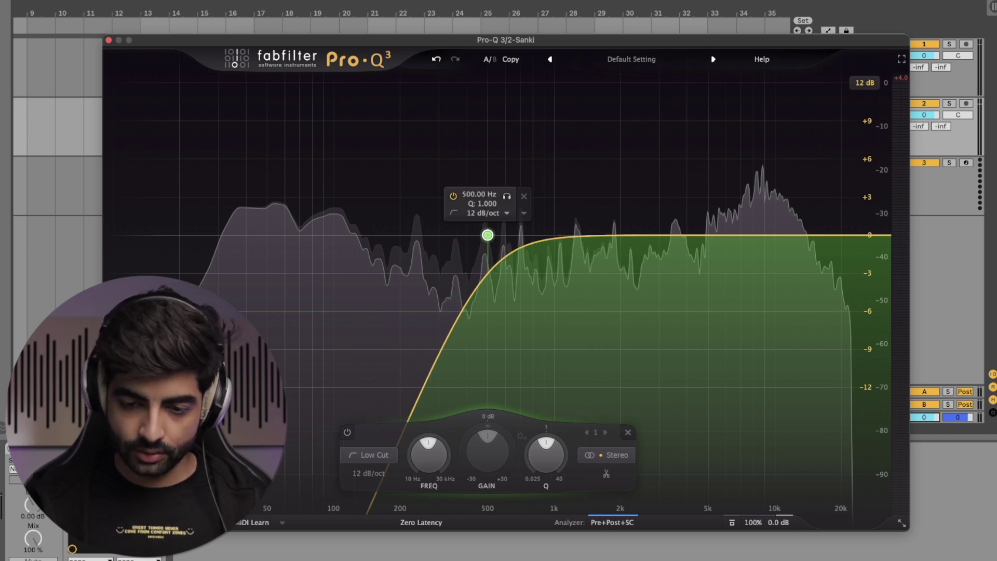
# - Unfreeze the analyzer spectrum
pyautogui.click(612, 521)
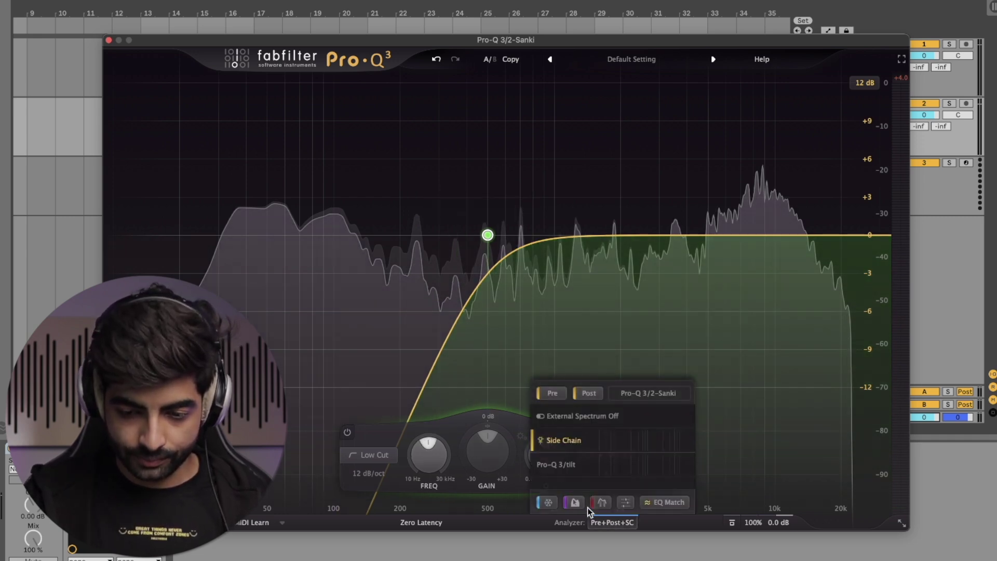
pyautogui.click(474, 296)
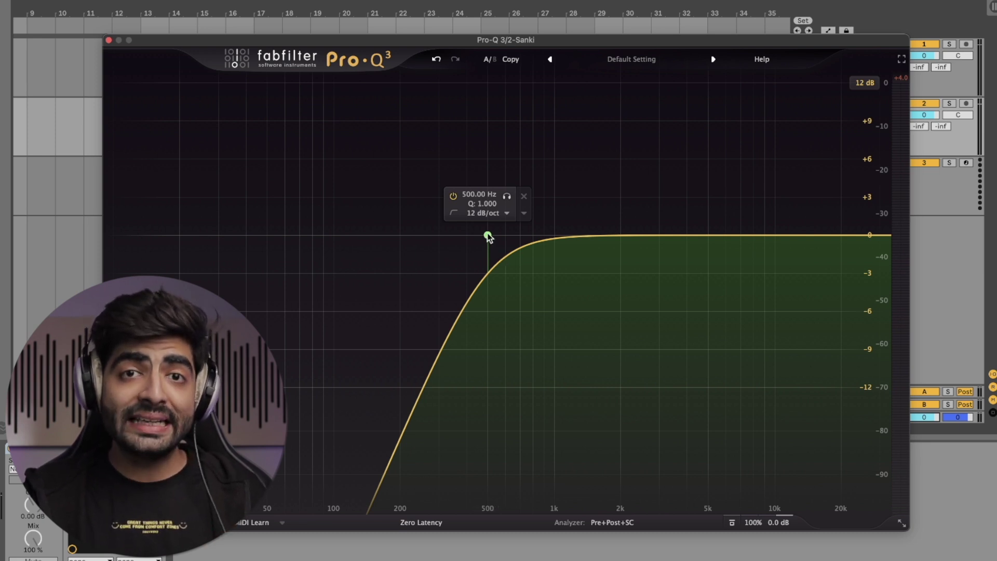
pyautogui.moveTo(455, 260); pyautogui.dragTo(127, 484)
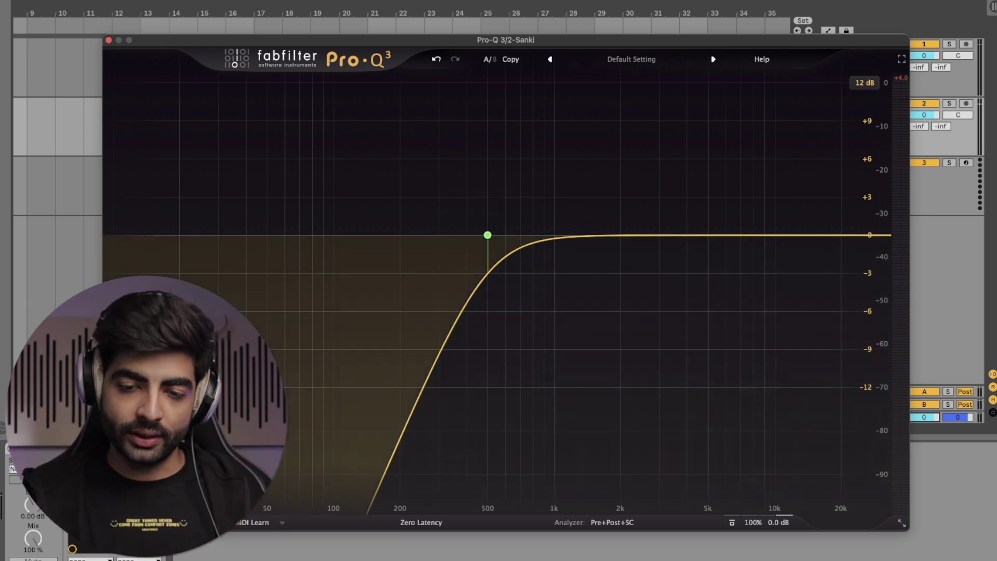
# - Play and stop the track to hear the effect of the 500 Hz low cut
pyautogui.press('space')
pyautogui.click(487, 235)
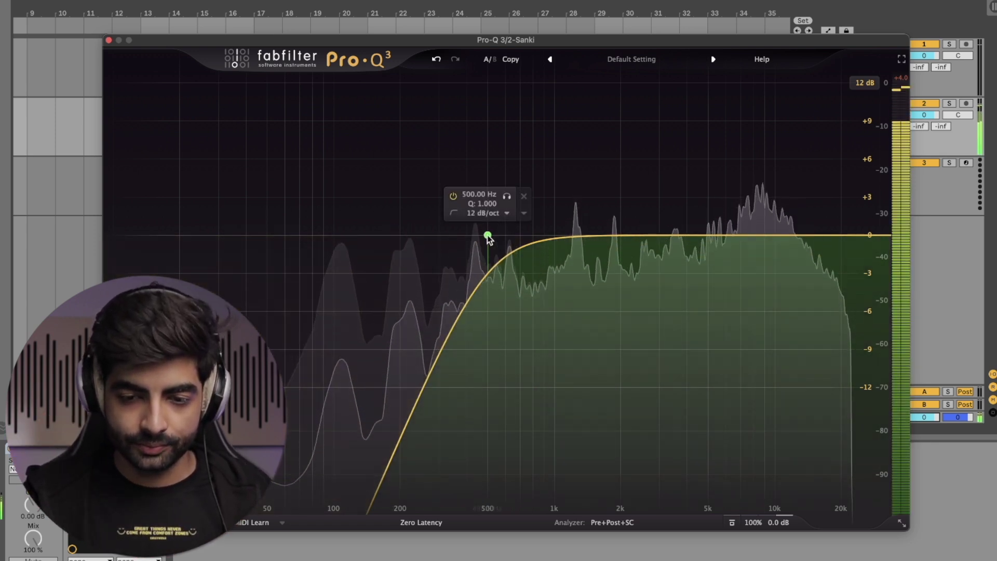
pyautogui.press('space')
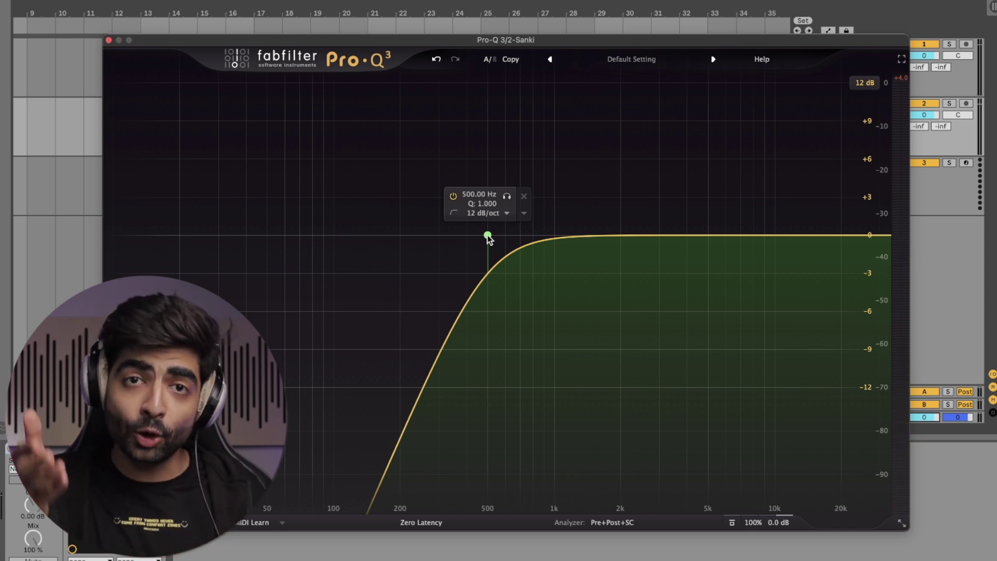
pyautogui.press('space')
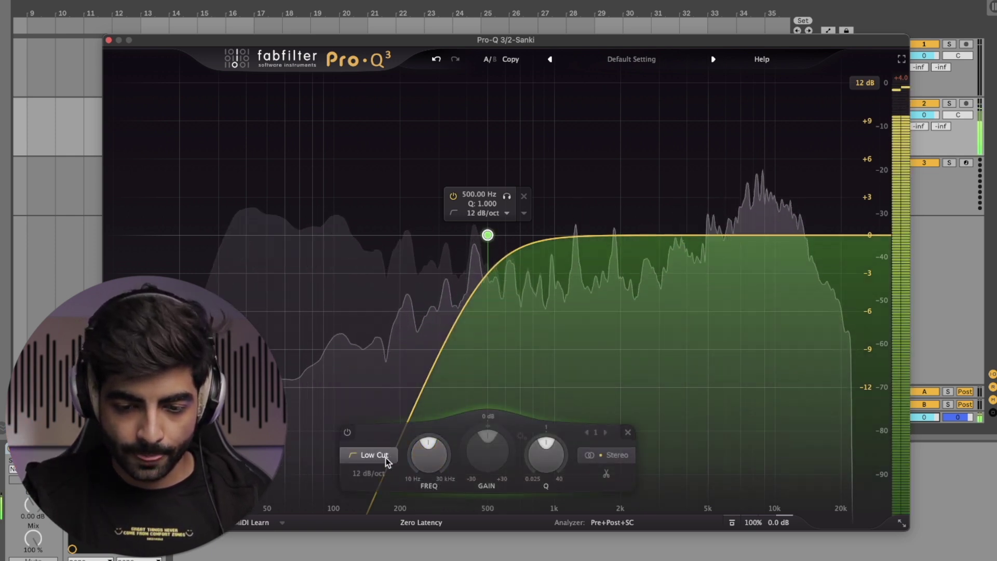
pyautogui.press('space')
# - Set the low cut's frequency to 600 Hz, raise it further during playback, and return it to 500 Hz
pyautogui.moveTo(487, 232)
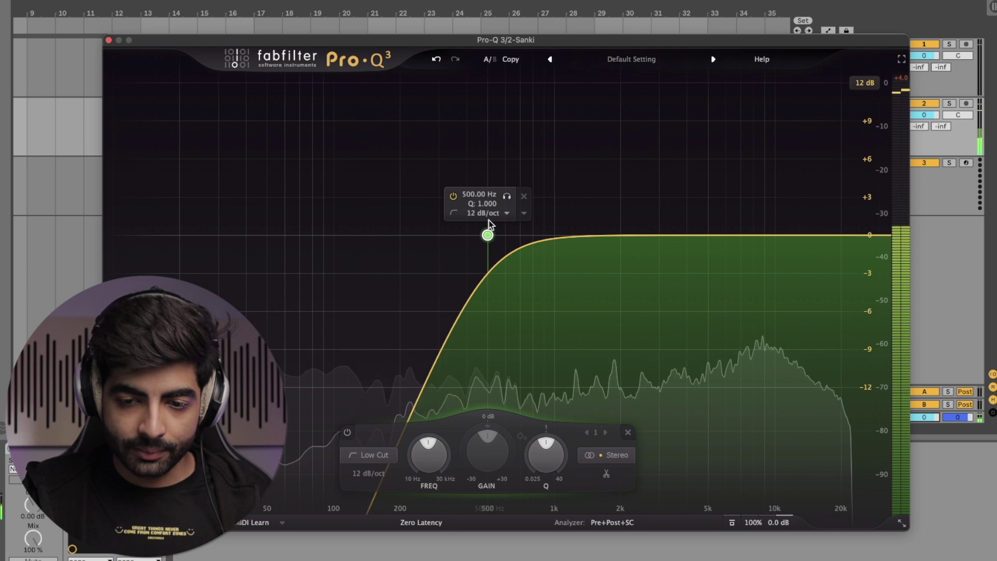
pyautogui.click(470, 194)
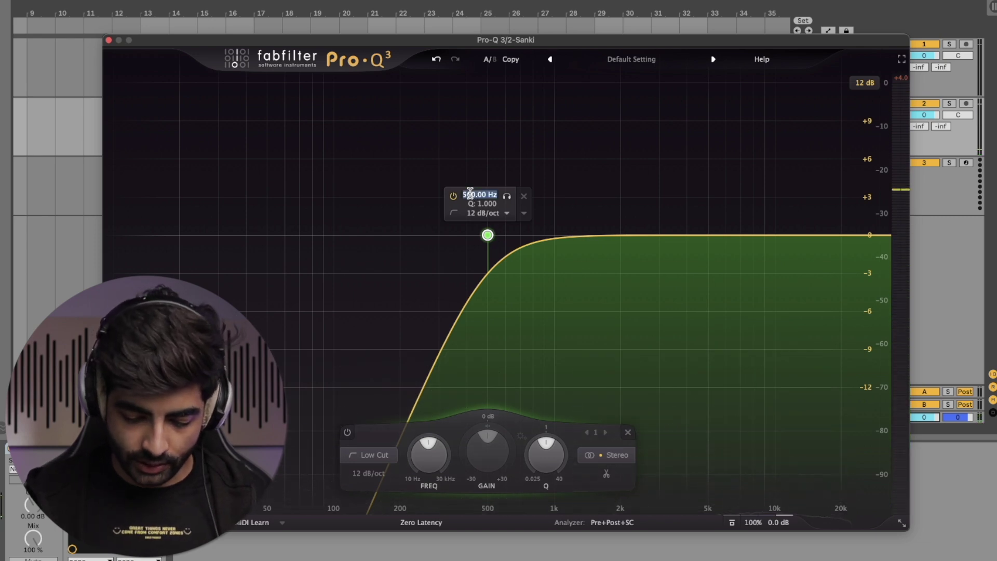
pyautogui.write('600')
pyautogui.press('Return')
pyautogui.press('space')
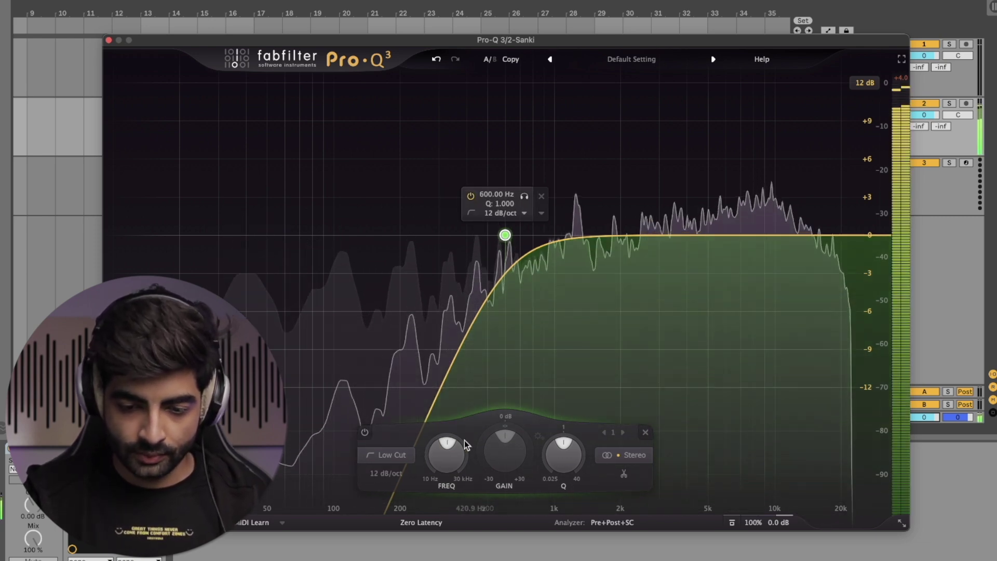
pyautogui.scroll(3, 472, 459)
pyautogui.write('00')
pyautogui.press('Return')
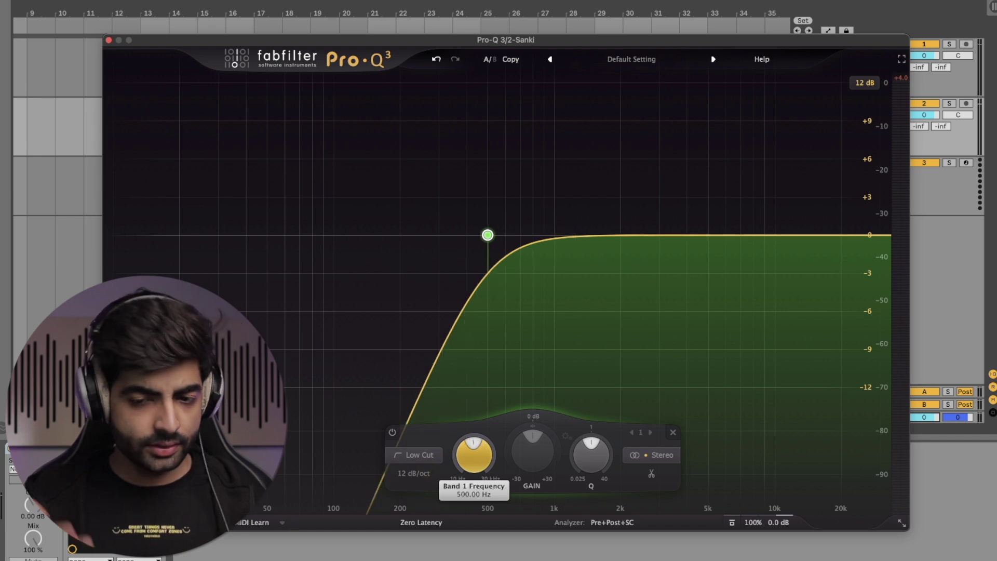
# - Change the band's shape to High Cut during playback and sweep its frequency down to about 140 Hz
pyautogui.press('space')
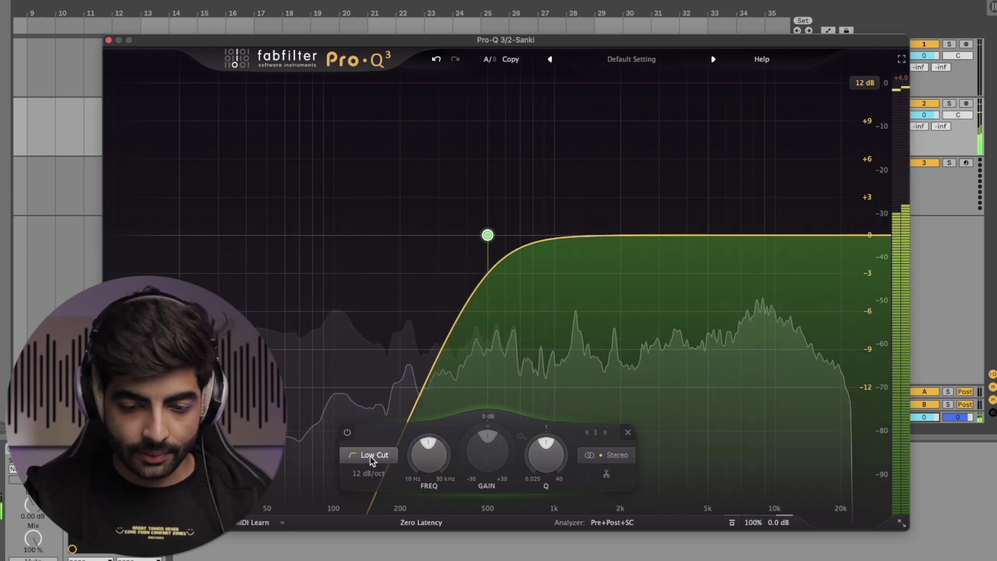
pyautogui.click(368, 455)
pyautogui.click(372, 383)
pyautogui.moveTo(487, 235); pyautogui.dragTo(369, 237)
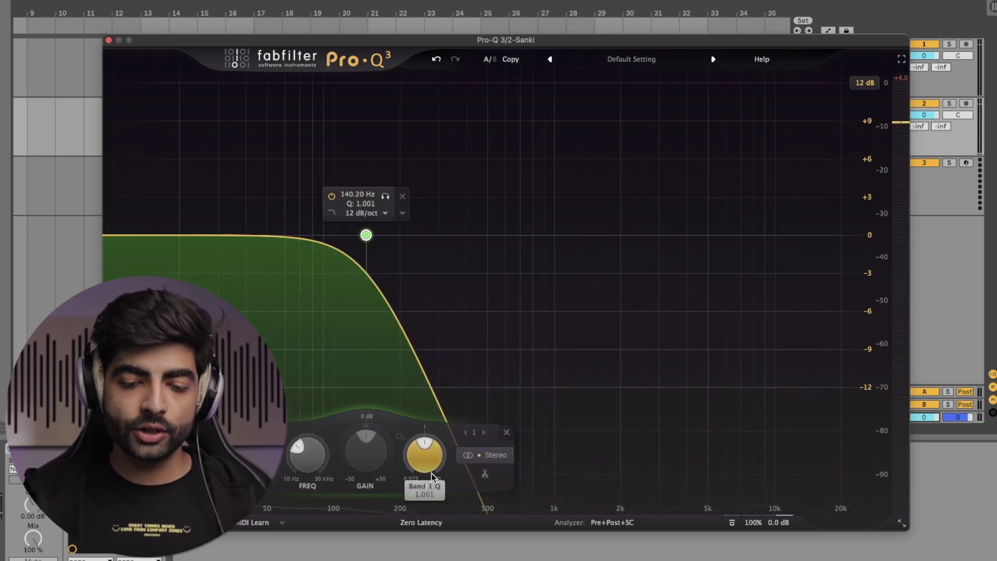
pyautogui.moveTo(431, 466)
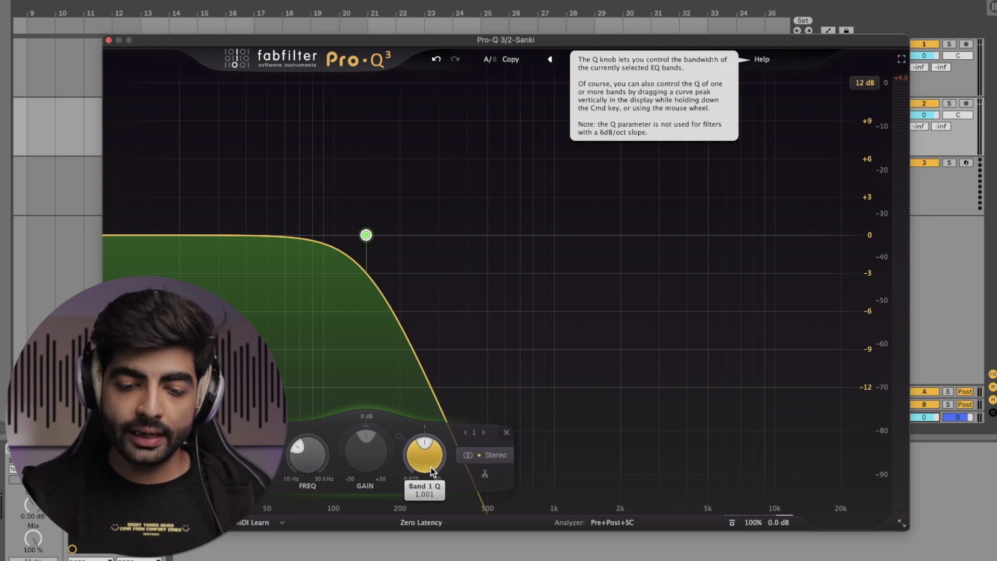
# - Set the high cut's frequency to 200 Hz
pyautogui.moveTo(363, 223)
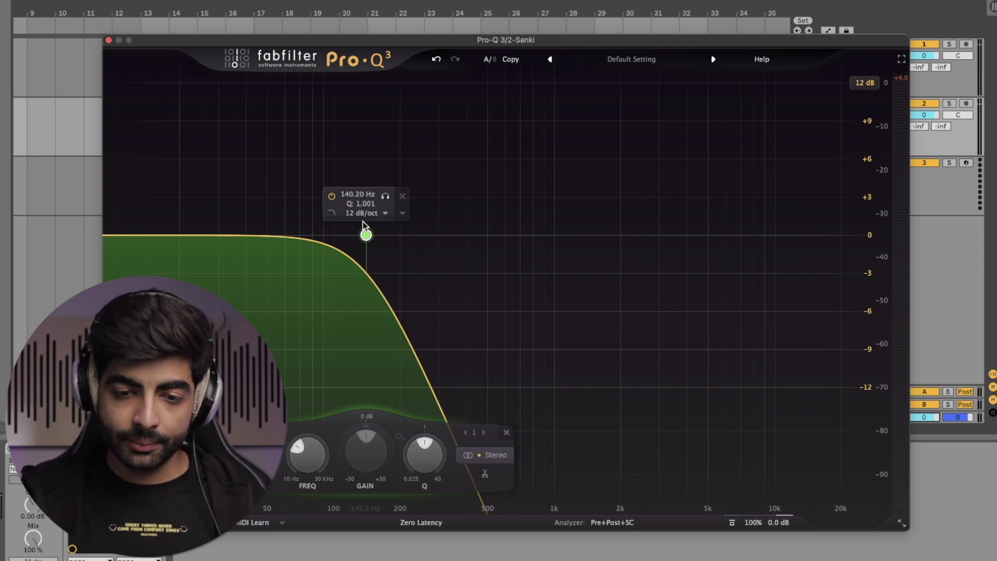
pyautogui.doubleClick(350, 197)
pyautogui.write('290')
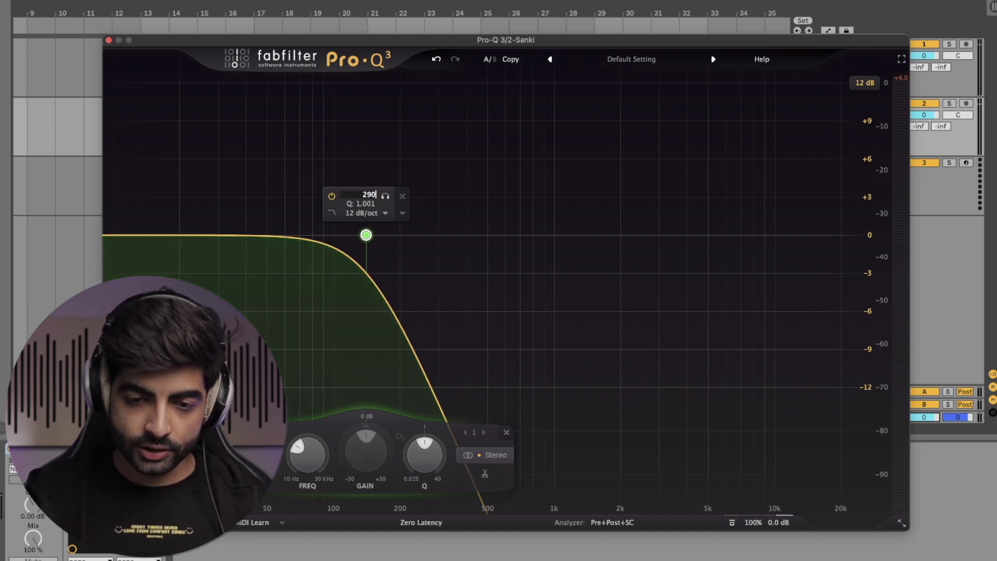
pyautogui.press('Return')
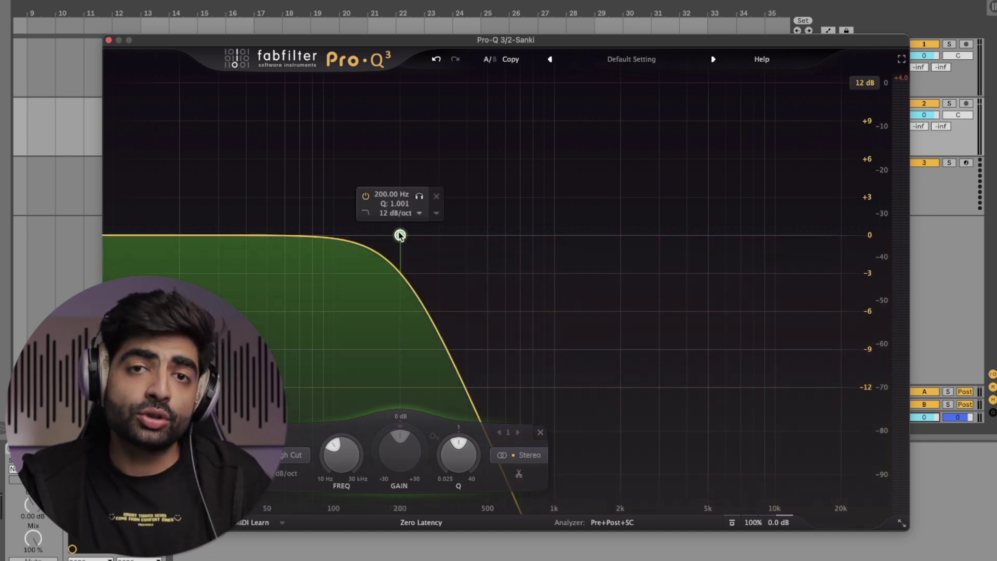
pyautogui.moveTo(519, 156); pyautogui.dragTo(829, 450)
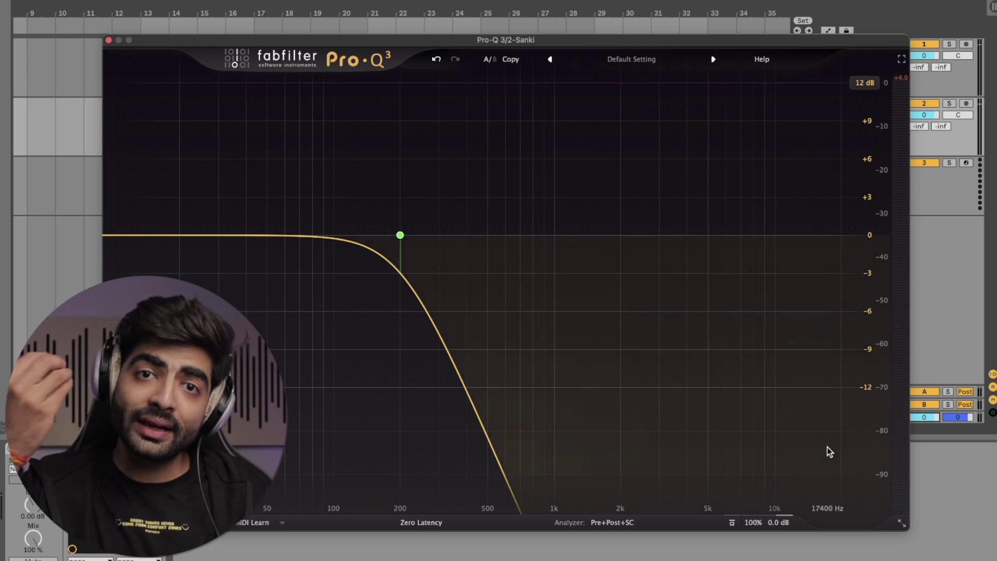
# - Raise the 200 Hz high cut's Q to form a resonant peak at the cutoff, and play the track briefly
pyautogui.click(400, 235)
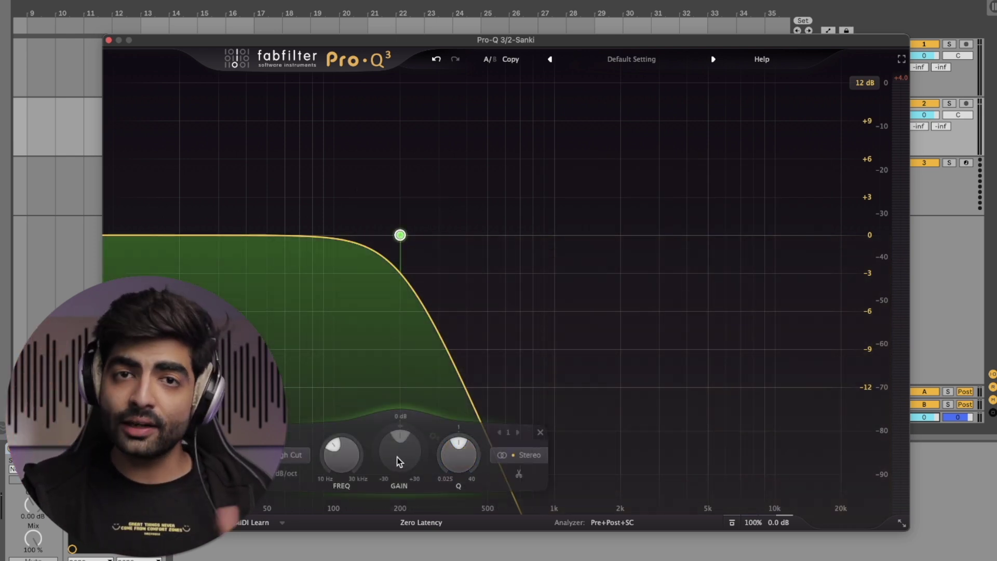
pyautogui.moveTo(457, 457); pyautogui.dragTo(456, 390)
pyautogui.press('space')
pyautogui.press('space')
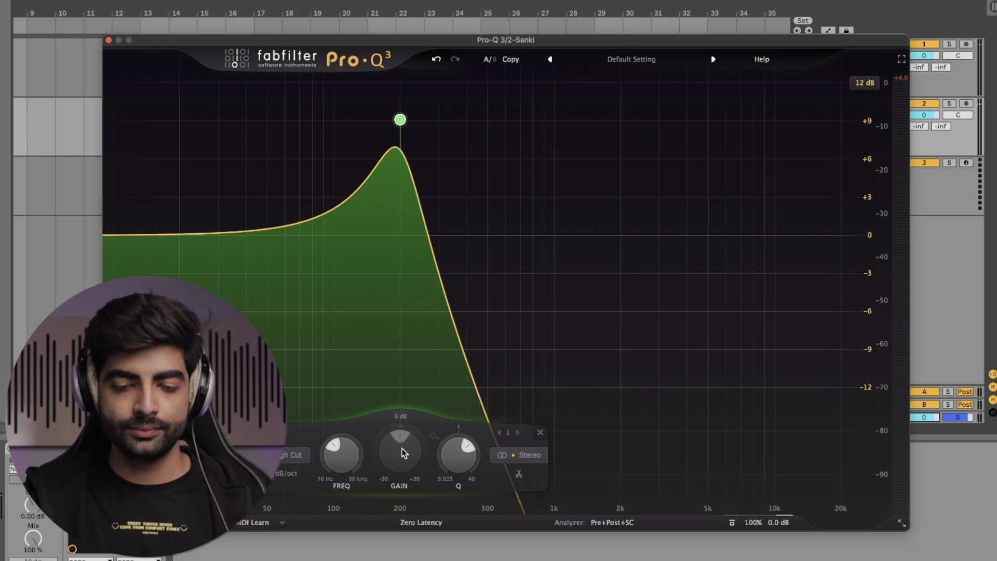
# - Sweep the high cut up to about 2060 Hz with a Q of about 1.065, and change its shape to Bell
pyautogui.press('space')
pyautogui.moveTo(402, 126); pyautogui.dragTo(623, 229)
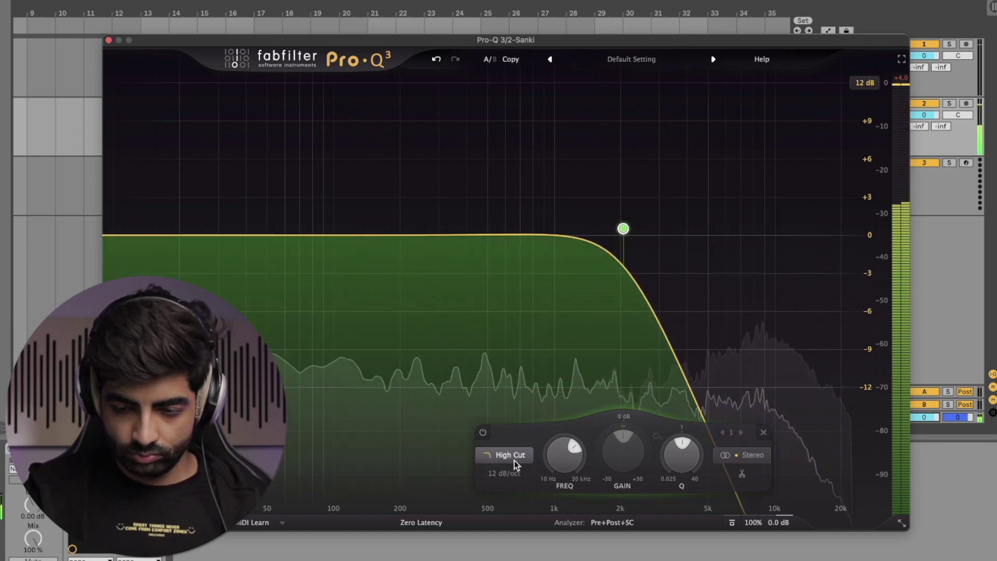
pyautogui.click(512, 458)
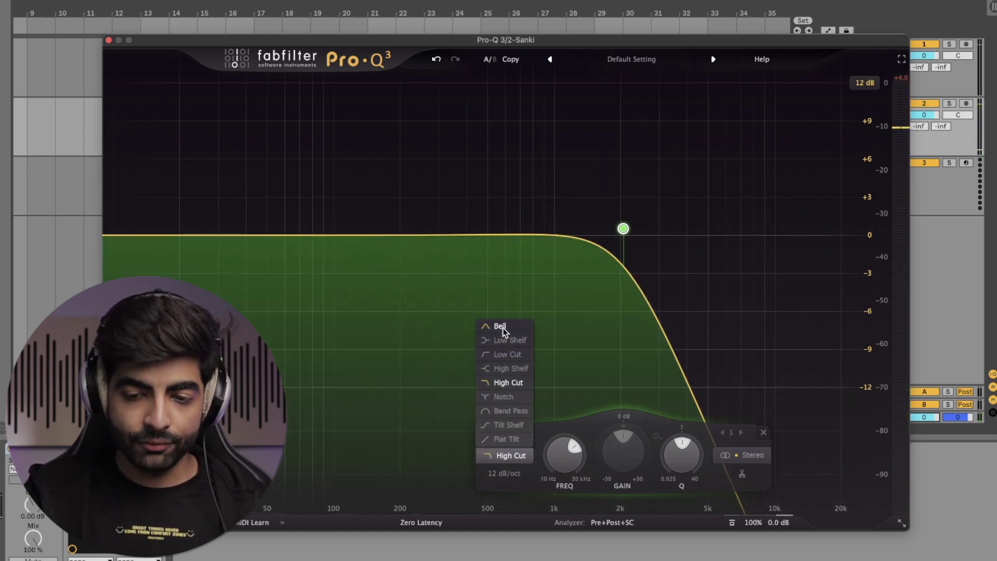
pyautogui.click(503, 328)
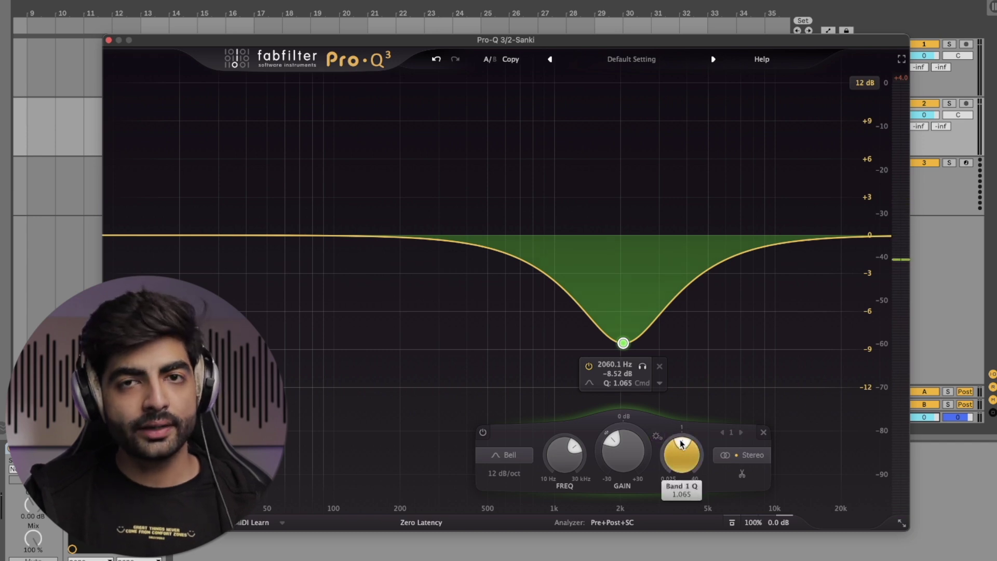
# - Sweep the boosted bell during playback with the main volume lowered, and settle it at about 480 Hz, 0 dB gain and Q 1.612
pyautogui.moveTo(683, 444); pyautogui.dragTo(387, 409)
pyautogui.moveTo(390, 306); pyautogui.dragTo(512, 166)
pyautogui.click(944, 404)
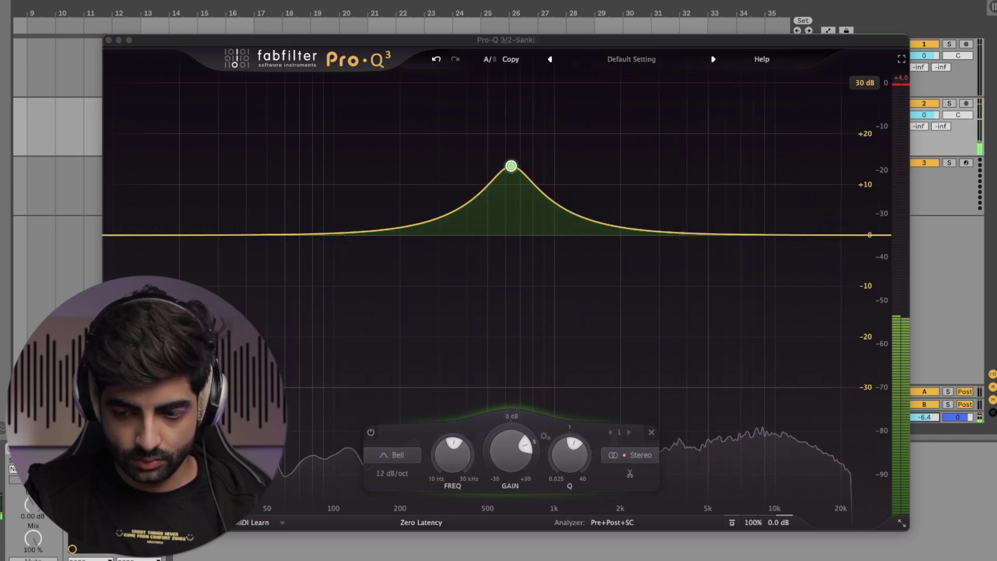
pyautogui.moveTo(511, 166); pyautogui.dragTo(484, 235)
pyautogui.press('space')
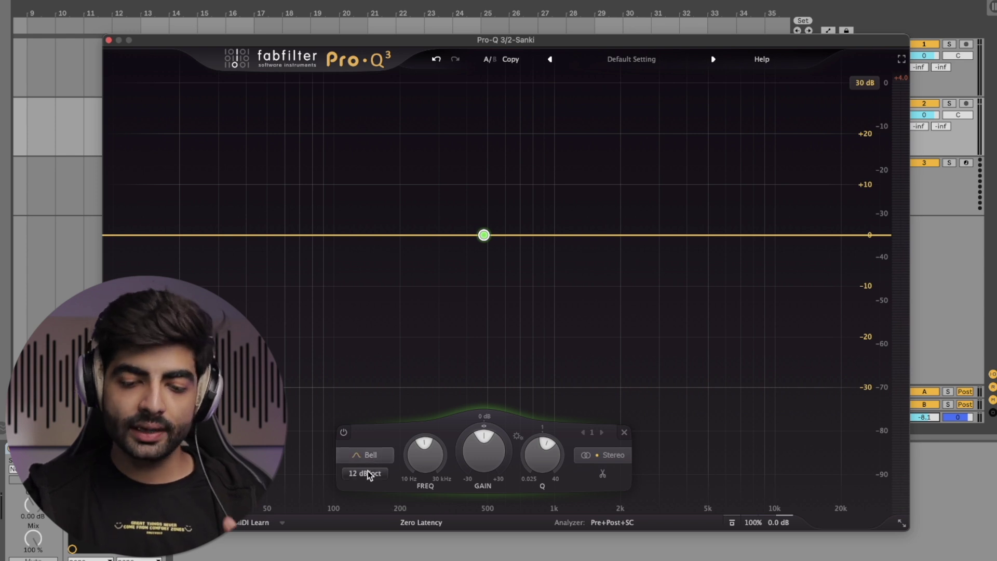
# - Change the shape of the 480 Hz bell band to High Cut
pyautogui.moveTo(368, 477)
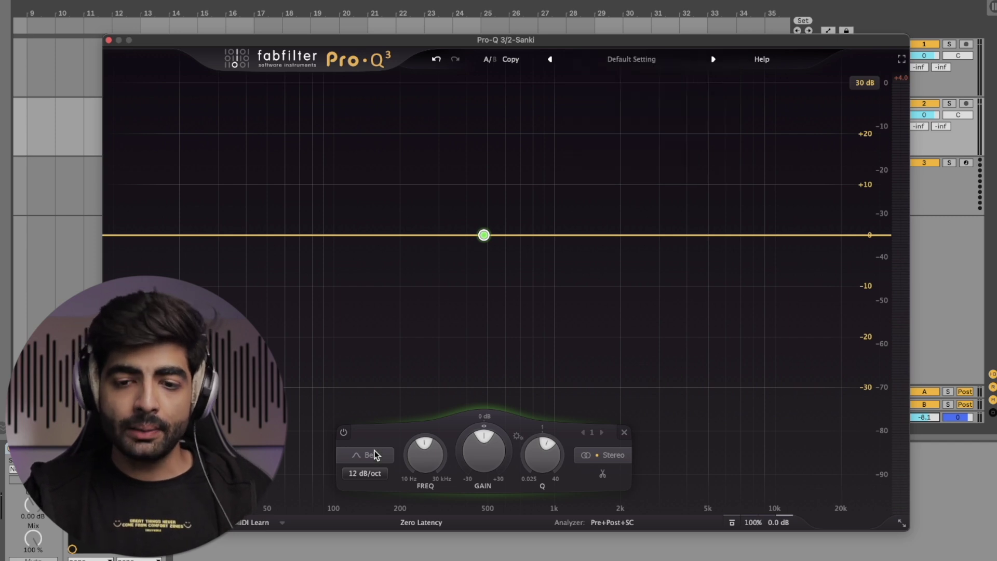
pyautogui.rightClick(483, 235)
pyautogui.moveTo(522, 304)
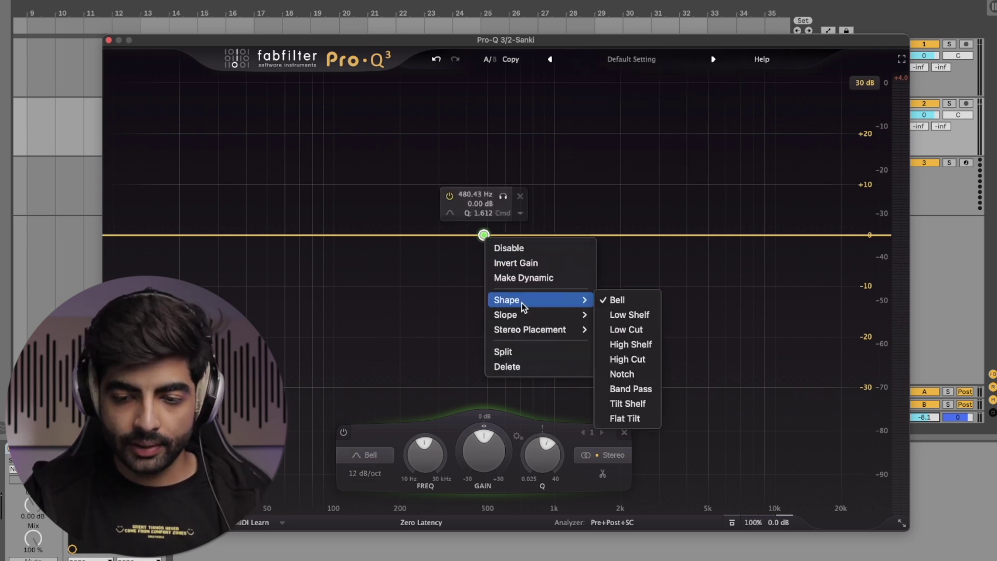
pyautogui.click(622, 358)
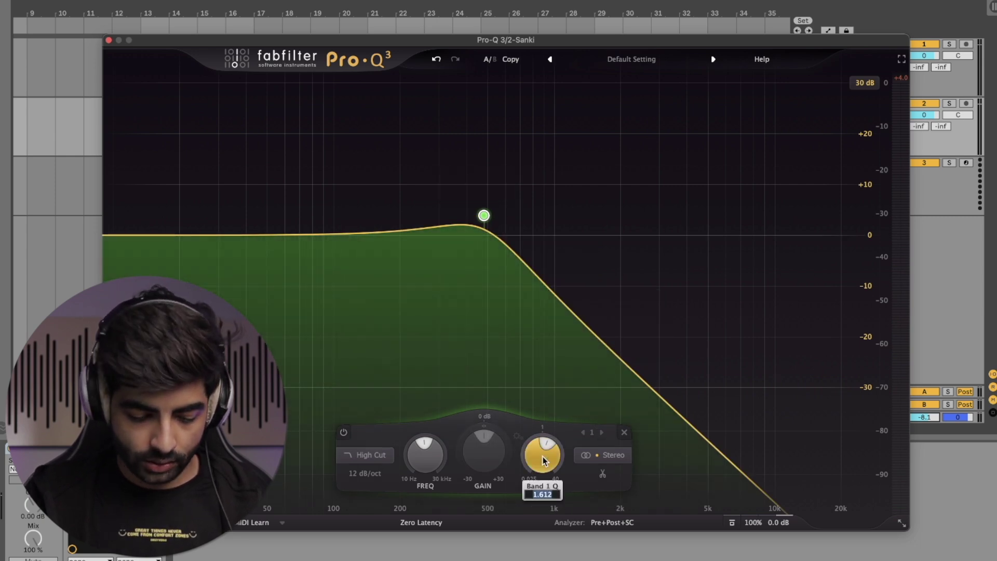
# - Set the high cut's Q to 1.000 and keep its slope at 12 dB/oct
pyautogui.press('Return')
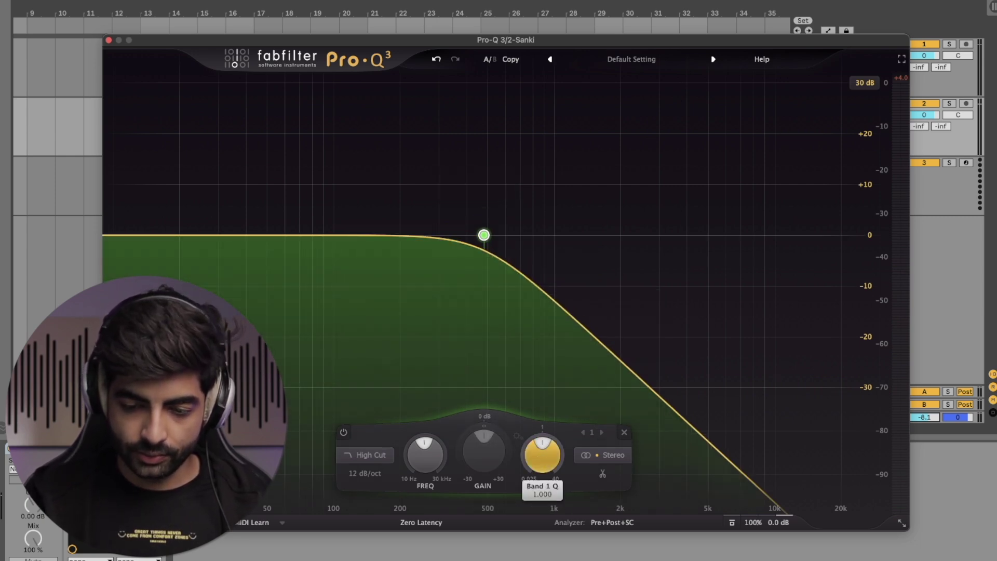
pyautogui.click(363, 473)
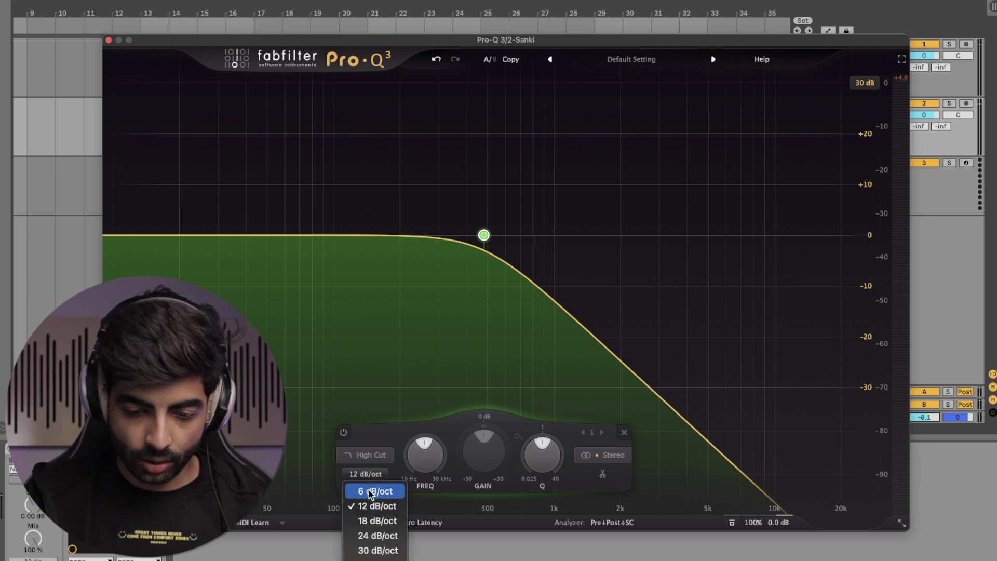
pyautogui.click(370, 505)
# - Set the high cut's frequency to 100 Hz and play the track briefly to hear it
pyautogui.doubleClick(471, 195)
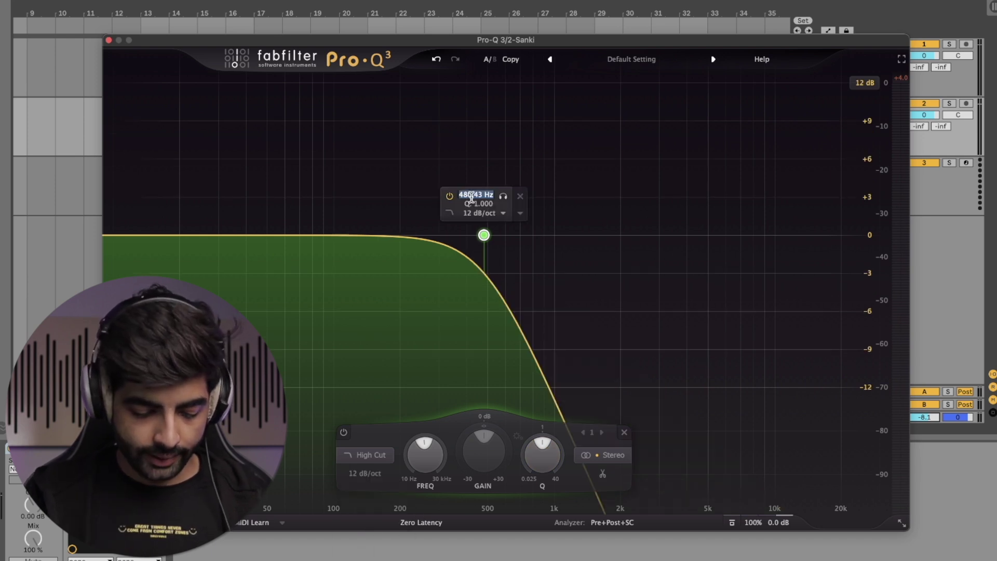
pyautogui.press('Return')
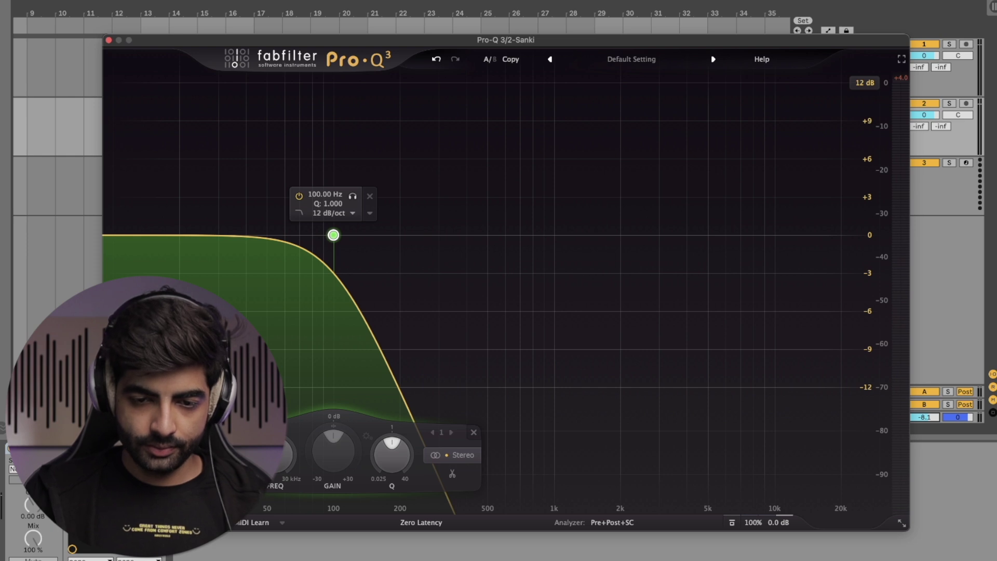
pyautogui.press('space')
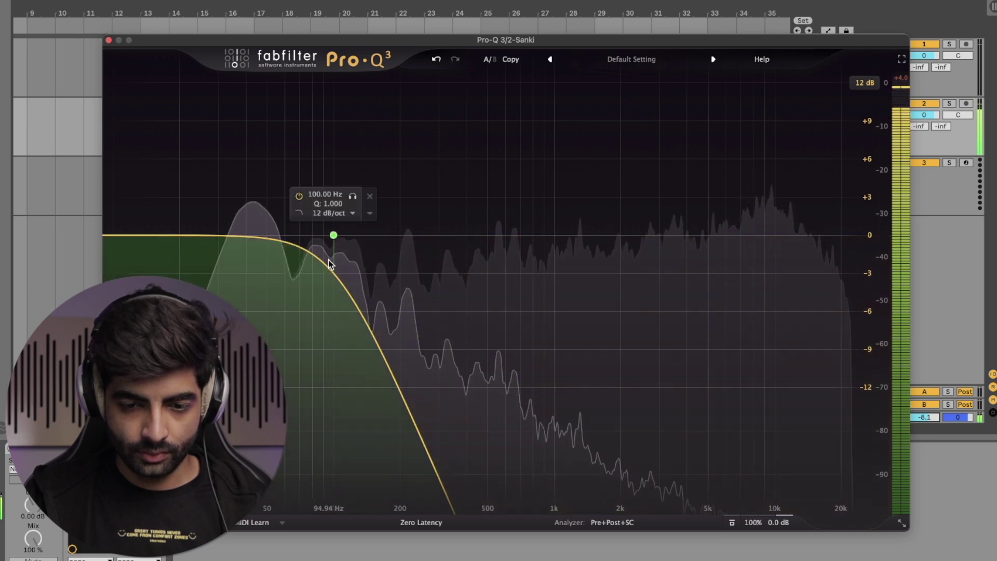
pyautogui.press('space')
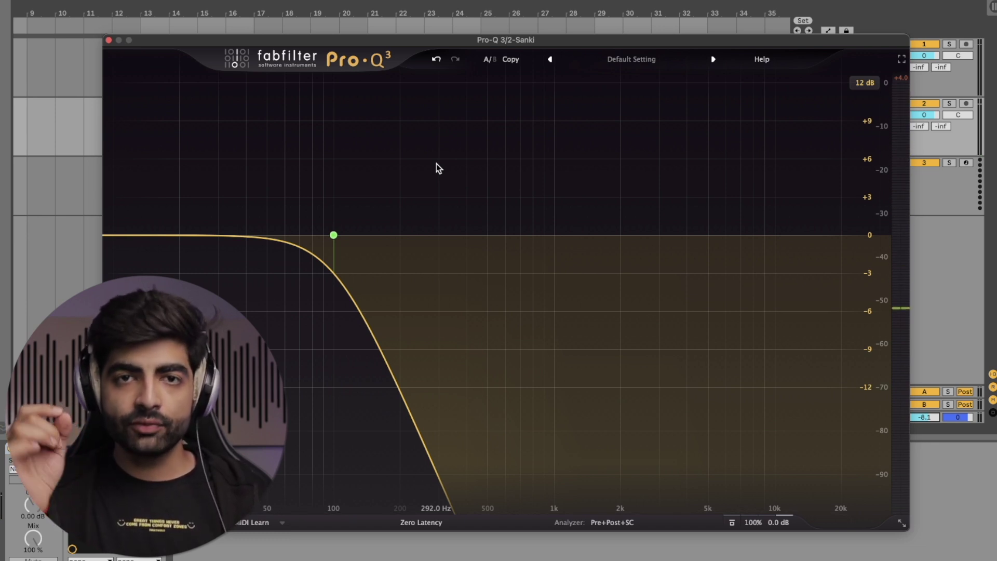
# - Reduce the 100 Hz high cut's slope to 6 dB/oct
pyautogui.moveTo(328, 226)
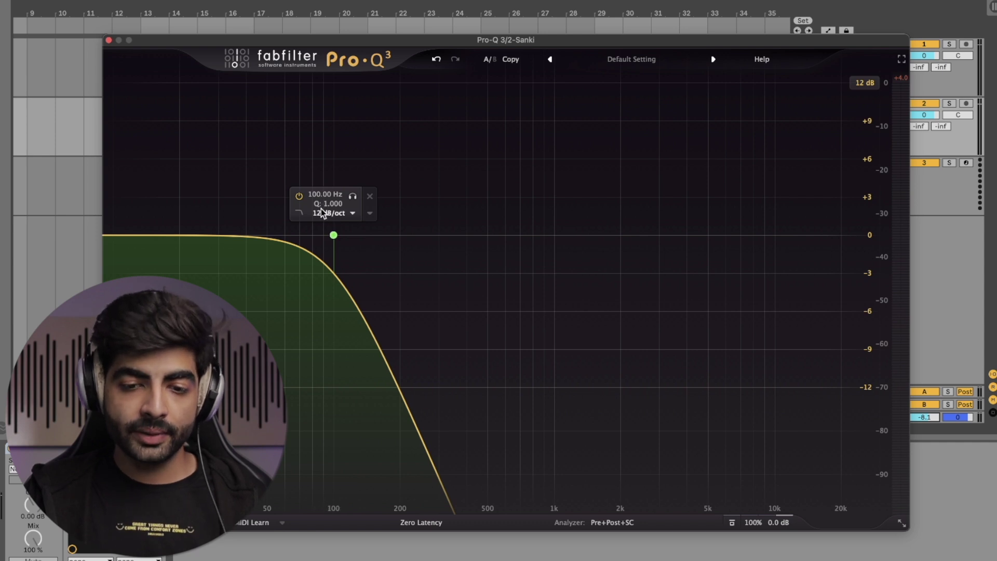
pyautogui.moveTo(371, 214)
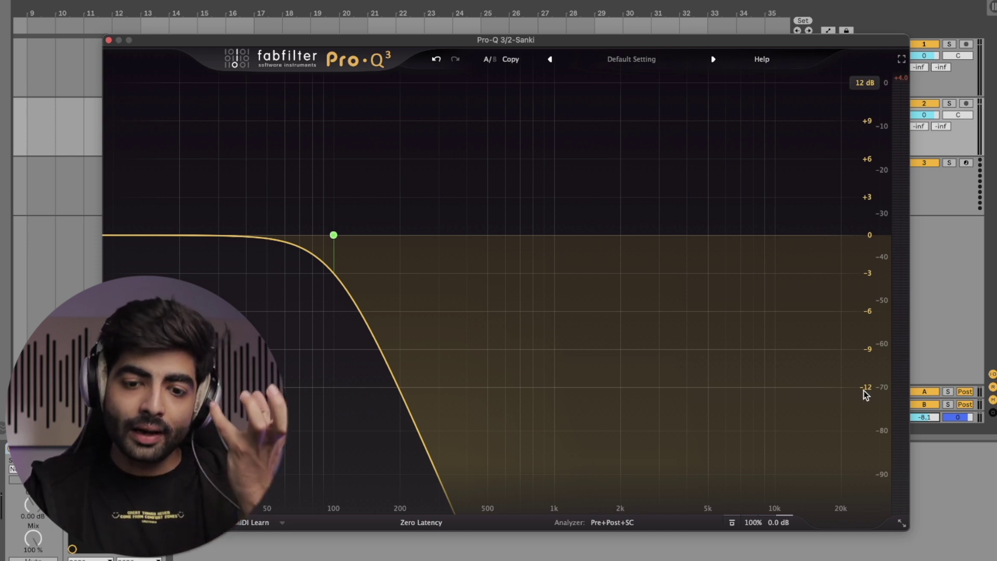
pyautogui.click(332, 234)
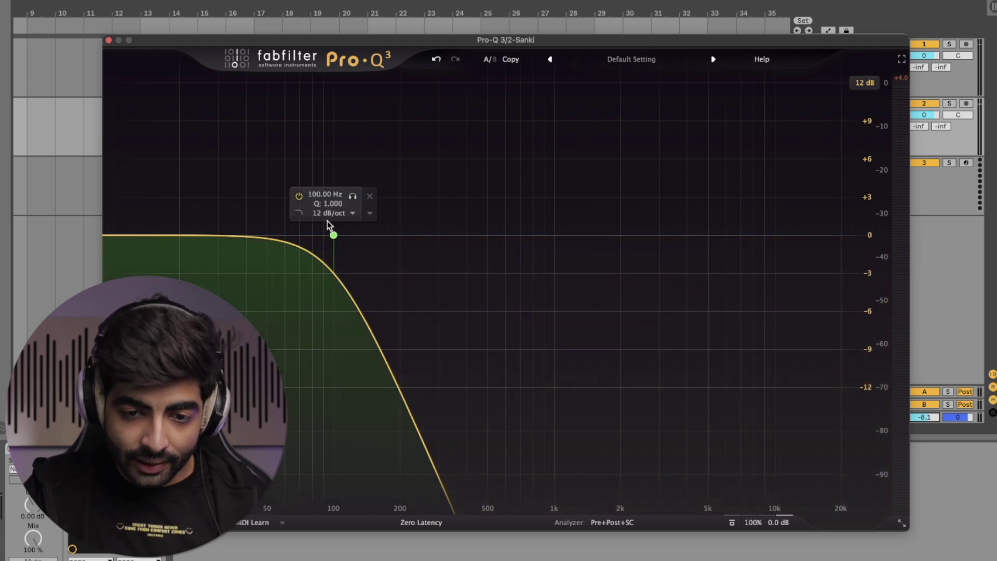
pyautogui.click(327, 214)
pyautogui.click(330, 224)
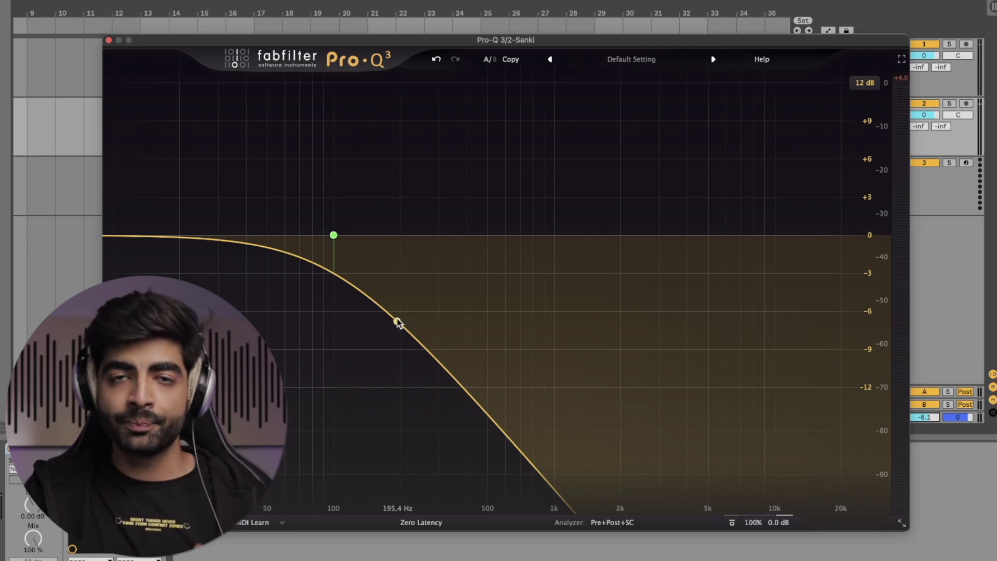
pyautogui.moveTo(331, 228)
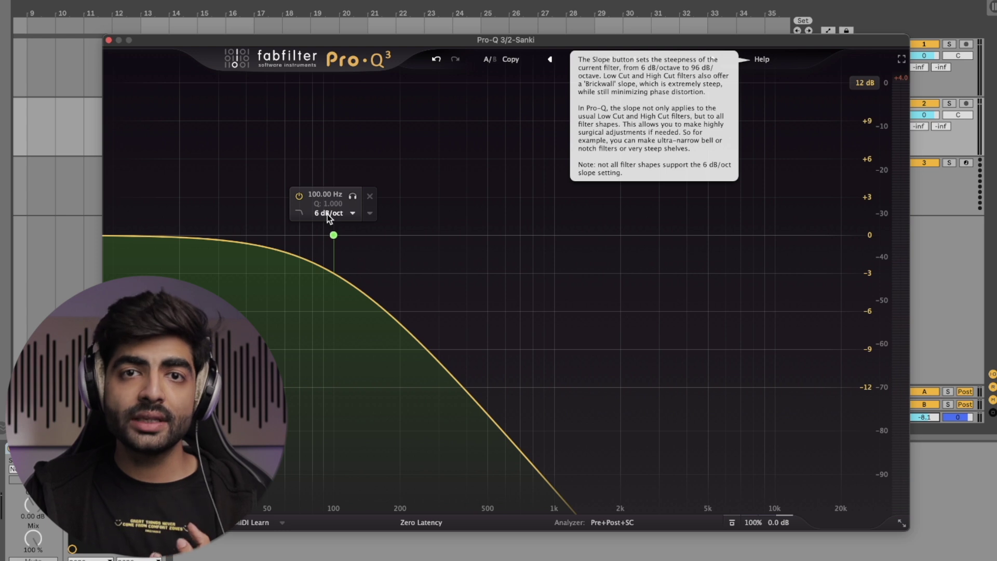
# - Steepen the high cut's slope up to Brickwall during playback, ease it back to 72 dB/oct, and stop the track
pyautogui.press('space')
pyautogui.scroll(2, 334, 236)
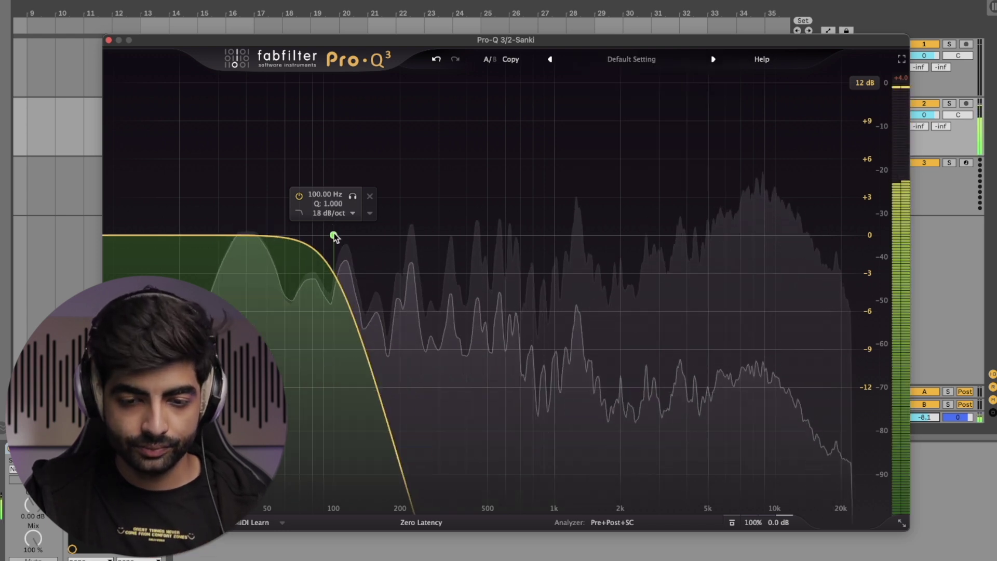
pyautogui.scroll(7, 334, 236)
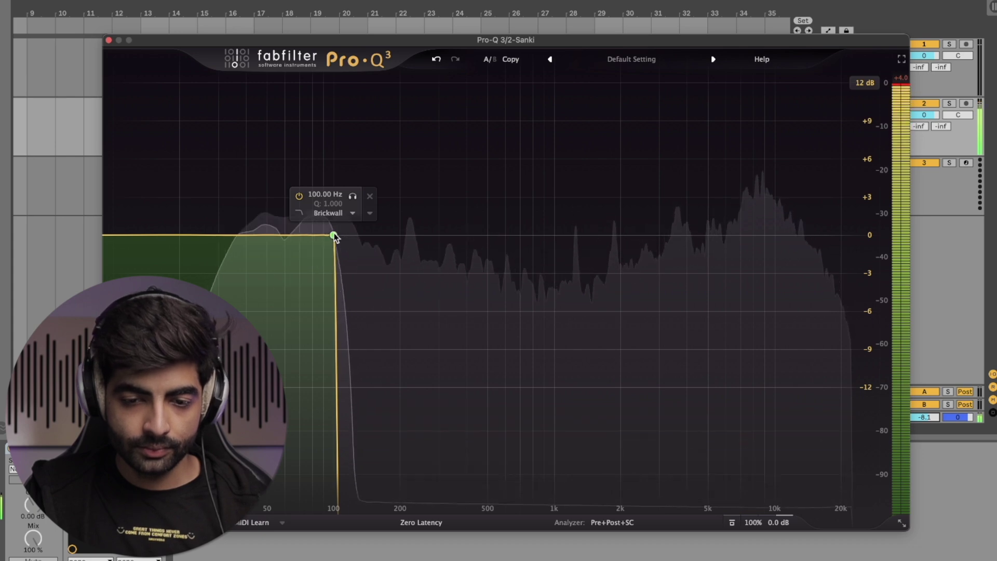
pyautogui.scroll(-1, 334, 237)
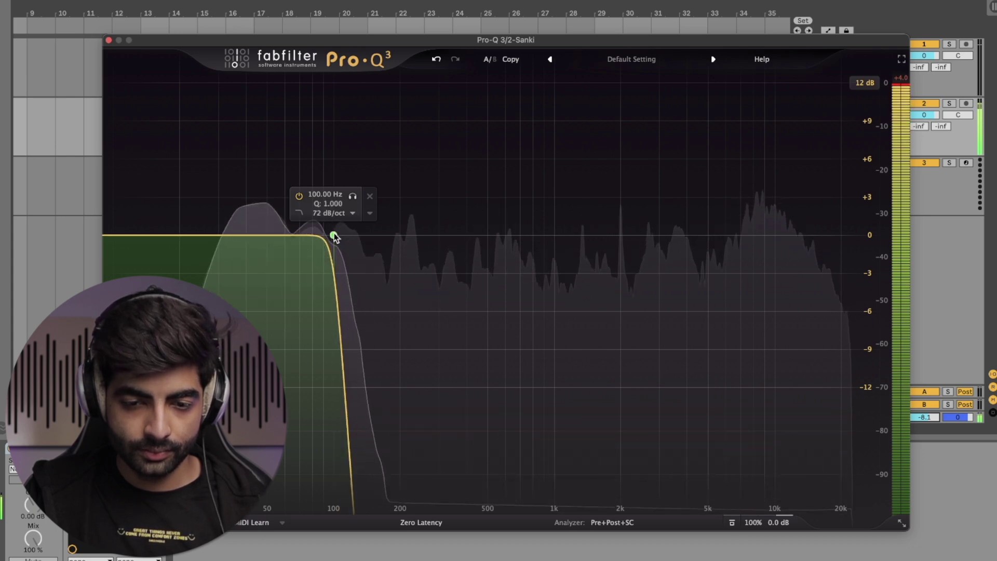
pyautogui.press('space')
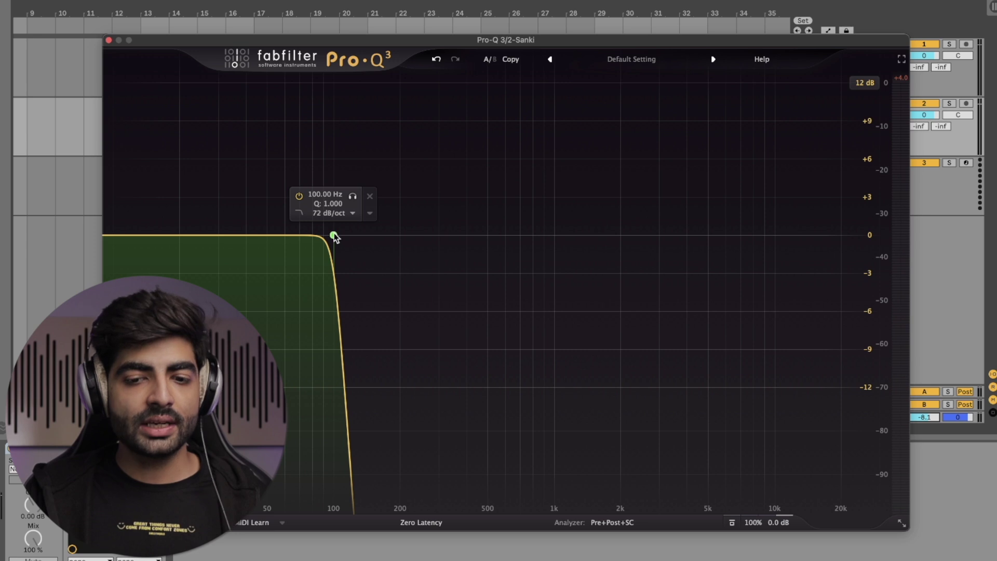
# - Set the high cut's slope to Brickwall and audition the track briefly
pyautogui.scroll(1, 335, 235)
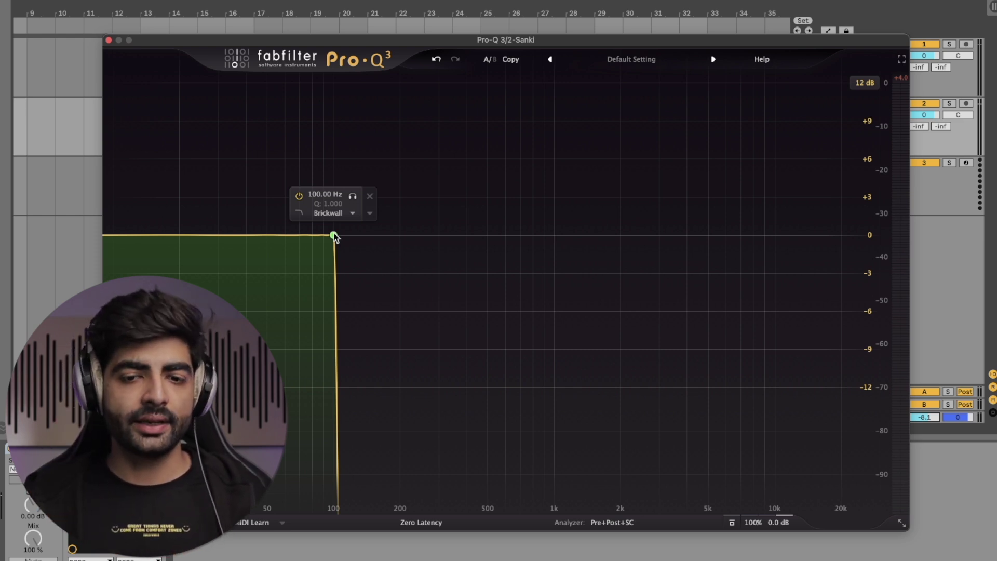
pyautogui.press('space')
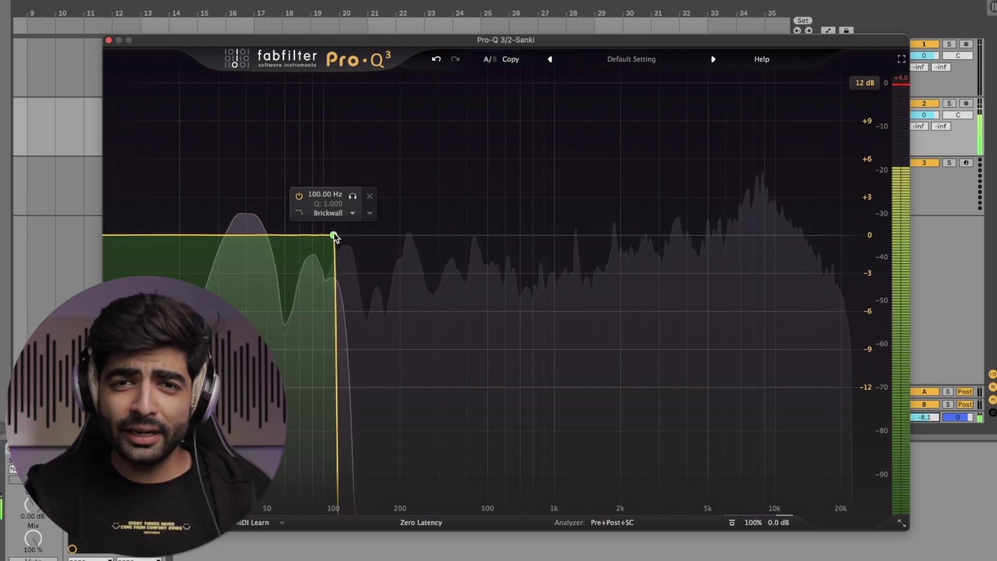
pyautogui.press('space')
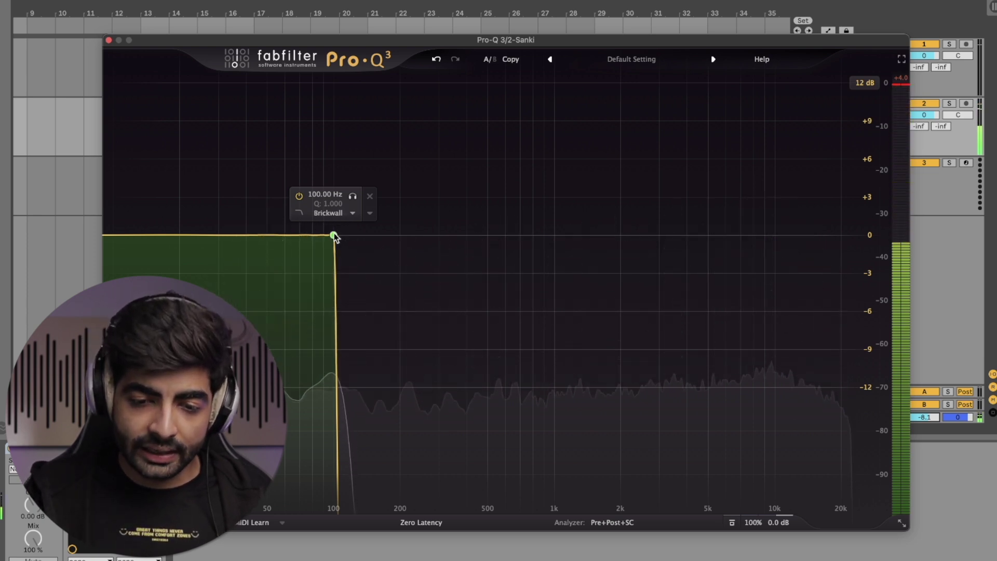
# - Change the high cut's slope to 18 dB/oct and ease it down to 6 dB/oct
pyautogui.click(335, 212)
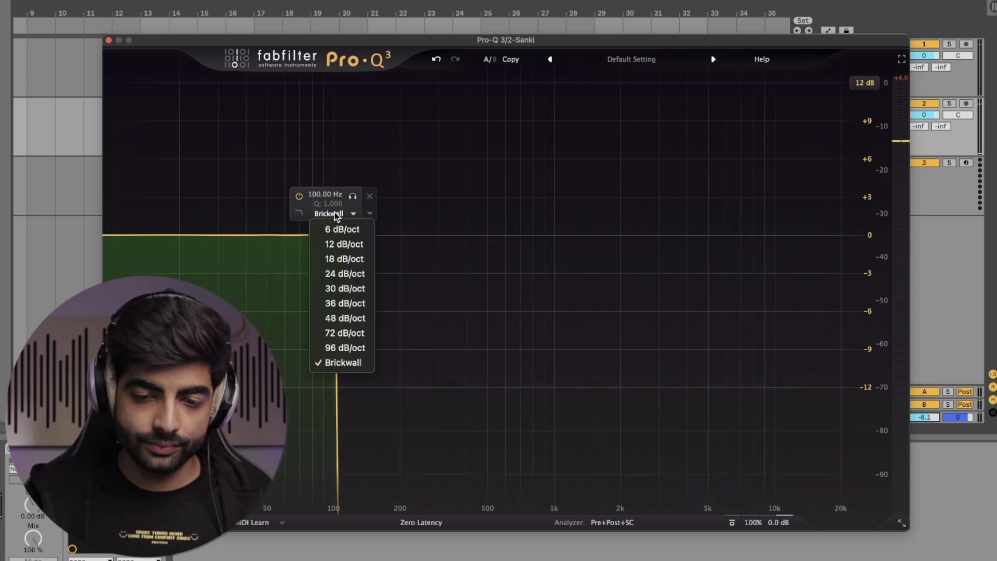
pyautogui.click(342, 258)
pyautogui.scroll(2, 332, 233)
pyautogui.scroll(-4, 334, 237)
# - Play the track while steepening the high cut's slope in stages up to 96 dB/oct
pyautogui.press('space')
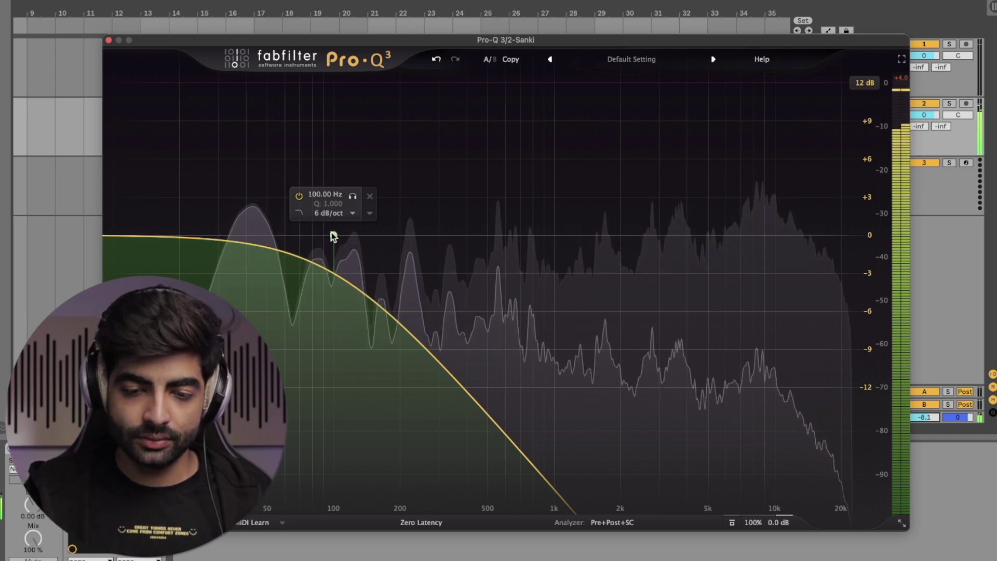
pyautogui.scroll(7, 334, 236)
pyautogui.scroll(2, 334, 236)
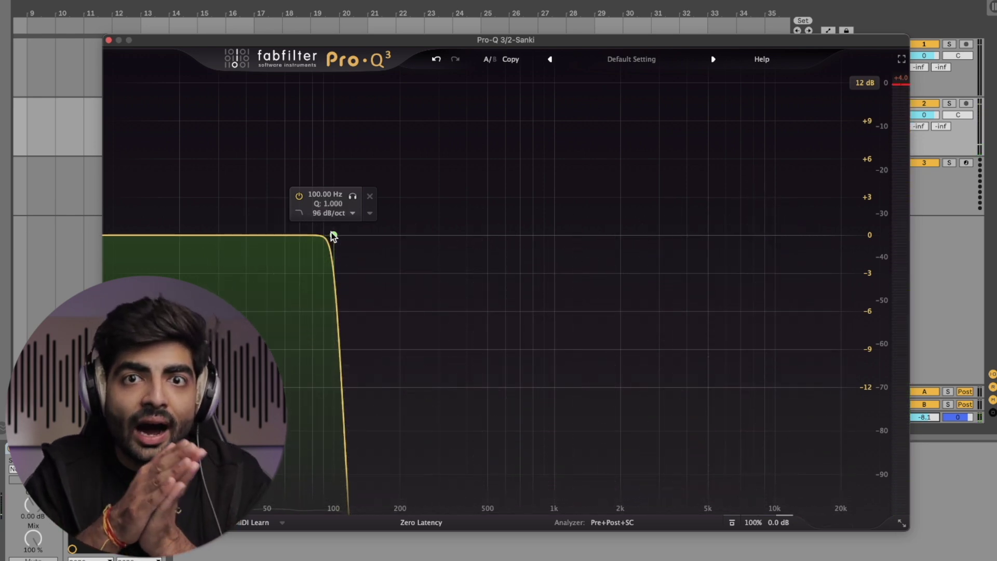
# - Delete the high cut band and add a bell band at about 195 Hz with +5.48 dB of gain
pyautogui.rightClick(333, 235)
pyautogui.click(363, 325)
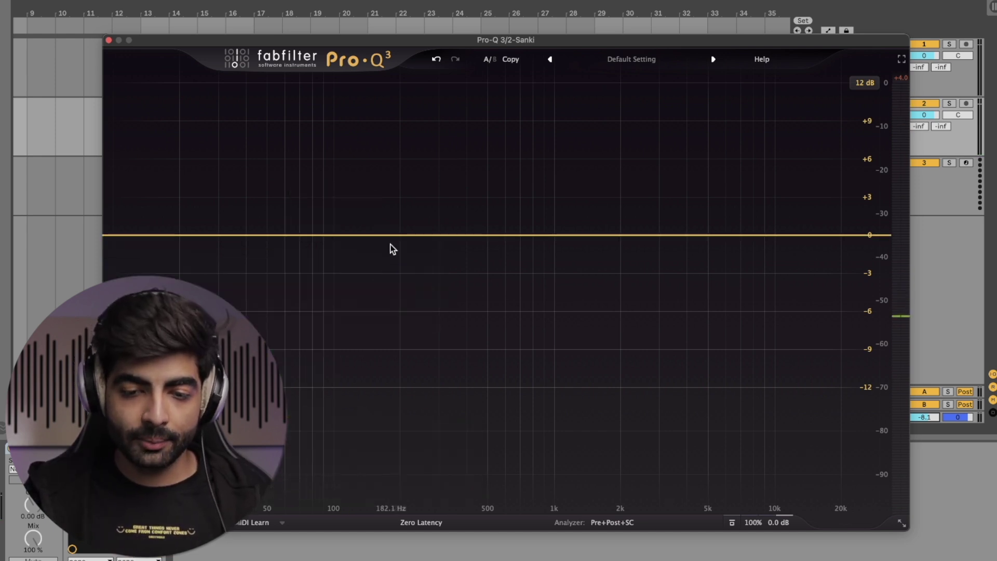
pyautogui.moveTo(393, 237); pyautogui.dragTo(398, 165)
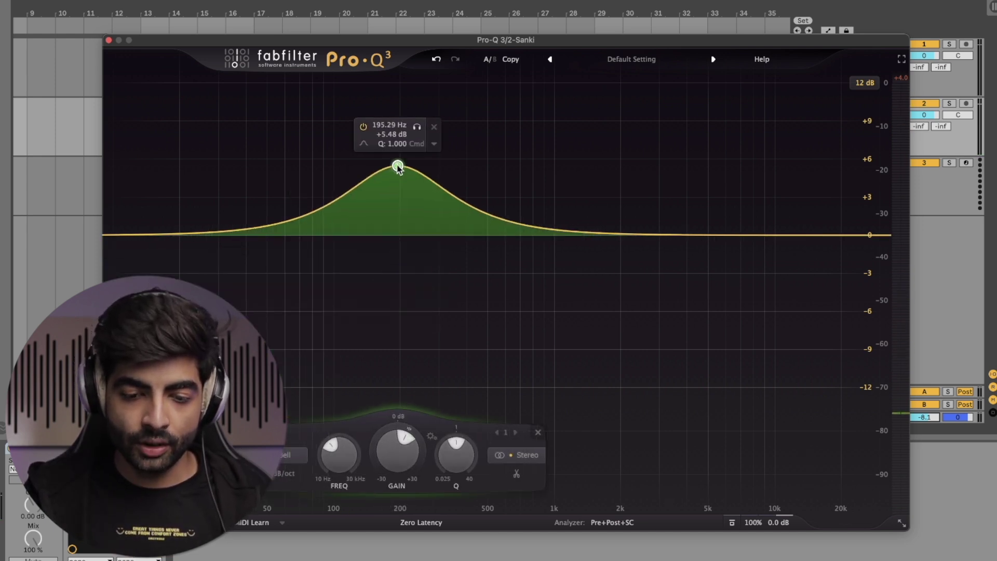
# - Set the bell's slope to 72 dB/oct and move it to just above 1 kHz at about +6 dB during playback
pyautogui.click(278, 475)
pyautogui.click(291, 549)
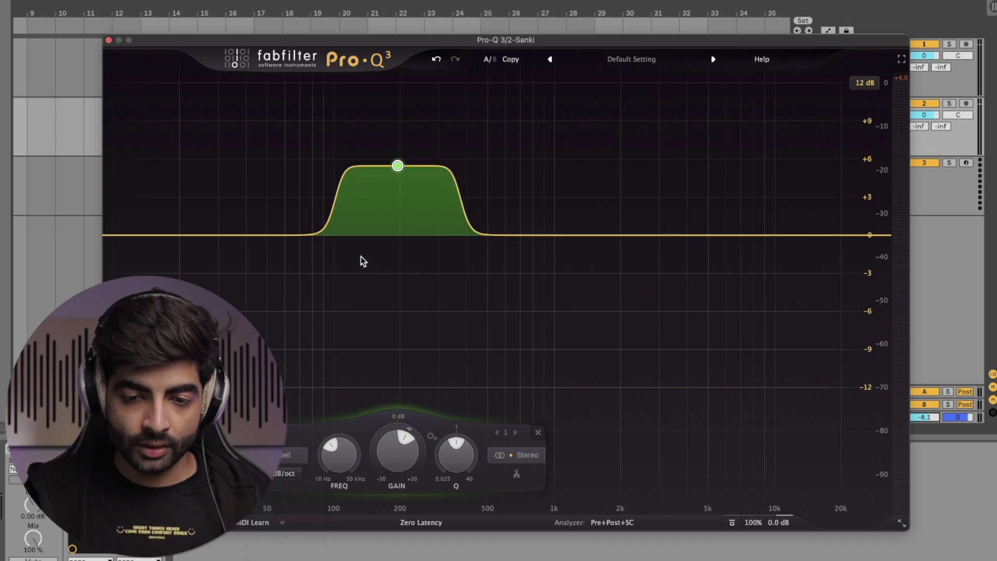
pyautogui.press('space')
pyautogui.moveTo(398, 165); pyautogui.dragTo(566, 158)
# - Change the bell's slope to 12 dB/oct and sweep the band during playback, settling at about 816 Hz and +3.27 dB
pyautogui.click(443, 469)
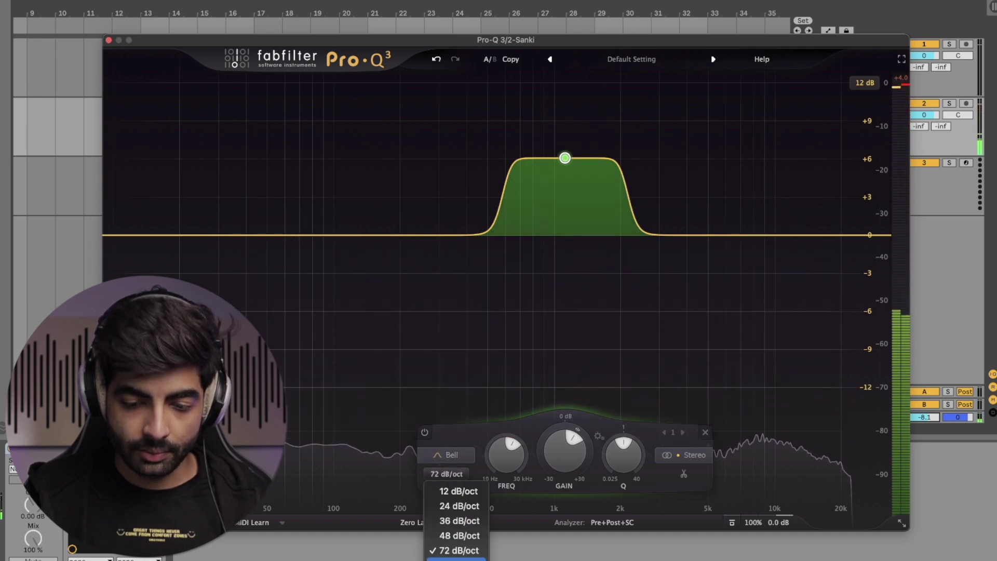
pyautogui.click(447, 557)
pyautogui.moveTo(556, 165)
pyautogui.press('space')
pyautogui.moveTo(566, 159); pyautogui.dragTo(448, 167)
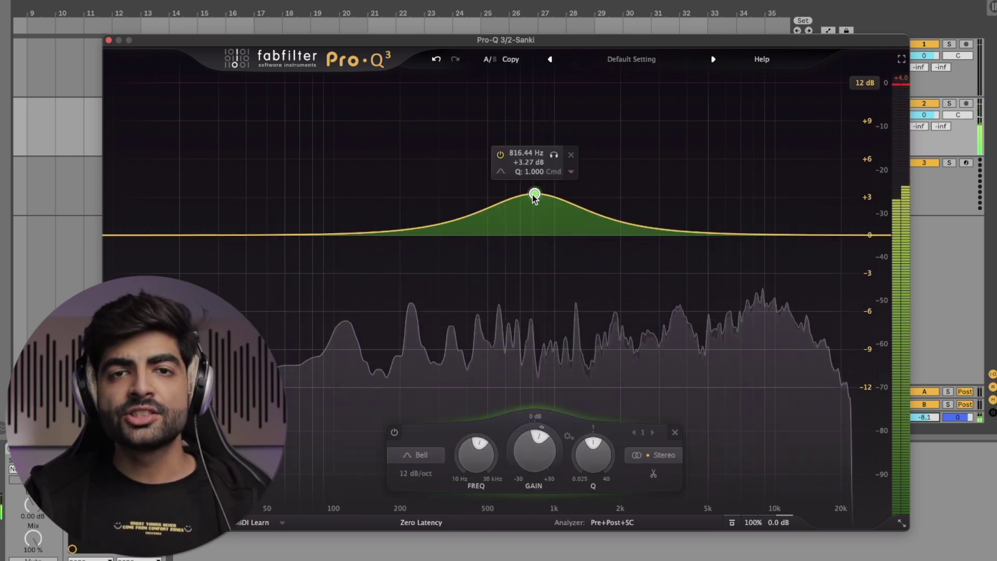
pyautogui.press('space')
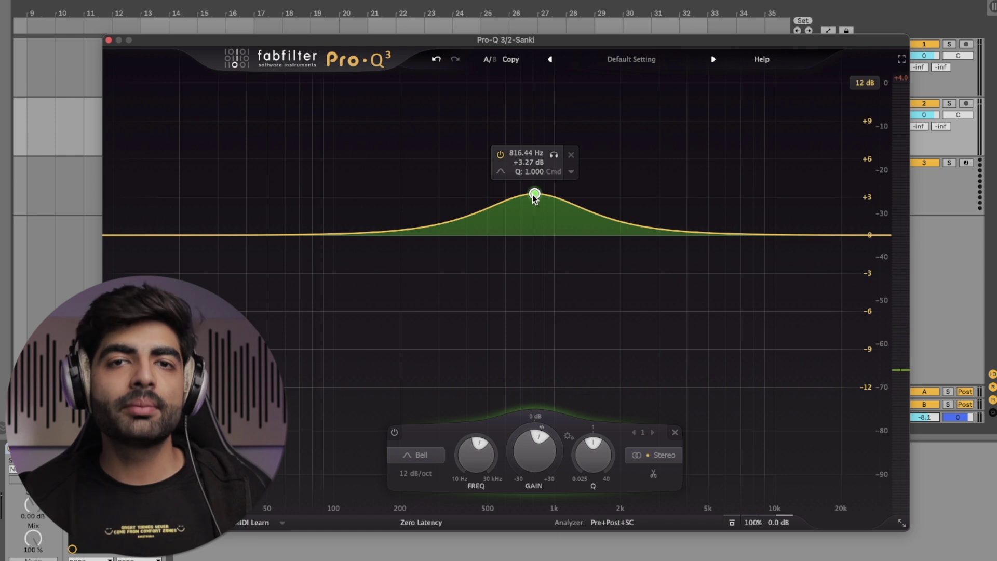
# - Flatten the 816 Hz bell to 0 dB, and boost it to about +6 dB with a Q of about 9.954 while auditioning
pyautogui.moveTo(534, 197); pyautogui.dragTo(535, 235)
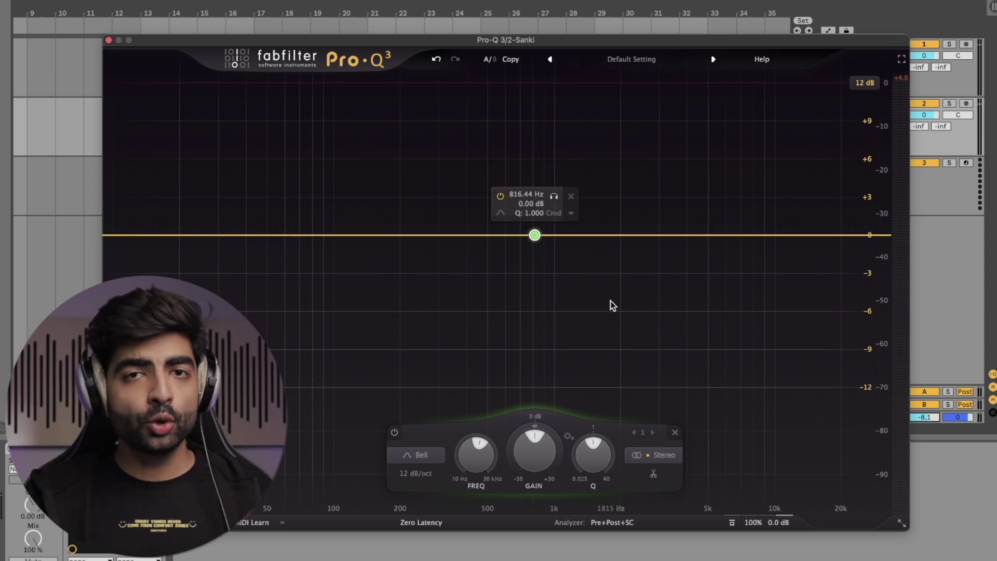
pyautogui.moveTo(539, 444); pyautogui.dragTo(585, 428)
pyautogui.press('space')
pyautogui.press('space')
pyautogui.press('space')
pyautogui.press('space')
pyautogui.press('space')
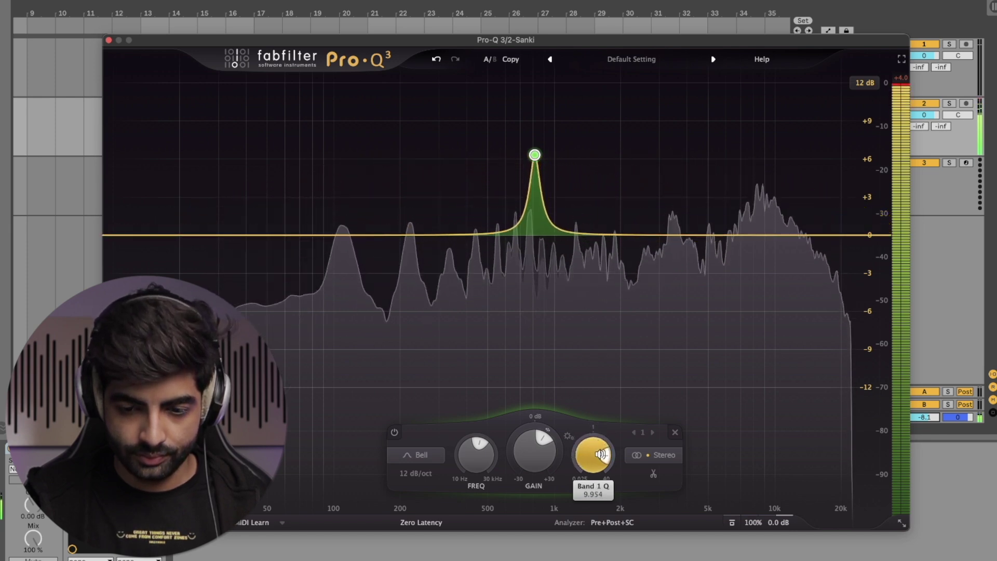
pyautogui.moveTo(600, 456); pyautogui.dragTo(599, 456)
# - Move the boosted bell to about 1265 Hz at +7.85 dB and narrow its Q to about 20.36 during playback
pyautogui.scroll(-3, 535, 156)
pyautogui.moveTo(534, 156); pyautogui.dragTo(576, 135)
pyautogui.scroll(5, 576, 135)
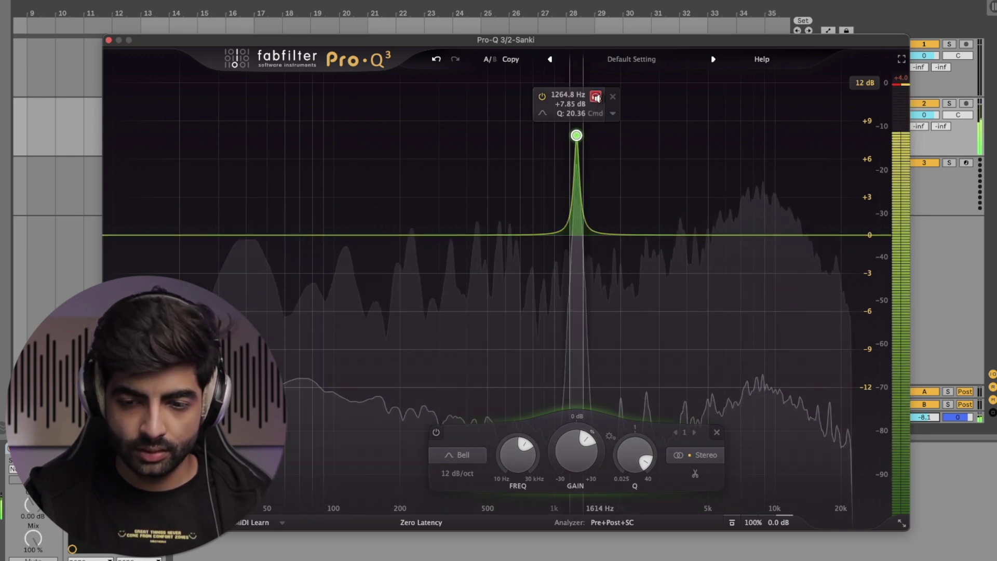
# - Turn the narrow bell into a cut of about -5.24 dB at 1264 Hz and widen its Q to about 16.18
pyautogui.moveTo(576, 135); pyautogui.dragTo(577, 300)
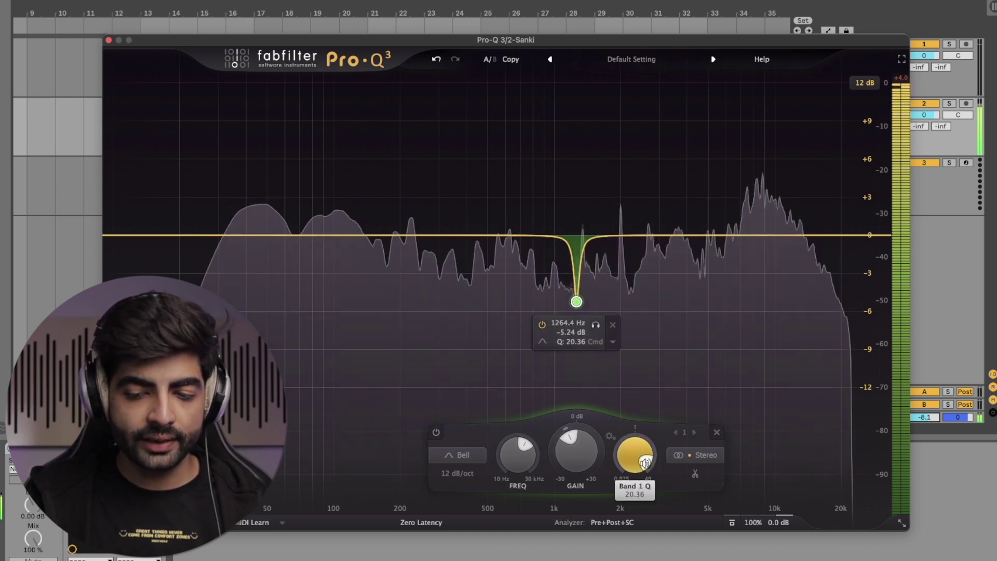
pyautogui.scroll(2, 646, 462)
pyautogui.scroll(-6, 646, 462)
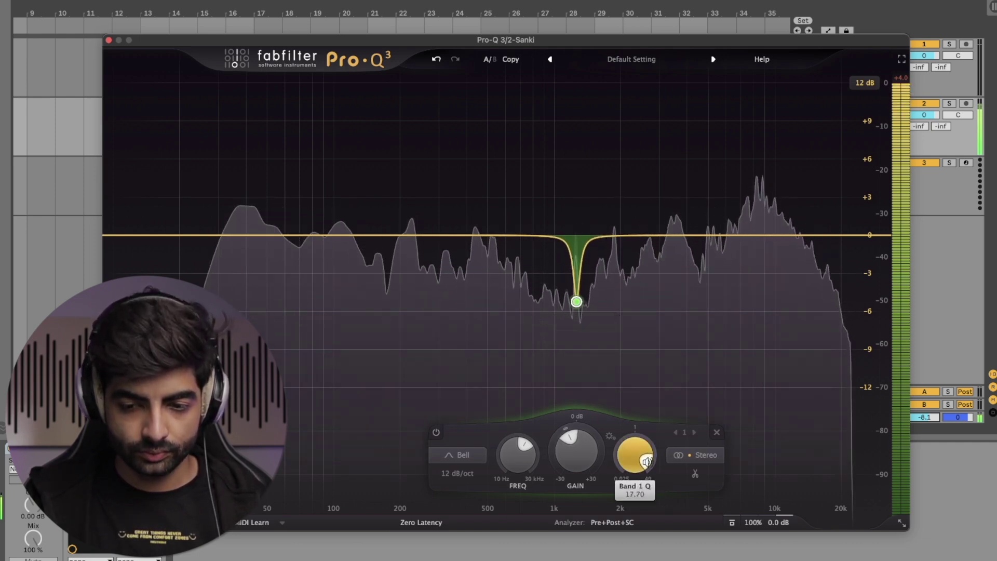
# - Set the gain of the 1264 Hz bell to 0 dB
pyautogui.doubleClick(576, 332)
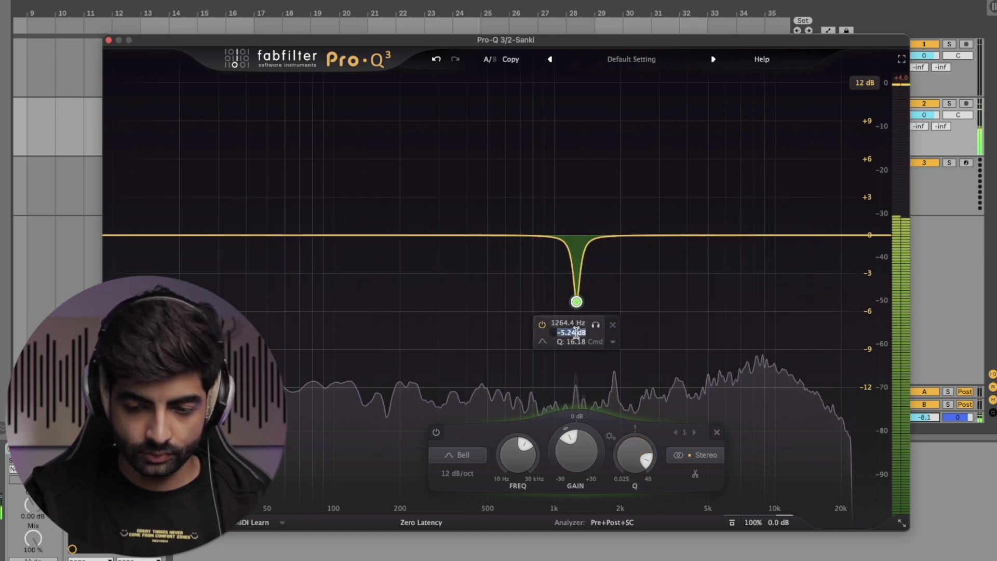
pyautogui.write('0')
pyautogui.press('Return')
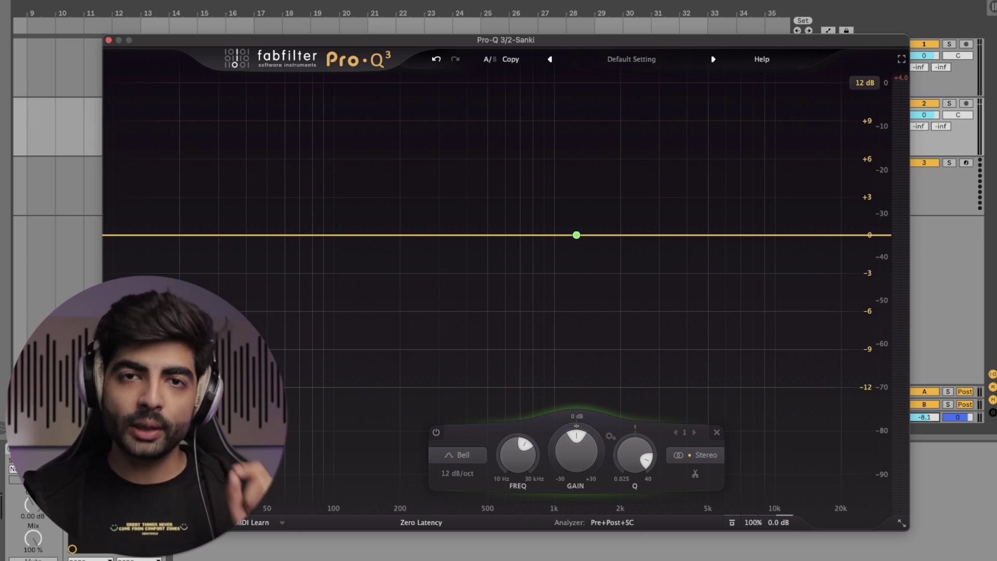
pyautogui.moveTo(612, 439)
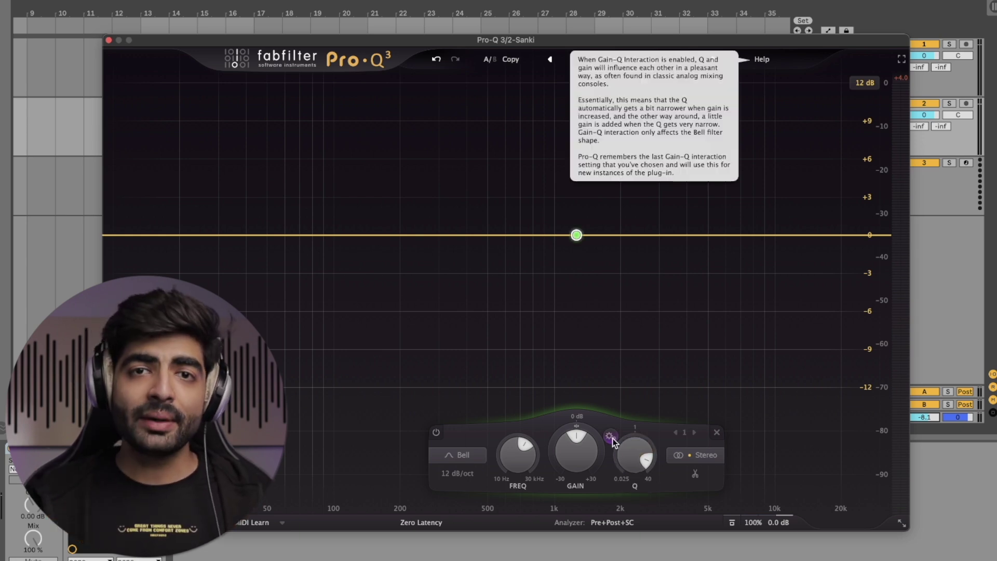
# - Enable Gain-Q interaction for the 1264 Hz bell, and set it to about +2.37 dB gain with a Q of 1.000
pyautogui.click(612, 439)
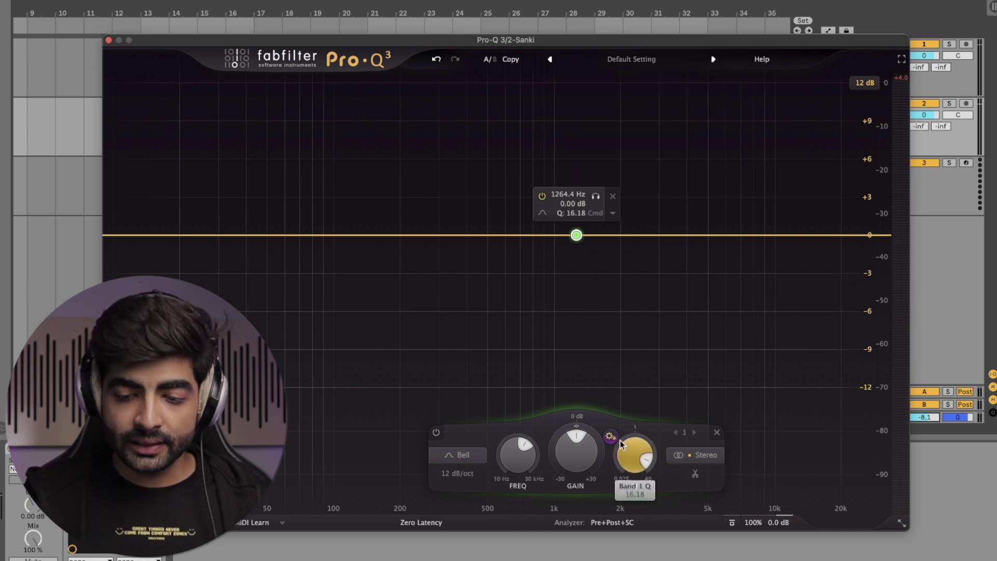
pyautogui.moveTo(576, 234)
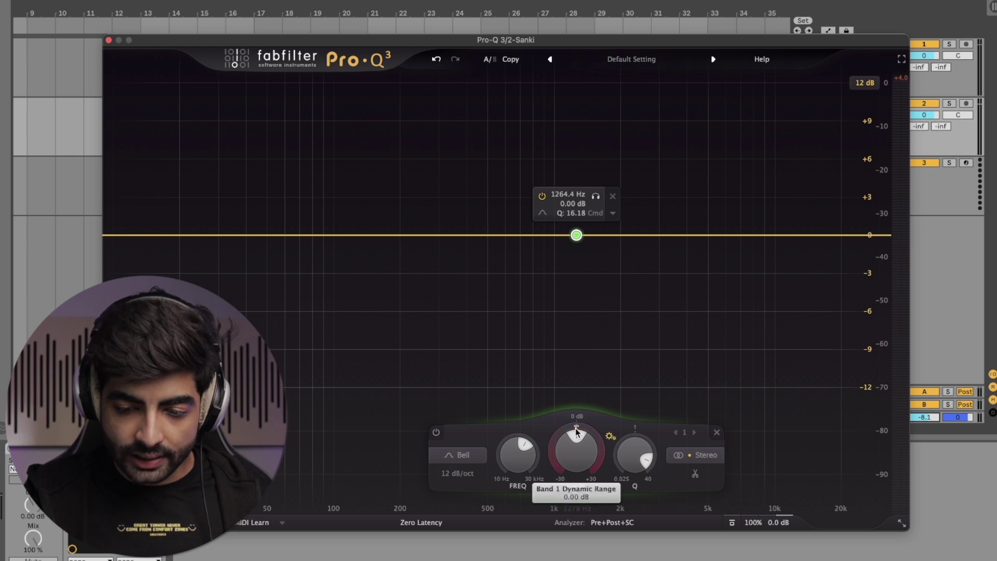
pyautogui.moveTo(575, 439)
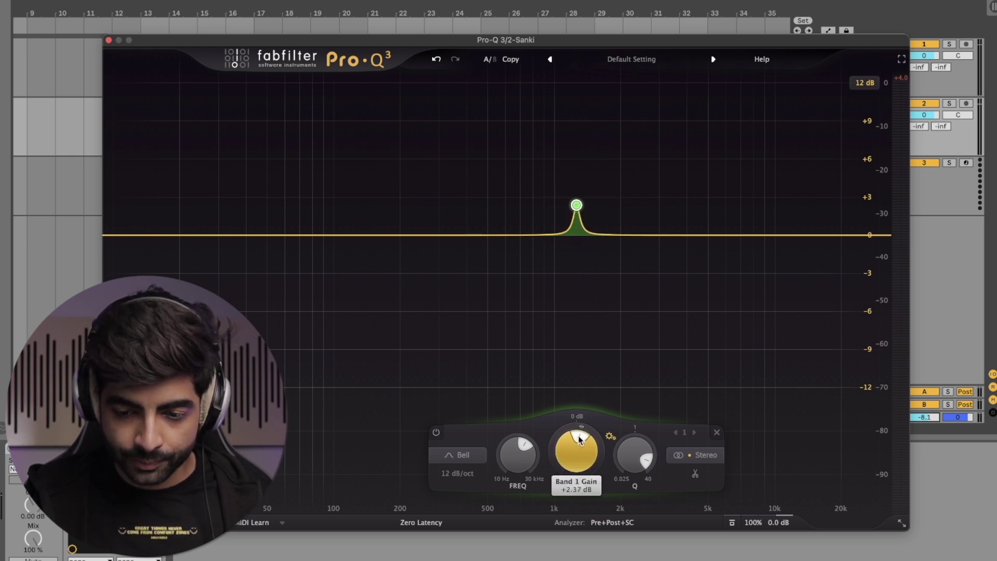
pyautogui.moveTo(635, 453); pyautogui.dragTo(635, 480)
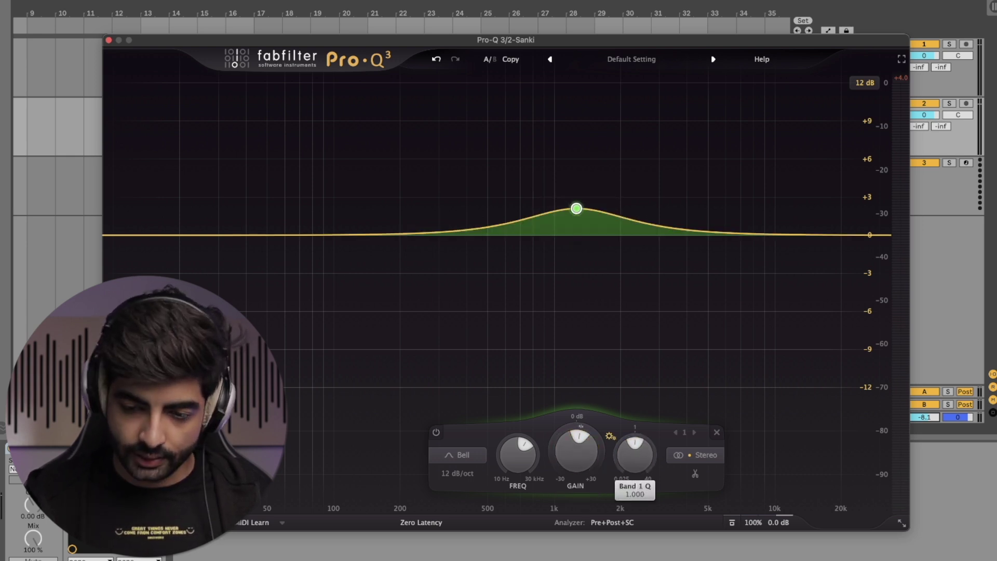
# - Boost the 1264 Hz bell's gain to about +29 dB with Gain-Q interaction enabled
pyautogui.moveTo(582, 437)
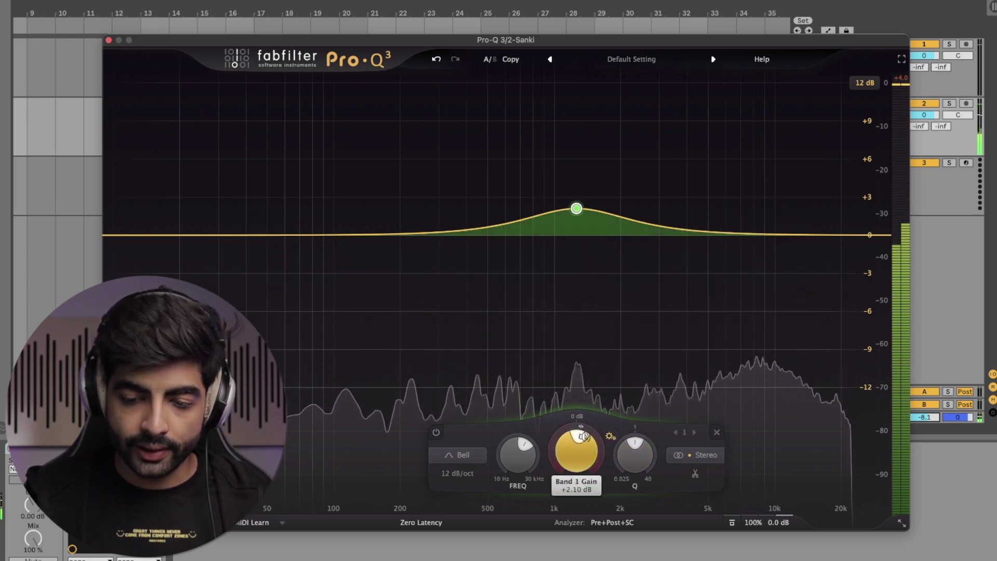
pyautogui.scroll(15, 582, 437)
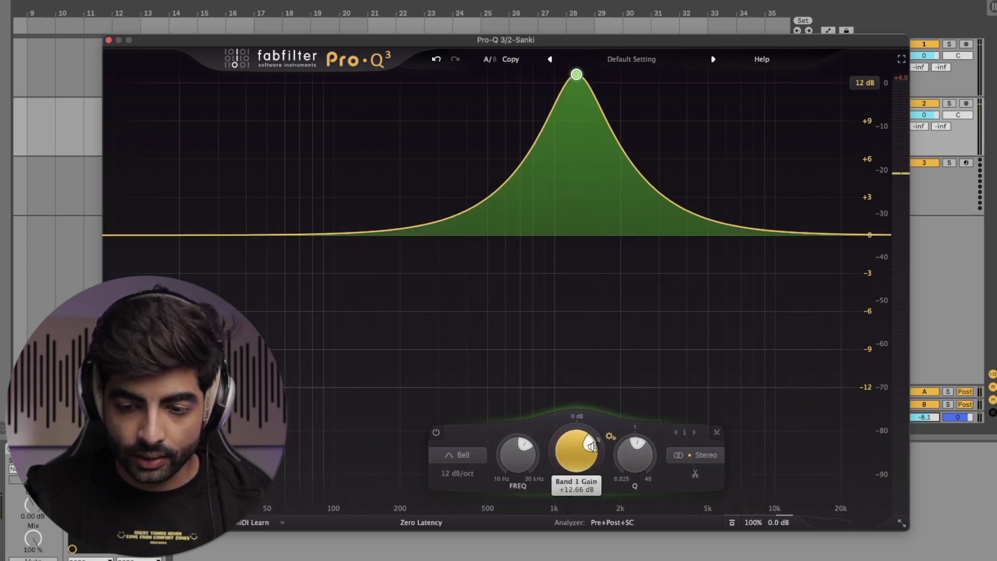
pyautogui.scroll(10, 593, 451)
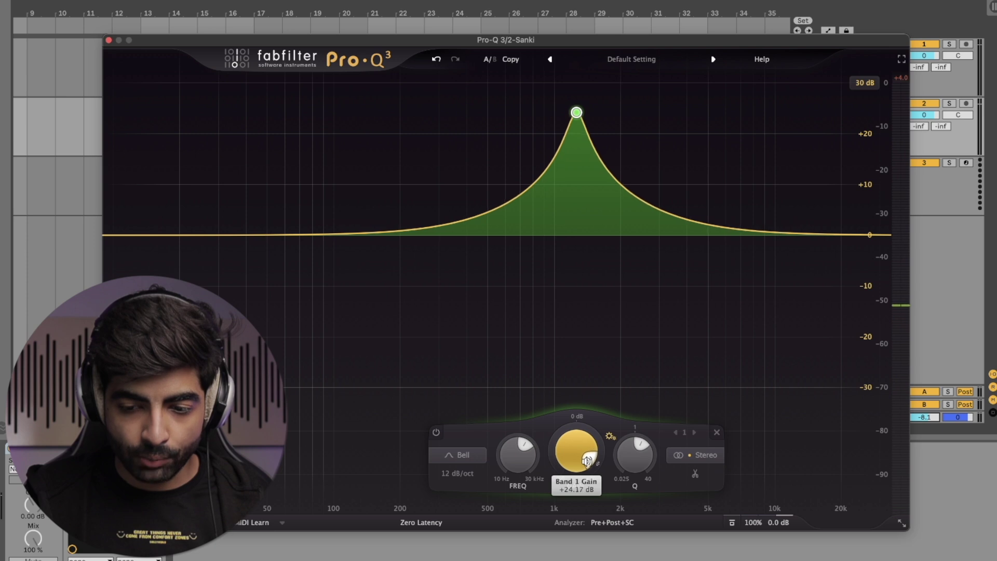
pyautogui.scroll(3, 584, 463)
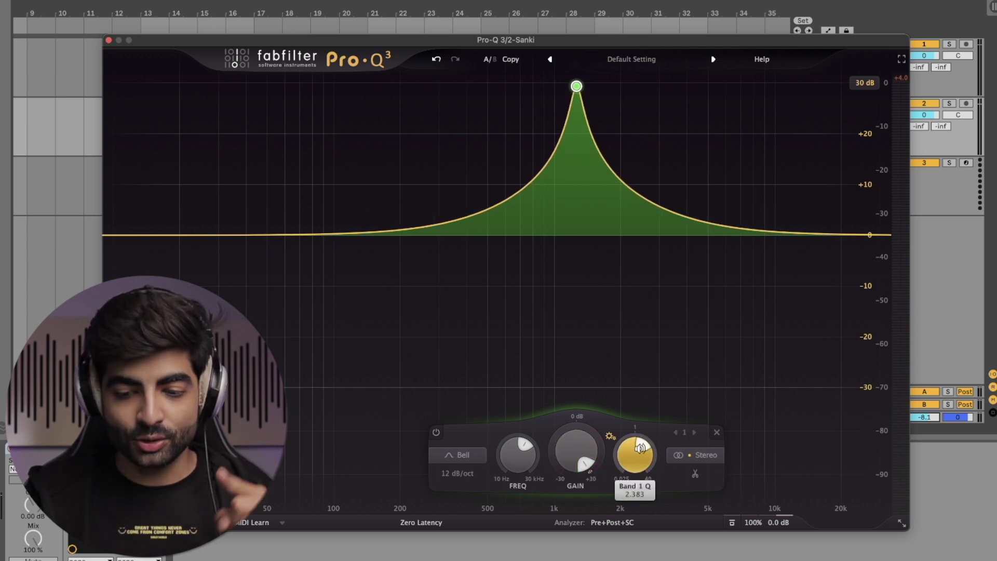
pyautogui.moveTo(641, 448)
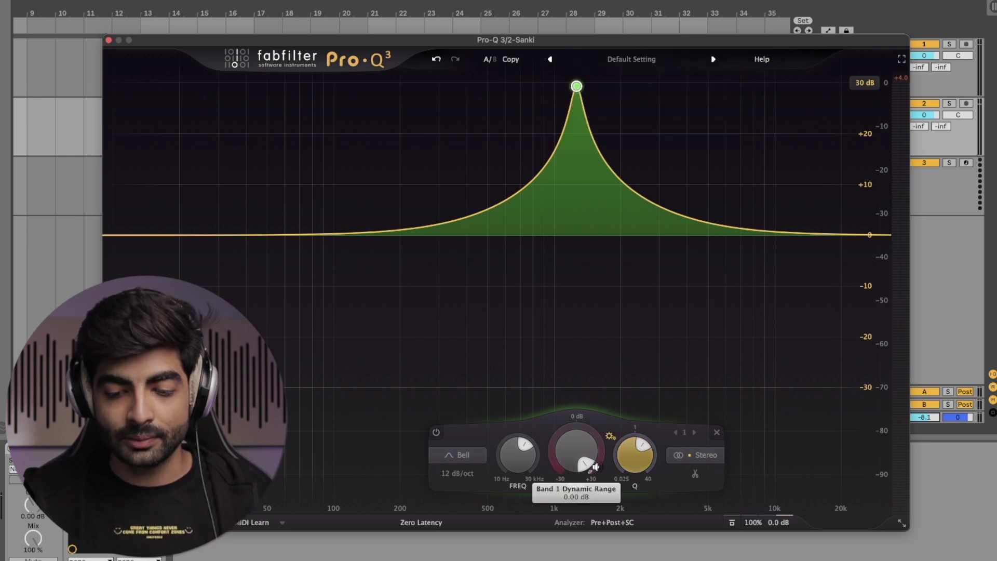
# - Sweep the 1264 Hz bell's gain down to about -29.43 dB and bring it back up to about -1.35 dB
pyautogui.scroll(-6, 591, 457)
pyautogui.scroll(-10, 591, 457)
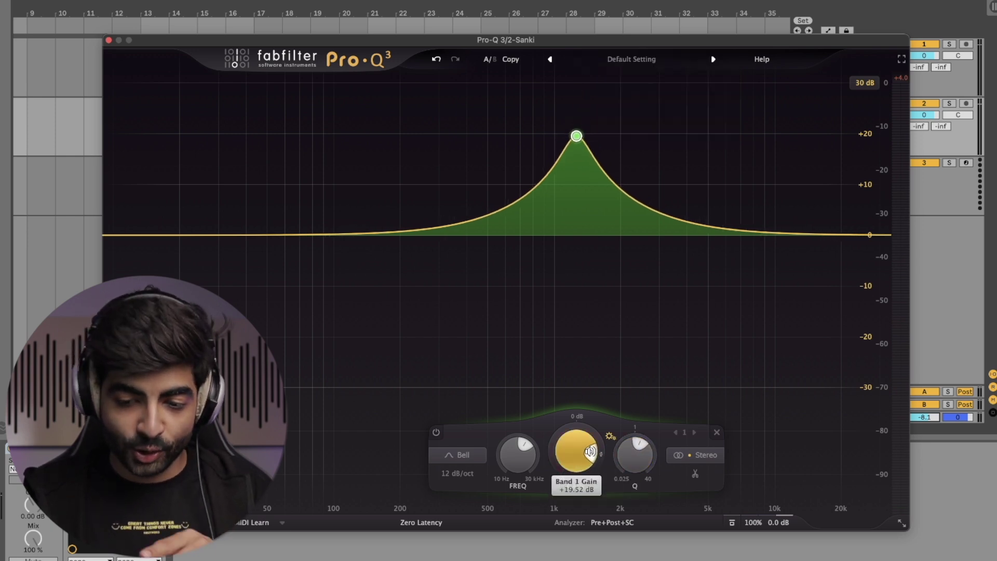
pyautogui.scroll(-18, 586, 440)
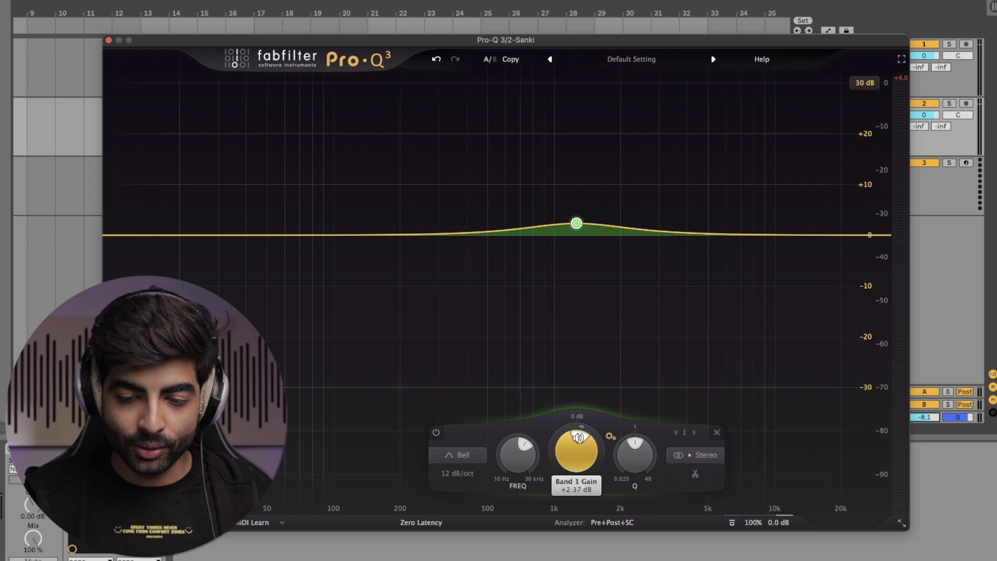
pyautogui.scroll(-8, 565, 449)
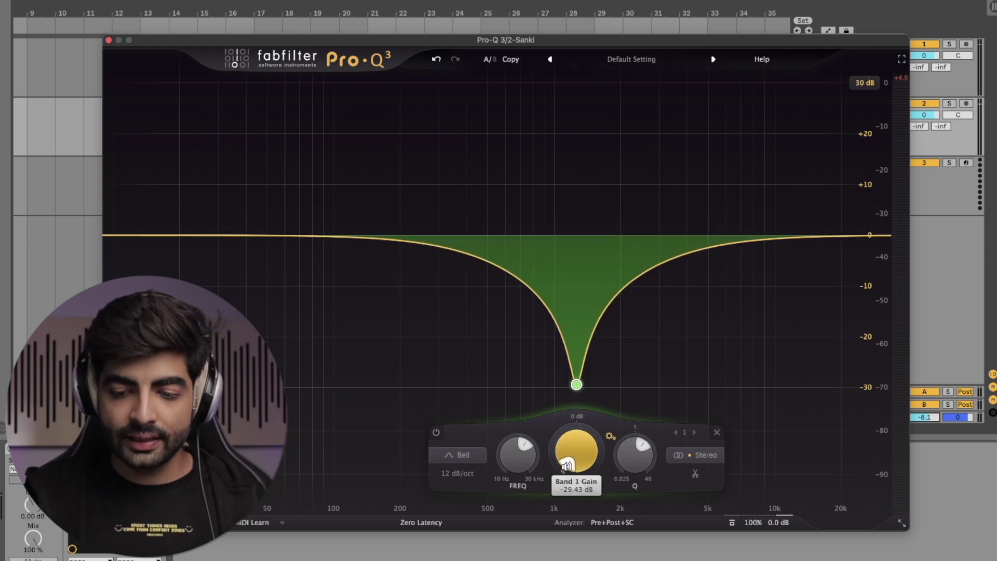
pyautogui.moveTo(566, 465); pyautogui.dragTo(573, 435)
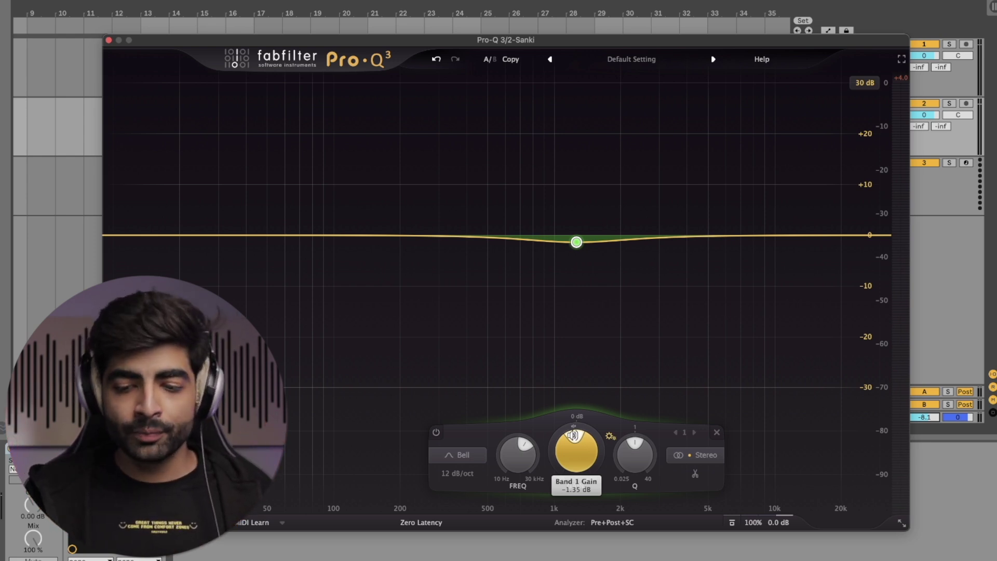
# - Assign the new low-mid bell to the Left channel and boost it to about +15.19 dB at 152.77 Hz
pyautogui.moveTo(611, 437)
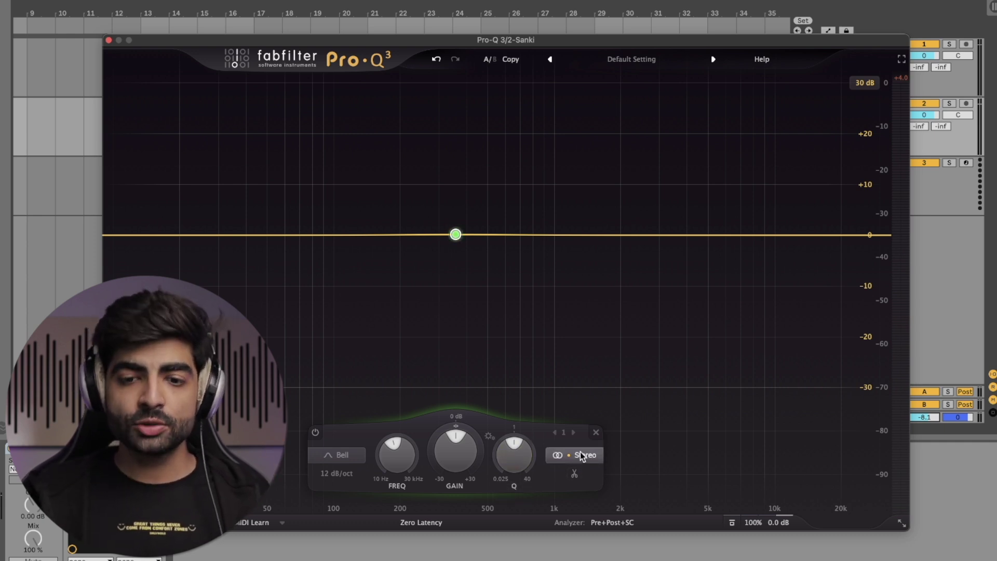
pyautogui.moveTo(455, 235); pyautogui.dragTo(455, 216)
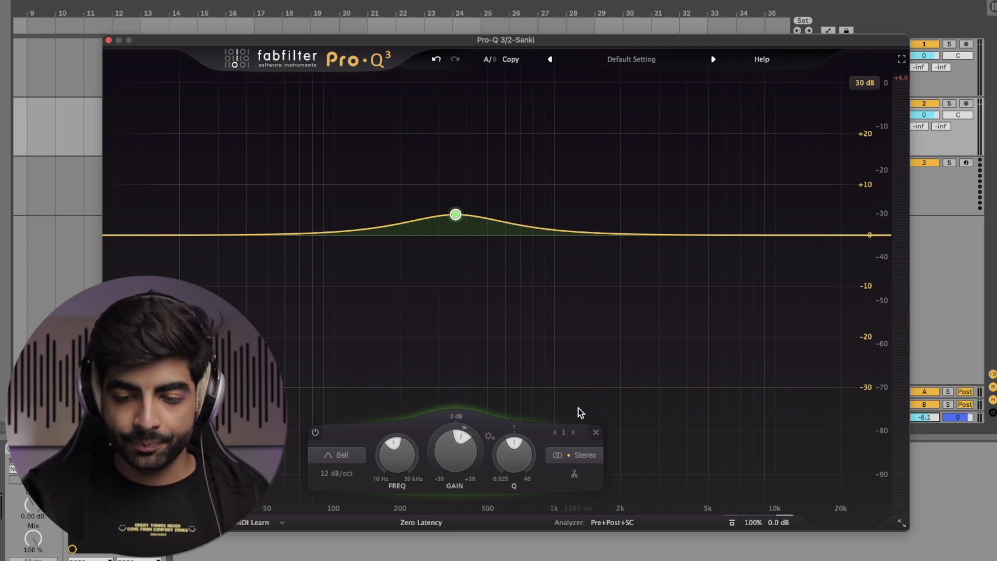
pyautogui.click(582, 453)
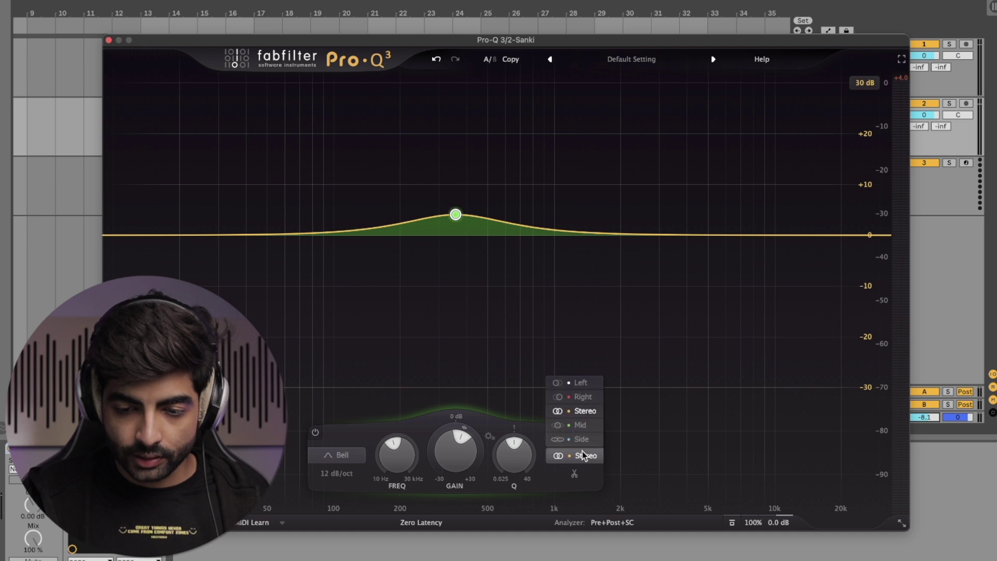
pyautogui.click(580, 383)
pyautogui.moveTo(455, 215); pyautogui.dragTo(375, 160)
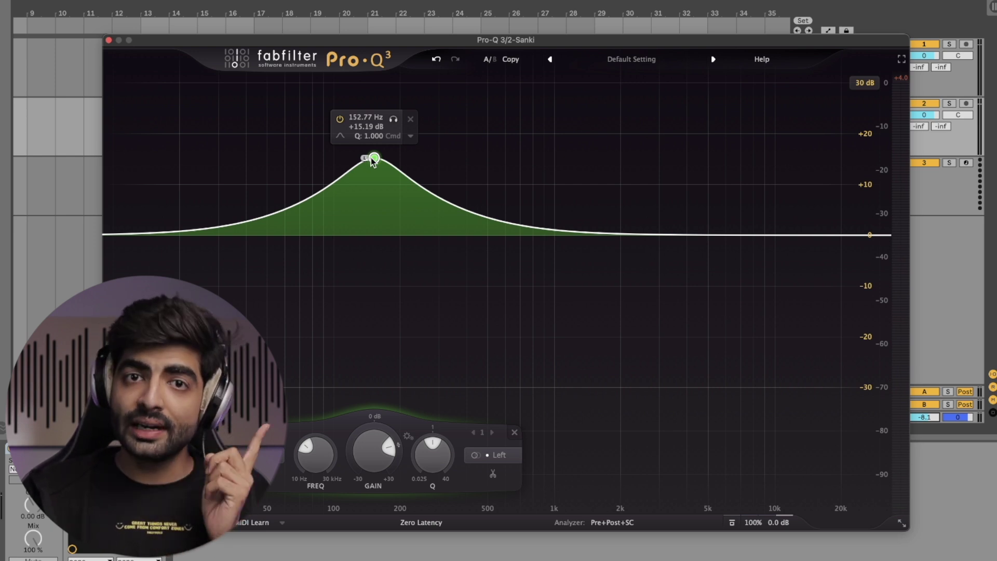
# - Play the track and cut the left-channel bell to about -28.30 dB at 454.46 Hz with a Q of 0.025
pyautogui.press('space')
pyautogui.moveTo(373, 162); pyautogui.dragTo(475, 372)
pyautogui.scroll(-10, 474, 374)
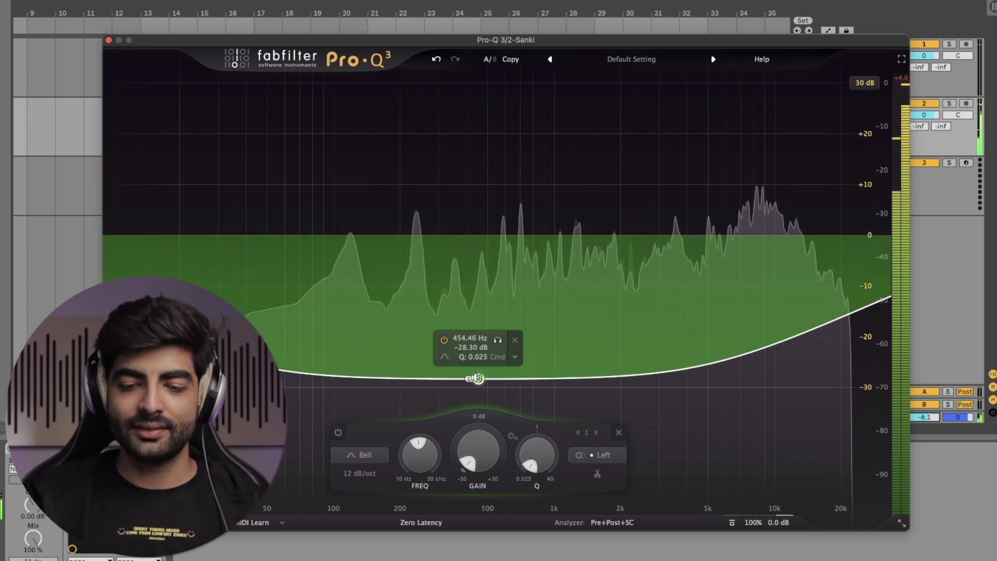
# - Narrow the bell's Q to 0.351, and reassign it to the Right channel at about 210 Hz and +2 dB
pyautogui.scroll(4, 477, 378)
pyautogui.moveTo(478, 378); pyautogui.dragTo(301, 234)
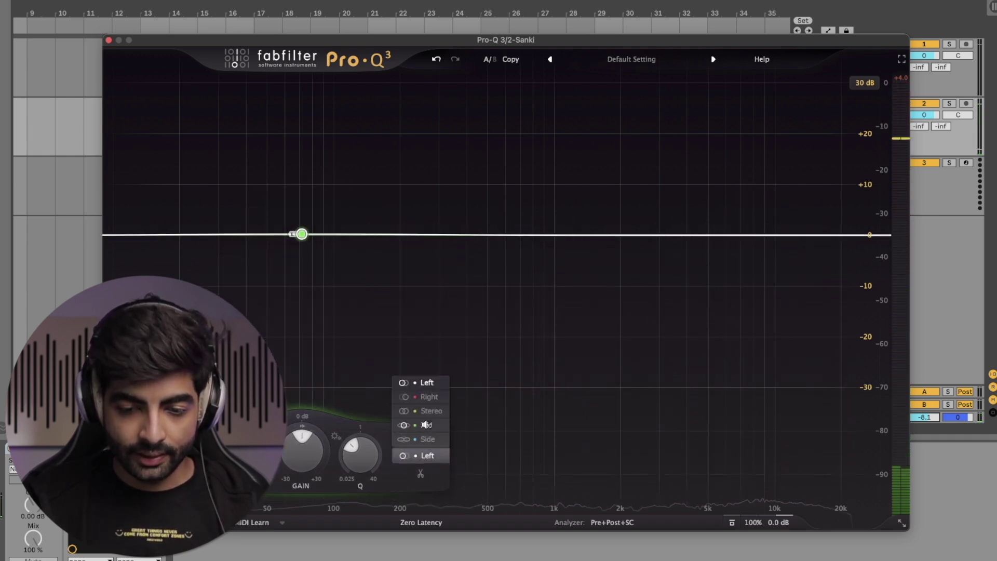
pyautogui.click(429, 397)
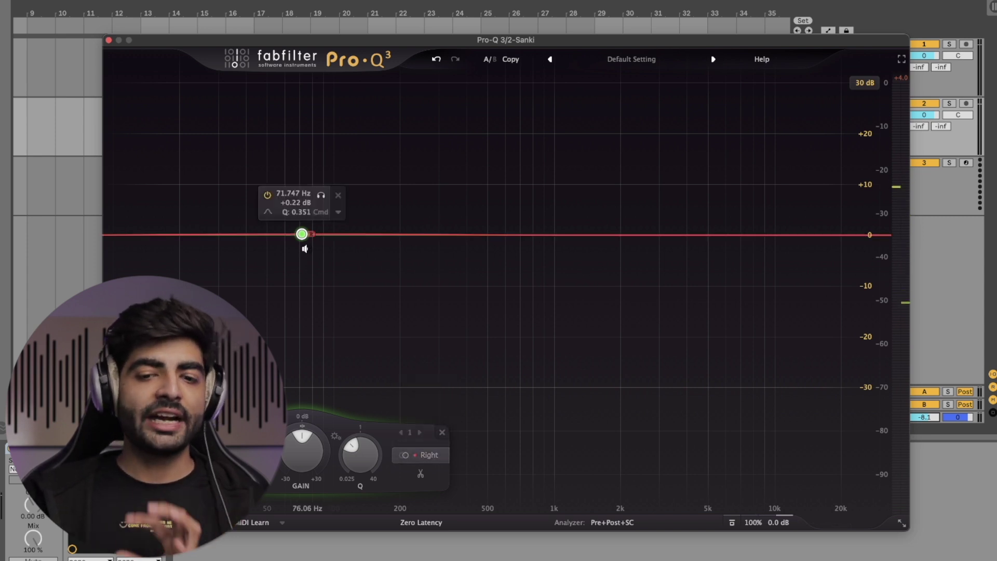
pyautogui.moveTo(302, 234); pyautogui.dragTo(404, 225)
# - Add a second bell at about 2083.4 Hz with +4.19 dB and assign it to the Left channel
pyautogui.moveTo(594, 234); pyautogui.dragTo(624, 213)
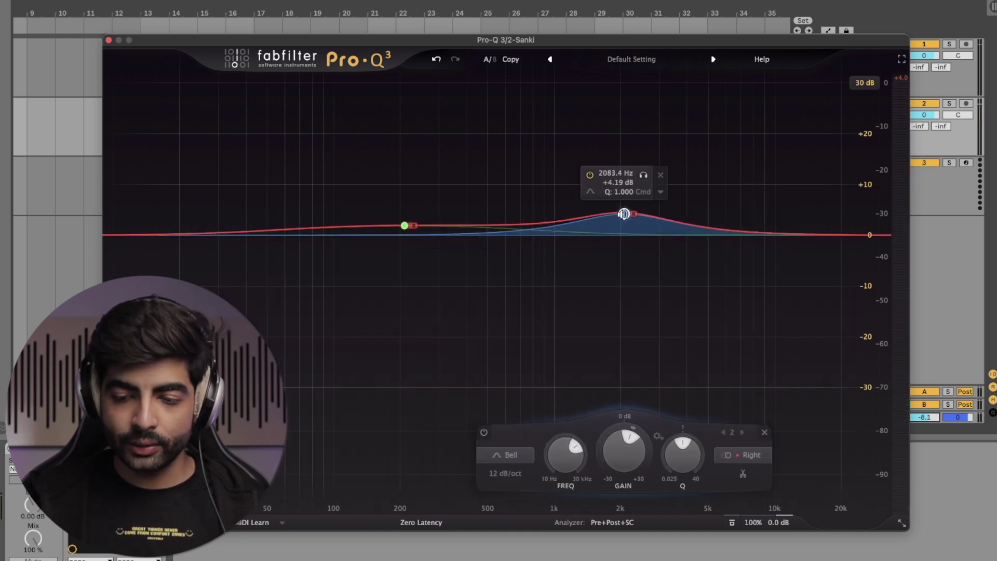
pyautogui.click(750, 455)
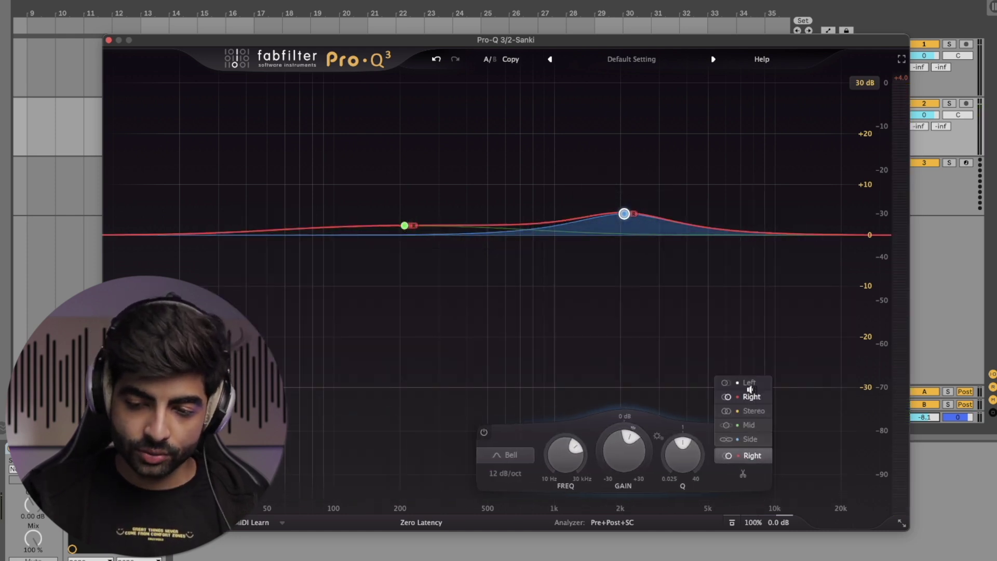
pyautogui.click(749, 391)
pyautogui.click(753, 460)
pyautogui.click(749, 379)
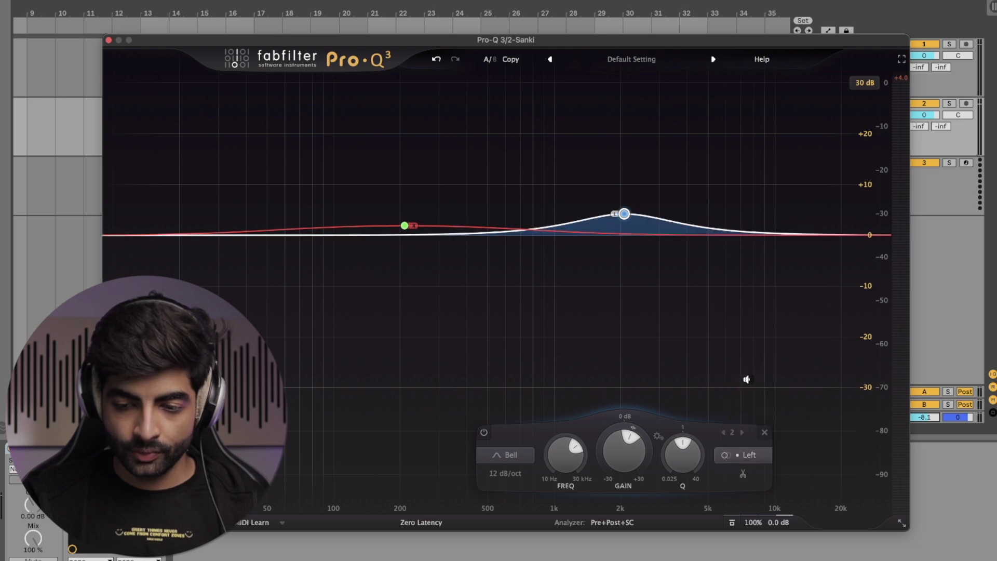
# - Move the left-channel bell to about 9609.5 Hz at +4.90 dB and the right-channel bell to about 54 Hz at +6.5 dB
pyautogui.moveTo(633, 215)
pyautogui.moveTo(625, 214); pyautogui.dragTo(768, 211)
pyautogui.moveTo(405, 225); pyautogui.dragTo(265, 202)
# - Select both bells and flatten them together, placing the left-channel bell at about 4847.9 Hz and +0.19 dB
pyautogui.moveTo(185, 155); pyautogui.dragTo(798, 254)
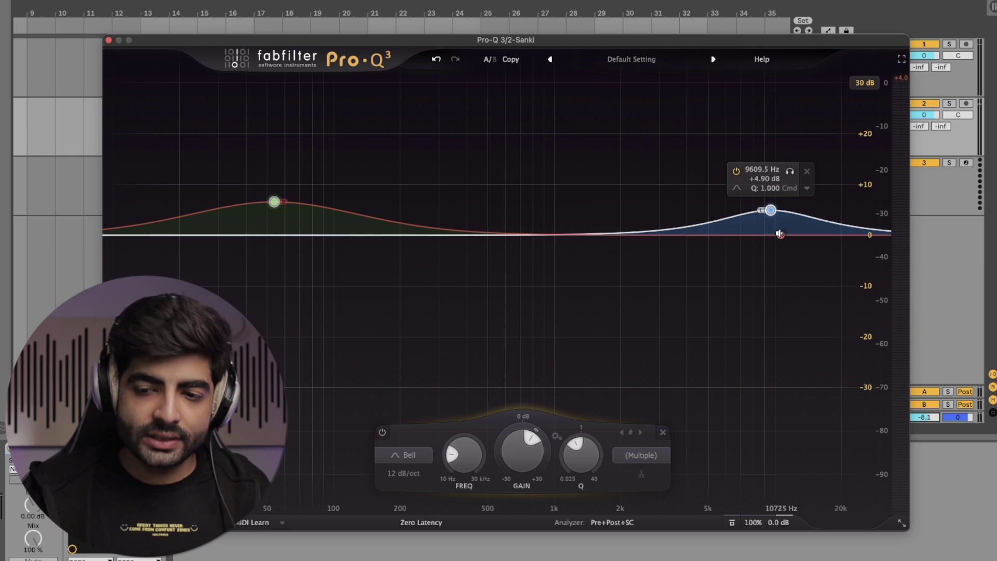
pyautogui.moveTo(771, 210); pyautogui.dragTo(704, 234)
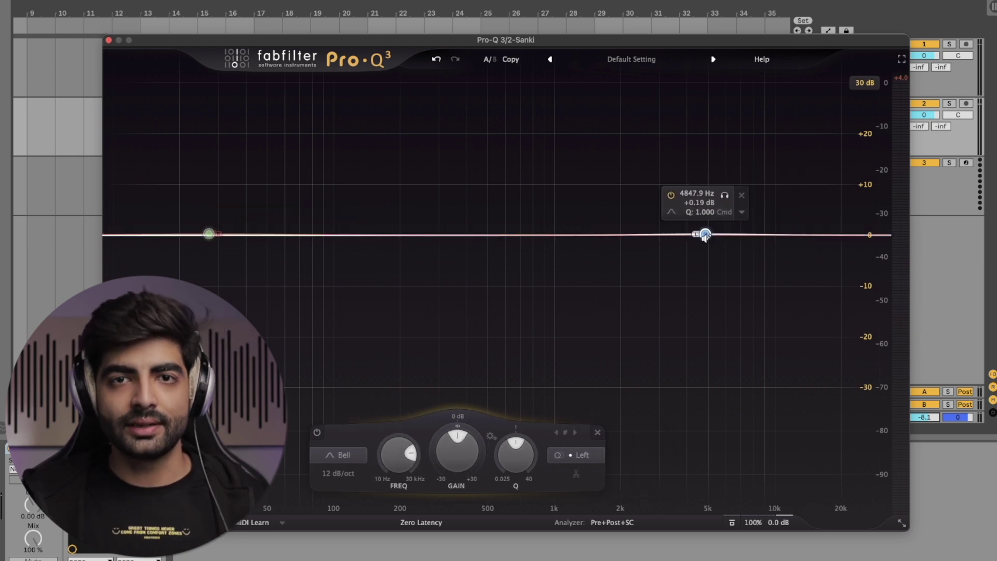
# - Assign the new 555.28 Hz bell to Mid and boost it to about +3.29 dB
pyautogui.click(613, 456)
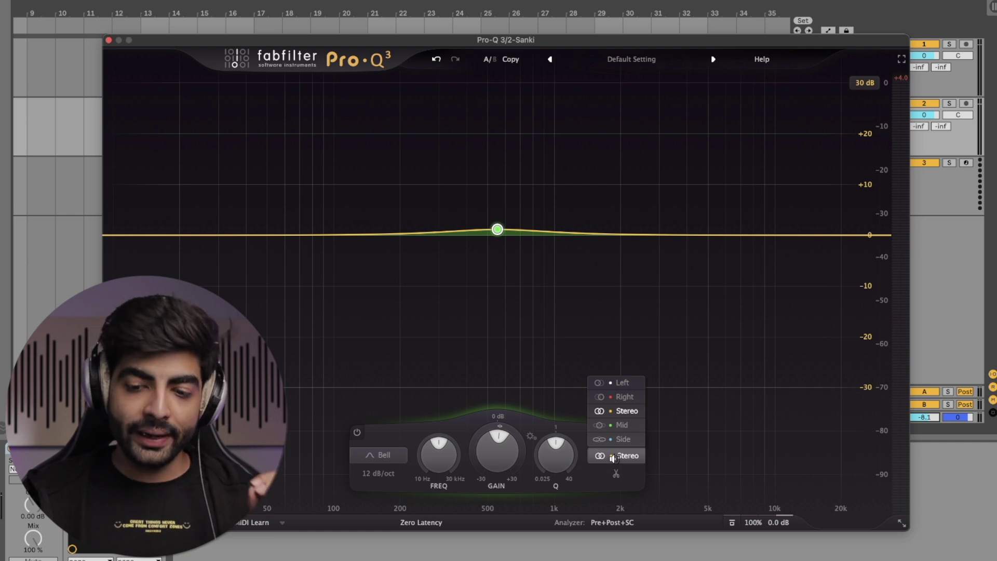
pyautogui.click(616, 424)
pyautogui.moveTo(497, 229); pyautogui.dragTo(498, 221)
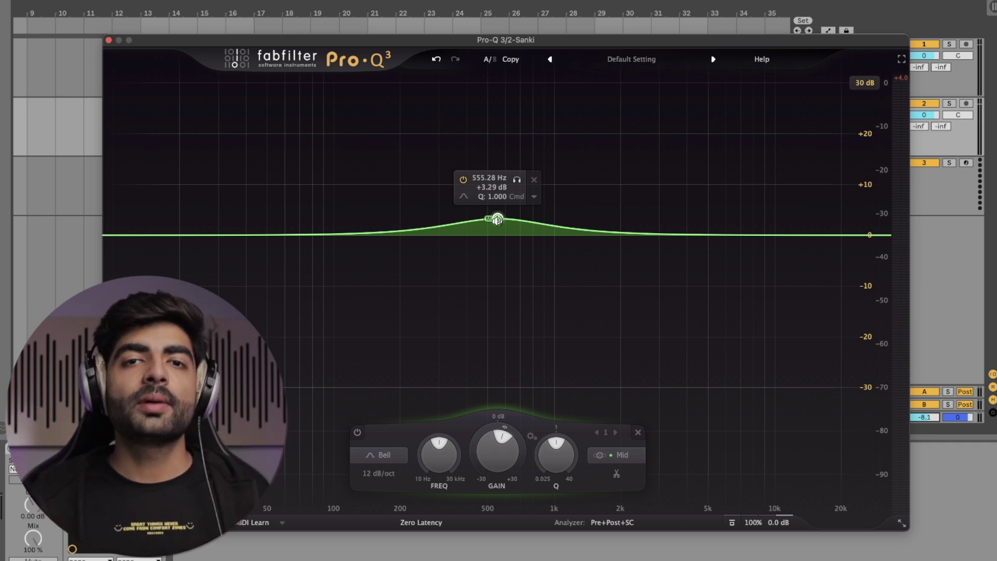
# - Play the track and cut the mid bell to about -27.65 dB at 592.24 Hz with a Q of 0.030
pyautogui.press('space')
pyautogui.moveTo(497, 220); pyautogui.dragTo(503, 374)
pyautogui.scroll(-10, 479, 371)
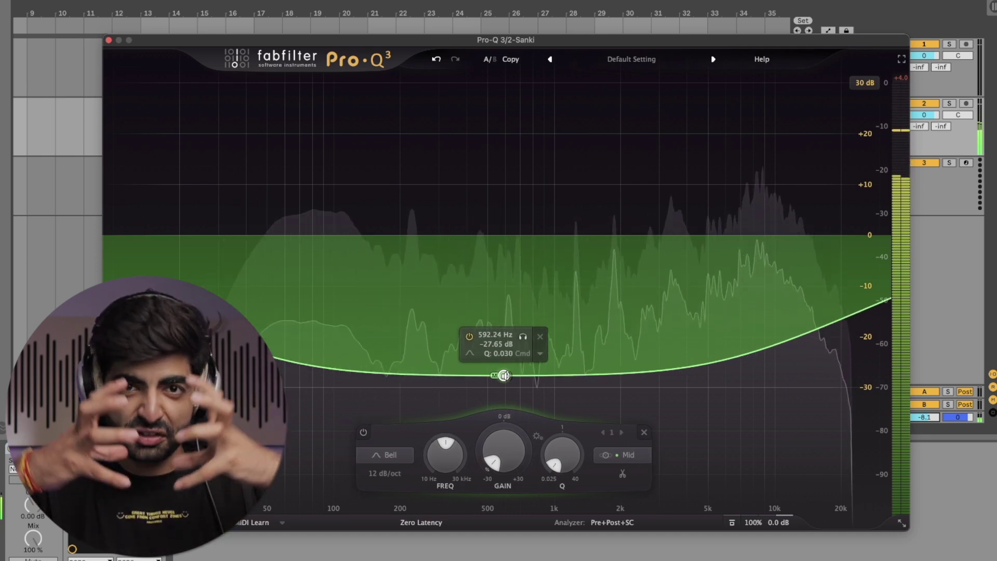
# - Flatten the mid bell to about +0.28 dB at 540.45 Hz with a Q of 1.045, and switch it to Side
pyautogui.moveTo(504, 375); pyautogui.dragTo(495, 234)
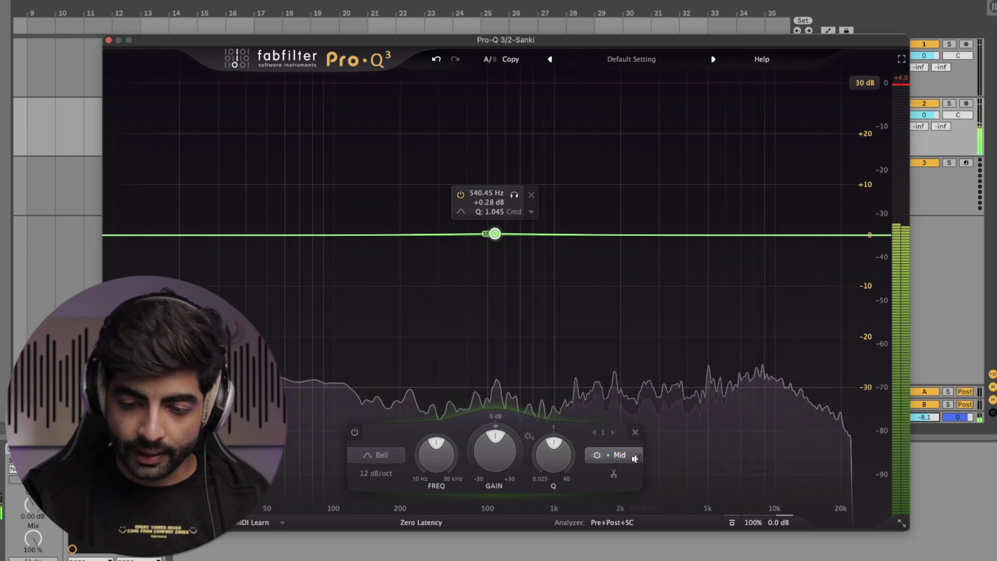
pyautogui.click(635, 458)
pyautogui.click(612, 469)
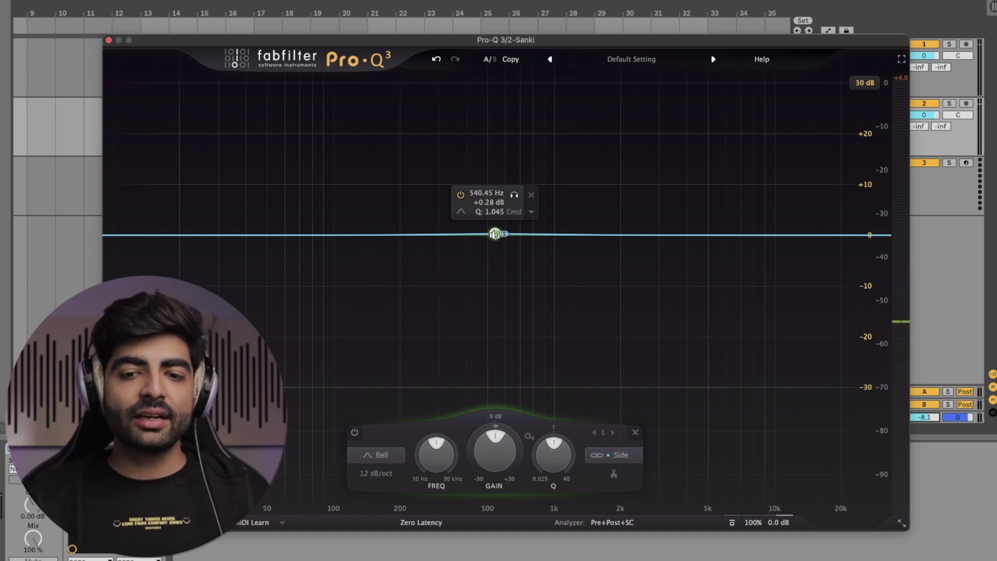
# - Boost the side bell to about +22.97 dB at 2775.9 Hz with a Q of 0.341, and stop playback
pyautogui.moveTo(495, 234); pyautogui.dragTo(652, 118)
pyautogui.scroll(-5, 494, 213)
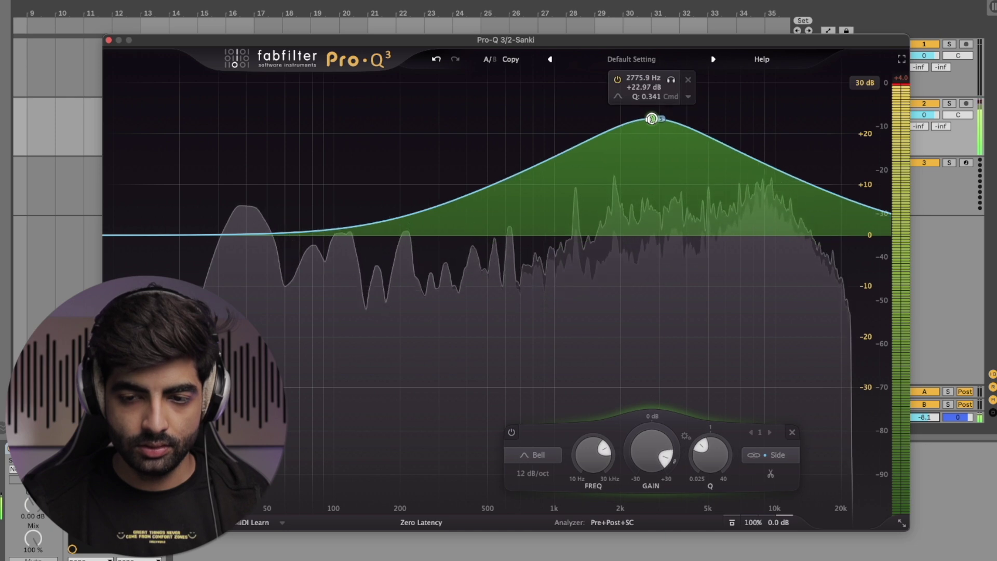
pyautogui.press('space')
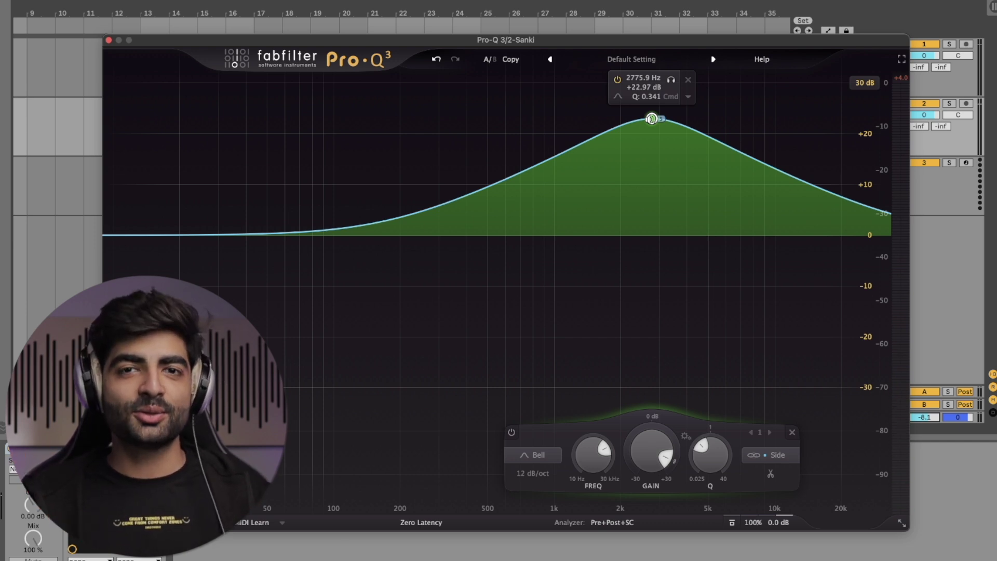
# - Flatten and delete the side bell during playback, and add a stereo bell at about 365 Hz with +2 dB
pyautogui.press('space')
pyautogui.moveTo(651, 119); pyautogui.dragTo(650, 234)
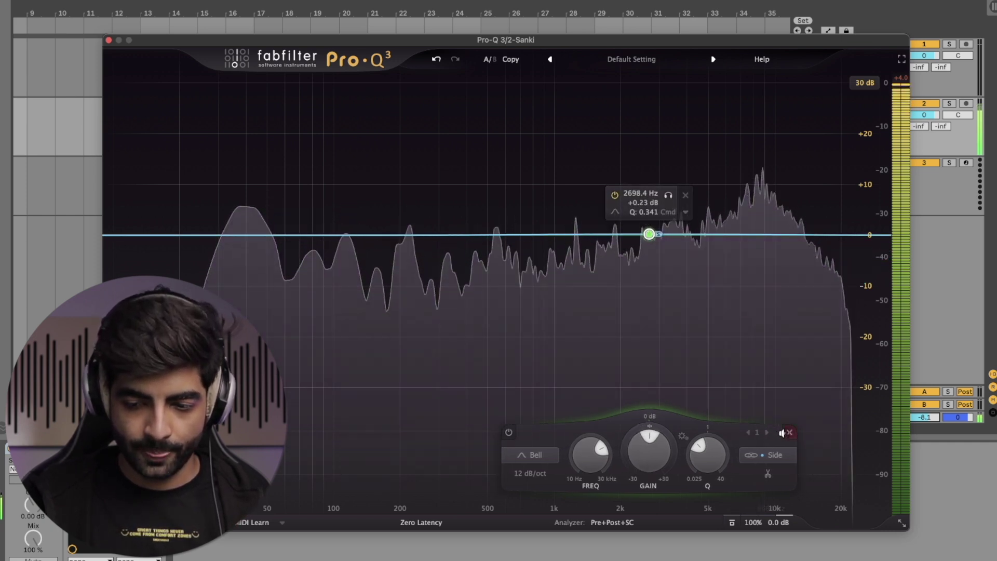
pyautogui.click(788, 433)
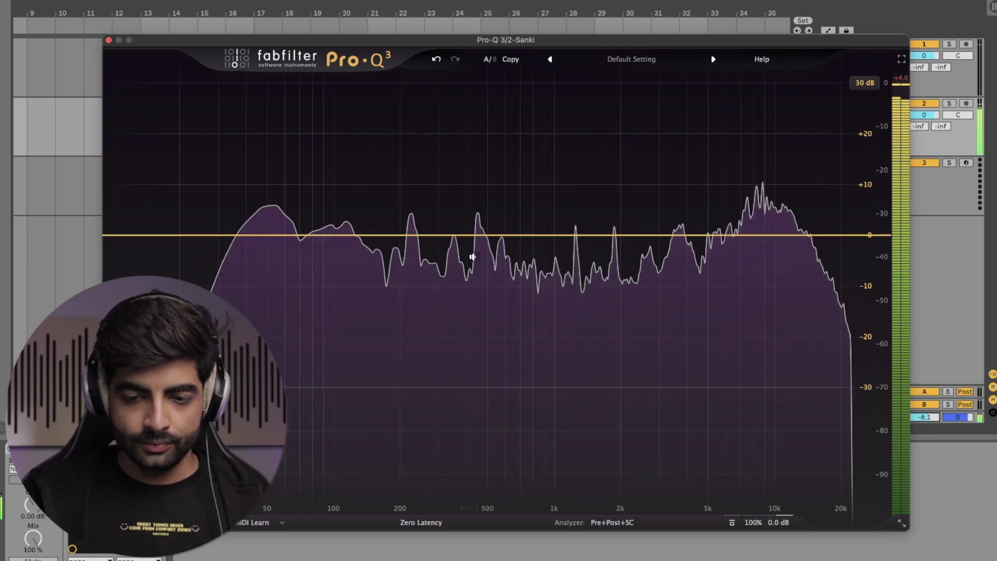
pyautogui.doubleClick(458, 225)
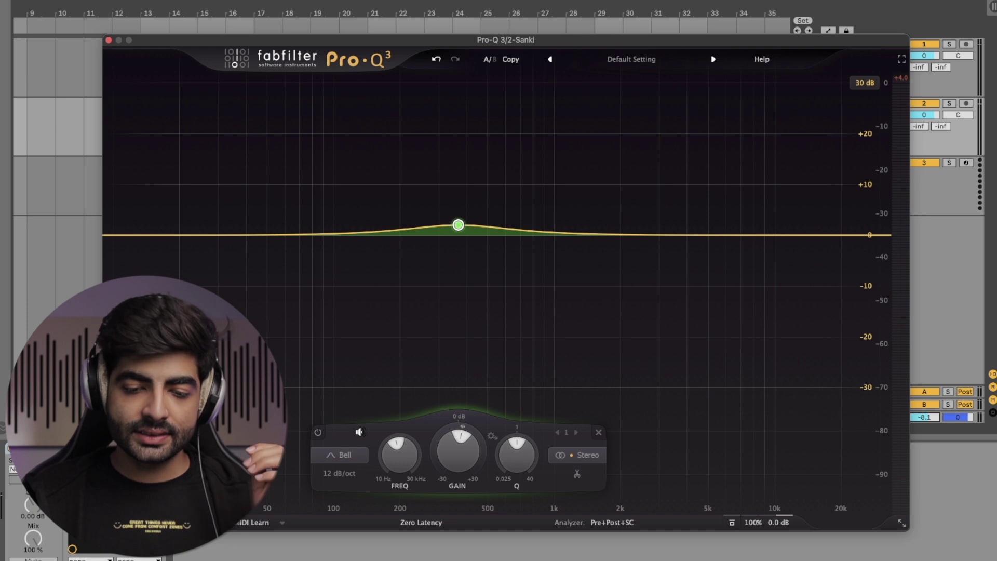
# - Review the bell band's shape, slope, frequency, gain, Q and stereo placement controls
pyautogui.click(340, 455)
pyautogui.click(340, 455)
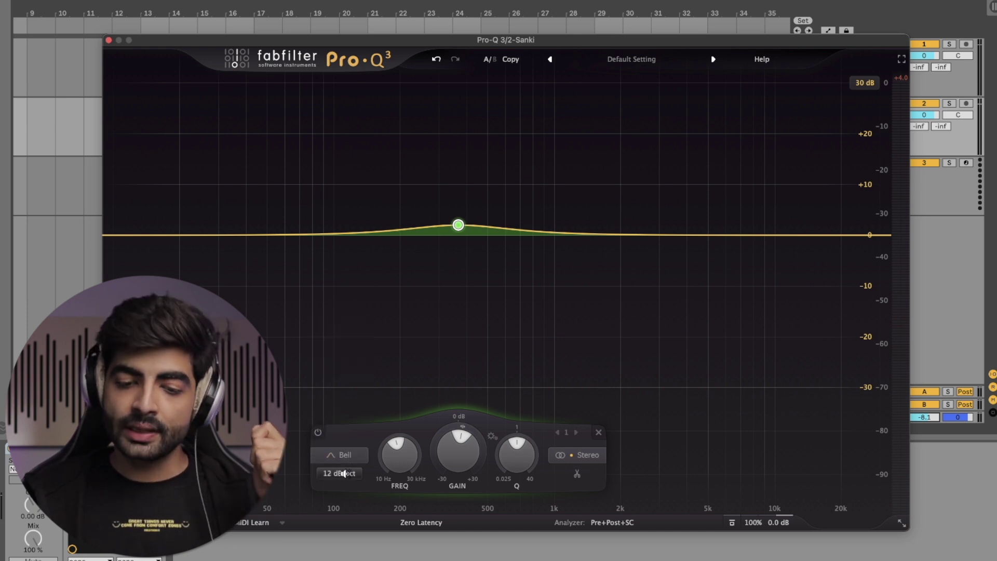
pyautogui.moveTo(342, 474)
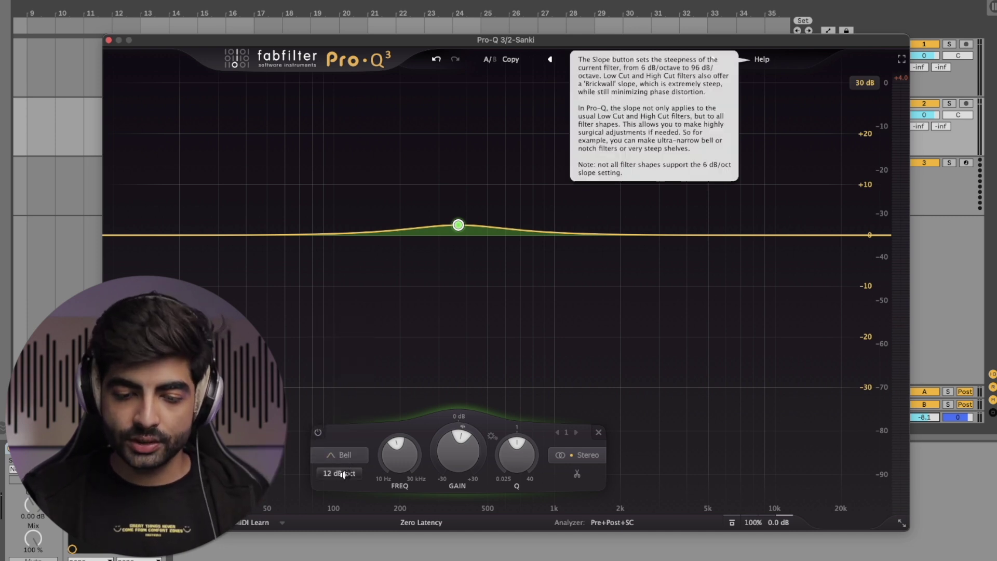
pyautogui.moveTo(406, 459)
pyautogui.moveTo(469, 452)
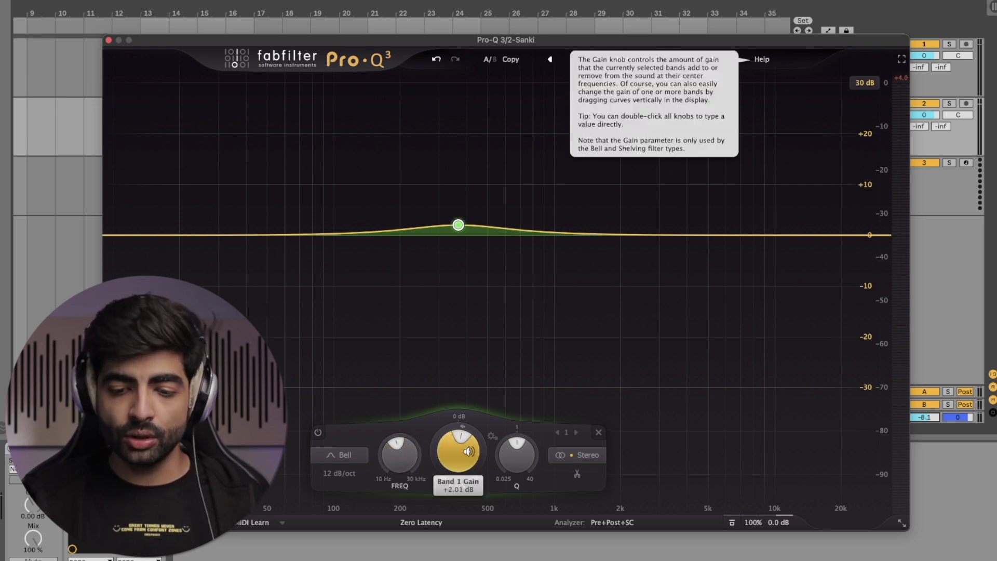
pyautogui.moveTo(525, 445)
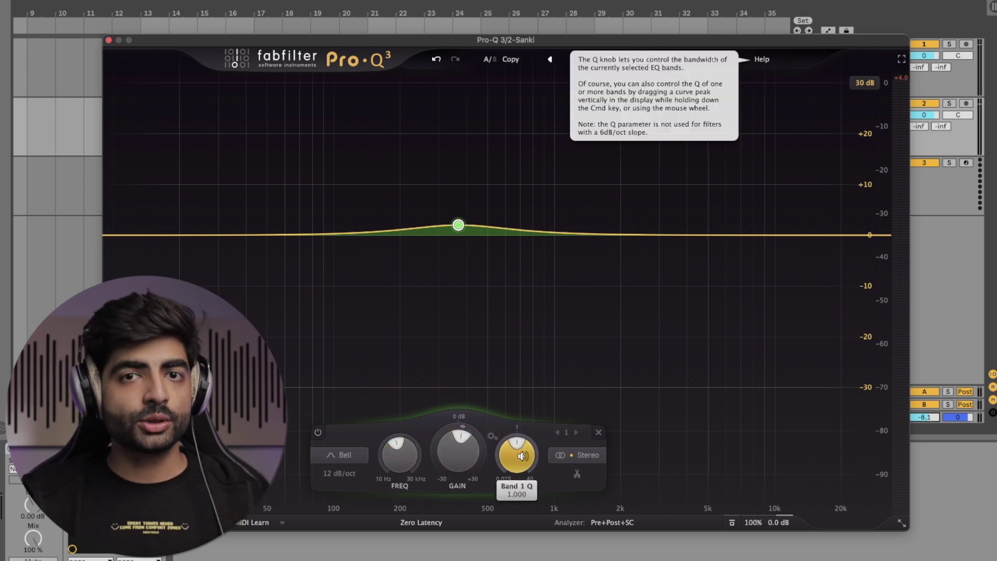
pyautogui.moveTo(553, 457)
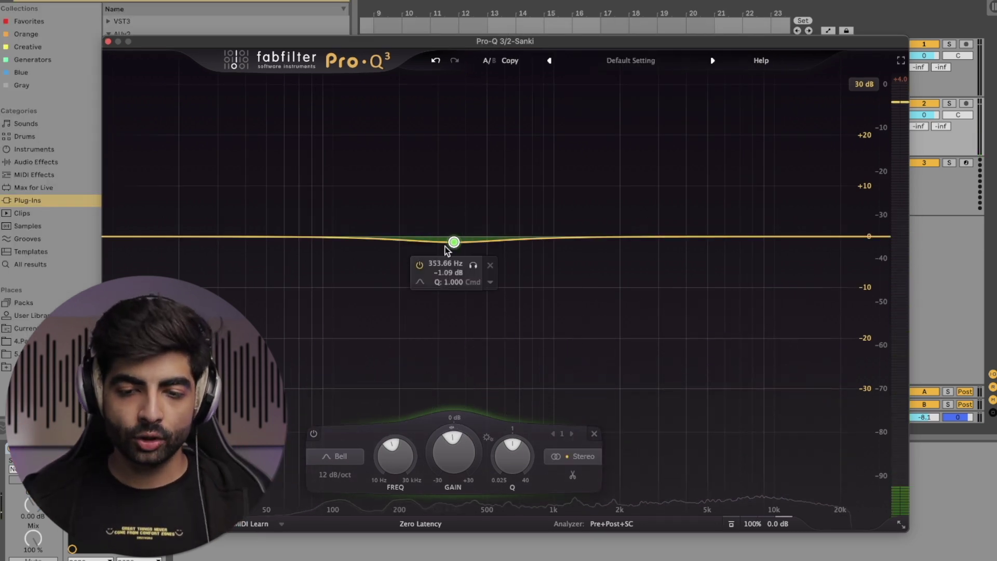
# - Cut the bell near 350 Hz to about -3.5 dB, and compare it bypassed and enabled while the track plays
pyautogui.moveTo(444, 249); pyautogui.dragTo(444, 262)
pyautogui.click(314, 434)
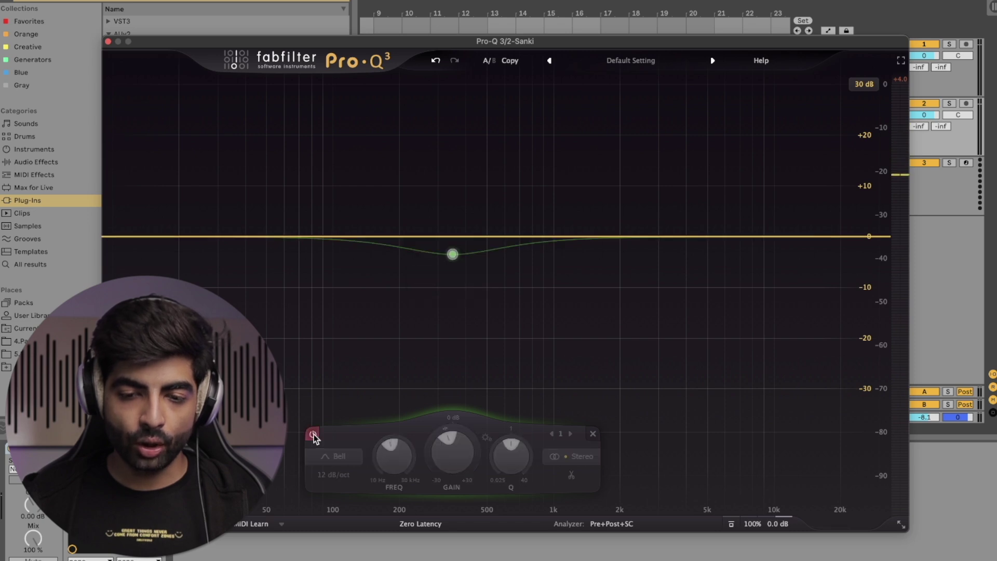
pyautogui.press('space')
pyautogui.click(314, 434)
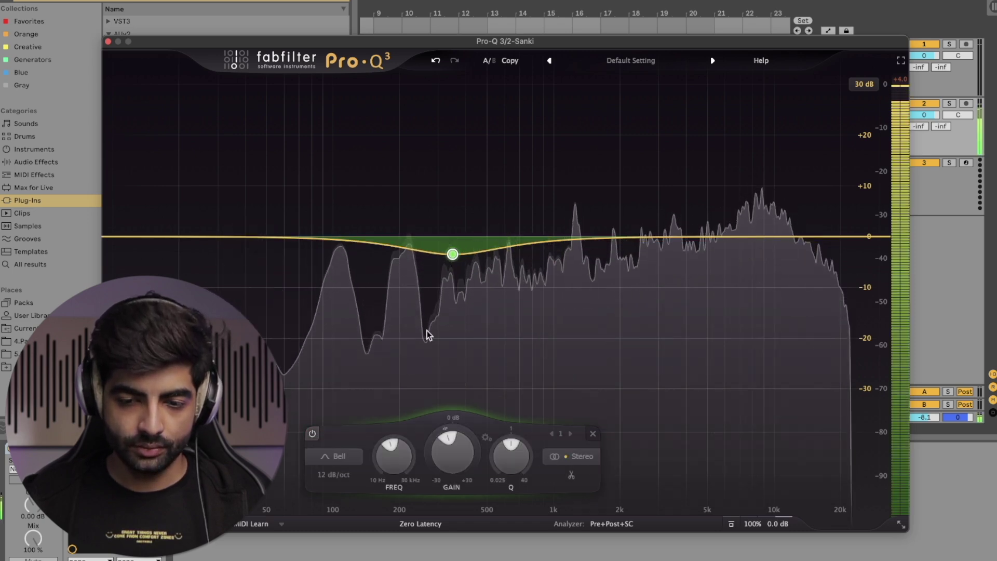
# - Cut the bell to about -20.66 dB at 292.47 Hz, then bypass and delete it
pyautogui.moveTo(452, 254); pyautogui.dragTo(436, 341)
pyautogui.click(296, 435)
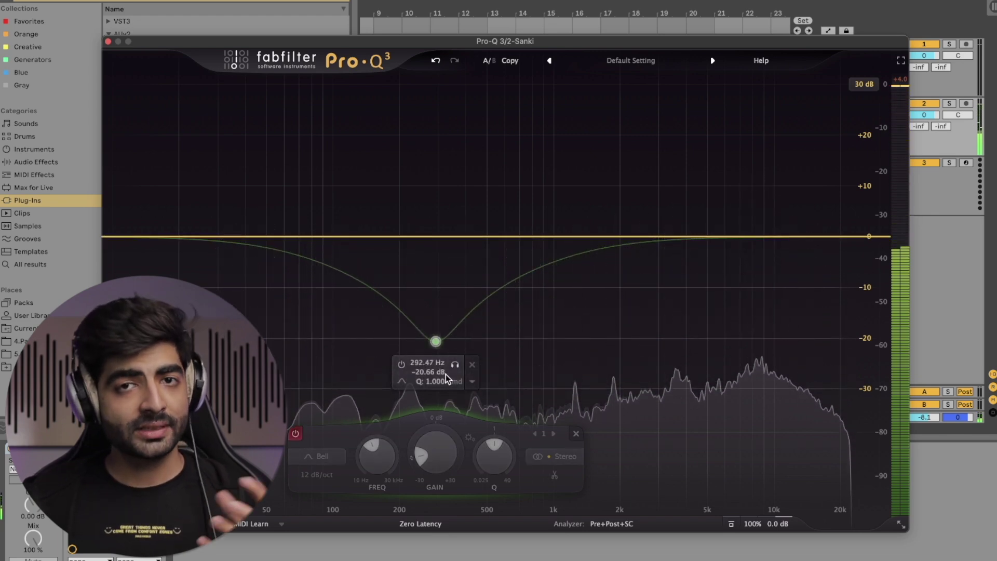
pyautogui.click(576, 434)
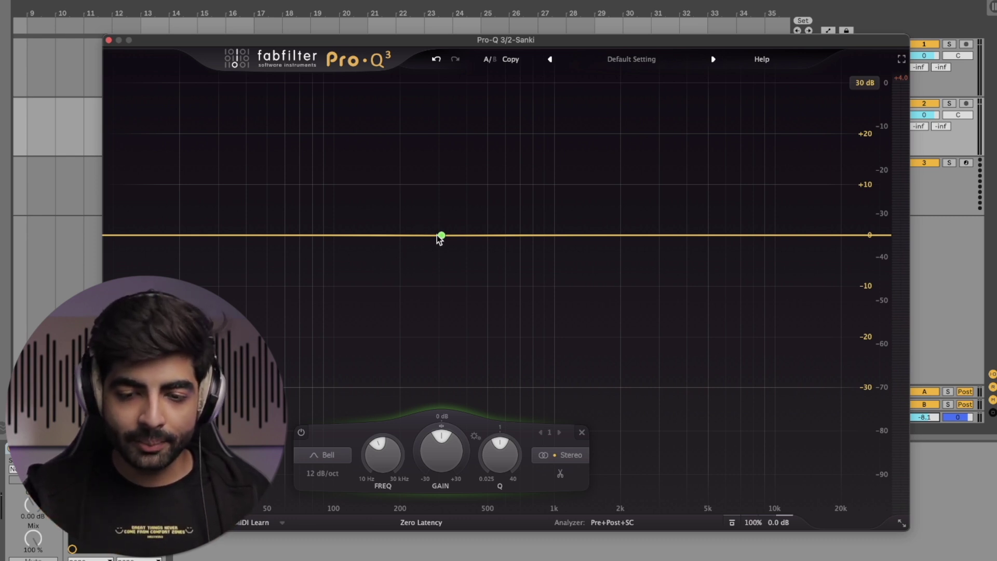
# - Move a stereo bell to 2037.6 Hz and cut it to about -2.80 dB during playback, then stop the track
pyautogui.moveTo(442, 239); pyautogui.dragTo(557, 238)
pyautogui.moveTo(544, 237); pyautogui.dragTo(622, 266)
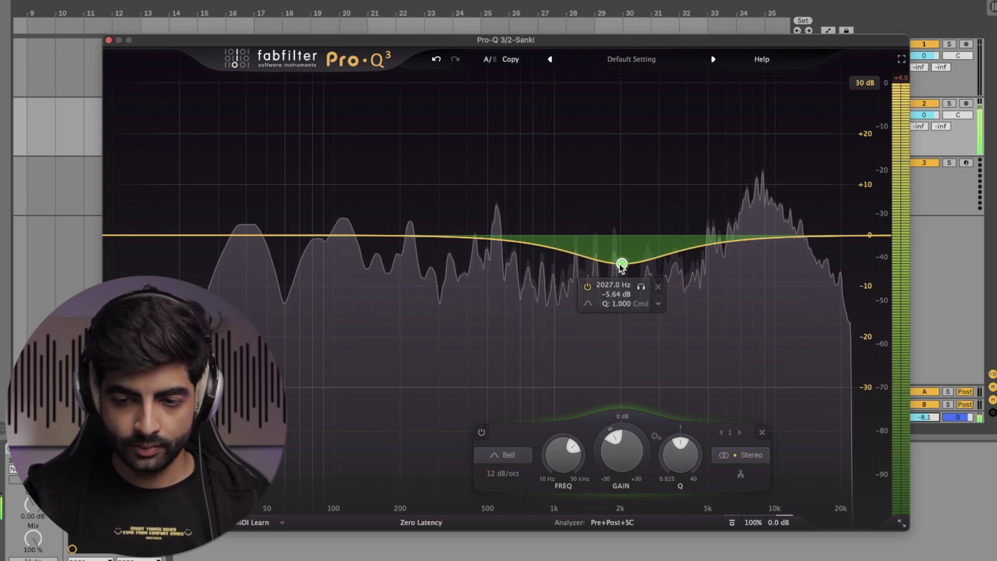
pyautogui.moveTo(620, 264); pyautogui.dragTo(622, 251)
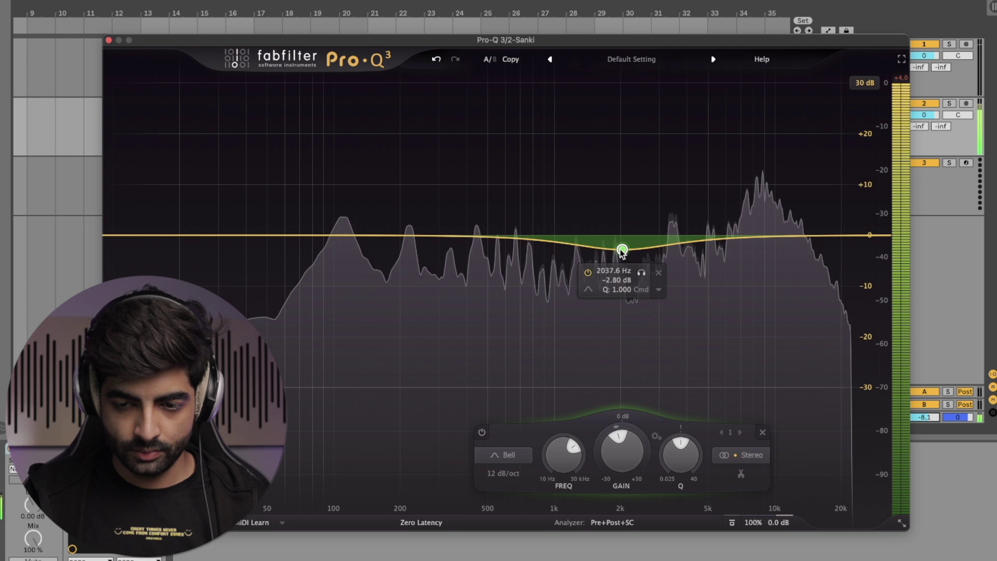
pyautogui.press('space')
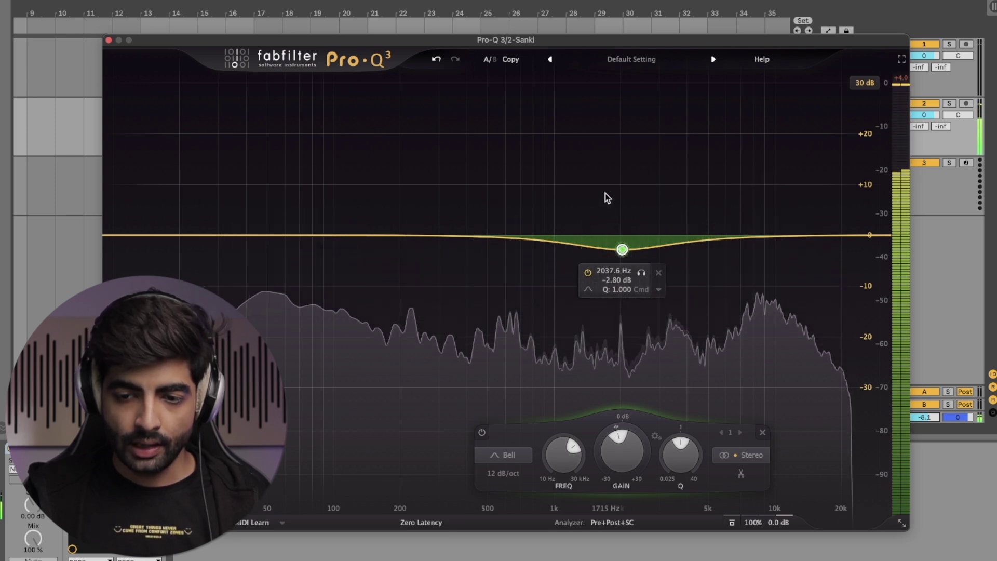
# - Flatten the bell to about 0 dB near 2 kHz and make it dynamic
pyautogui.click(627, 248)
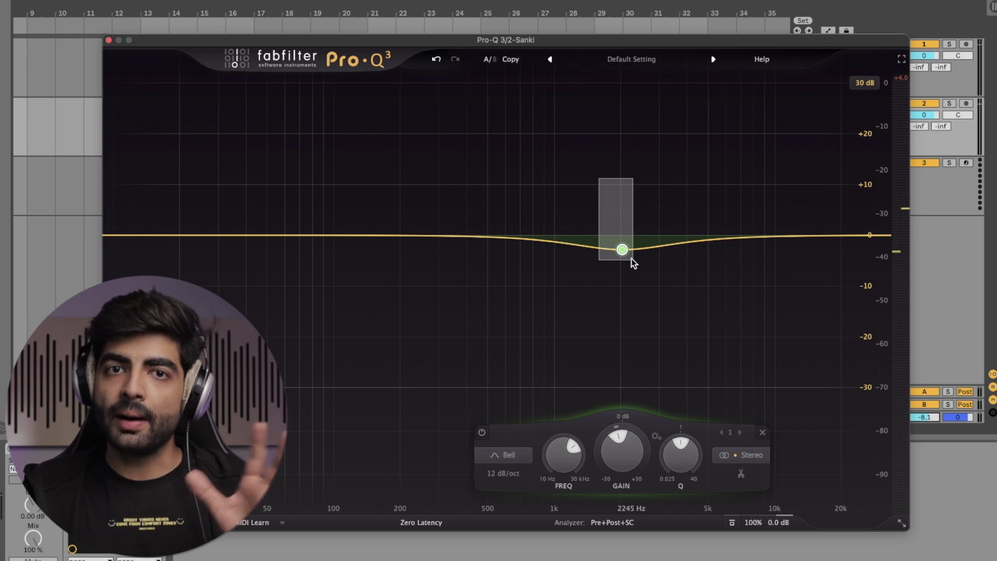
pyautogui.moveTo(623, 250)
pyautogui.mouseDown()
pyautogui.moveTo(623, 239)
pyautogui.moveTo(624, 260)
pyautogui.moveTo(625, 240)
pyautogui.mouseUp()
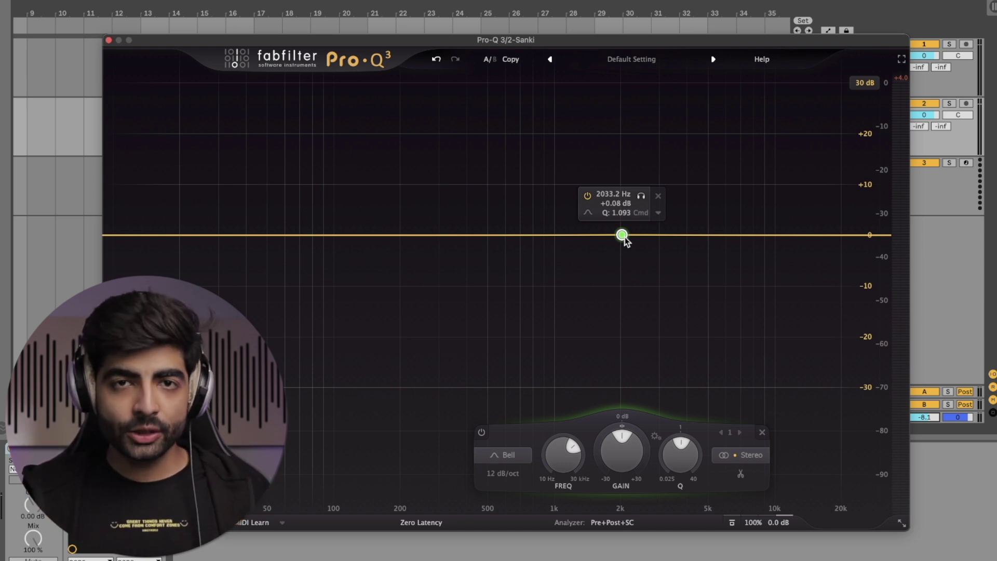
pyautogui.rightClick(623, 237)
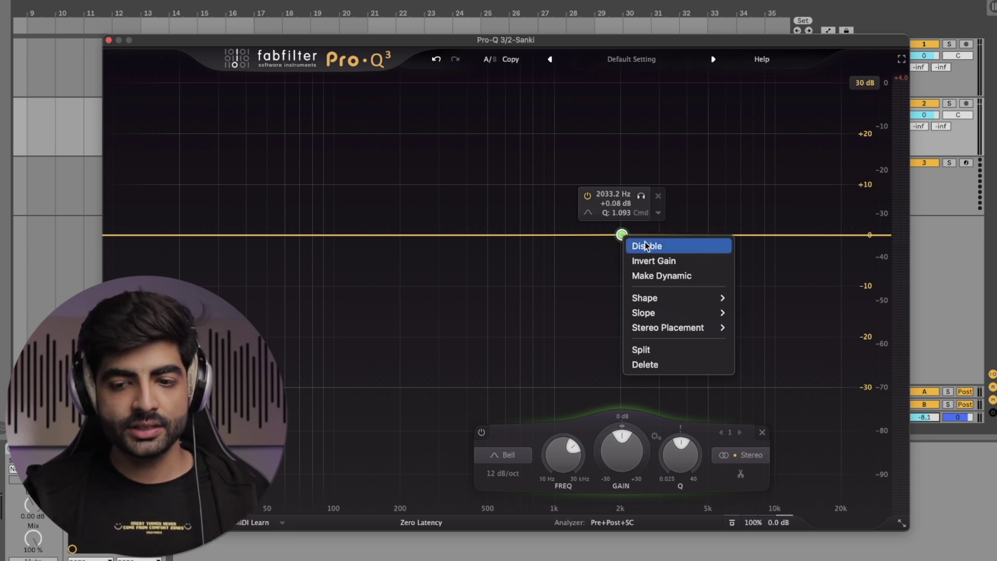
pyautogui.moveTo(647, 295)
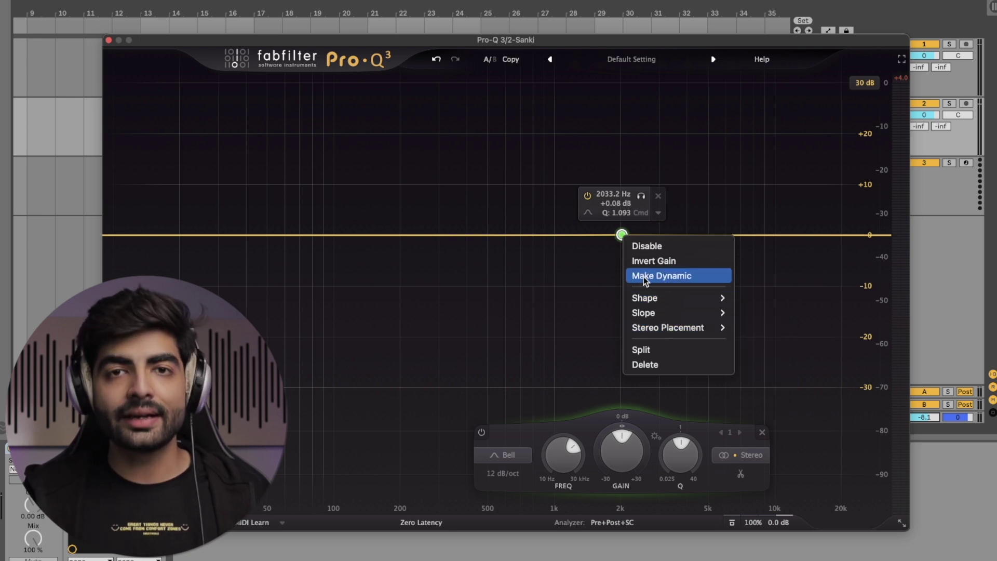
pyautogui.click(660, 276)
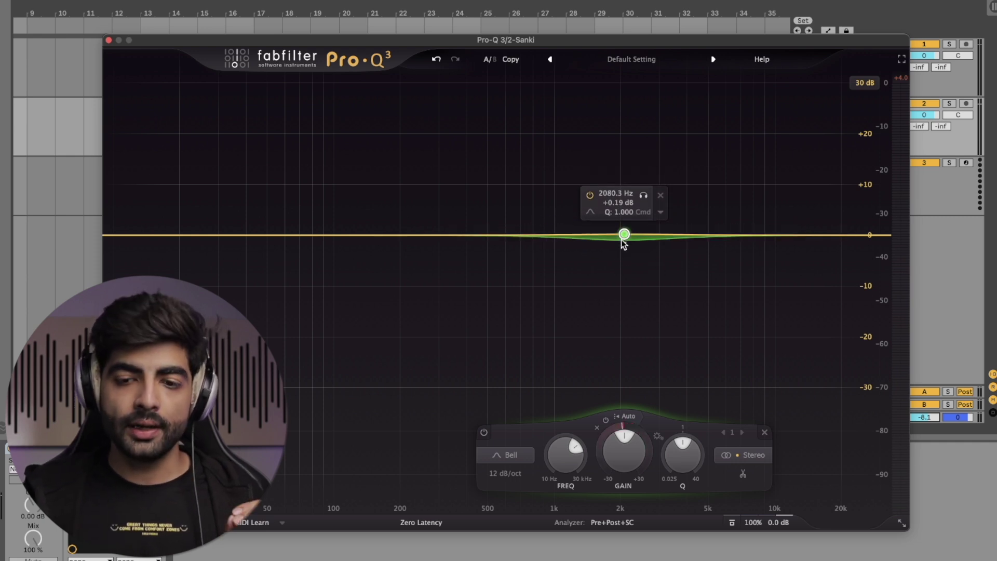
# - Adjust the dynamic range of the 2080.3 Hz bell through about -10 dB and back to about -7 dB
pyautogui.moveTo(624, 232); pyautogui.dragTo(623, 282)
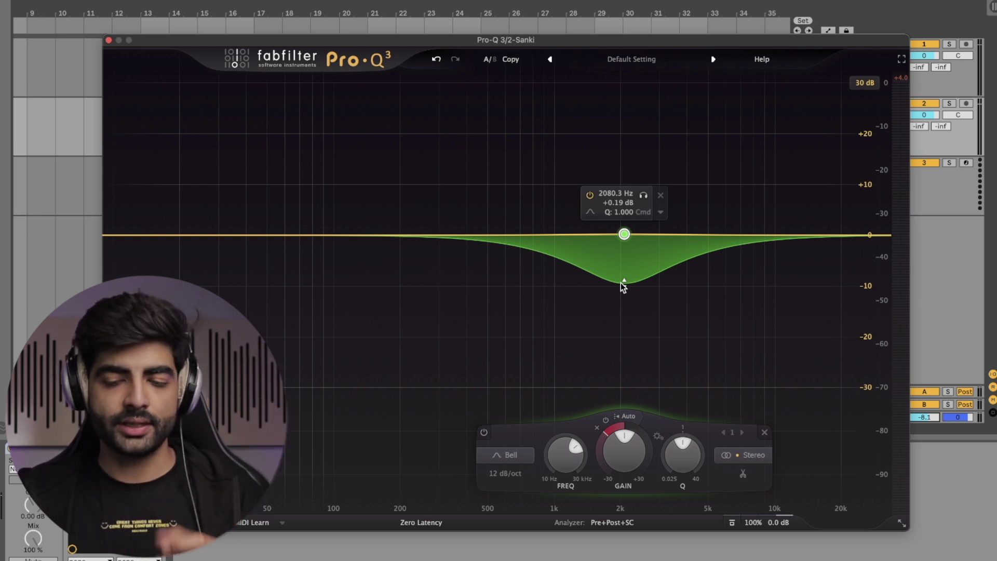
pyautogui.moveTo(621, 283)
pyautogui.mouseDown()
pyautogui.moveTo(623, 268)
pyautogui.moveTo(622, 278)
pyautogui.mouseUp()
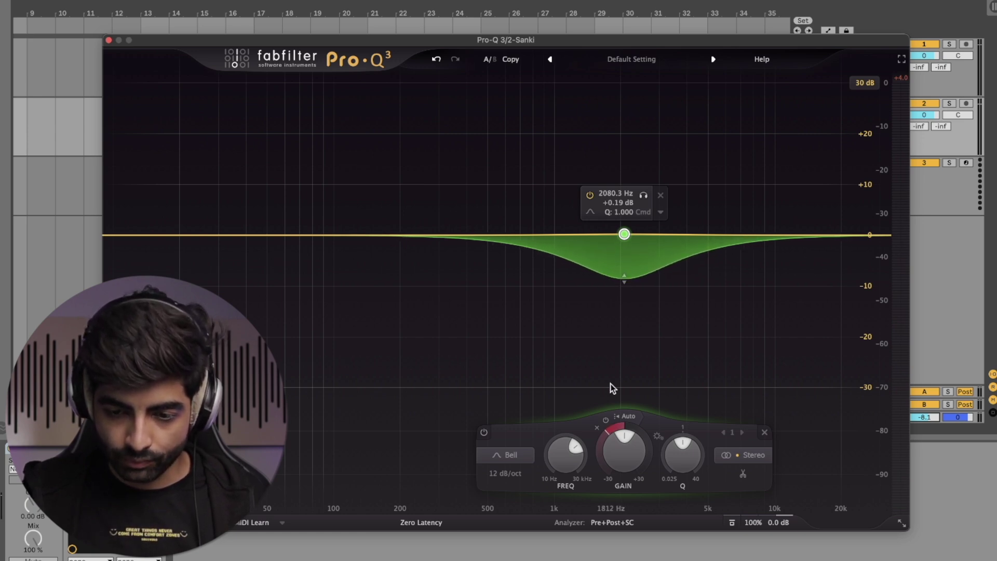
pyautogui.moveTo(606, 429)
pyautogui.moveTo(607, 429); pyautogui.dragTo(603, 434)
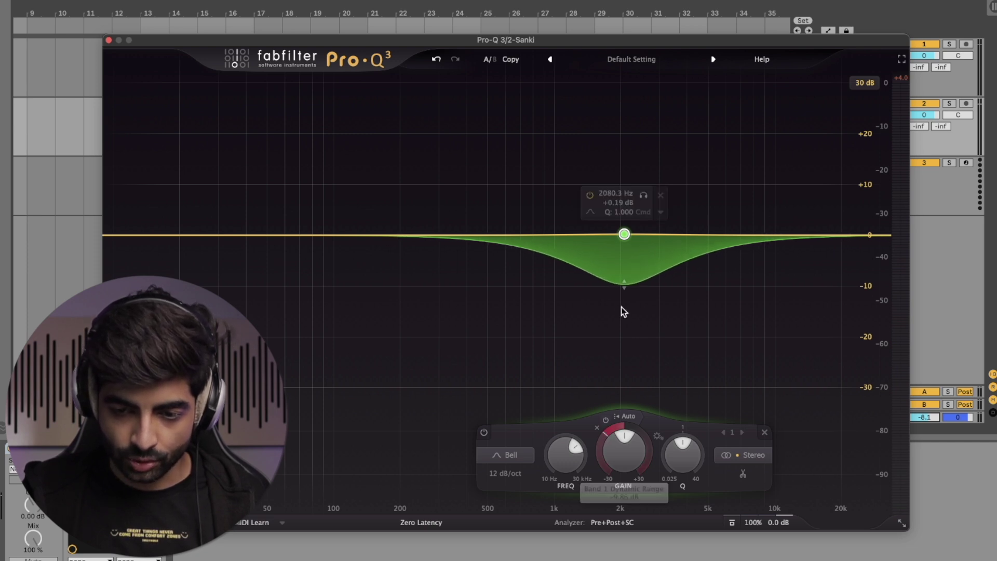
pyautogui.moveTo(621, 277); pyautogui.dragTo(621, 263)
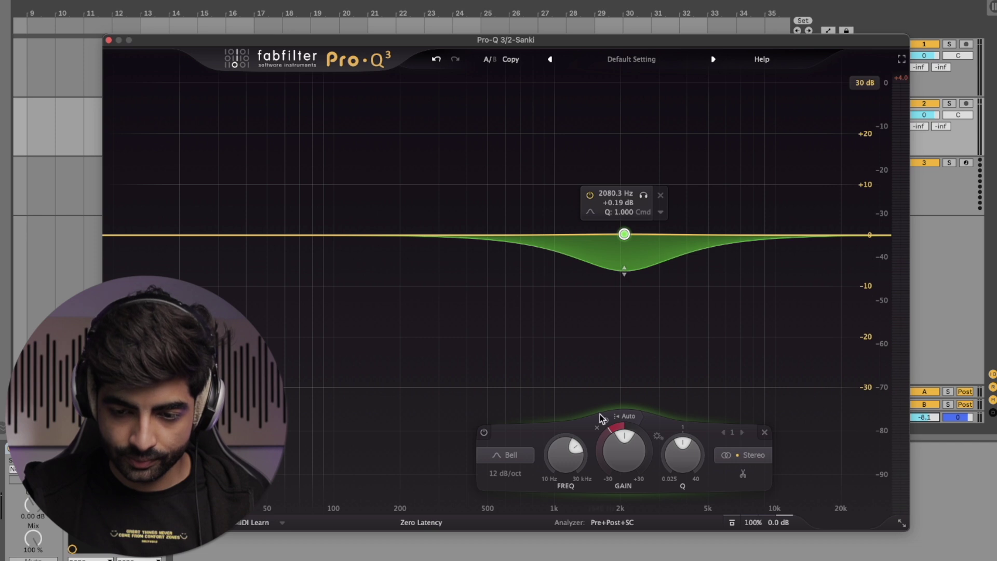
# - Enter a dynamic range of -10 dB for the bell, followed by -12 dB
pyautogui.moveTo(608, 429)
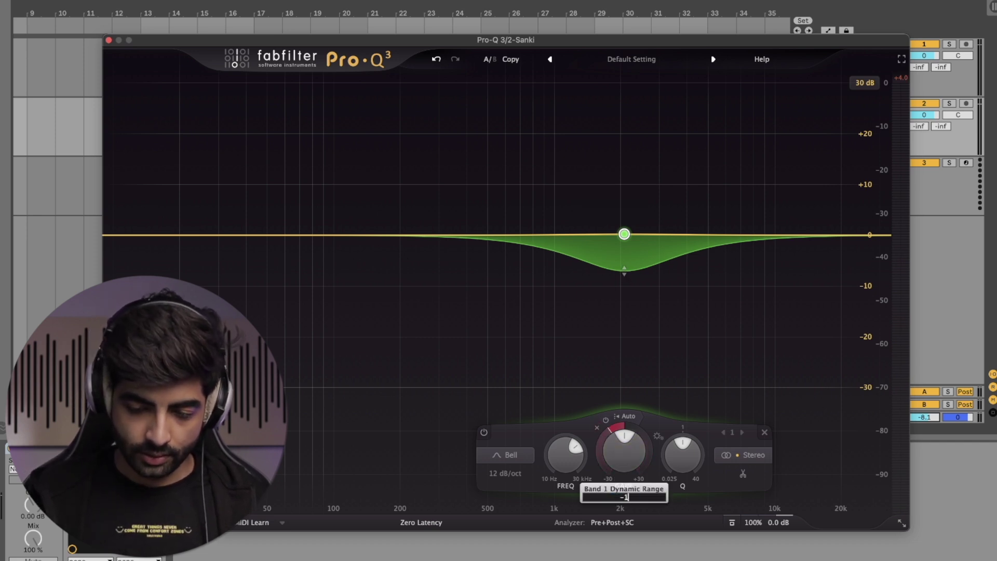
pyautogui.press('Return')
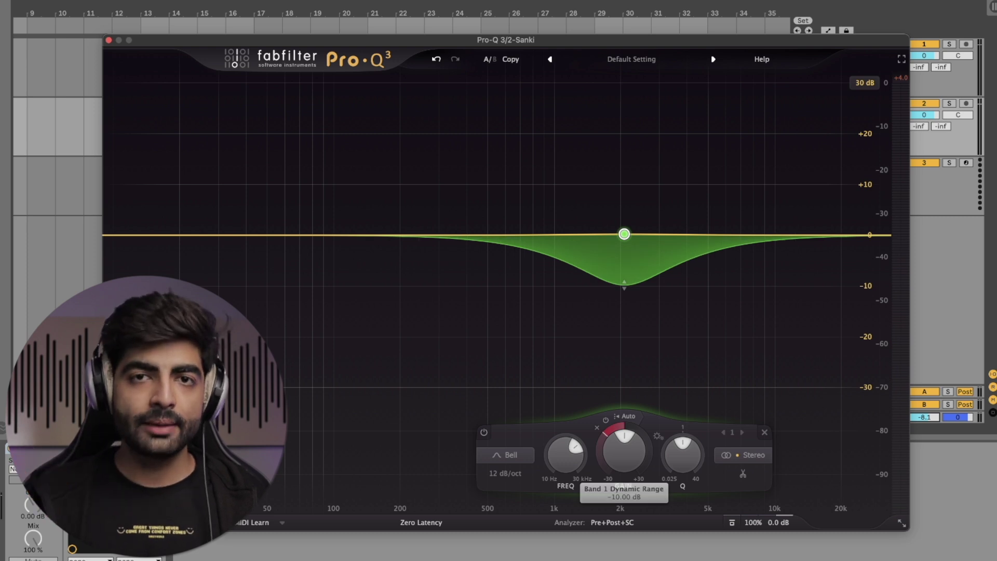
pyautogui.doubleClick(605, 435)
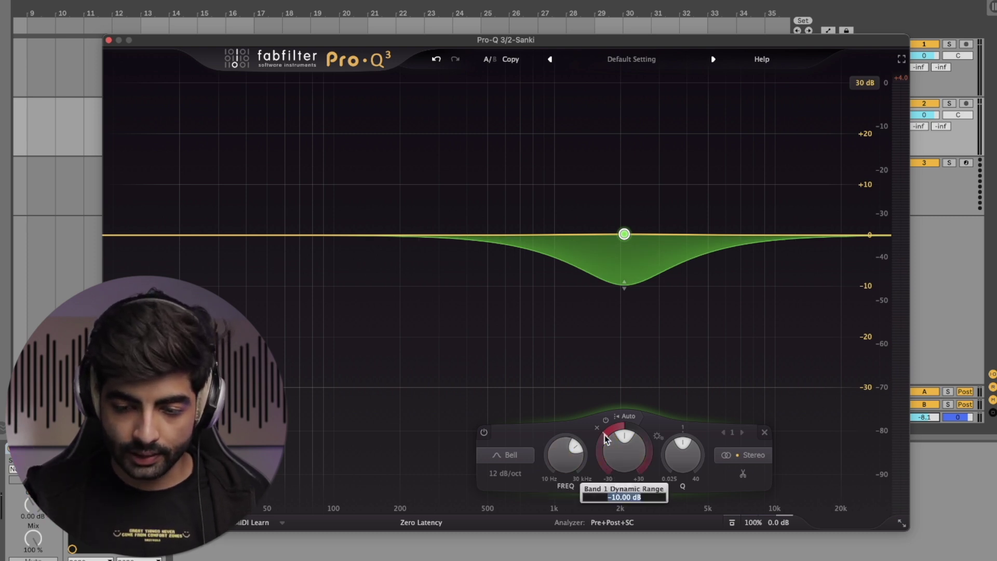
pyautogui.write('-12')
pyautogui.press('Return')
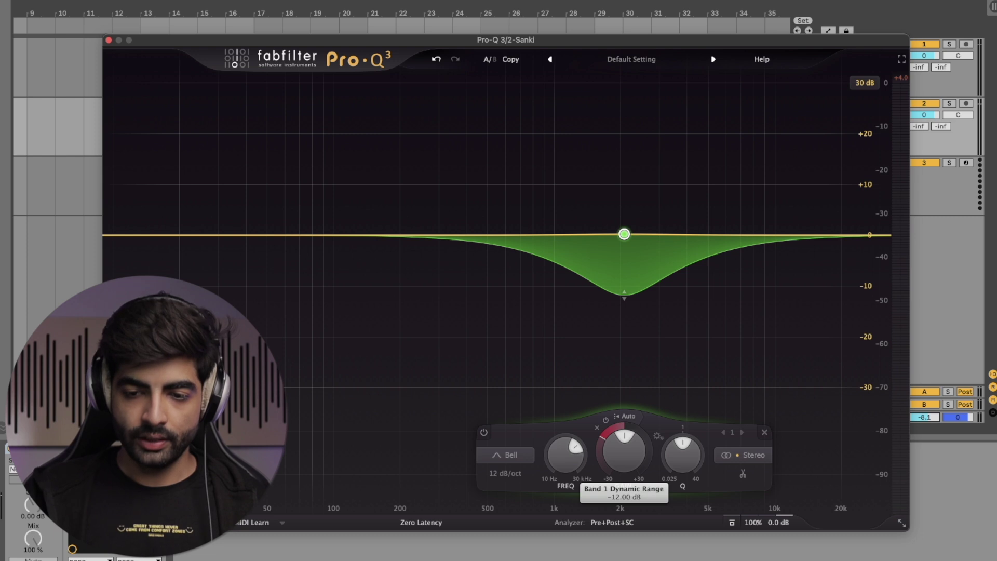
# - Set the dynamic bell's gain to 0 dB and its dynamic range to about -10 dB
pyautogui.write('0')
pyautogui.press('Return')
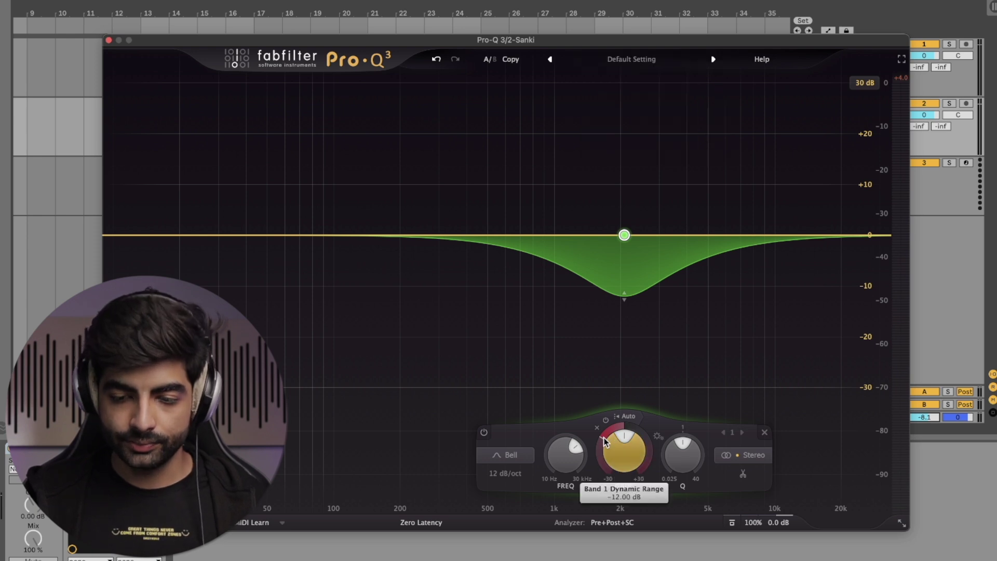
pyautogui.write('-6')
pyautogui.press('Return')
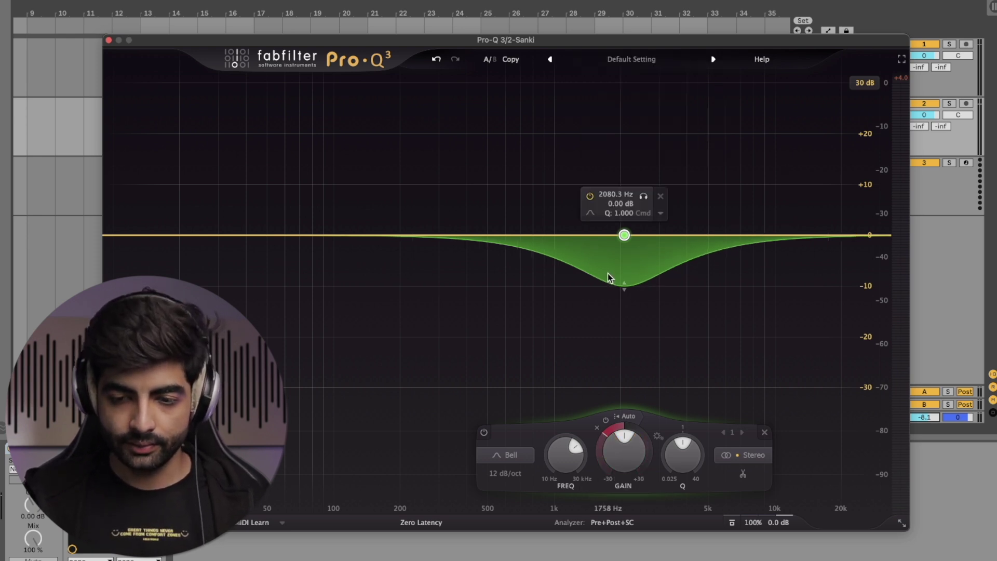
# - Audition the dynamic bell during playback, stop the track, and examine the Auto threshold help
pyautogui.press('space')
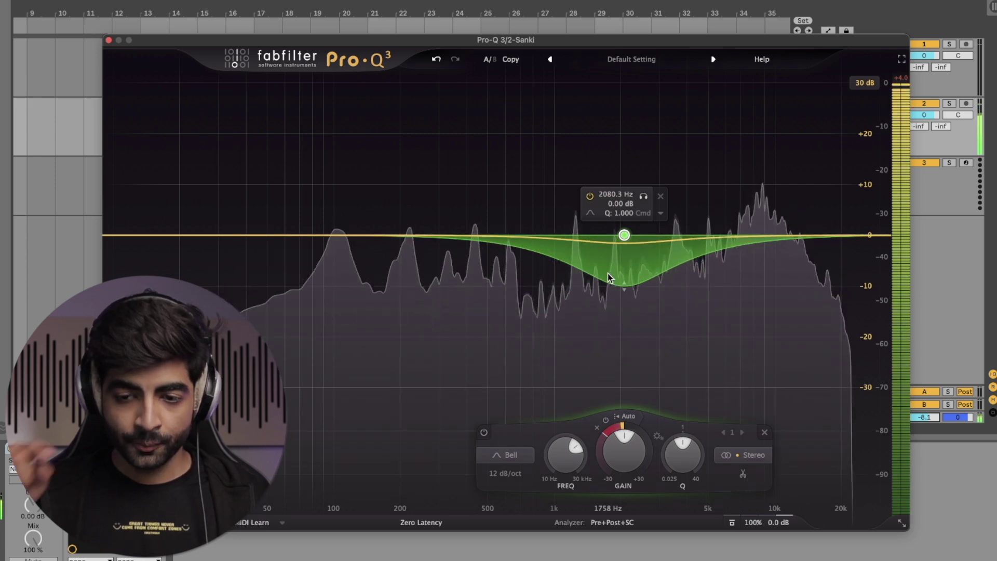
pyautogui.press('space')
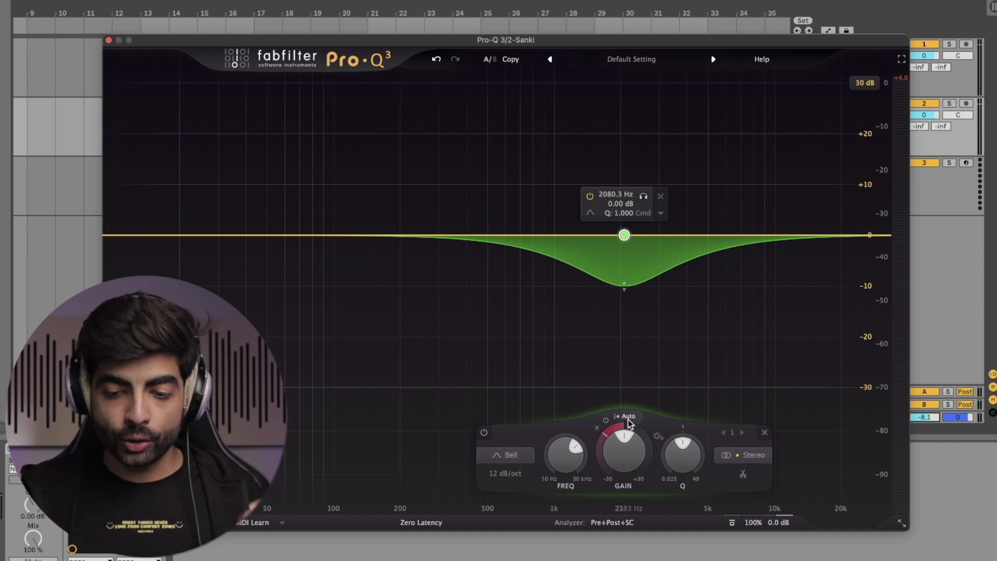
pyautogui.moveTo(628, 419)
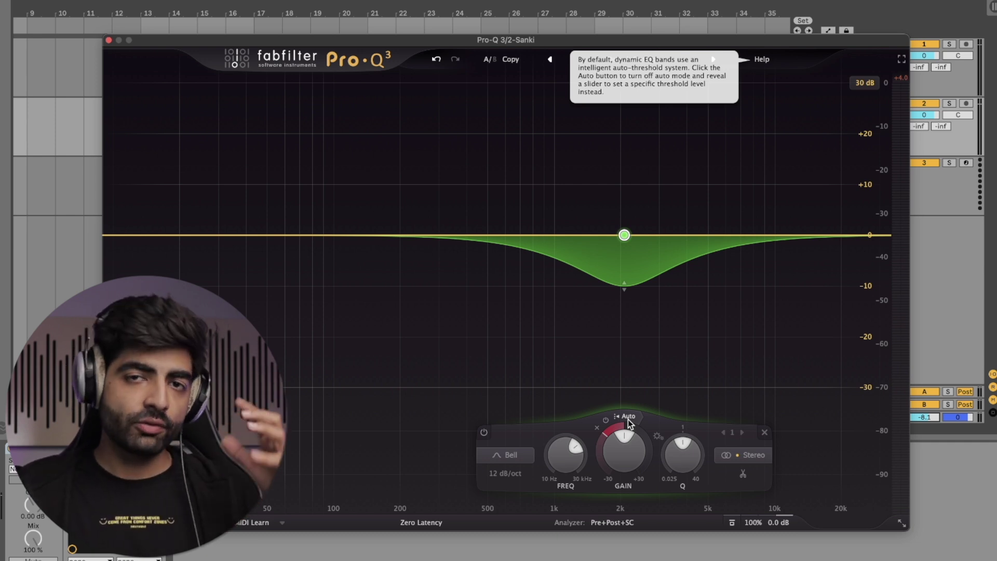
# - Deepen the bell's dynamic range to about -12 dB during playback, and audition the dynamic cut again
pyautogui.press('space')
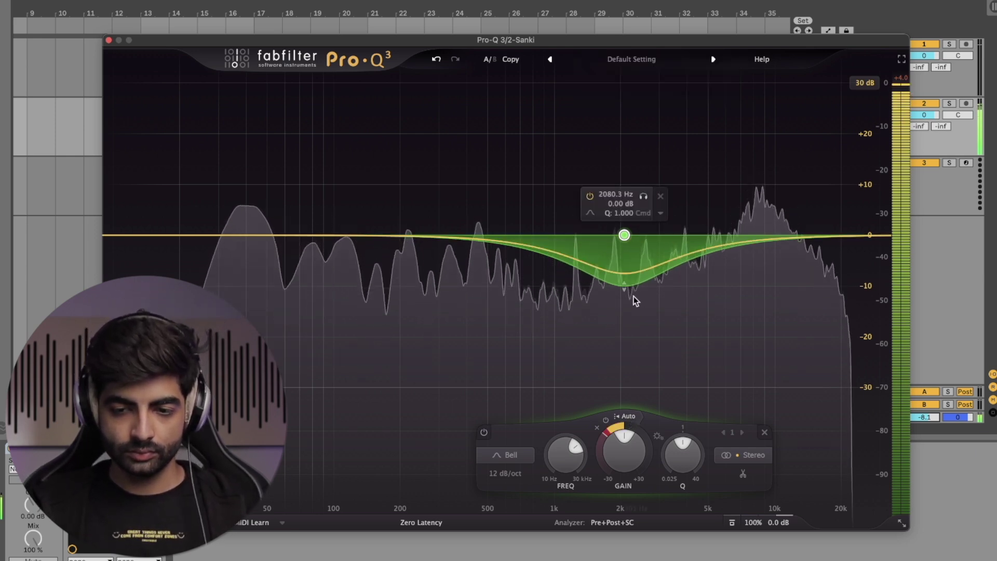
pyautogui.moveTo(625, 285)
pyautogui.moveTo(624, 285)
pyautogui.mouseDown()
pyautogui.moveTo(622, 336)
pyautogui.moveTo(623, 295)
pyautogui.mouseUp()
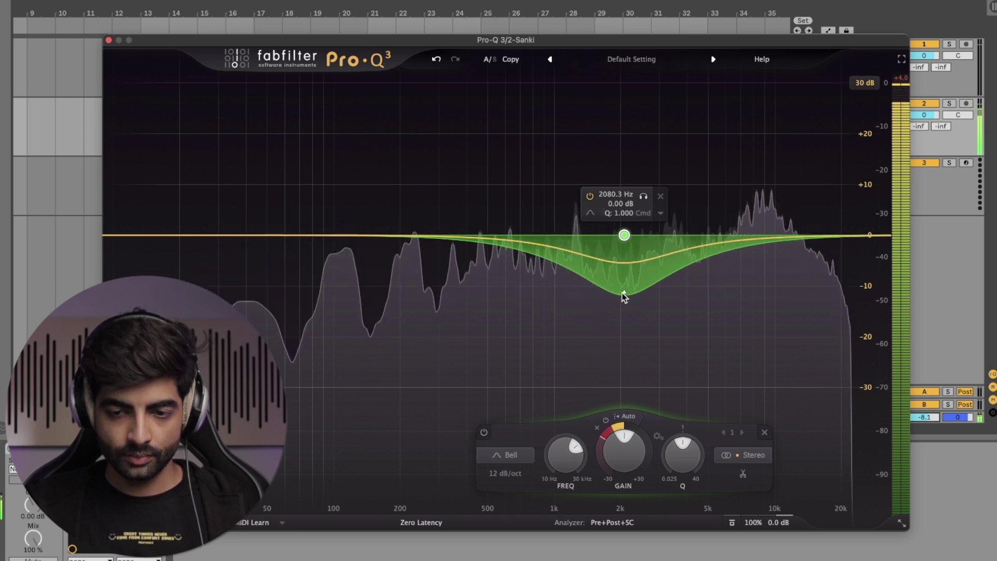
pyautogui.press('space')
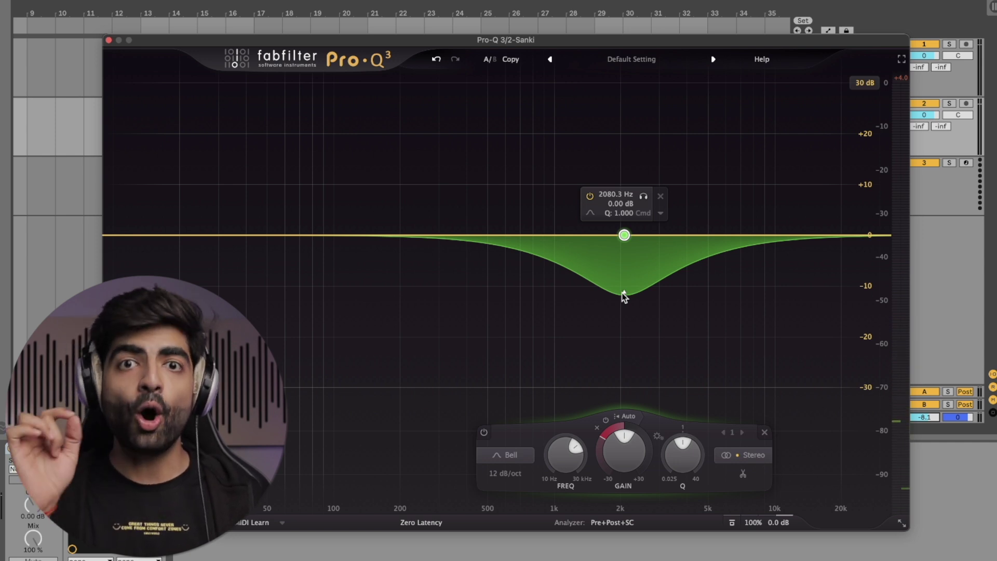
pyautogui.press('space')
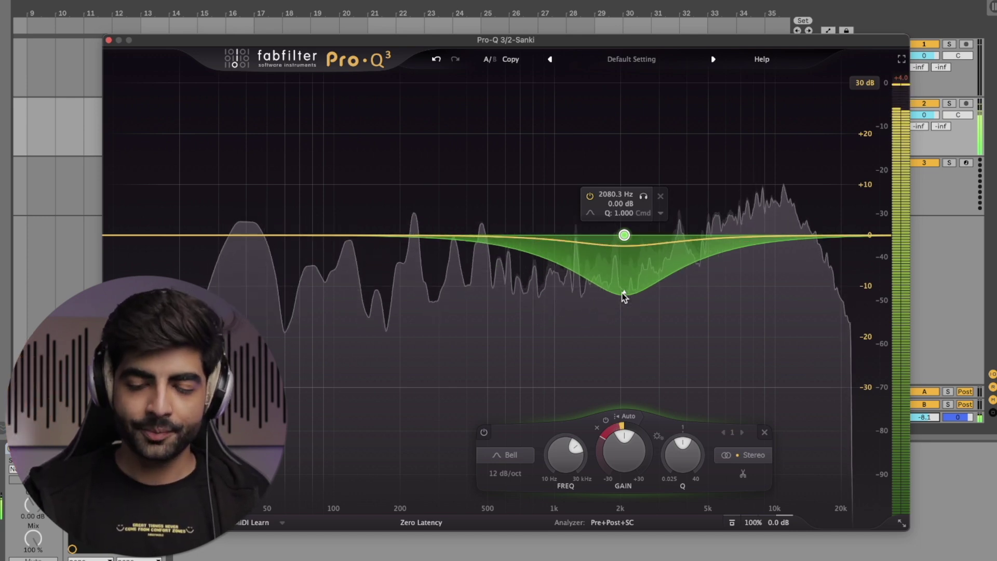
pyautogui.press('space')
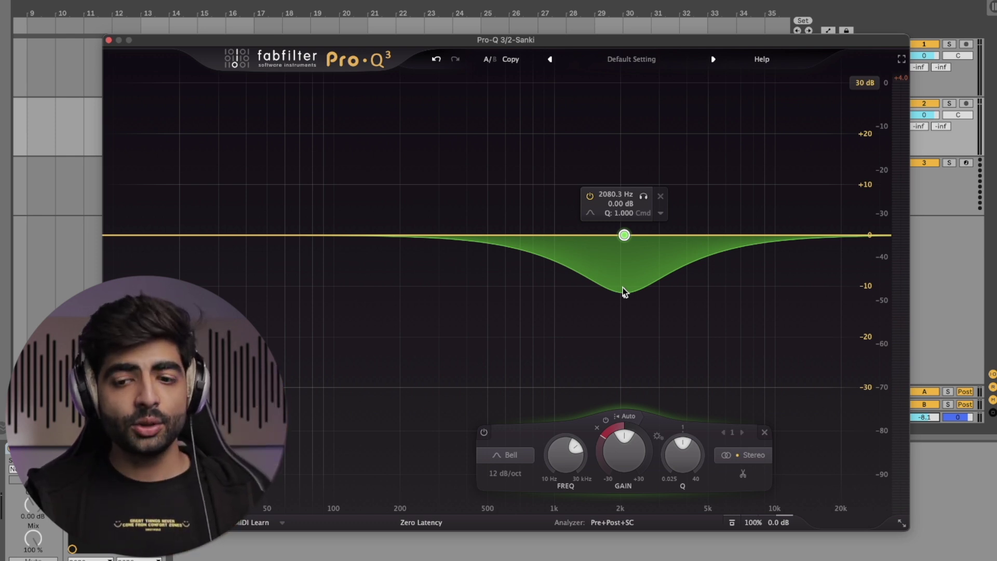
# - Flip the bell's dynamic range to about +10 dB, raise it to about +18 dB, and audition the upward expansion
pyautogui.moveTo(623, 290); pyautogui.dragTo(625, 184)
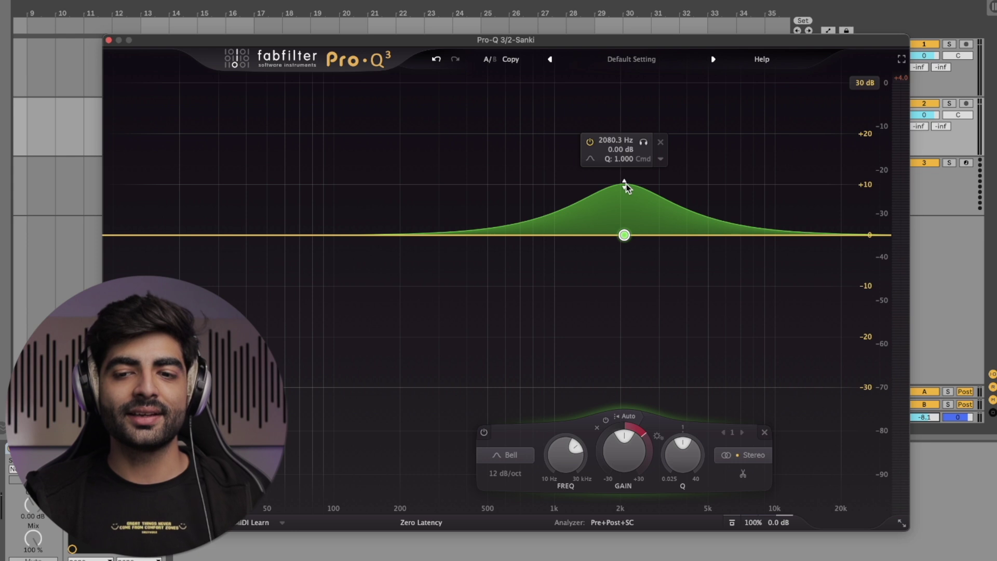
pyautogui.press('space')
pyautogui.moveTo(626, 188); pyautogui.dragTo(625, 144)
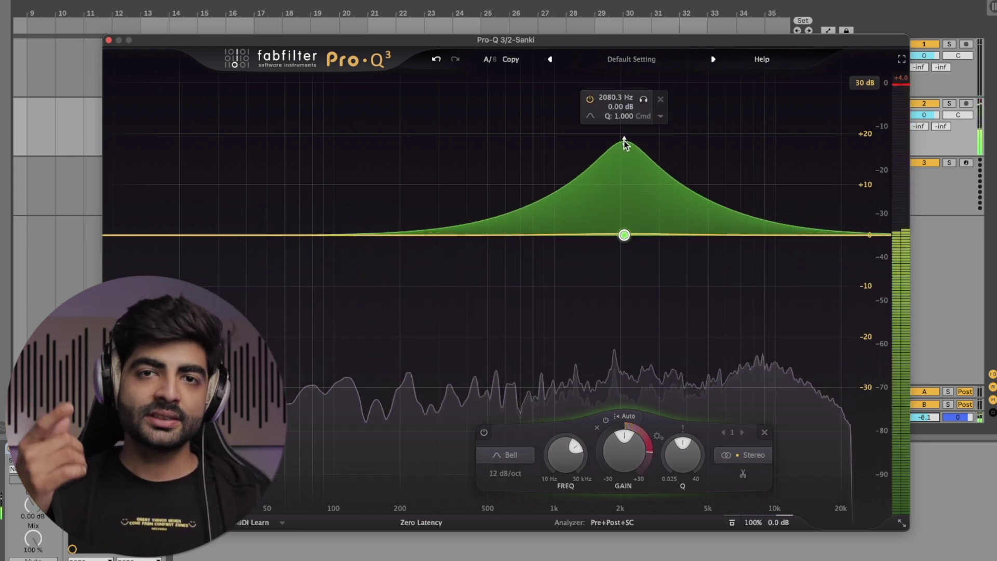
pyautogui.press('space')
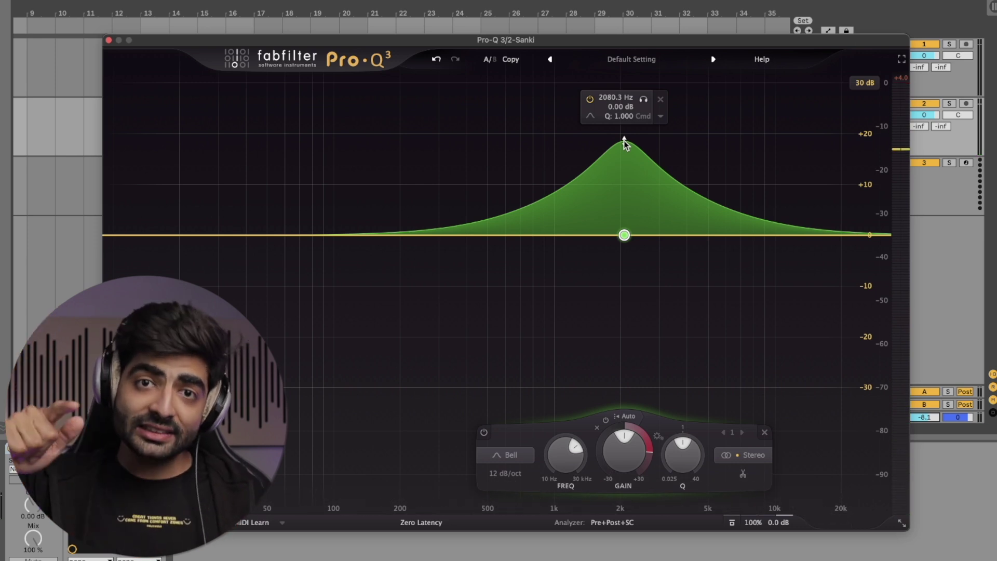
pyautogui.press('space')
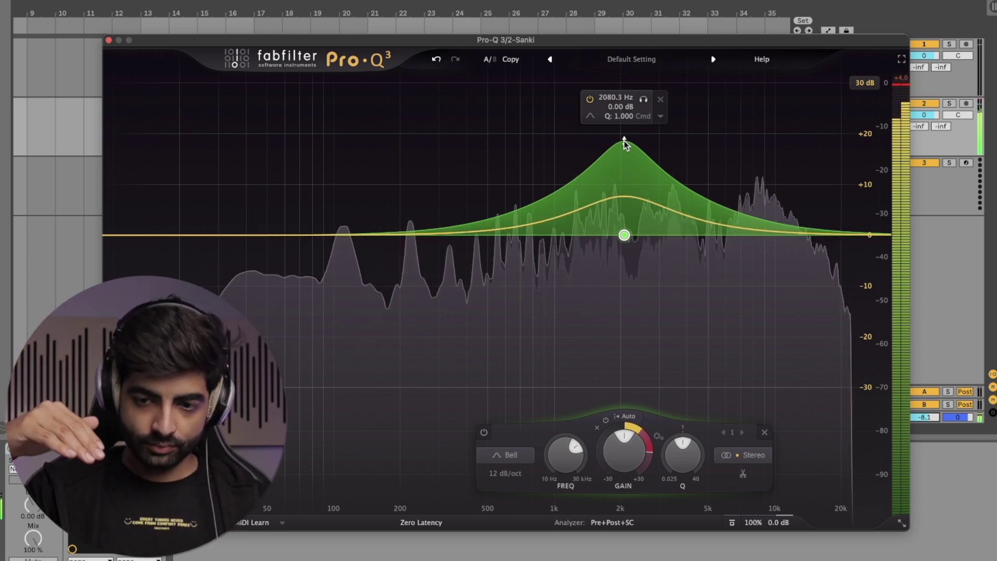
pyautogui.press('space')
# - Set the bell's dynamic range to about -9 dB, switch its threshold from Auto to manual, and examine the Threshold help
pyautogui.moveTo(625, 140); pyautogui.dragTo(626, 283)
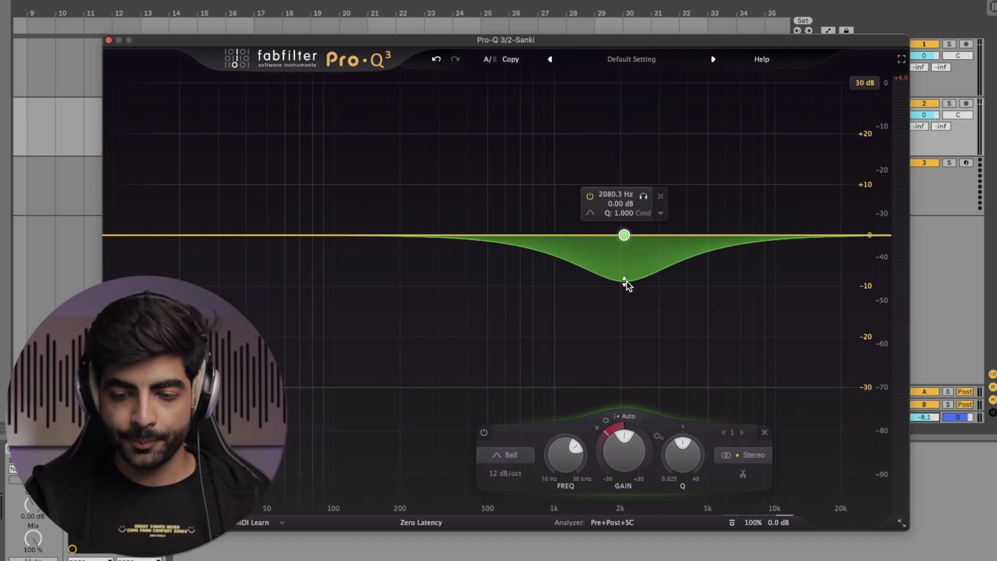
pyautogui.click(629, 417)
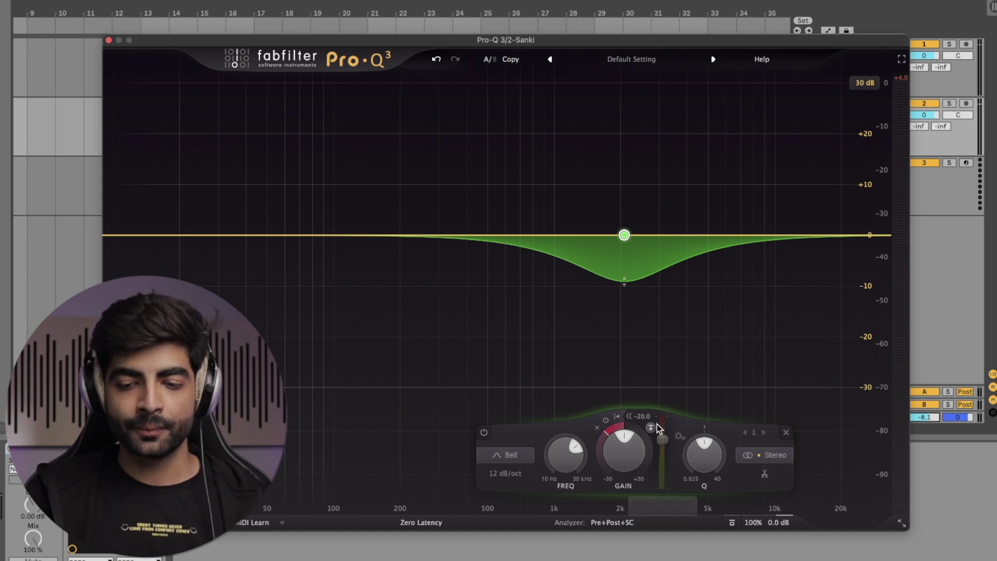
pyautogui.moveTo(665, 439)
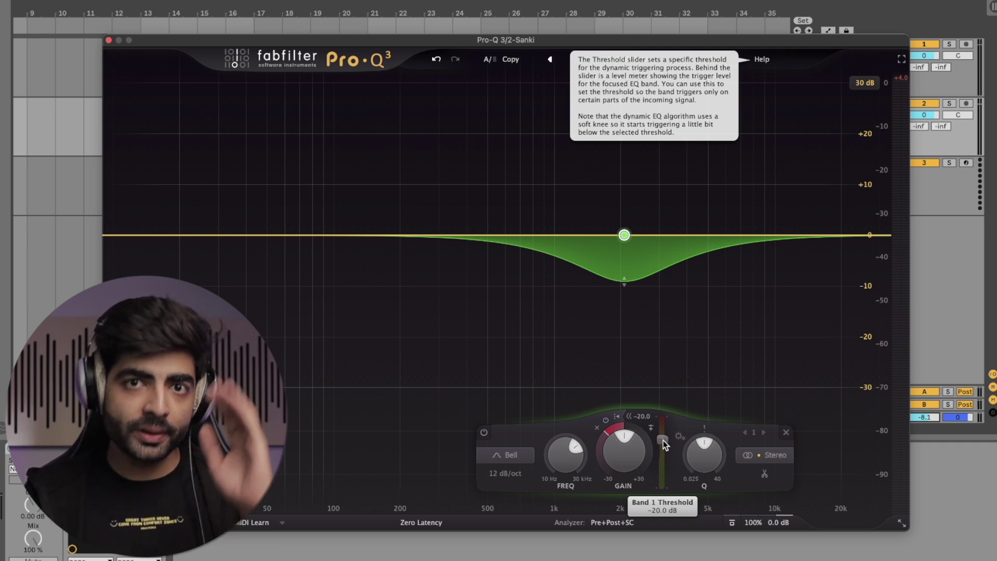
pyautogui.moveTo(544, 187); pyautogui.dragTo(689, 339)
pyautogui.moveTo(622, 252)
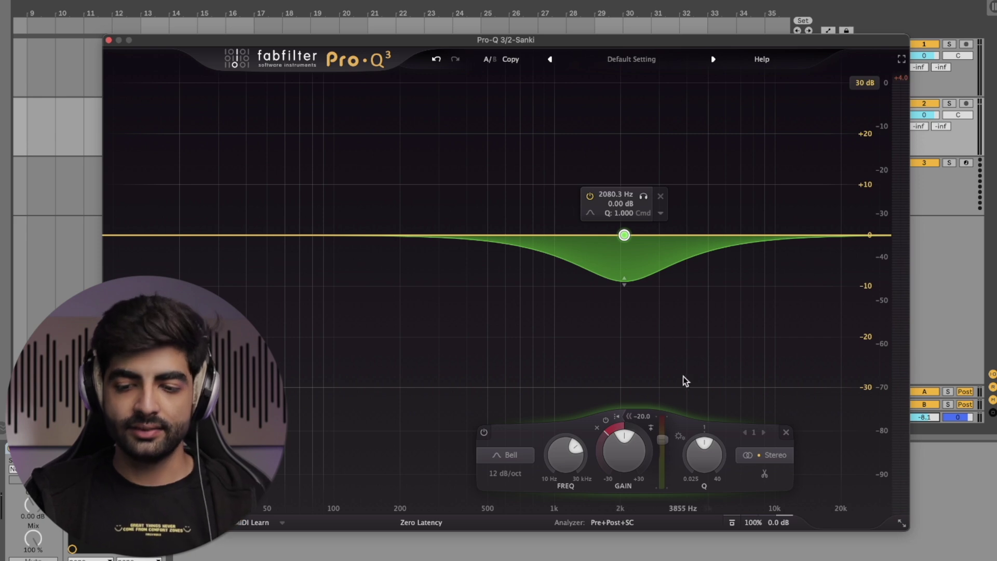
# - Raise the bell's threshold to about -10.3 dB while auditioning the dynamic cut in short playback passes
pyautogui.press('space')
pyautogui.moveTo(665, 441); pyautogui.dragTo(665, 426)
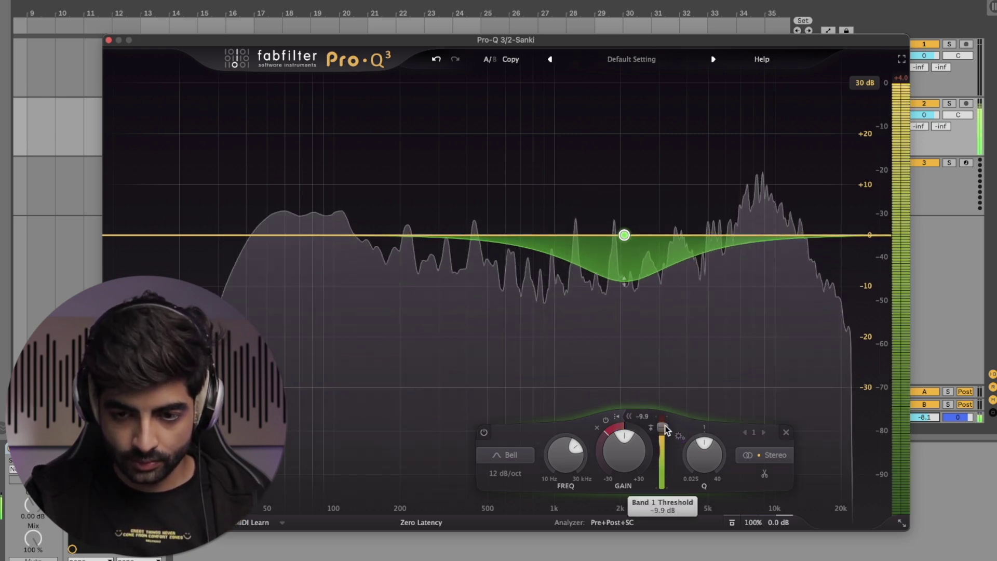
pyautogui.press('space')
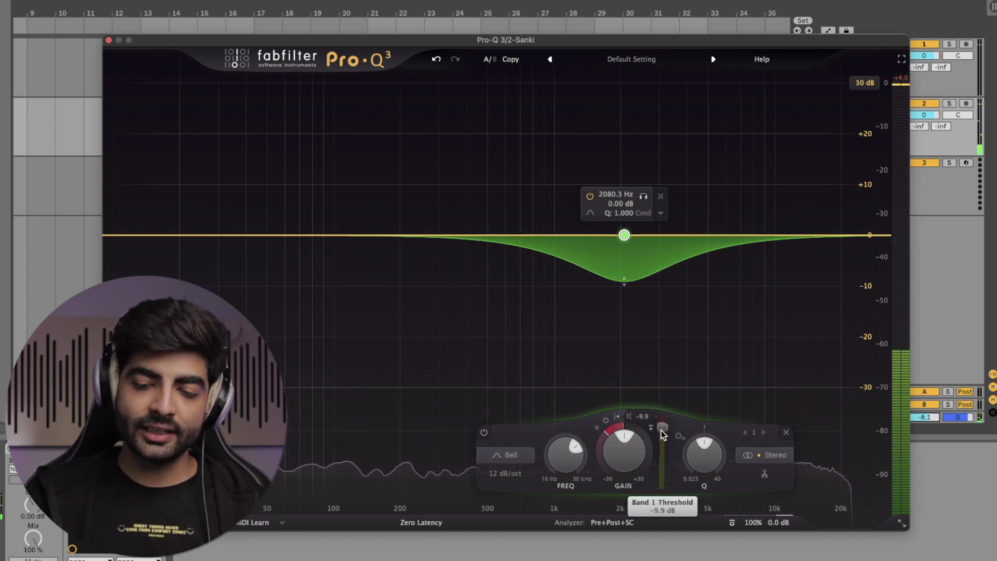
pyautogui.scroll(-1, 661, 429)
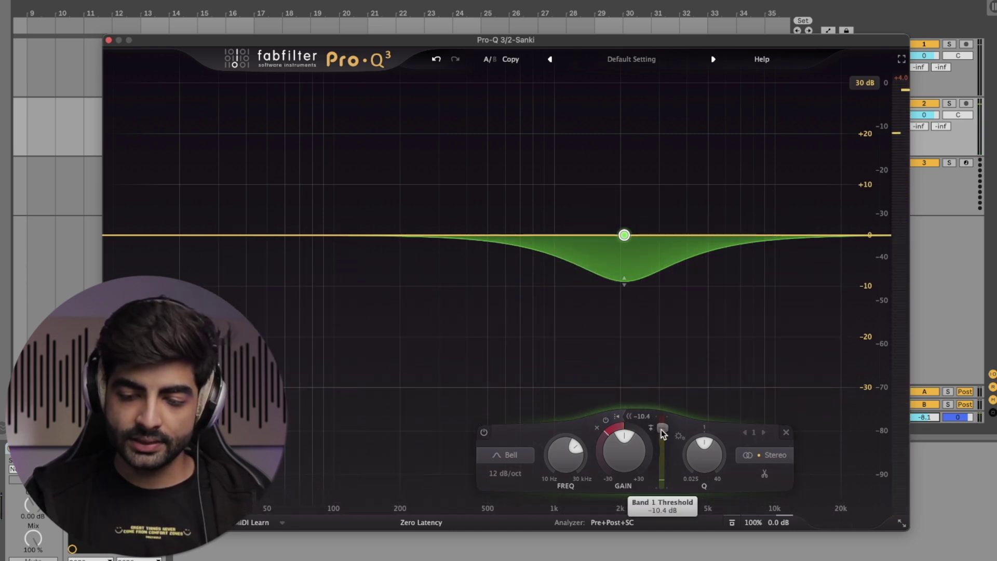
pyautogui.press('space')
pyautogui.scroll(1, 662, 429)
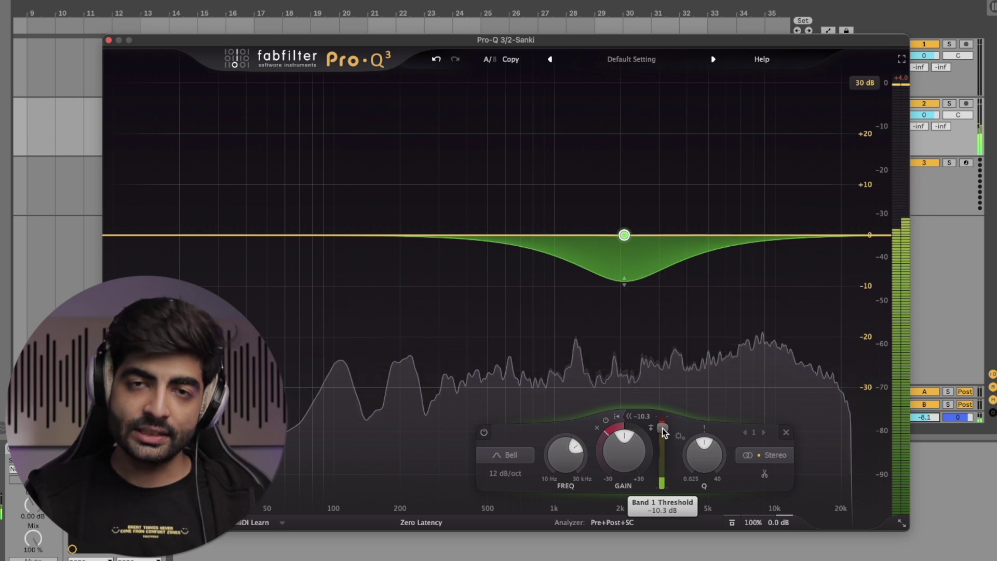
pyautogui.press('space')
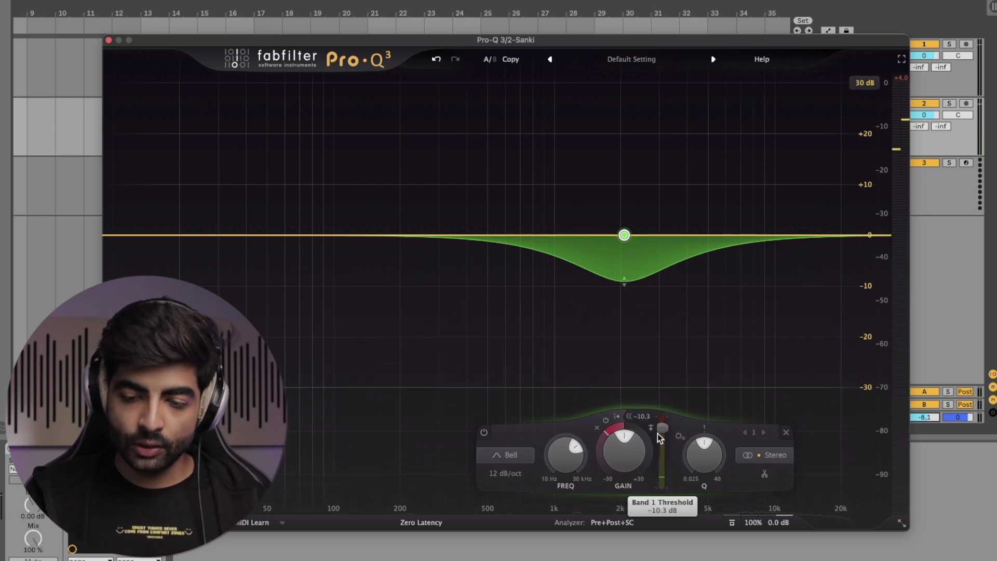
pyautogui.moveTo(664, 425)
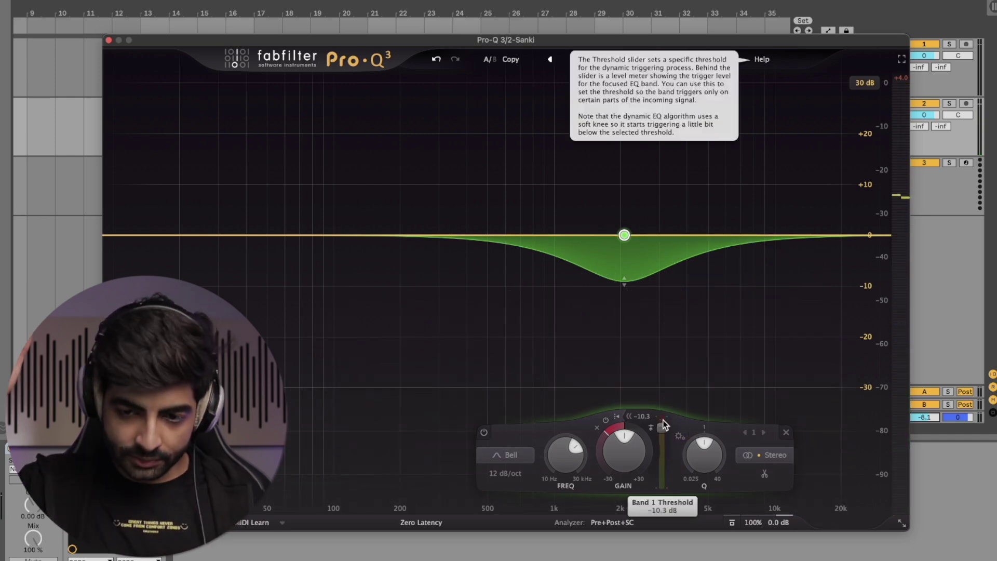
# - During playback, retune the bell to about 1292 Hz with Q 3.61, threshold -18.4 dB and dynamic range about -7 dB
pyautogui.press('space')
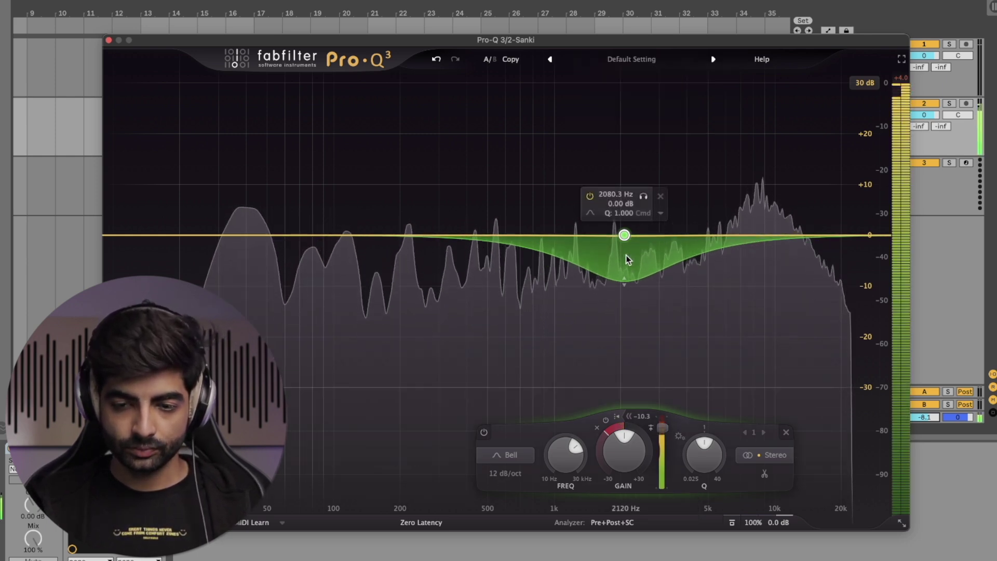
pyautogui.scroll(5, 626, 255)
pyautogui.moveTo(644, 197); pyautogui.dragTo(603, 198)
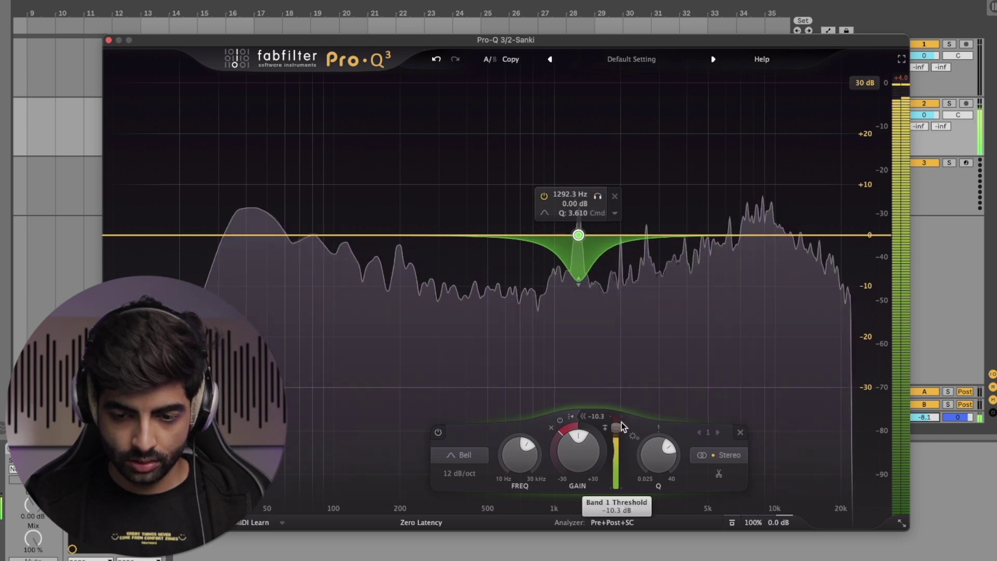
pyautogui.moveTo(619, 426); pyautogui.dragTo(619, 438)
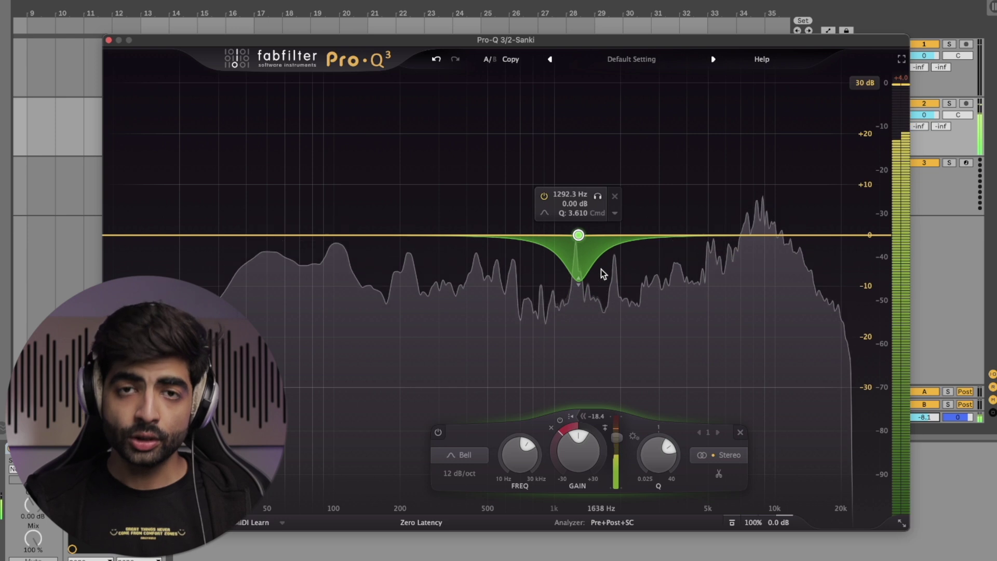
pyautogui.moveTo(550, 304); pyautogui.dragTo(632, 189)
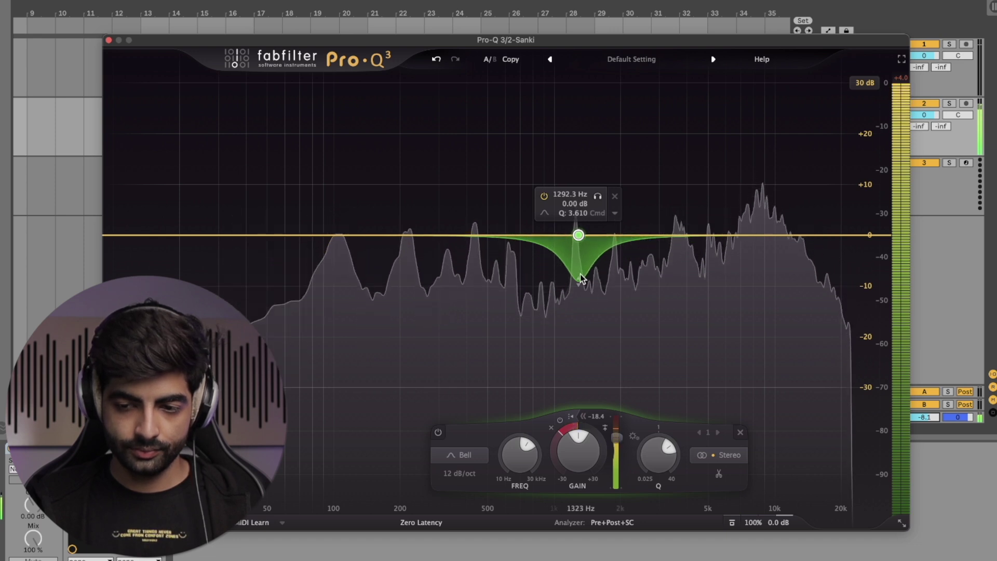
pyautogui.moveTo(581, 280)
pyautogui.mouseDown()
pyautogui.moveTo(577, 396)
pyautogui.moveTo(578, 270)
pyautogui.mouseUp()
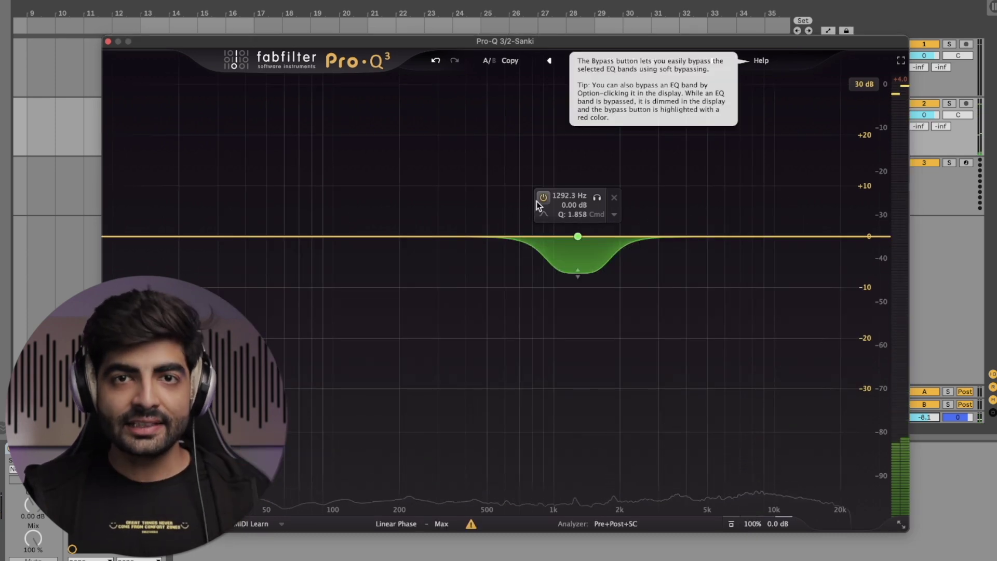
# - Keep the processing mode at Linear Phase and set its quality to Very High
pyautogui.click(408, 525)
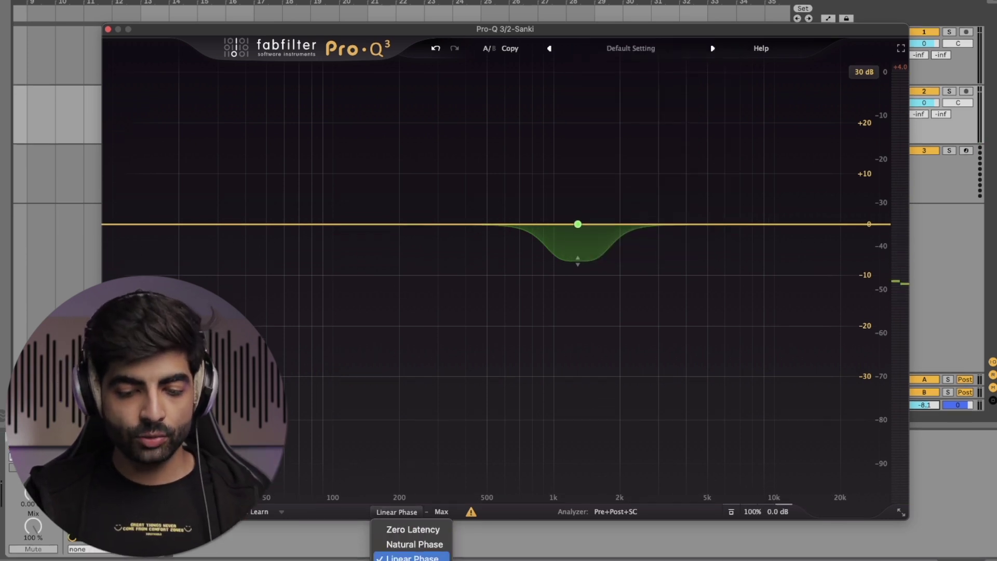
pyautogui.click(442, 504)
pyautogui.click(442, 504)
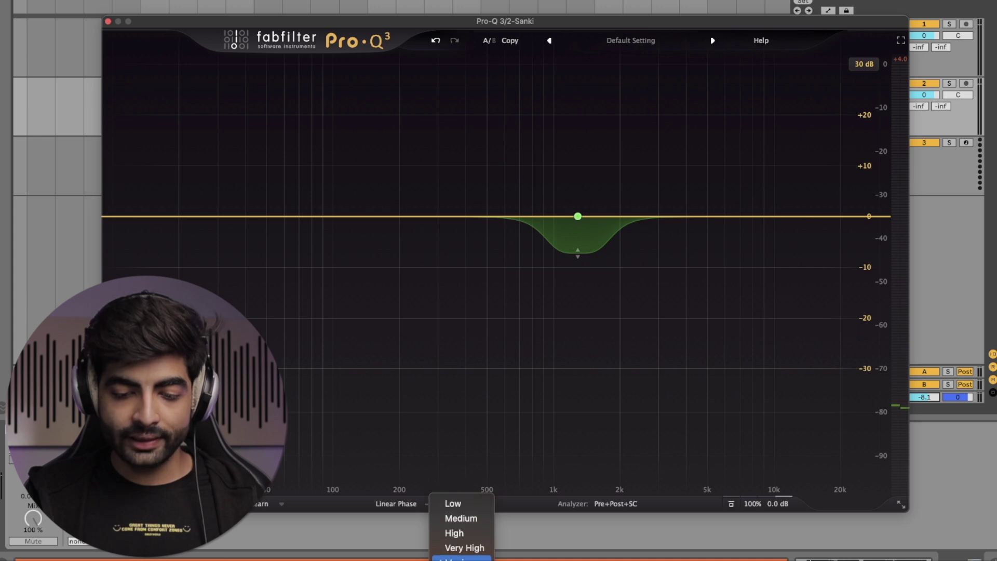
pyautogui.click(463, 548)
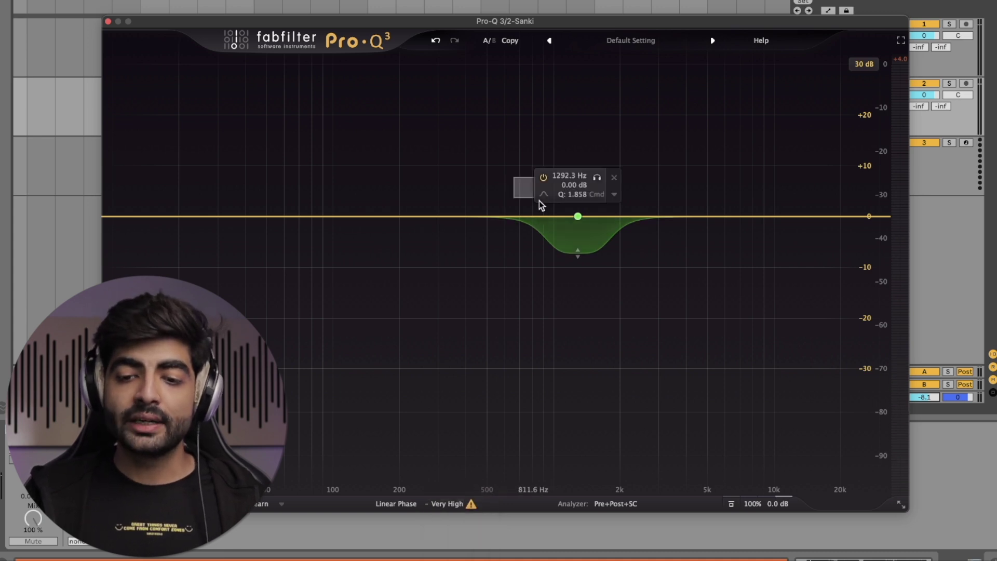
# - Select the 1292 Hz bell, audition it in Linear Phase mode, and check the warning beside the phase quality
pyautogui.click(577, 216)
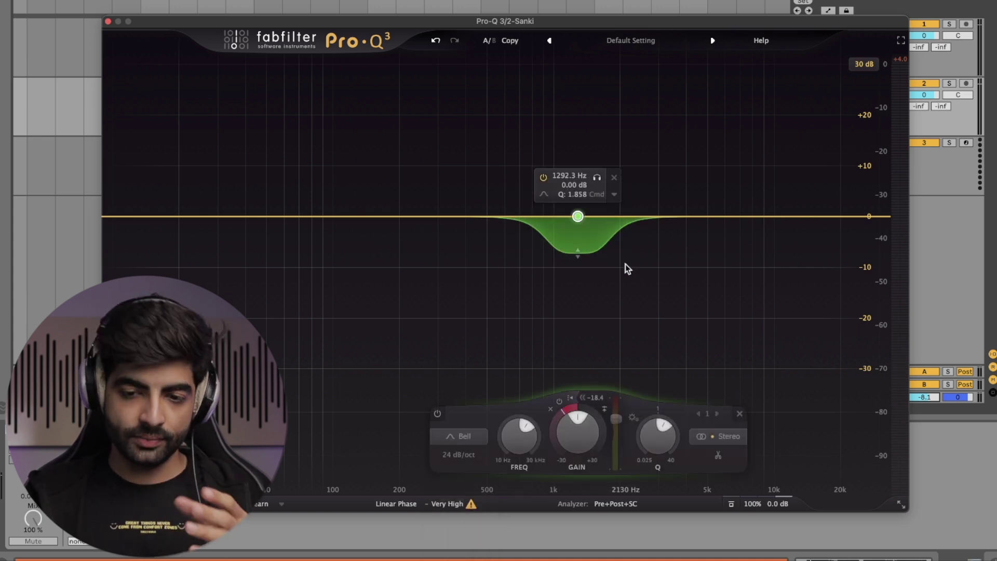
pyautogui.press('space')
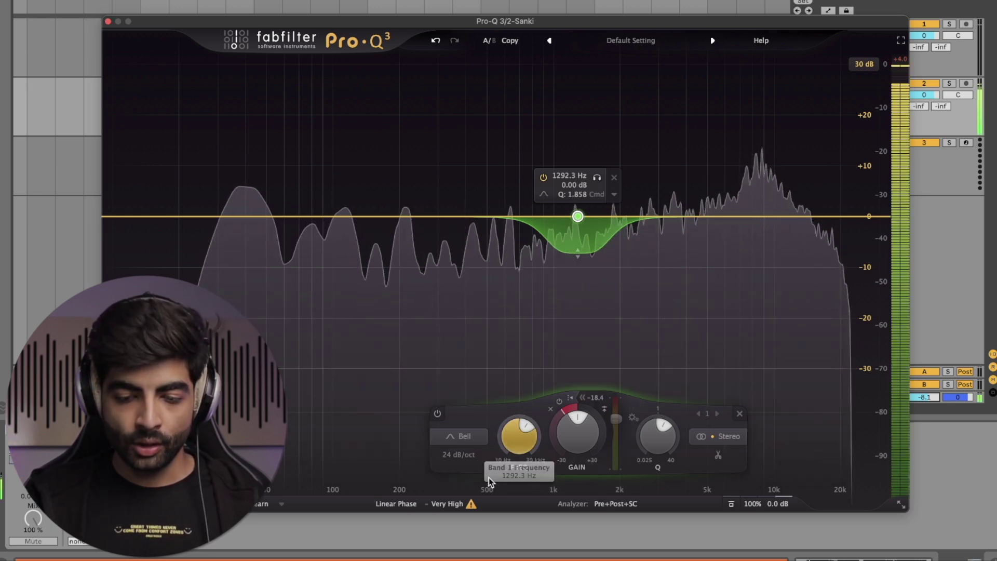
pyautogui.press('space')
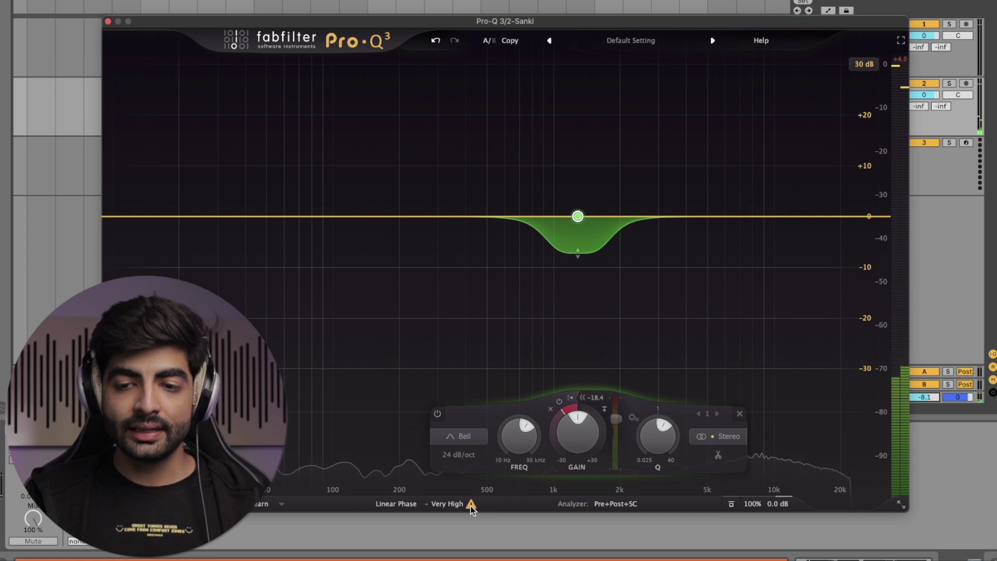
pyautogui.moveTo(470, 506)
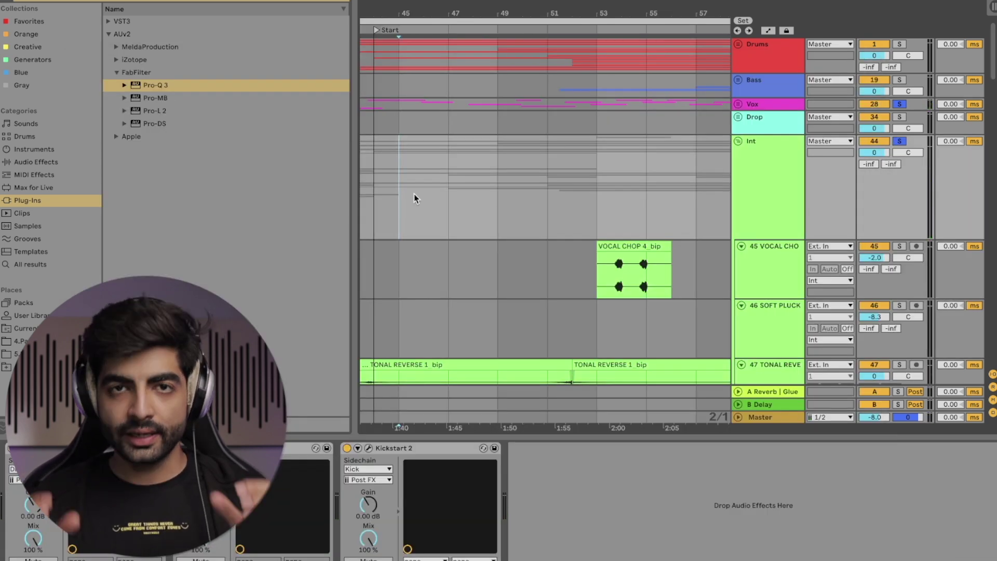
# - Audition the mix, replace Kickstart 2 on the Int group with Pro-Q 3, and unsolo the Vox group
pyautogui.press('space')
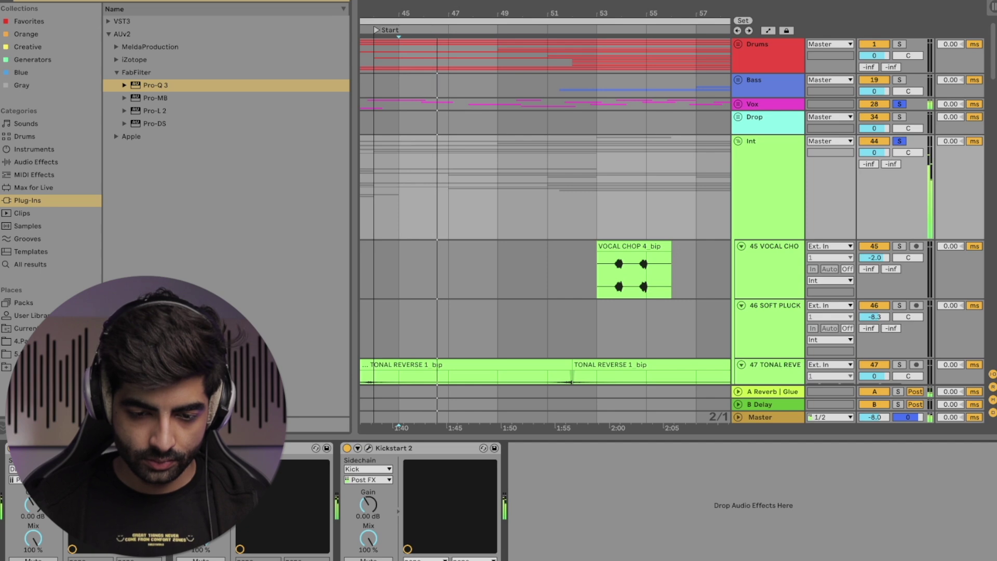
pyautogui.press('Delete')
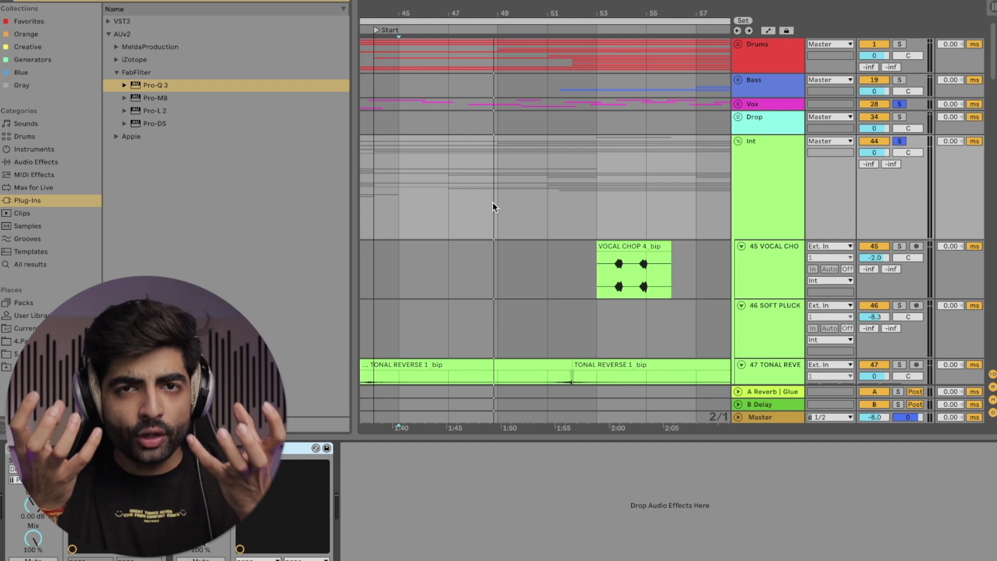
pyautogui.moveTo(156, 86); pyautogui.dragTo(165, 106)
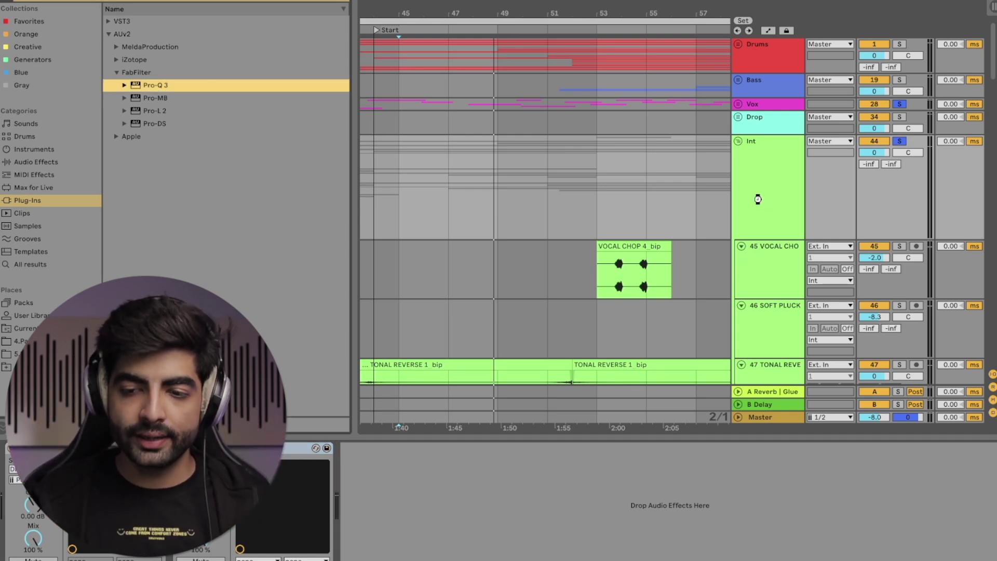
pyautogui.moveTo(758, 200); pyautogui.dragTo(759, 200)
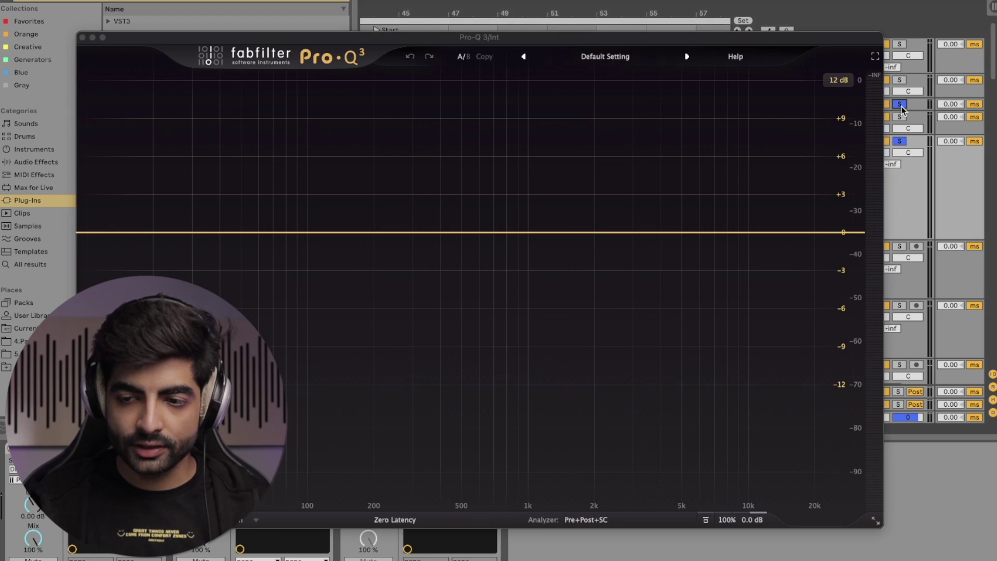
pyautogui.click(900, 141)
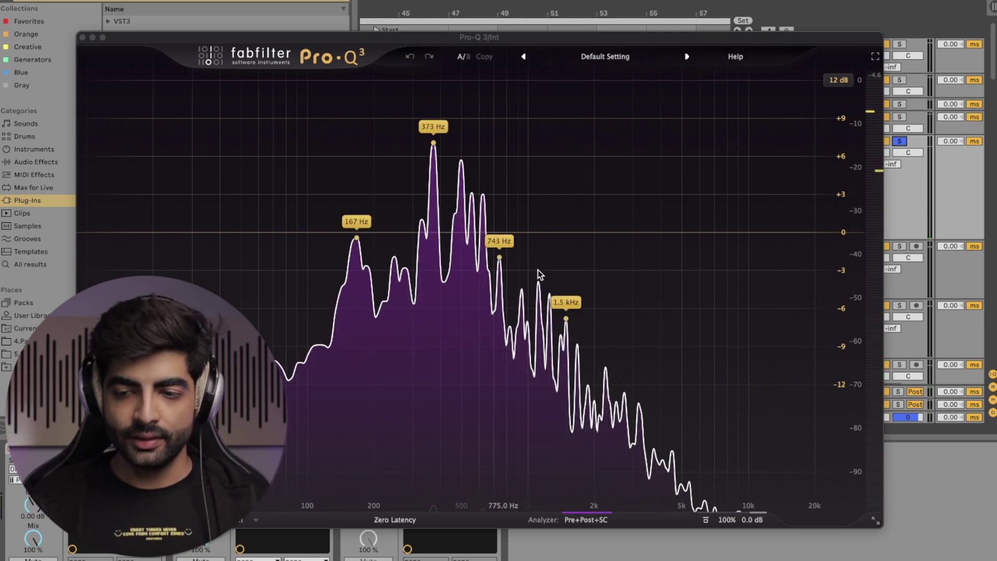
# - Set the Int group's Pro-Q 3 sidechain input to Main Vox, solo Main Vox, and reopen the equalizer to compare both spectra
pyautogui.moveTo(523, 37); pyautogui.dragTo(995, 63)
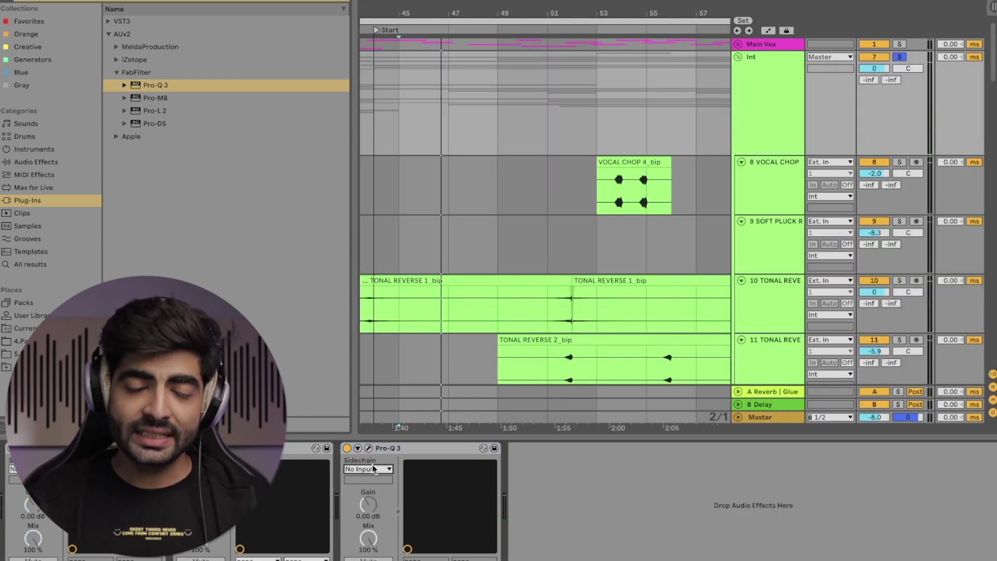
pyautogui.click(373, 469)
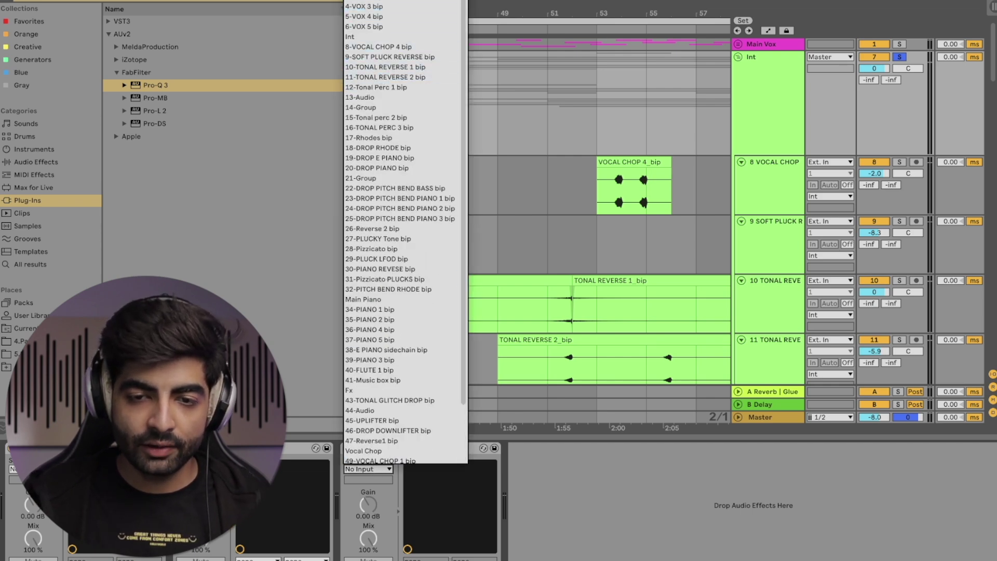
pyautogui.click(363, 6)
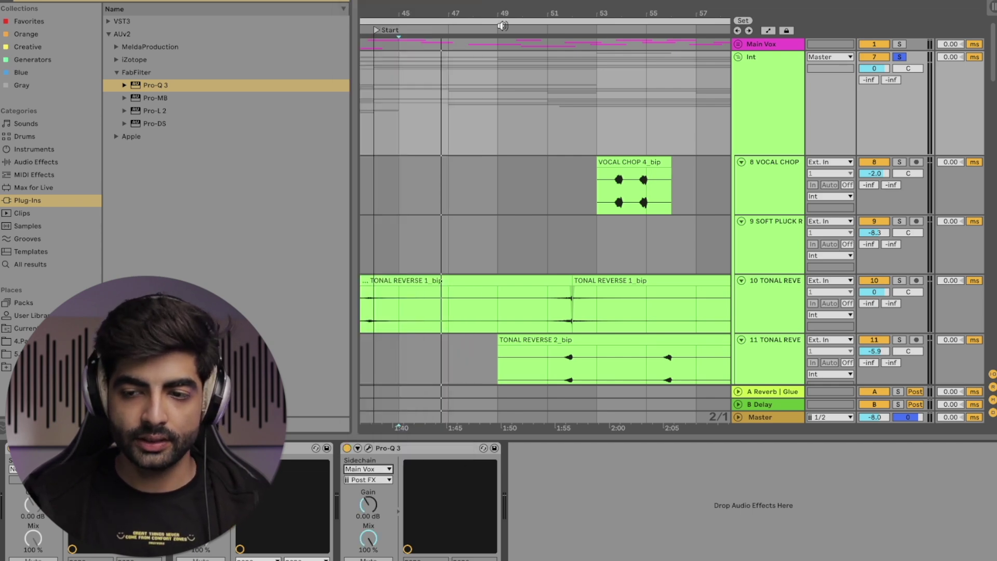
pyautogui.click(899, 44)
pyautogui.click(370, 449)
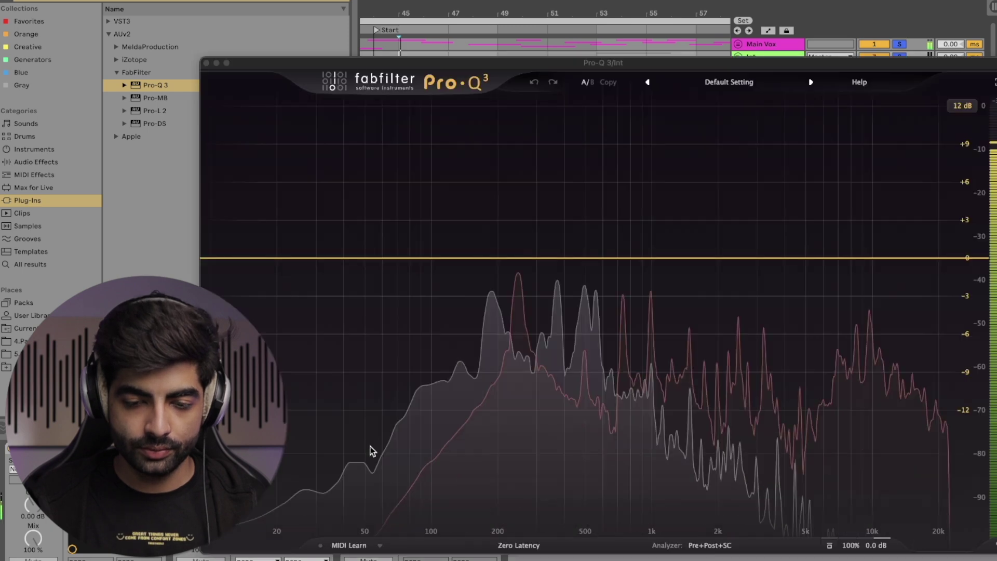
# - Bring the whole equalizer window into view, switch off the analyzer's external spectrum, and close the plug-in window
pyautogui.click(699, 545)
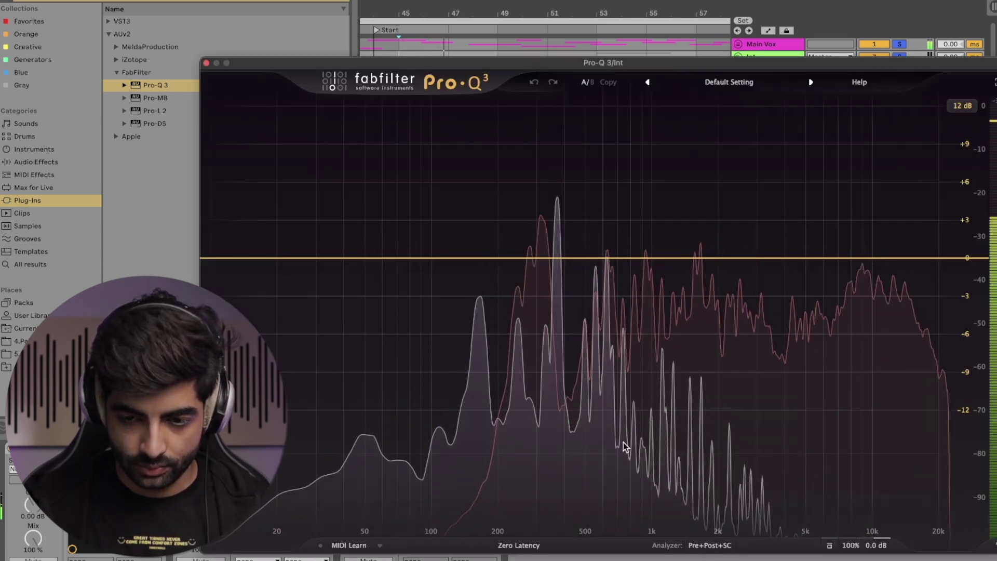
pyautogui.moveTo(612, 63); pyautogui.dragTo(457, 32)
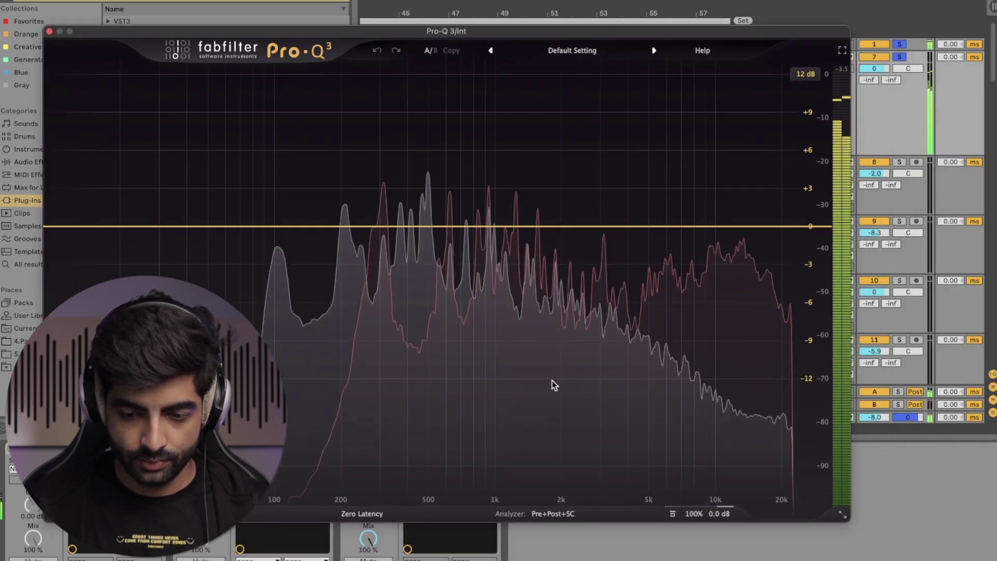
pyautogui.click(553, 513)
pyautogui.click(524, 359)
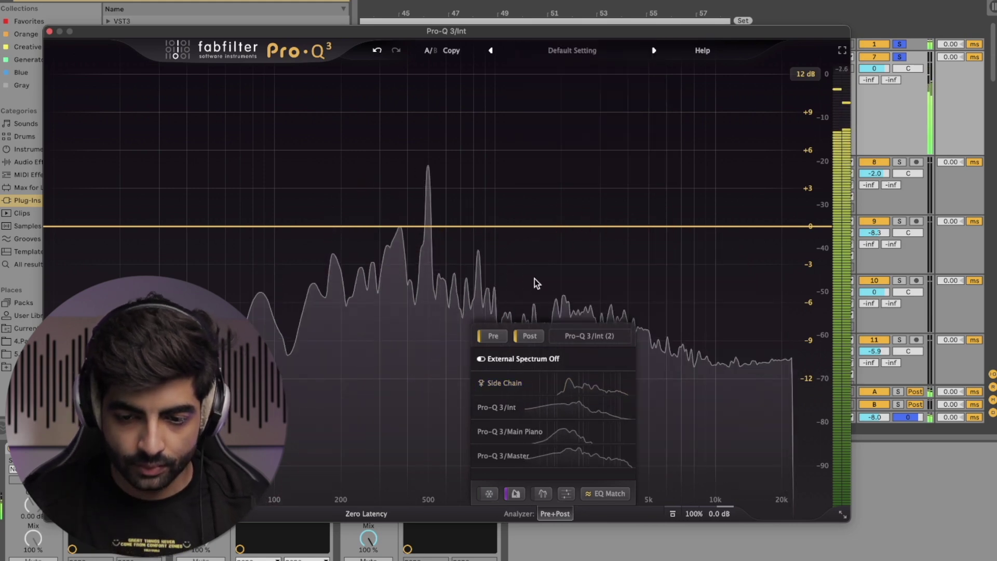
pyautogui.click(556, 514)
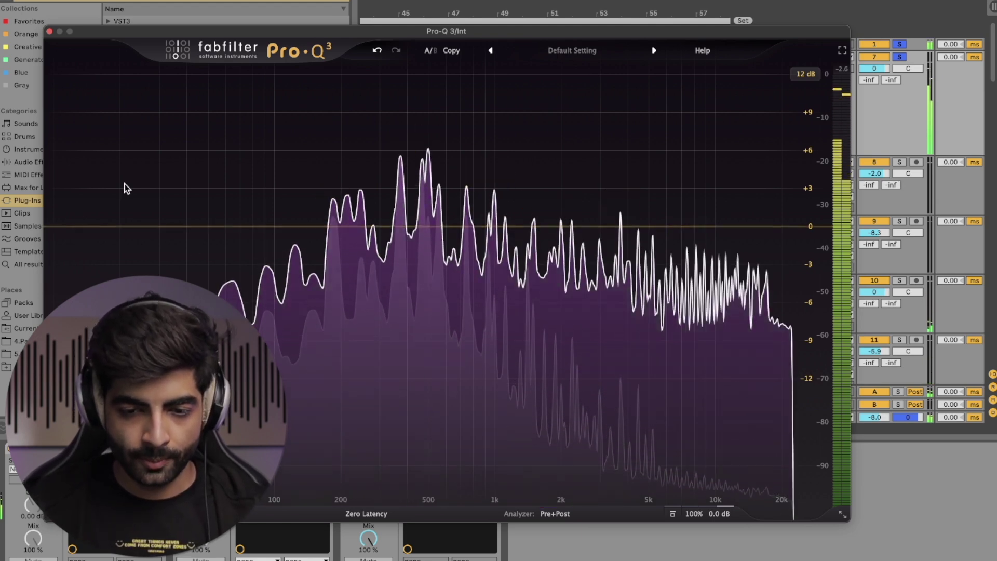
pyautogui.click(49, 32)
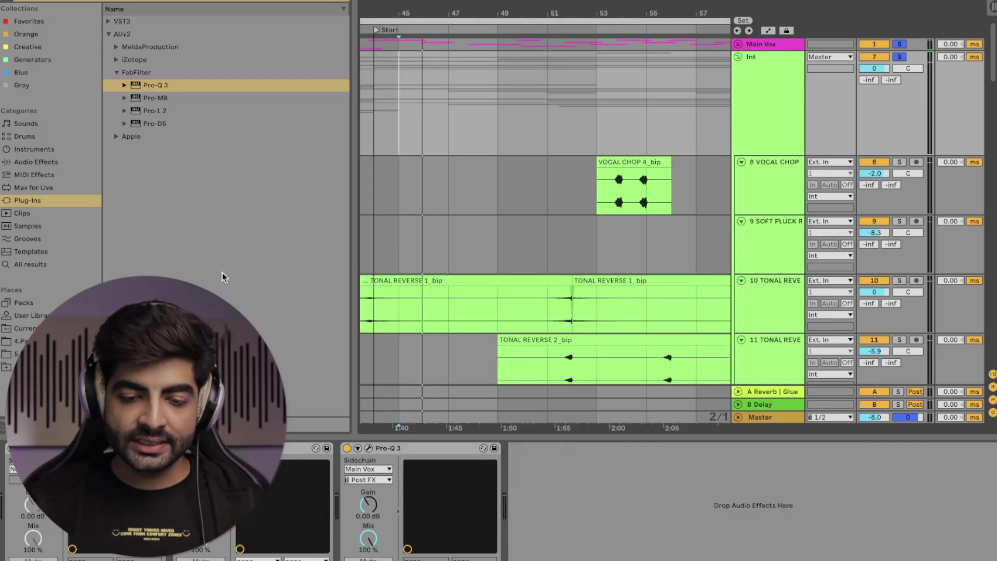
# - Keep Main Vox as the sidechain source of the Int group's Pro-Q 3, start playback, and reopen the equalizer
pyautogui.click(388, 469)
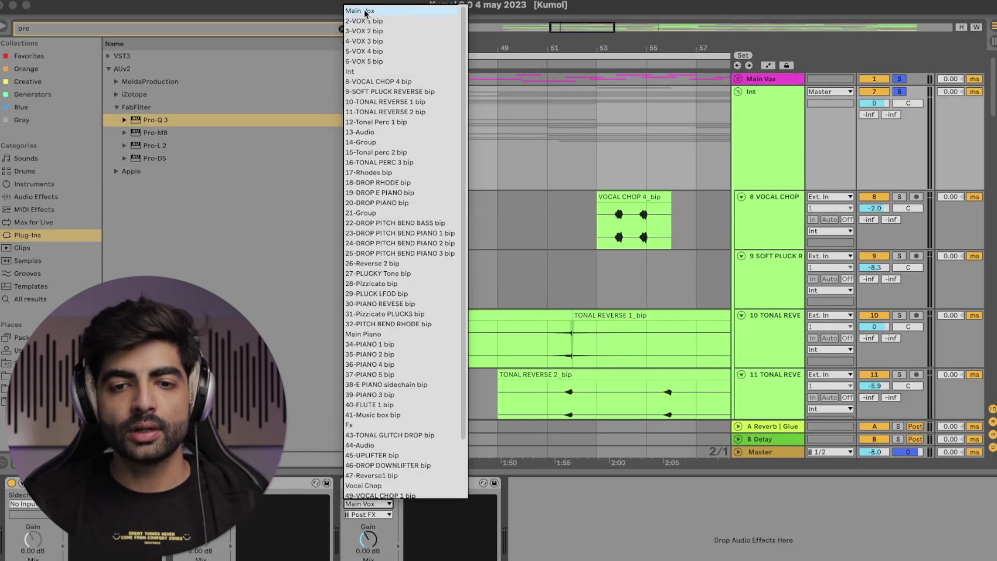
pyautogui.click(365, 12)
pyautogui.press('space')
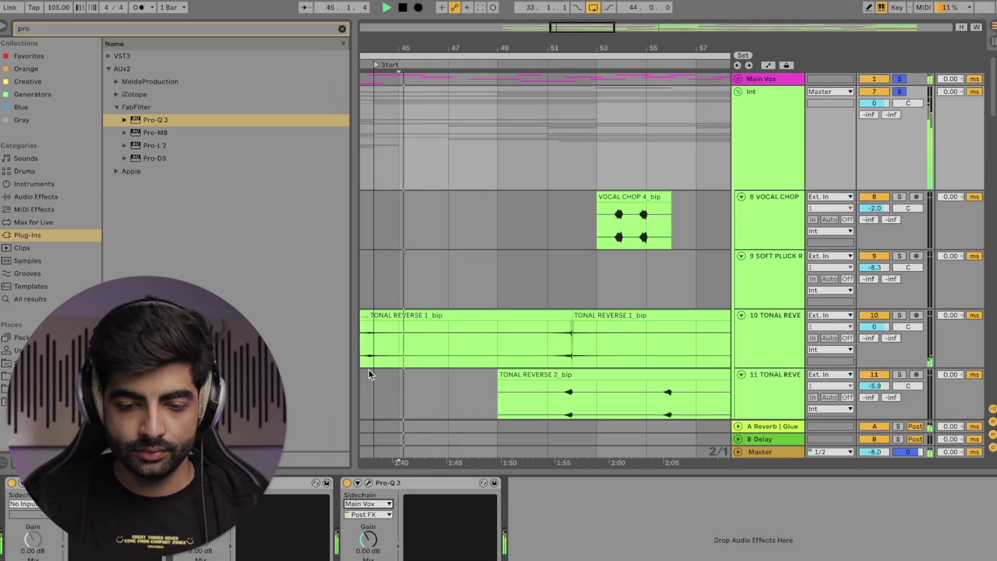
pyautogui.click(368, 483)
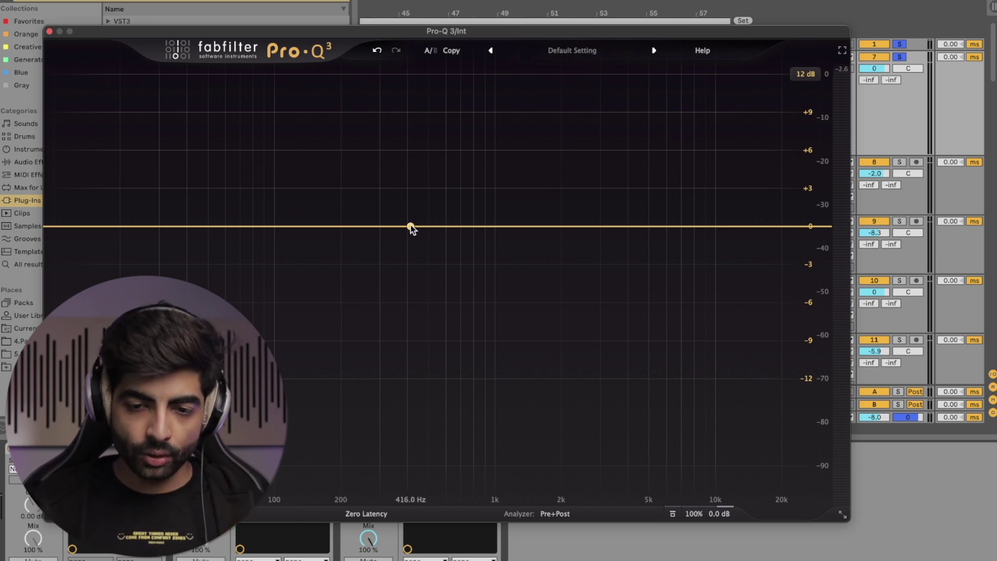
# - Add a dynamic bell at about 350 Hz with 0 dB gain and a dynamic range of about -2 dB
pyautogui.click(395, 227)
pyautogui.moveTo(396, 235); pyautogui.dragTo(394, 254)
pyautogui.click(400, 408)
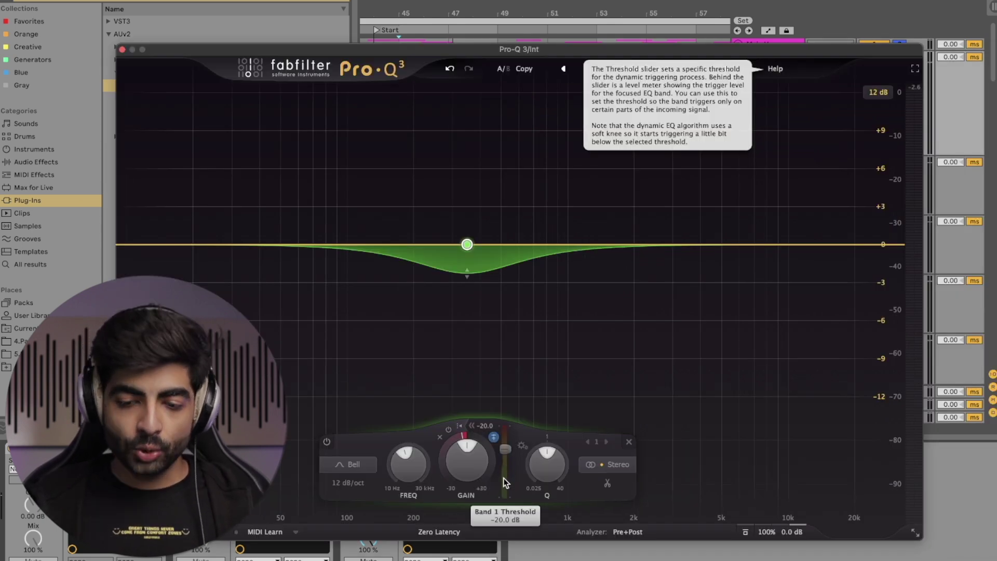
# - Play the mix and set the bell's dynamic threshold to -22.0 dB
pyautogui.press('space')
pyautogui.moveTo(507, 473)
pyautogui.mouseDown()
pyautogui.moveTo(505, 450)
pyautogui.moveTo(505, 460)
pyautogui.mouseUp()
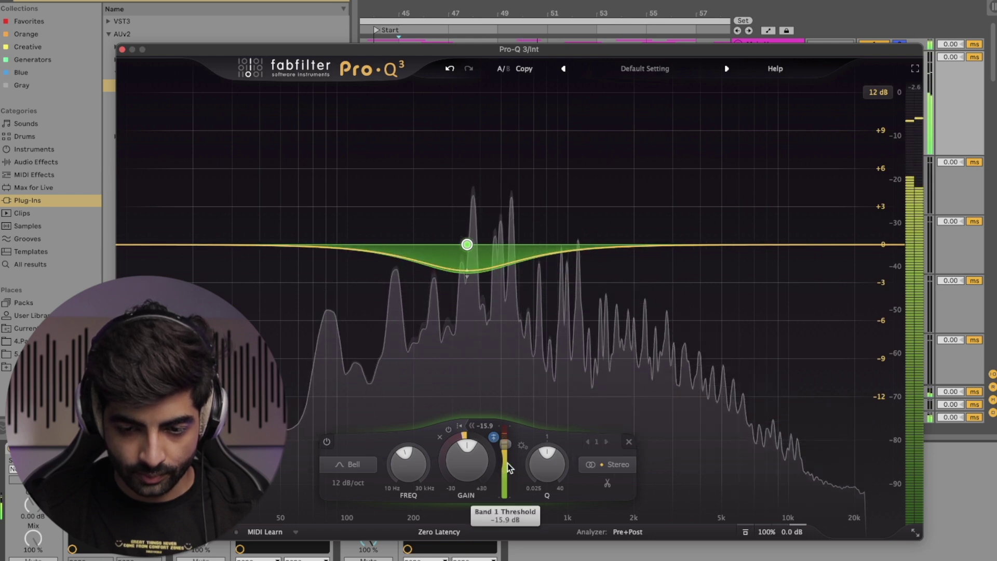
pyautogui.moveTo(507, 450)
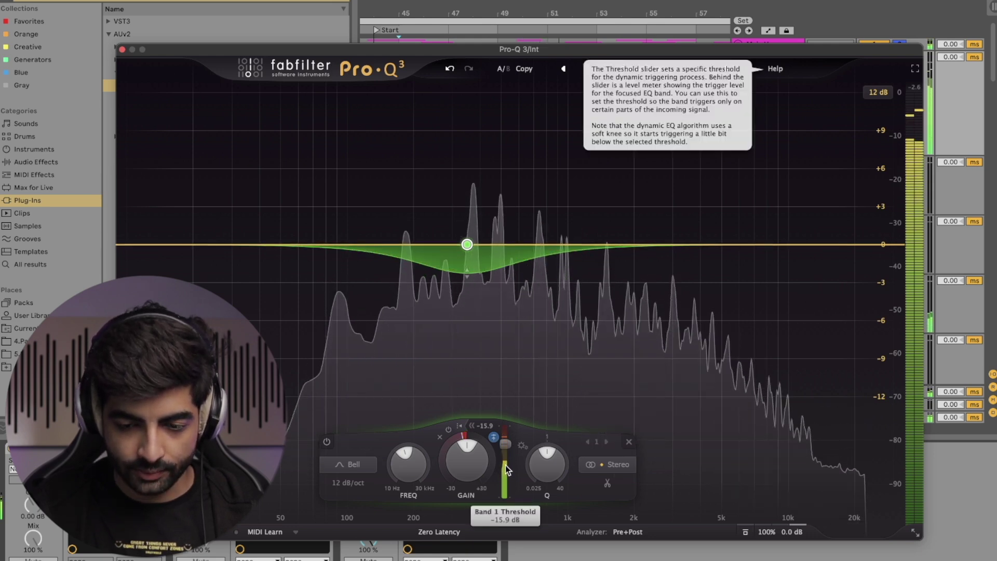
pyautogui.moveTo(506, 446); pyautogui.dragTo(504, 456)
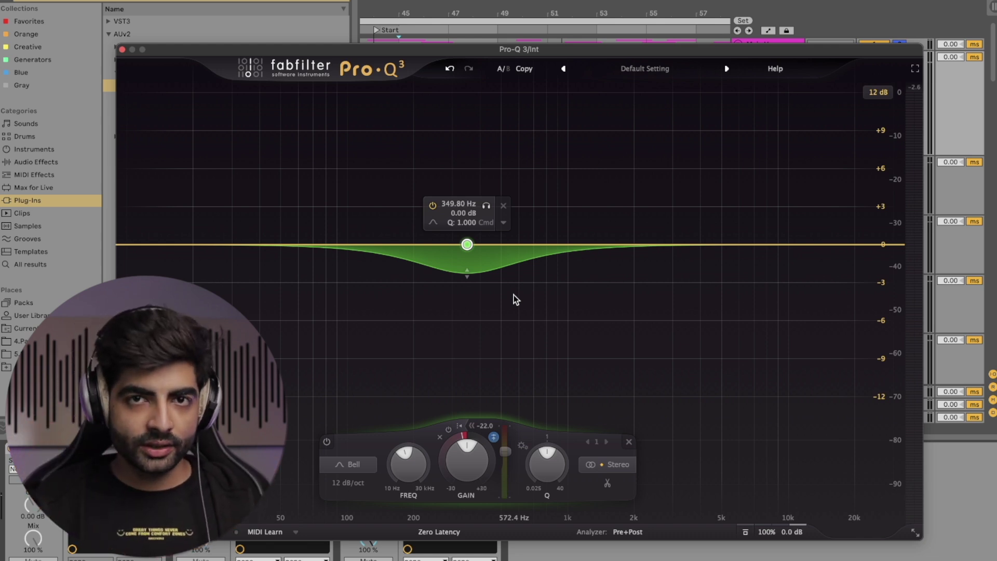
# - Audition the bell with dynamic ranges of about -3 dB and -8.5 dB, and return the range to about -2 dB
pyautogui.press('space')
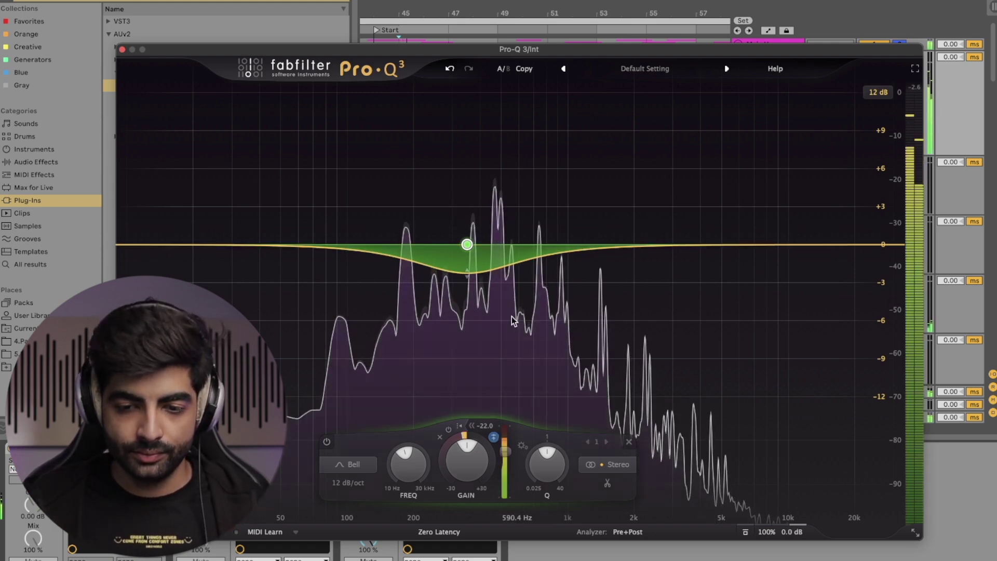
pyautogui.moveTo(467, 273)
pyautogui.mouseDown()
pyautogui.moveTo(469, 312)
pyautogui.moveTo(469, 285)
pyautogui.mouseUp()
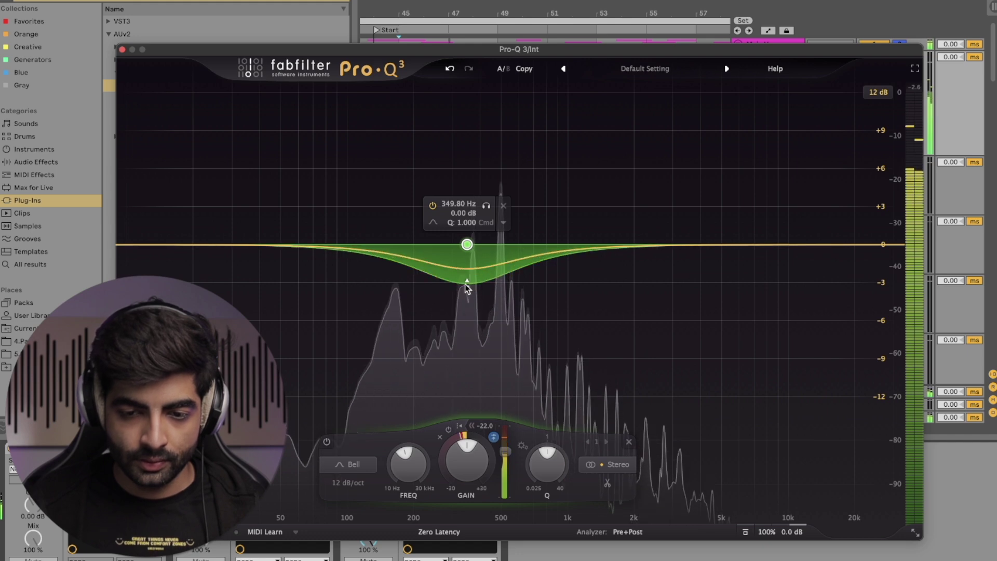
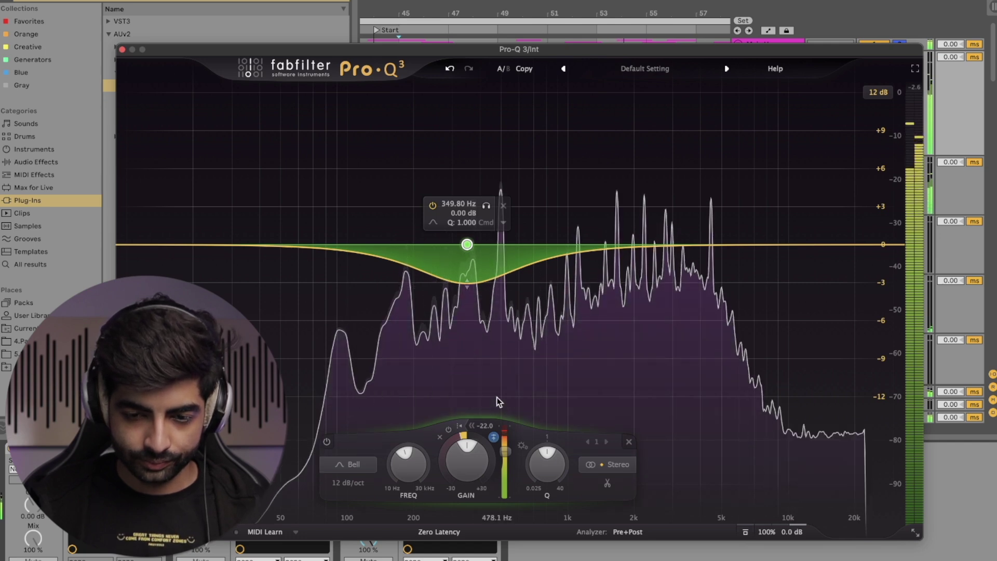
pyautogui.moveTo(475, 299); pyautogui.dragTo(470, 356)
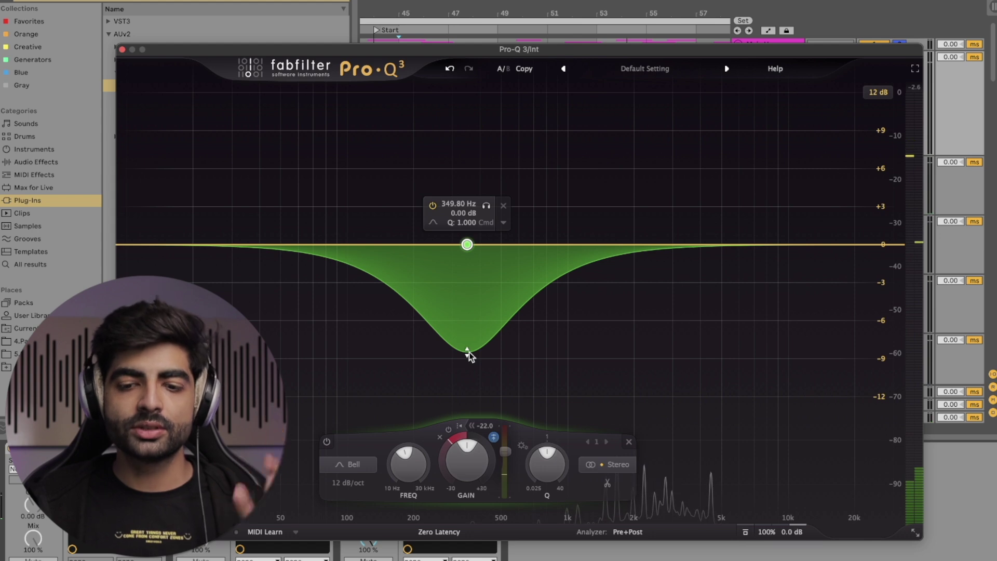
pyautogui.moveTo(469, 355); pyautogui.dragTo(470, 272)
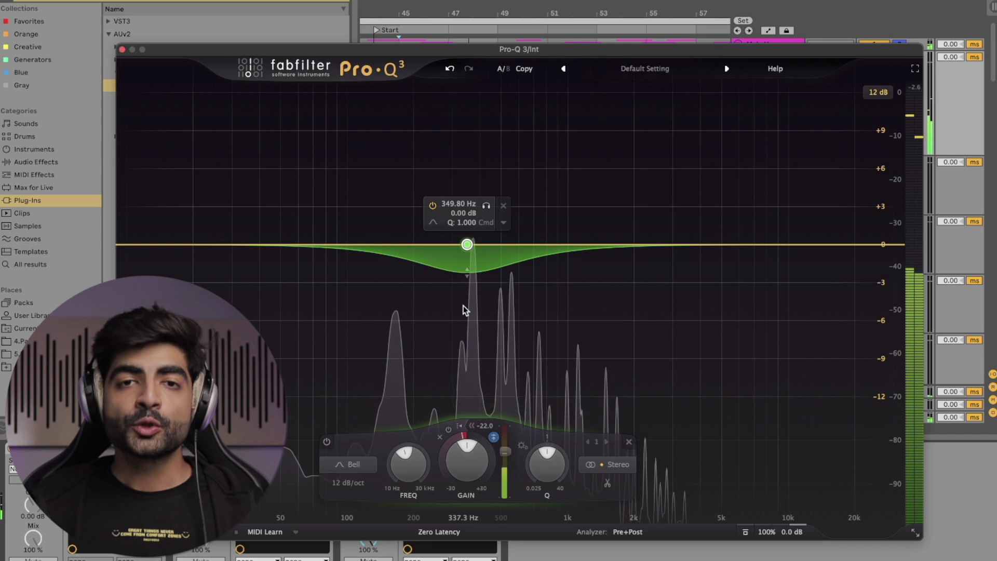
pyautogui.press('space')
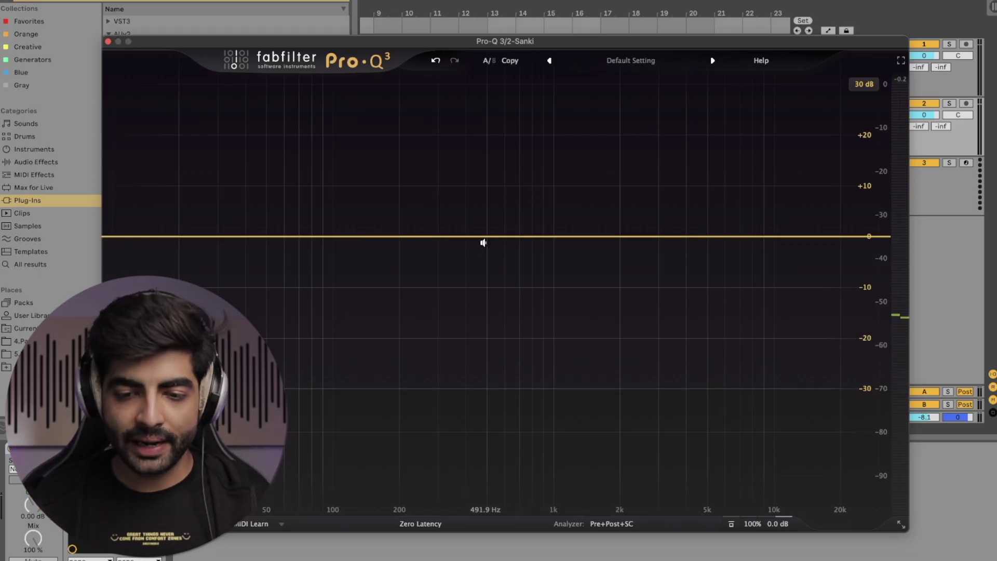
# - Add a bell at 510.74 Hz with +0.60 dB gain and Q 1.077, and audition it soloed up to 2167.6 Hz and back
pyautogui.moveTo(486, 237)
pyautogui.mouseDown()
pyautogui.moveTo(488, 225)
pyautogui.moveTo(488, 234)
pyautogui.mouseUp()
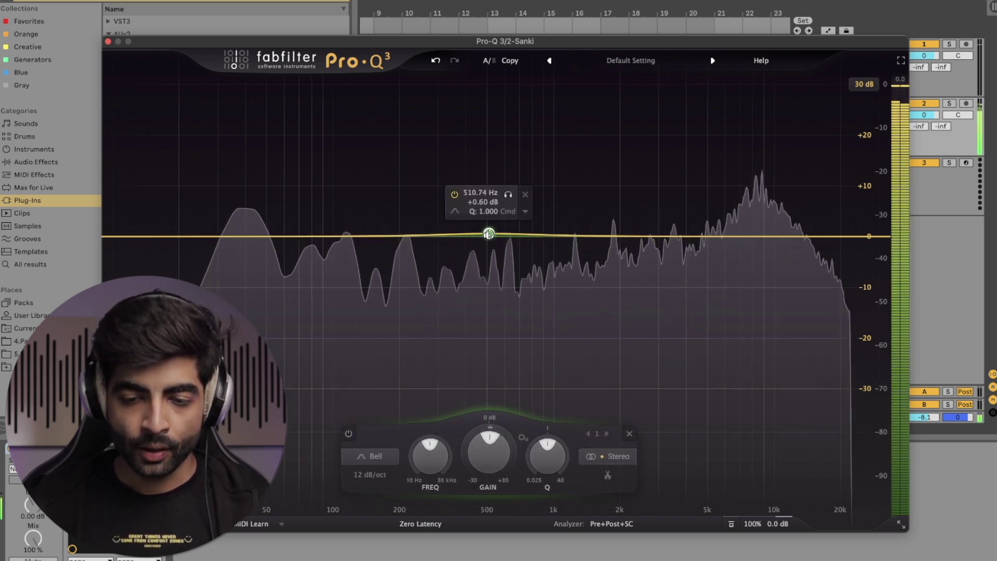
pyautogui.scroll(1, 489, 234)
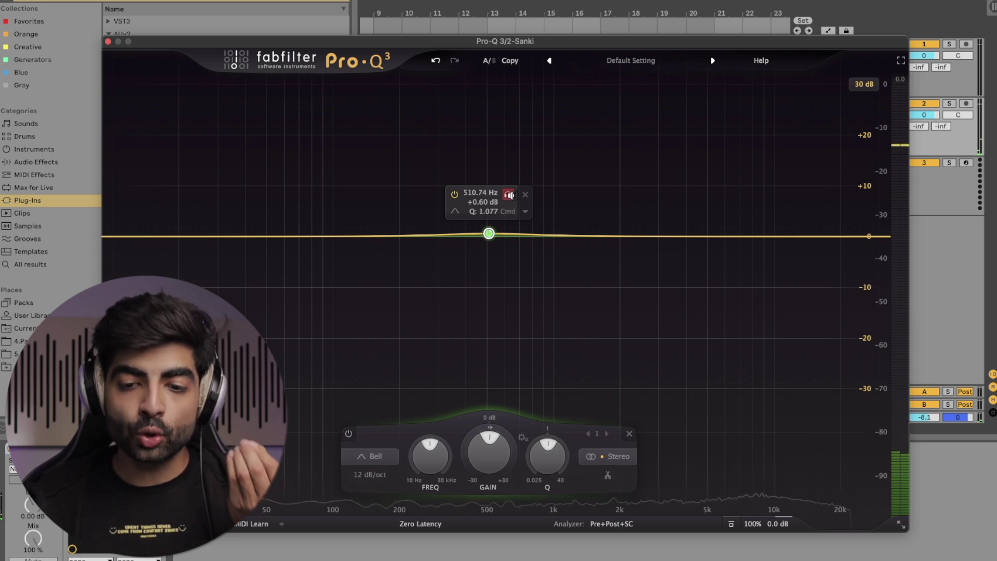
pyautogui.click(508, 195)
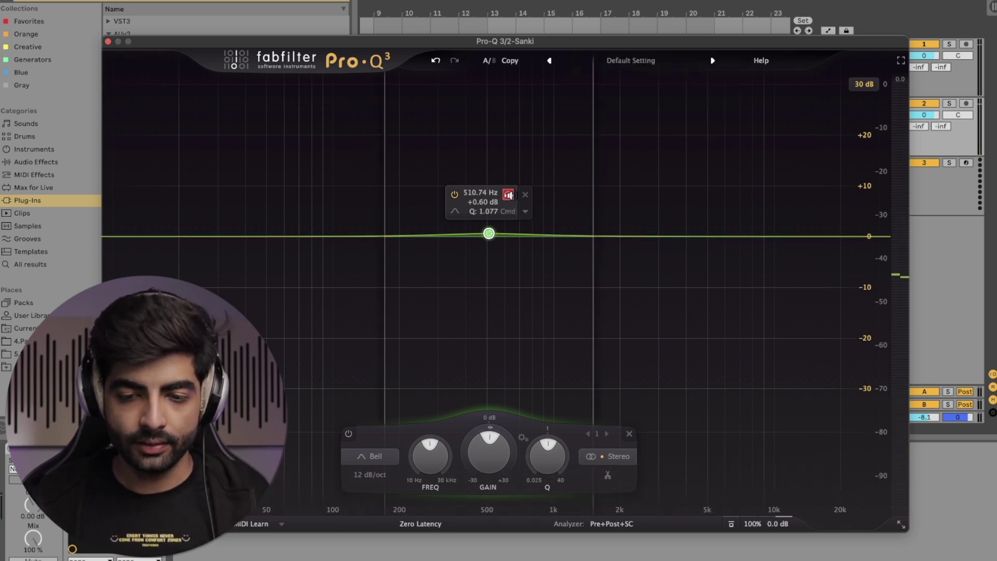
pyautogui.moveTo(508, 194); pyautogui.dragTo(649, 192)
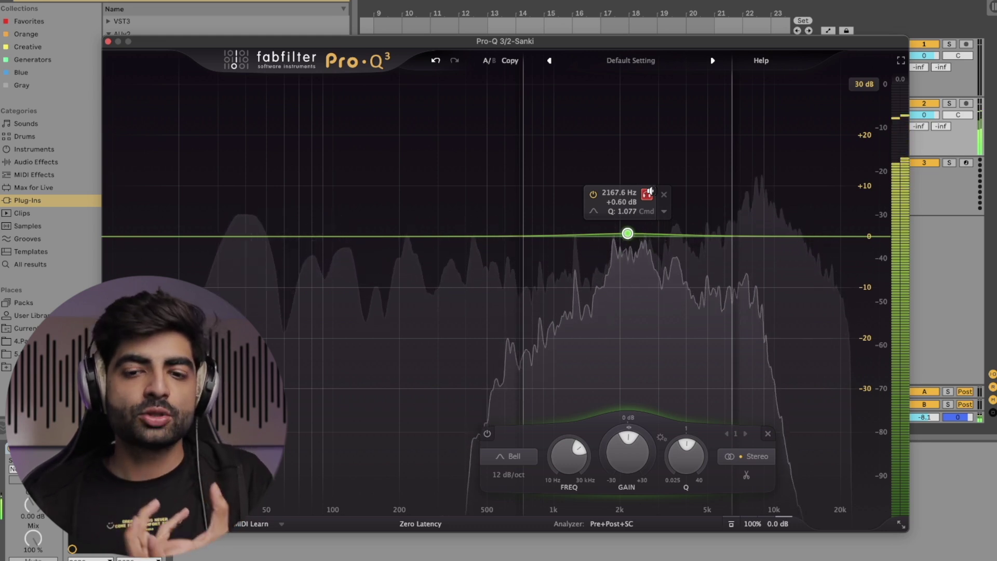
pyautogui.moveTo(650, 192); pyautogui.dragTo(524, 194)
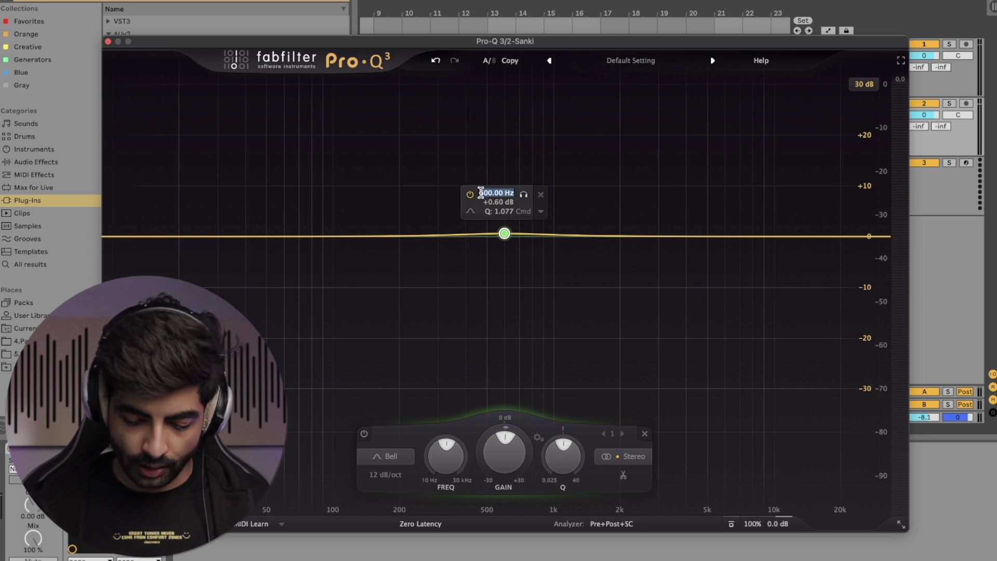
# - Enter 400 Hz and +5 dB for the bell, and retune it while soloed to 455.61 Hz with Q 2.210
pyautogui.write('0')
pyautogui.press('Return')
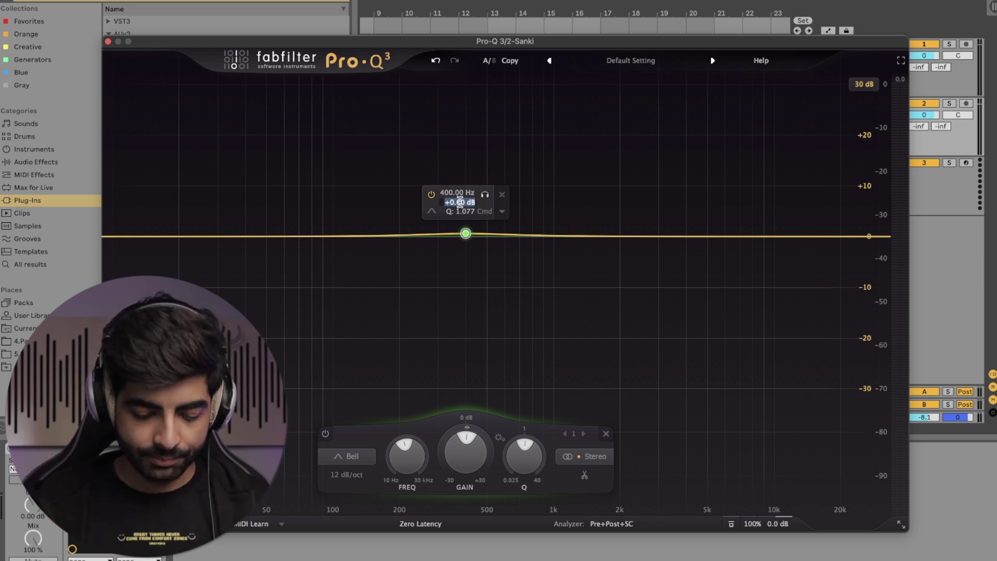
pyautogui.write('5')
pyautogui.press('Return')
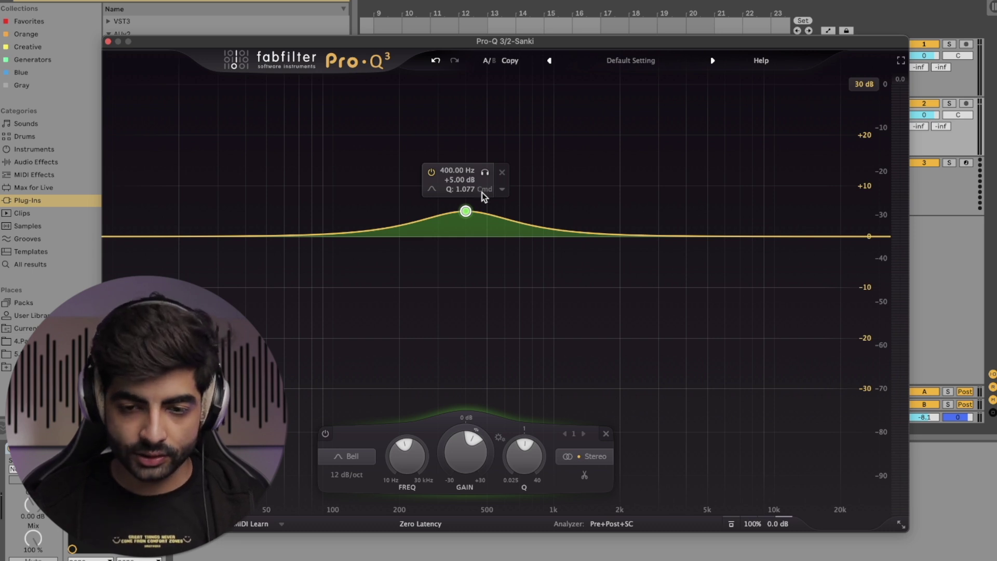
pyautogui.moveTo(485, 172)
pyautogui.mouseDown()
pyautogui.moveTo(490, 151)
pyautogui.moveTo(490, 175)
pyautogui.mouseUp()
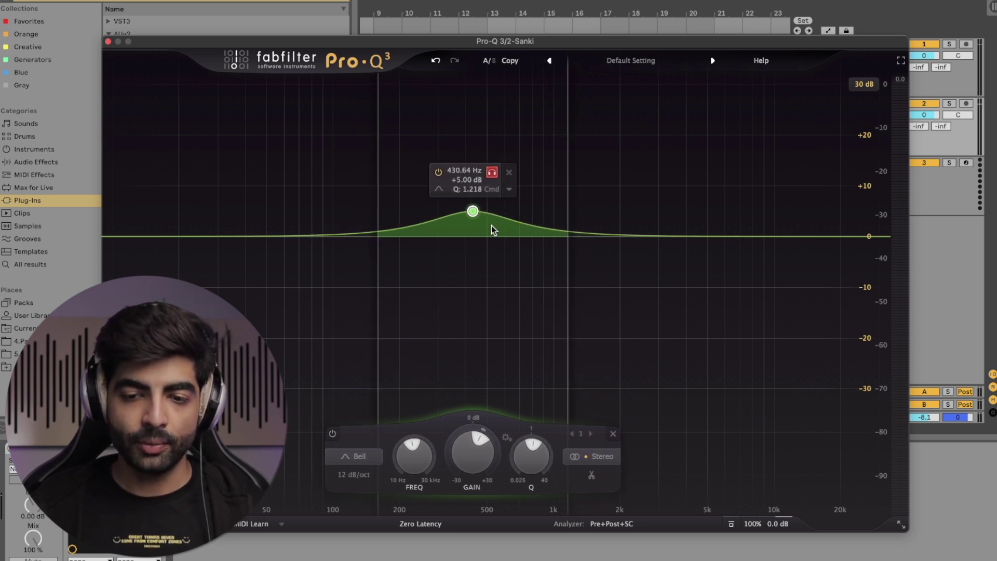
pyautogui.moveTo(492, 162); pyautogui.dragTo(497, 198)
# - Try different filter shapes on the 455.61 Hz band, including High Cut, Low Cut, Band Pass, Low Shelf and High Shelf
pyautogui.click(445, 189)
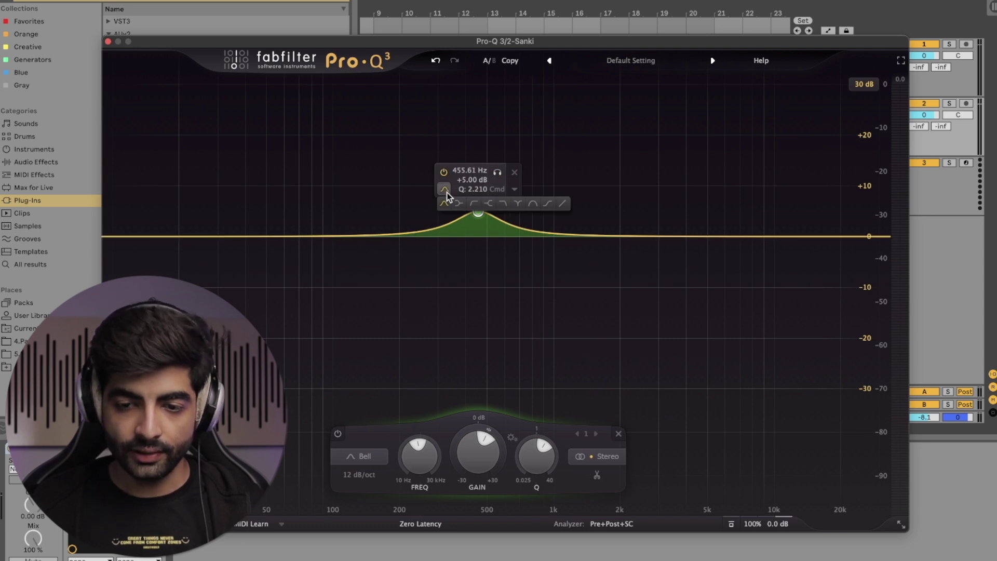
pyautogui.click(502, 205)
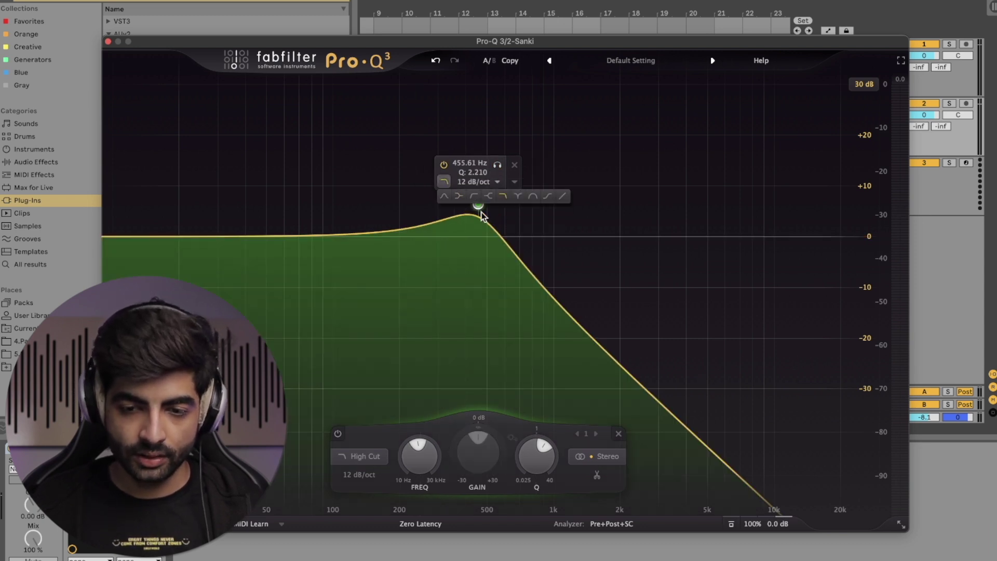
pyautogui.click(470, 196)
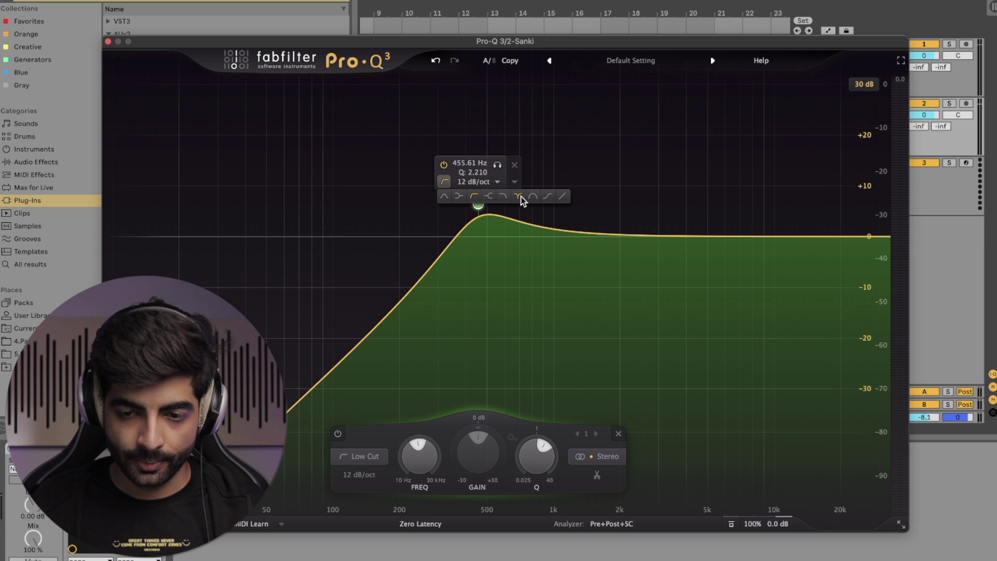
pyautogui.click(523, 198)
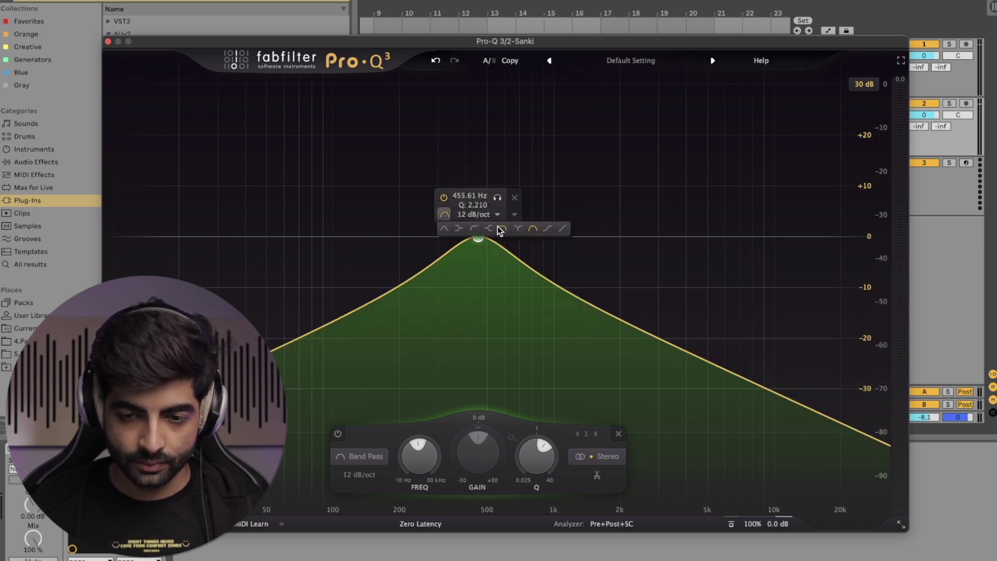
pyautogui.click(458, 228)
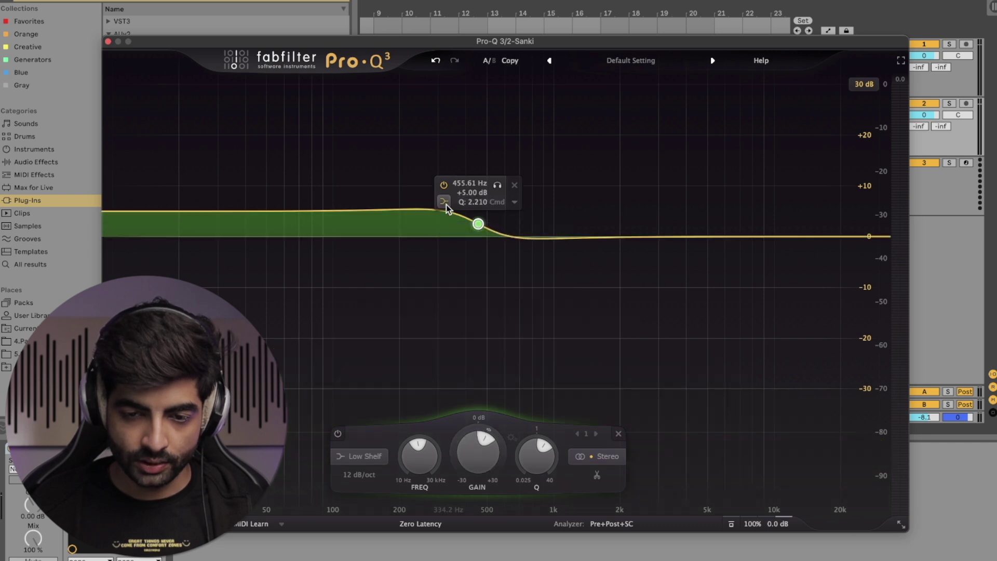
pyautogui.click(501, 220)
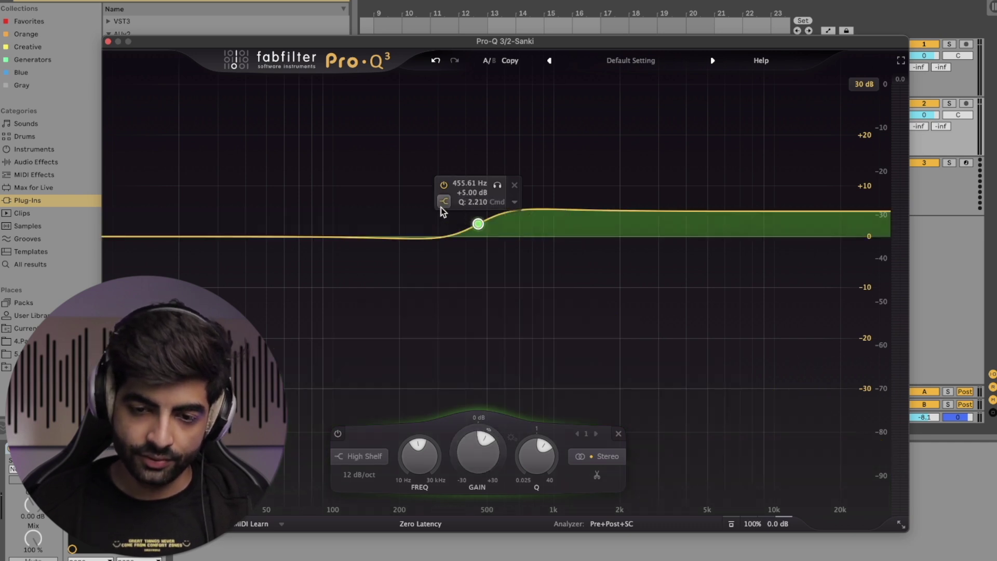
pyautogui.click(548, 203)
pyautogui.click(563, 204)
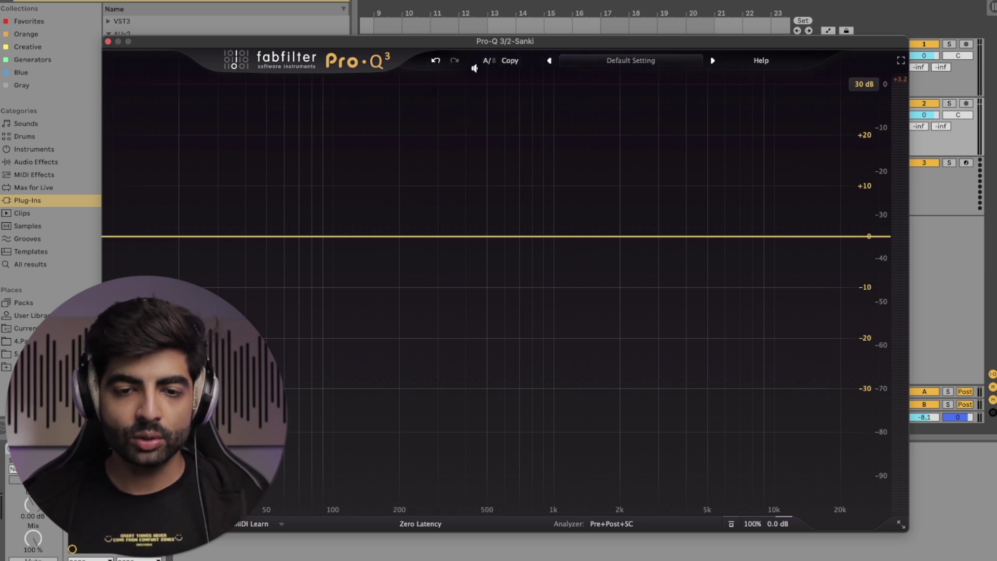
# - Shape the flat curve with two narrow bell cuts, about -4 dB near 225 Hz and about -6 dB near 1.9 kHz
pyautogui.moveTo(398, 236); pyautogui.dragTo(398, 209)
pyautogui.moveTo(505, 232); pyautogui.dragTo(588, 321)
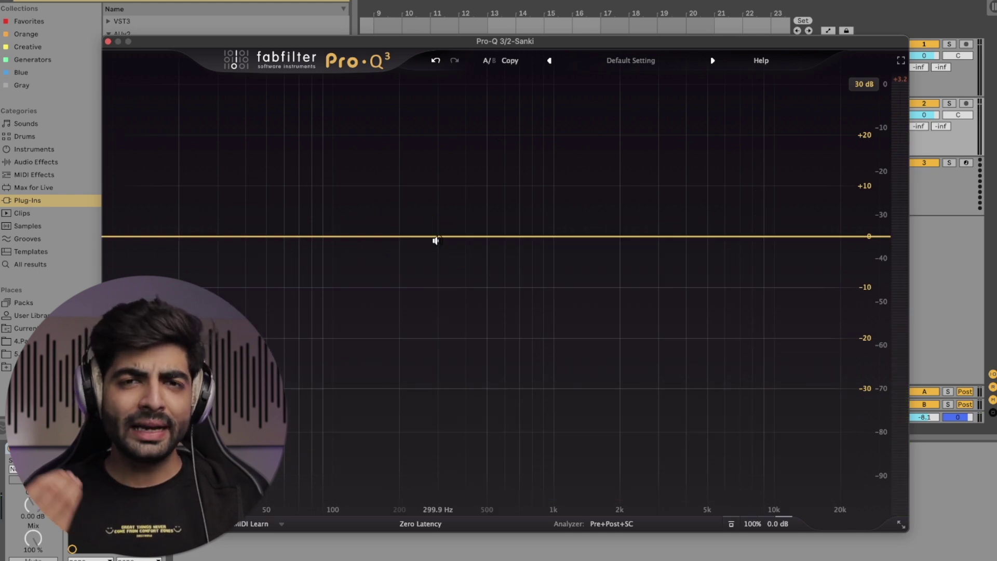
pyautogui.moveTo(414, 236); pyautogui.dragTo(411, 257)
pyautogui.scroll(2, 411, 270)
pyautogui.moveTo(600, 237); pyautogui.dragTo(614, 266)
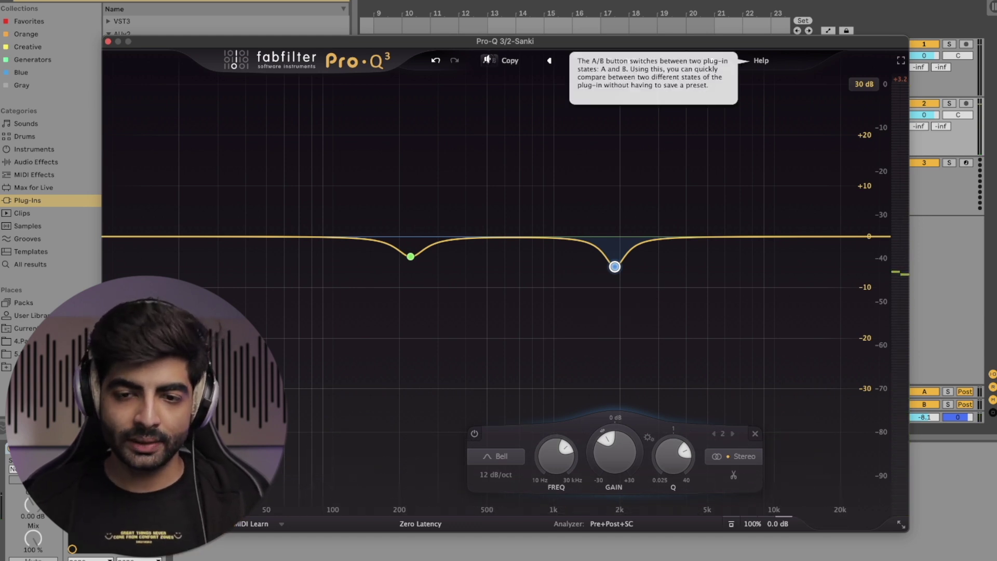
# - Switch to state B and replace its dynamic band with a narrow cut of about -9 dB near 1285 Hz and a +12.57 dB boost at 450.48 Hz
pyautogui.click(487, 59)
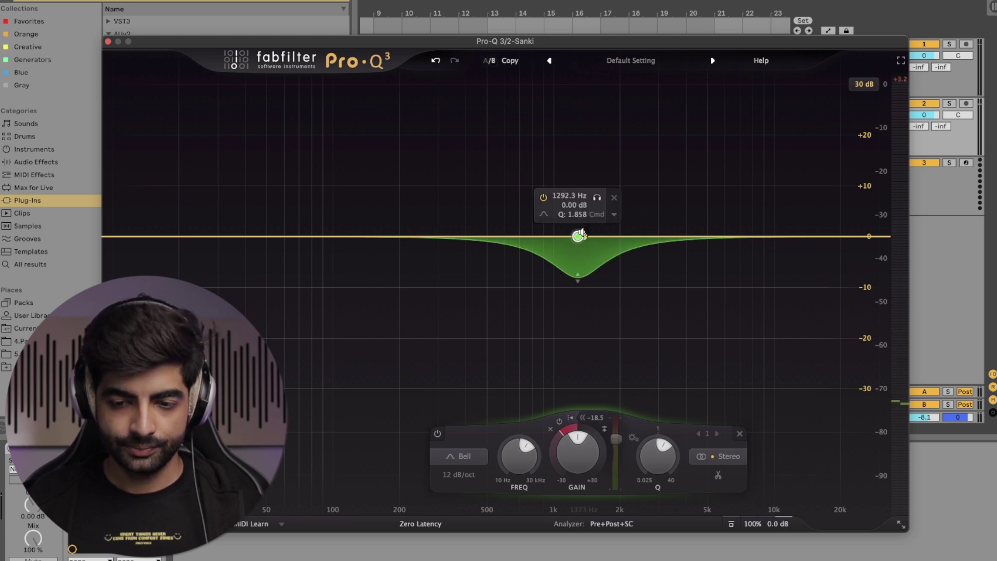
pyautogui.click(614, 197)
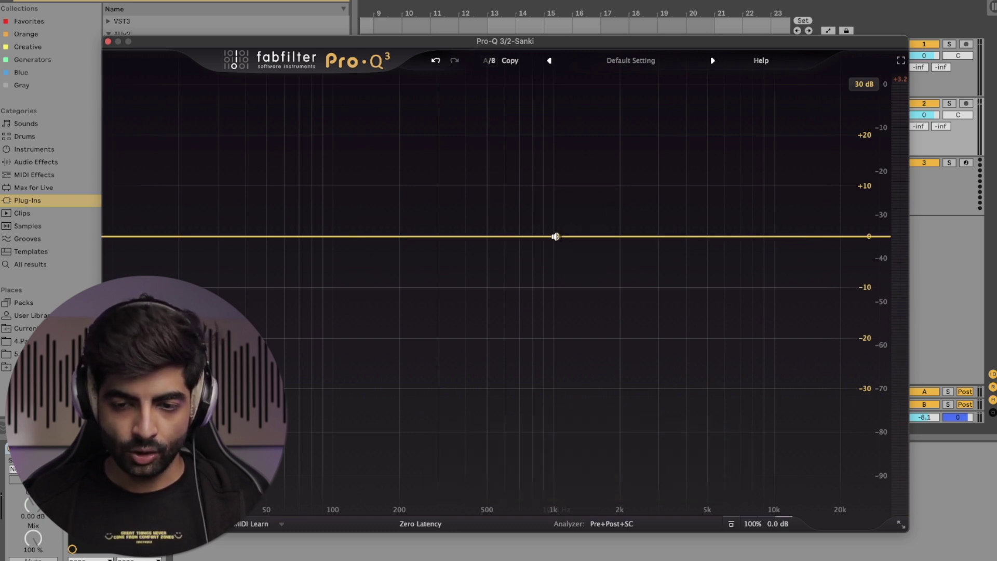
pyautogui.moveTo(555, 237); pyautogui.dragTo(572, 275)
pyautogui.scroll(5, 556, 268)
pyautogui.press('space')
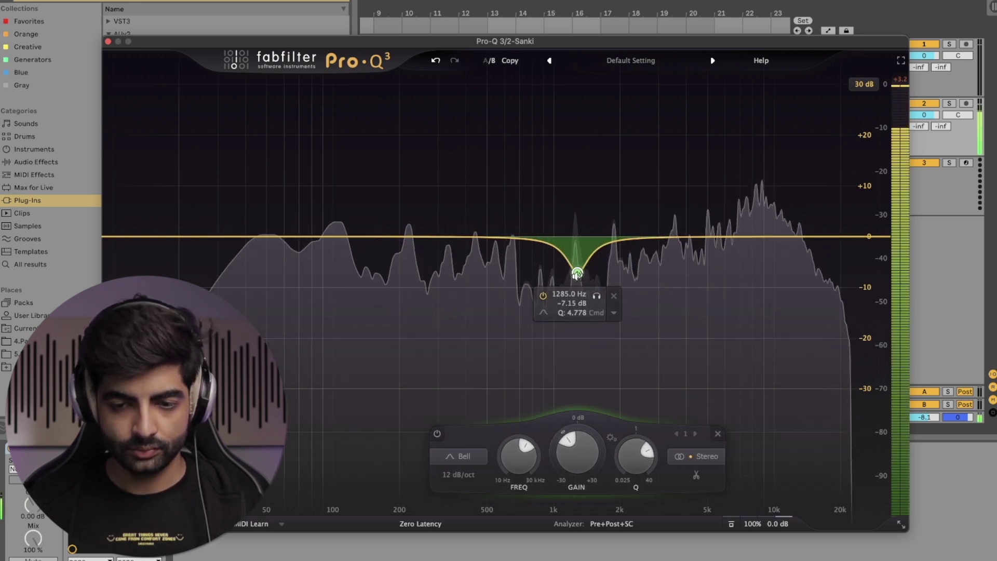
pyautogui.moveTo(577, 274); pyautogui.dragTo(576, 284)
pyautogui.moveTo(471, 229); pyautogui.dragTo(476, 173)
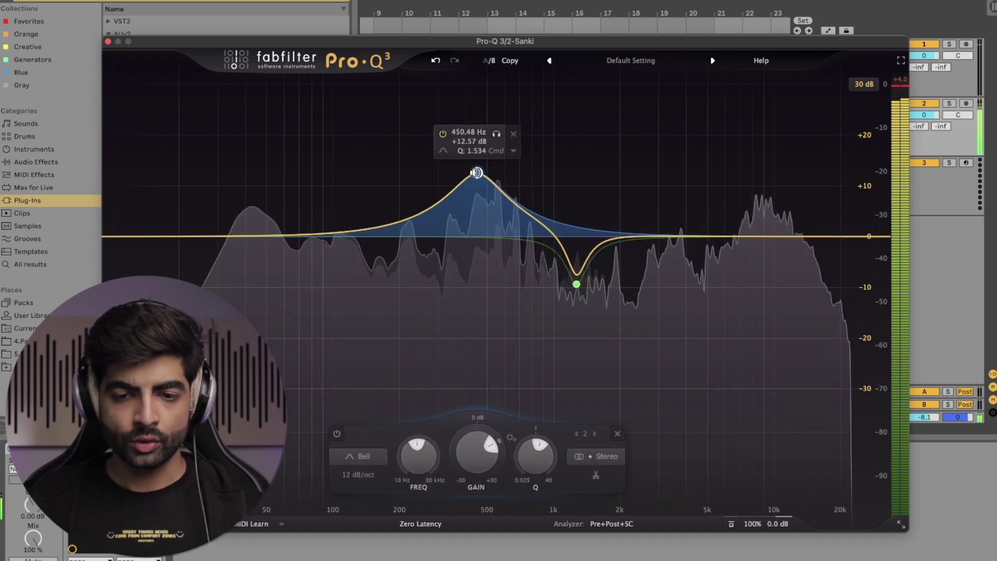
pyautogui.scroll(5, 477, 172)
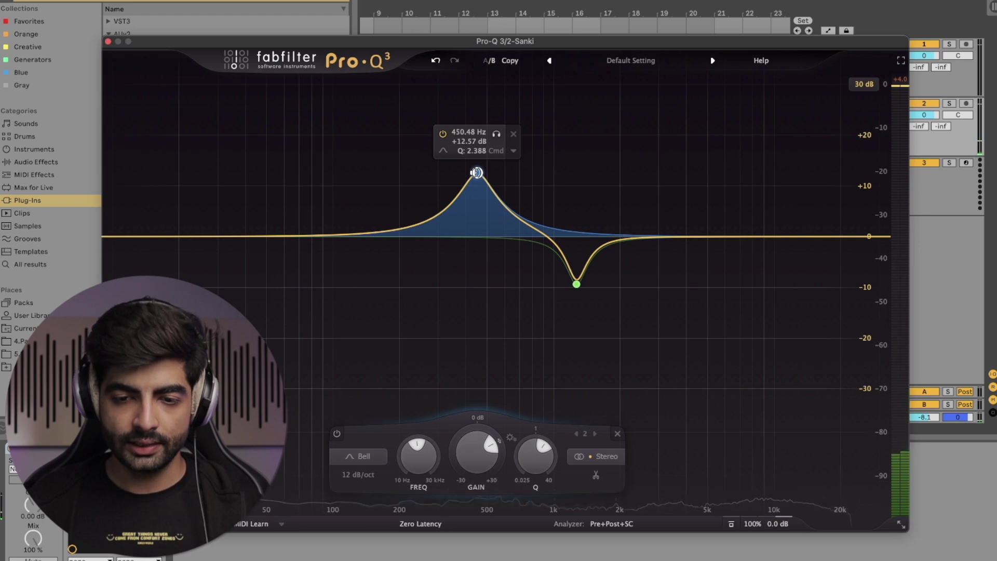
# - Compare the two EQ curves by switching between states A and B, ending on state A
pyautogui.click(490, 61)
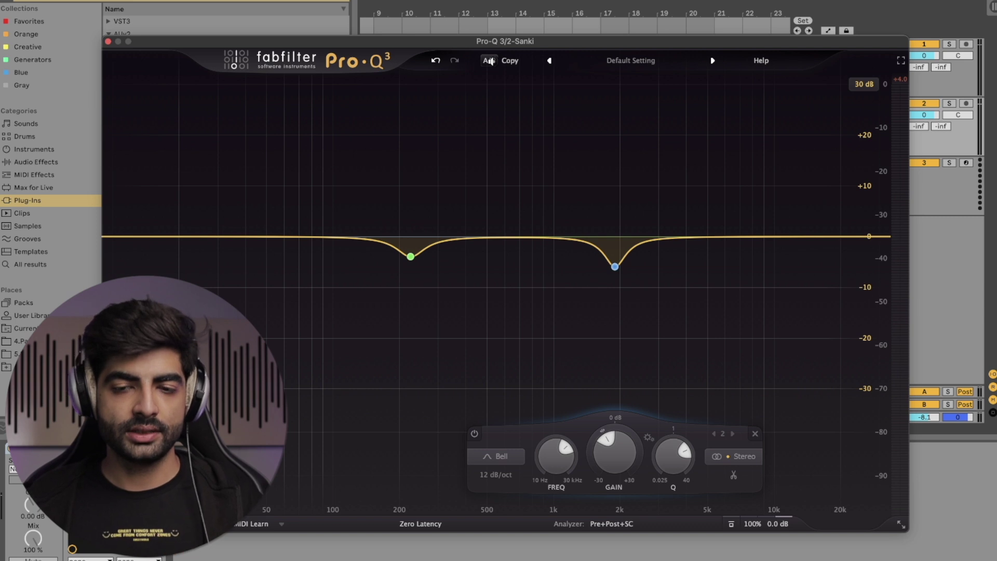
pyautogui.click(490, 60)
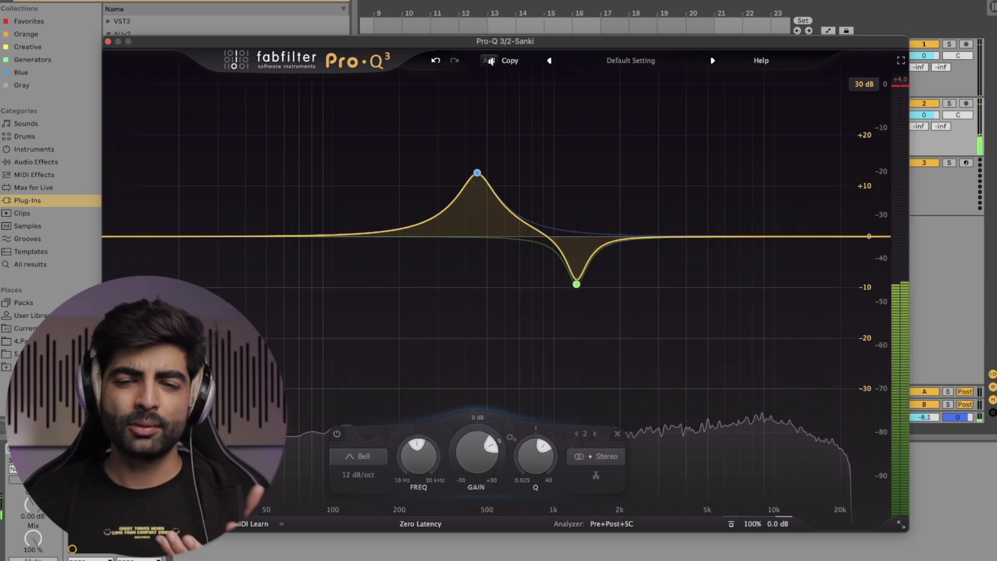
pyautogui.click(489, 61)
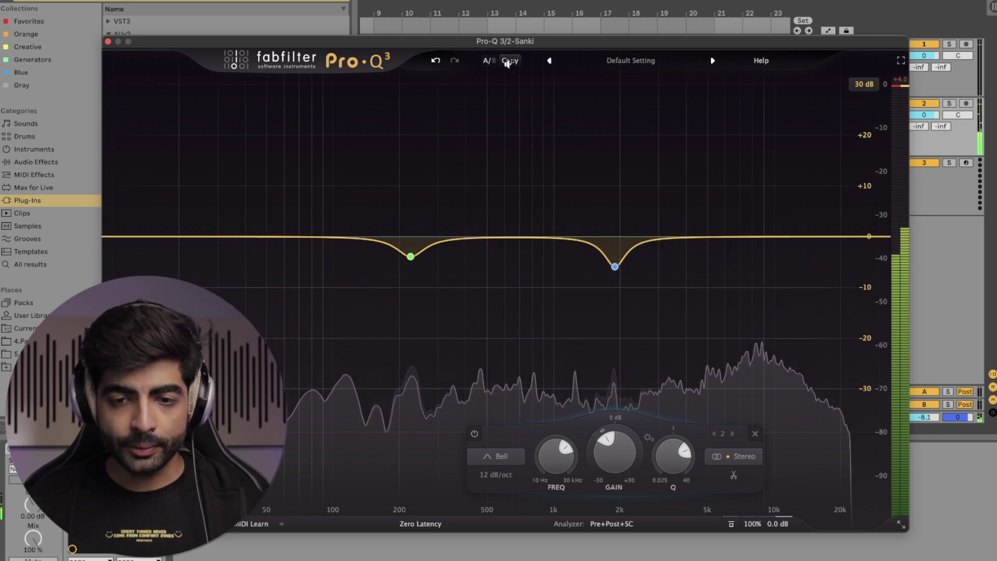
# - Copy state A to state B, and add a -4.17 dB bell cut at 682.84 Hz with Q 5.839 during playback
pyautogui.click(508, 63)
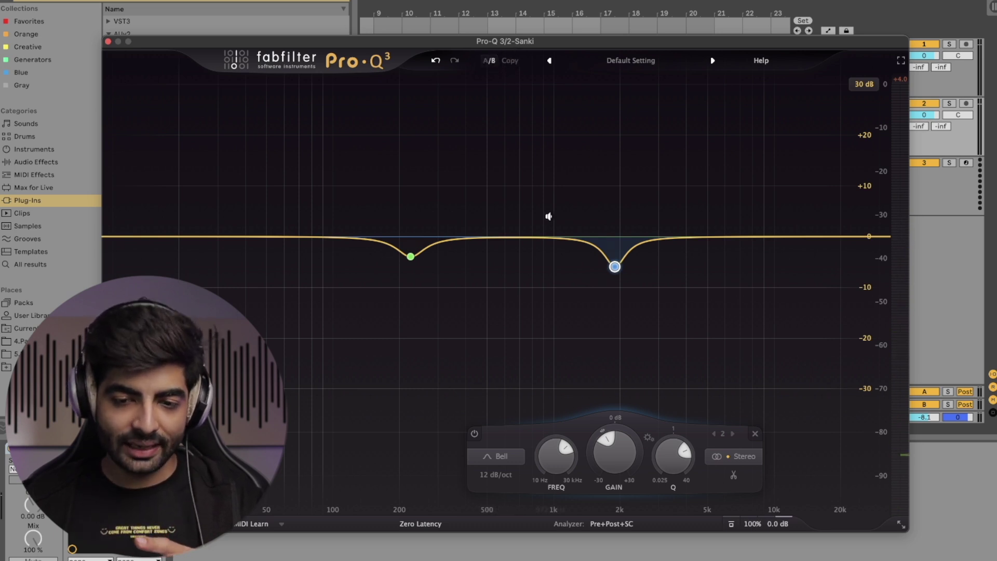
pyautogui.moveTo(607, 332)
pyautogui.moveTo(516, 238); pyautogui.dragTo(516, 252)
pyautogui.scroll(6, 515, 252)
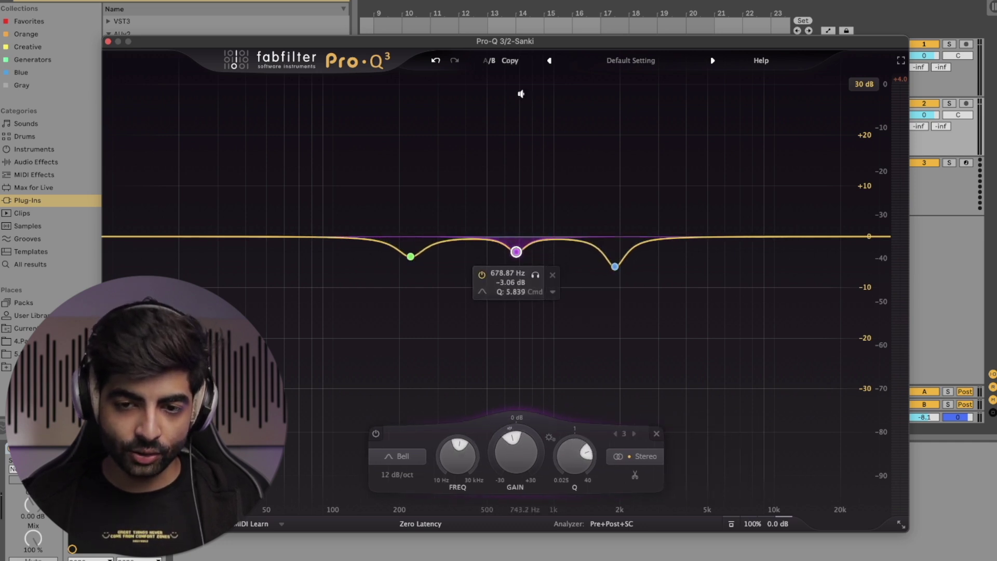
pyautogui.moveTo(515, 253); pyautogui.dragTo(517, 259)
pyautogui.press('space')
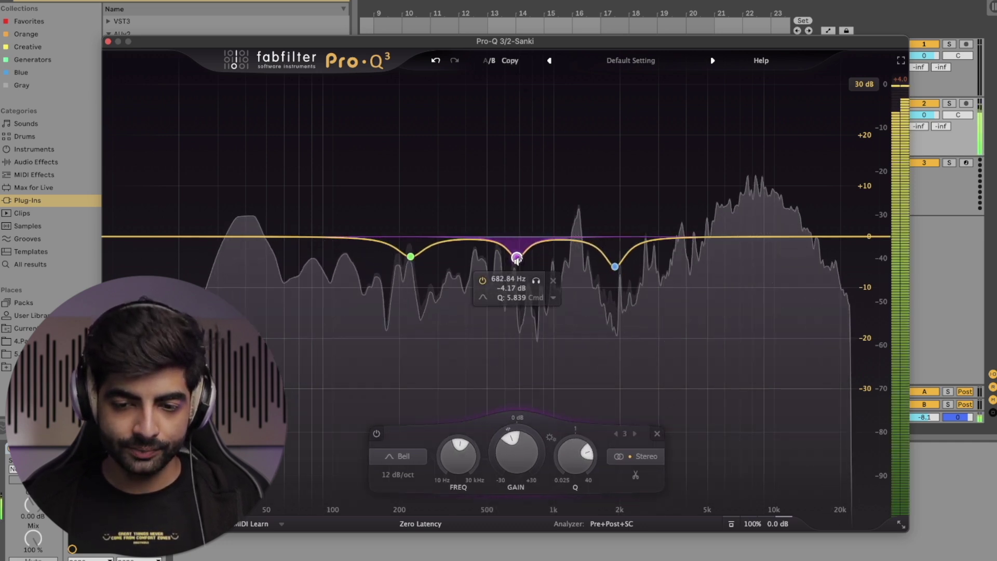
pyautogui.press('space')
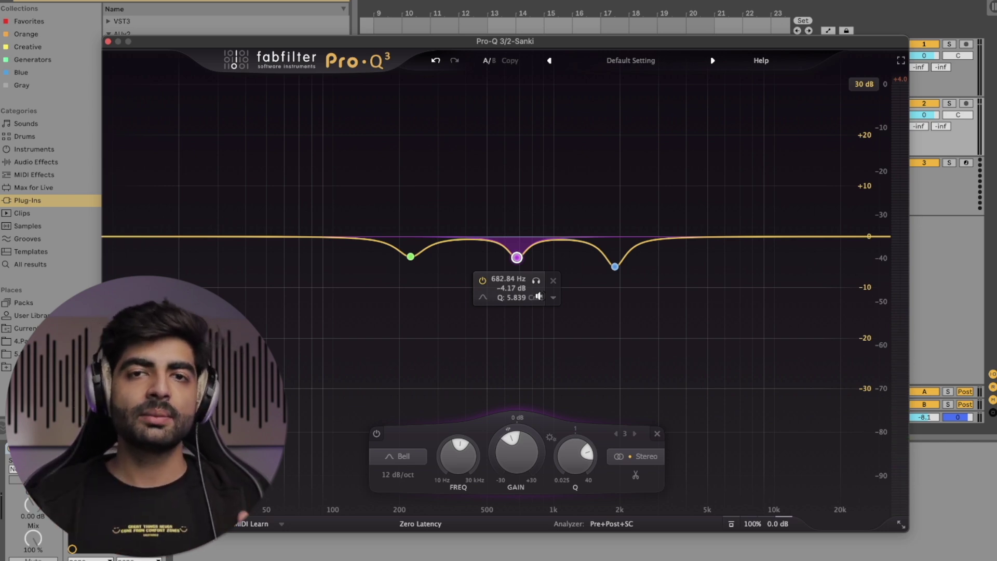
# - Replace all bands with bell cuts of about -4 dB near 93 Hz and -6 dB near 1.2 kHz, plus a +2.73 dB bell near 3.5 kHz
pyautogui.press('super+a')
pyautogui.press('Delete')
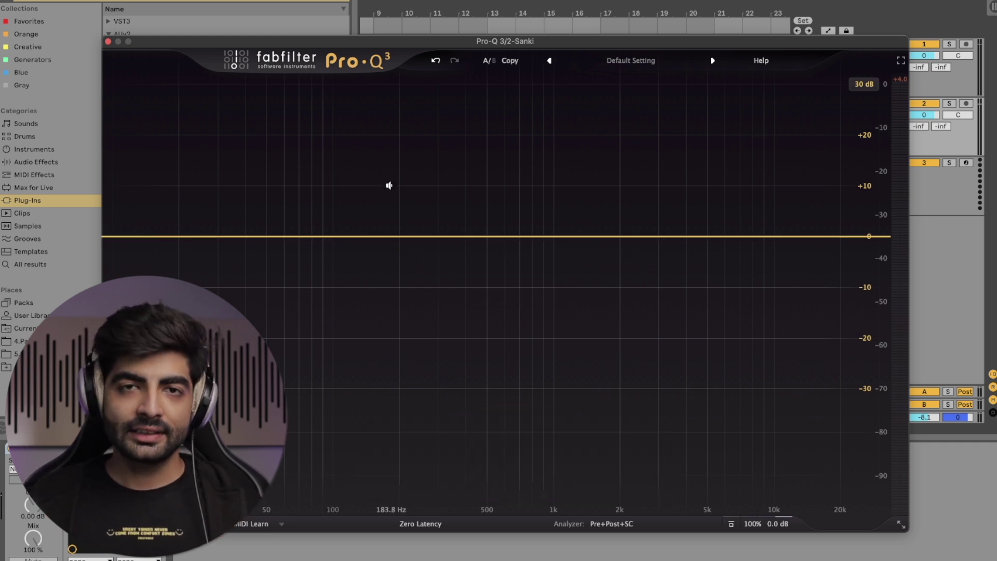
pyautogui.moveTo(324, 238); pyautogui.dragTo(326, 259)
pyautogui.moveTo(497, 235); pyautogui.dragTo(571, 264)
pyautogui.scroll(3, 581, 164)
pyautogui.moveTo(690, 235); pyautogui.dragTo(674, 223)
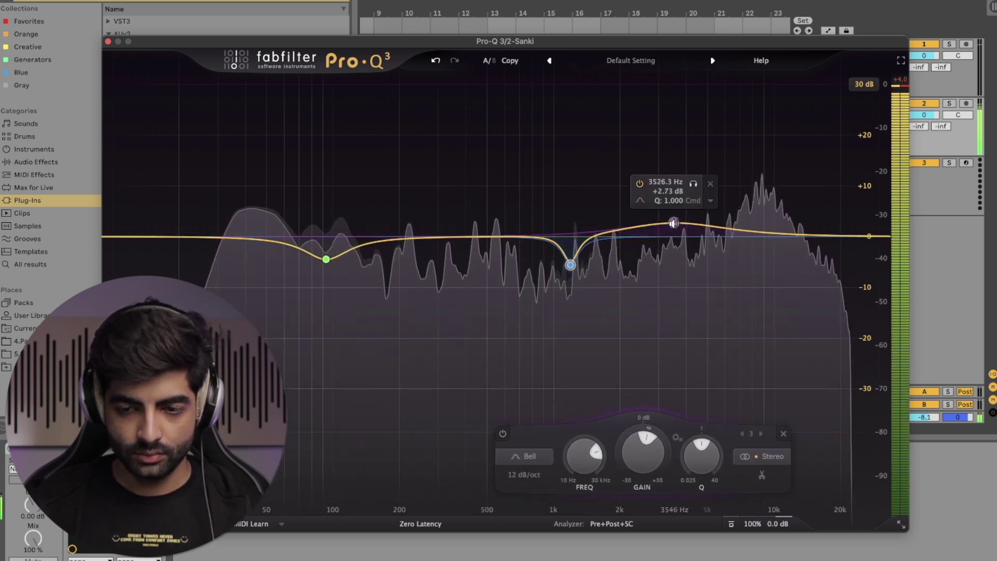
# - Change the bell near 3.5 kHz to a High Cut, steepen it to 48 dB/oct, and shift it to about 3.8 kHz
pyautogui.rightClick(673, 222)
pyautogui.moveTo(748, 288)
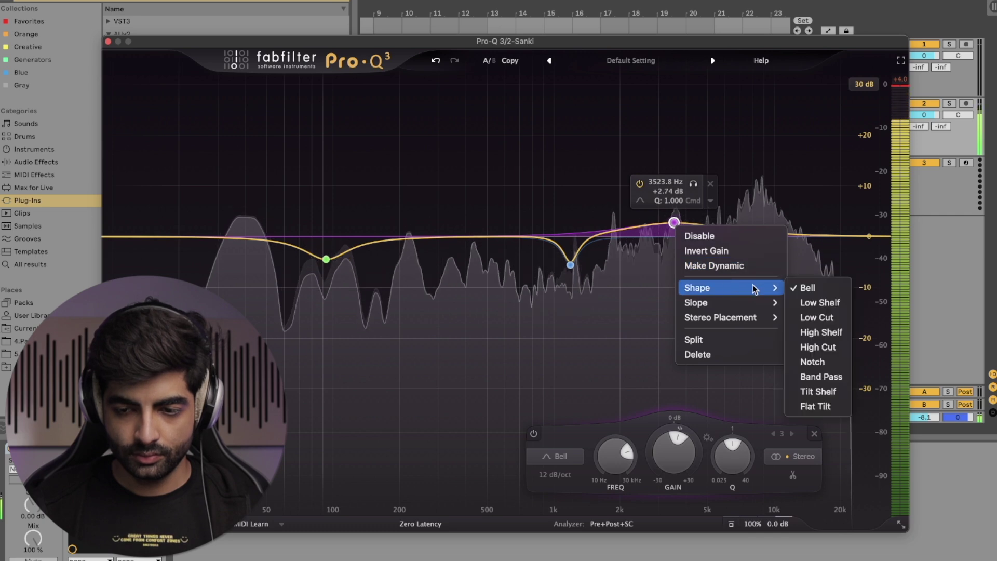
pyautogui.click(817, 347)
pyautogui.scroll(5, 677, 240)
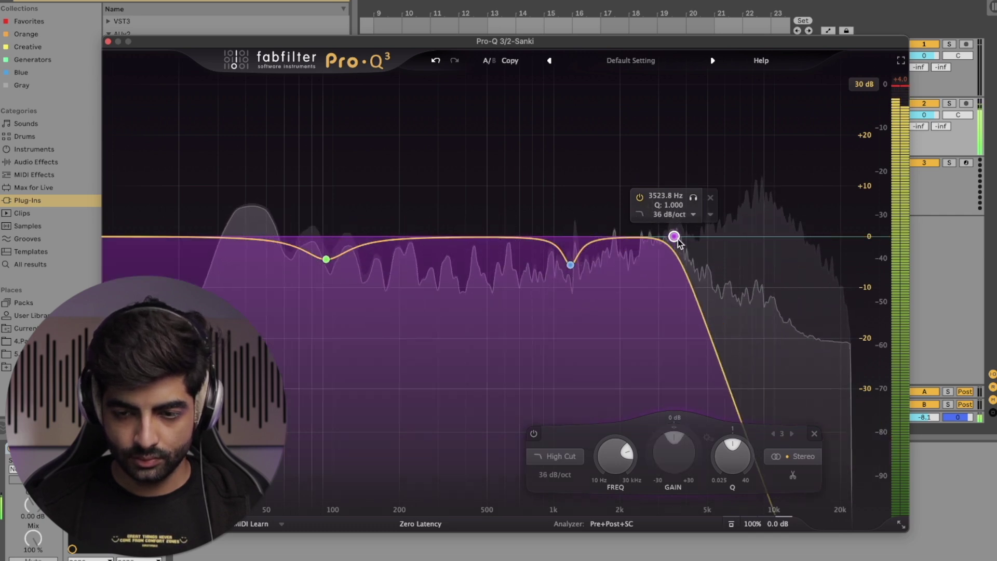
pyautogui.moveTo(677, 240); pyautogui.dragTo(685, 240)
pyautogui.press('space')
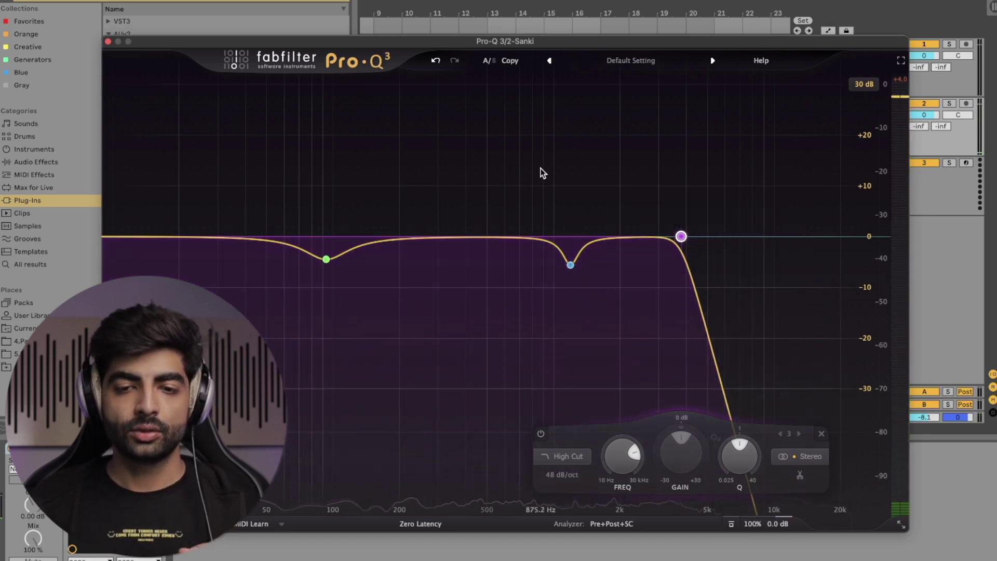
# - Undo the recent band edits back to the lowest bell cut, and redo them
pyautogui.click(434, 62)
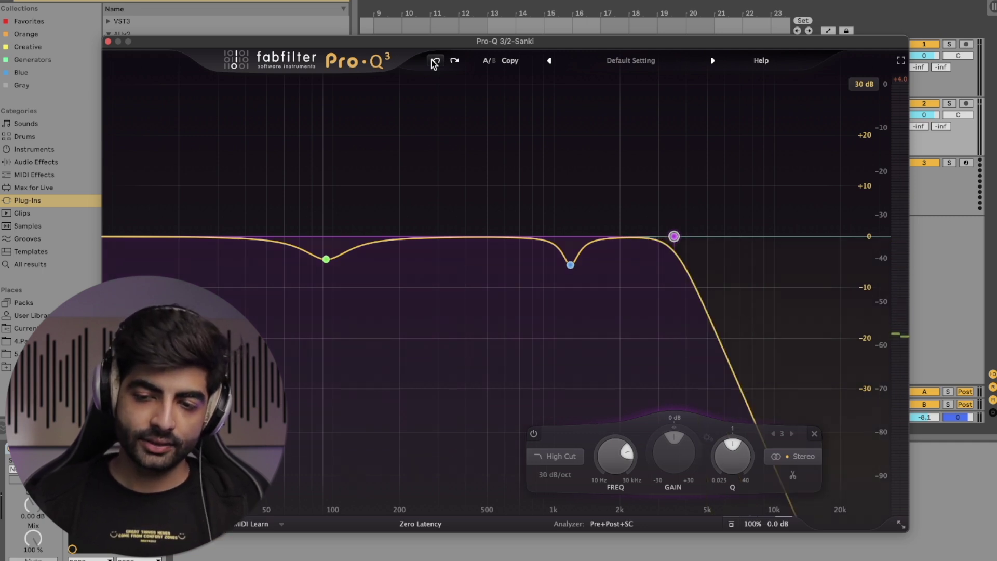
pyautogui.click(434, 63)
pyautogui.click(435, 62)
pyautogui.click(434, 63)
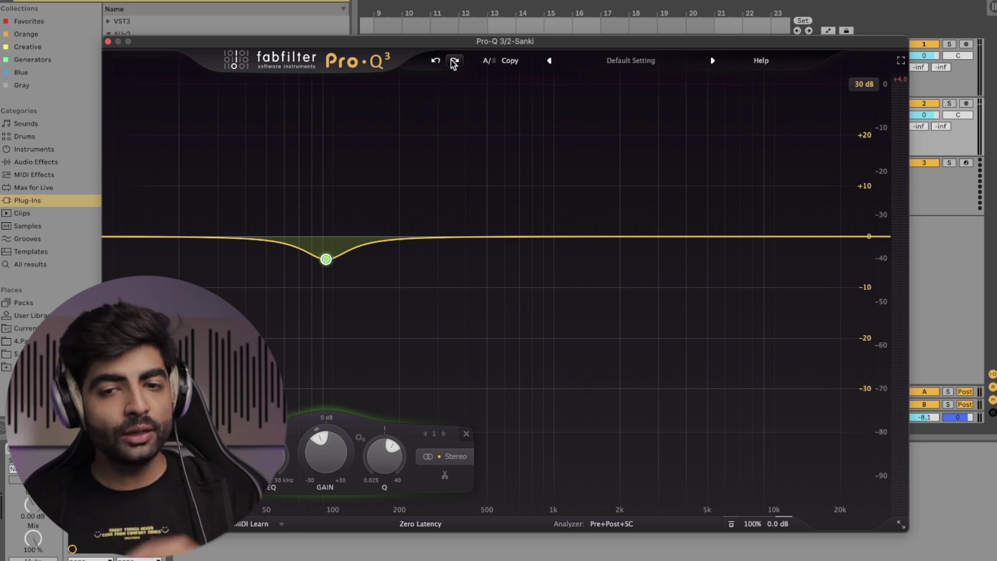
pyautogui.click(454, 62)
pyautogui.click(455, 63)
pyautogui.click(454, 62)
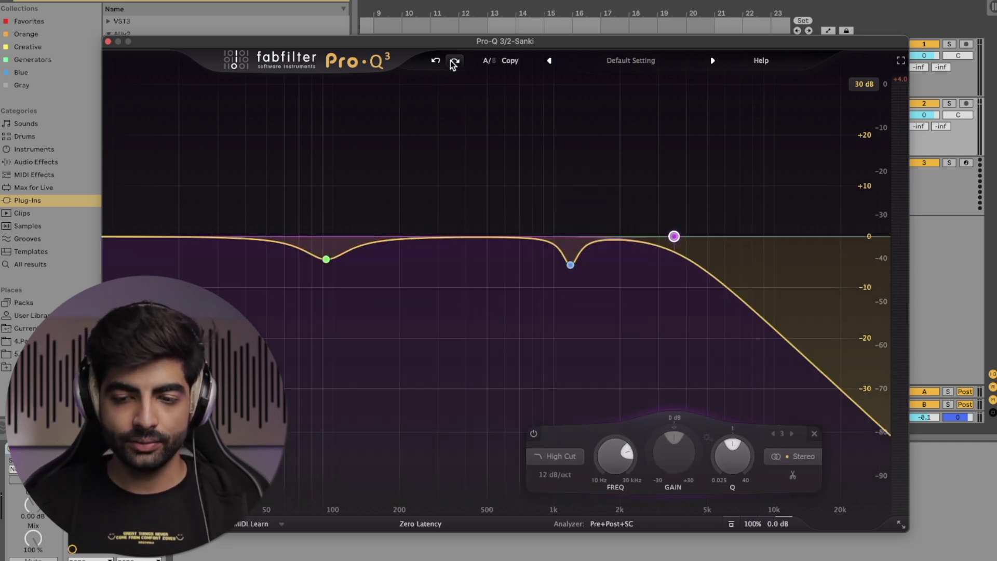
pyautogui.click(454, 62)
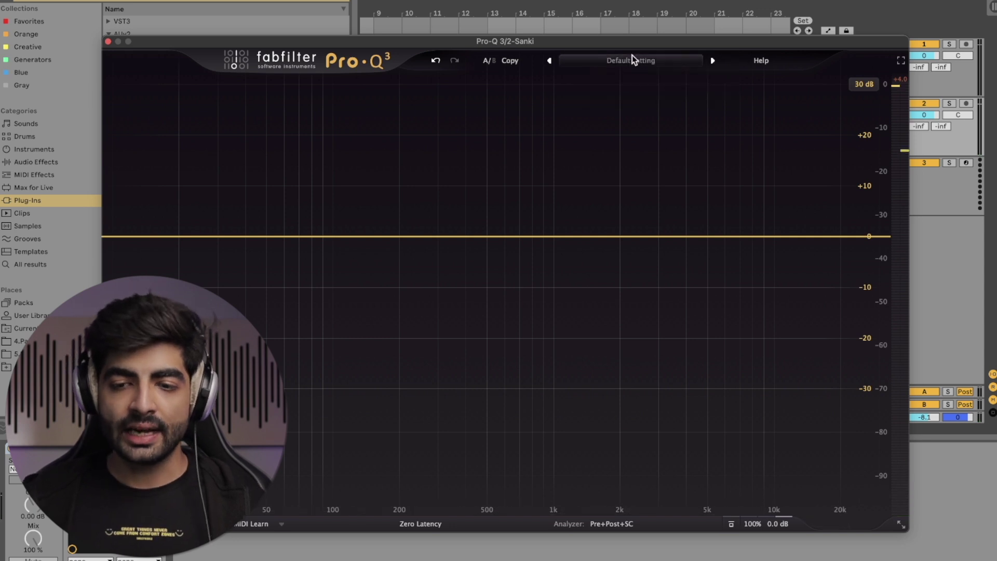
# - Load the Phone preset and audition it with playback
pyautogui.click(631, 60)
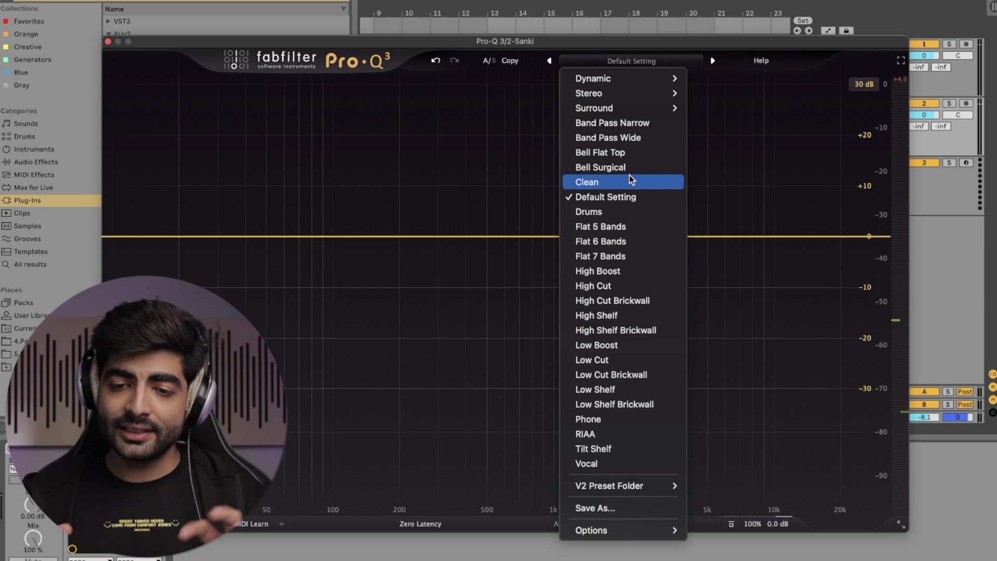
pyautogui.click(607, 425)
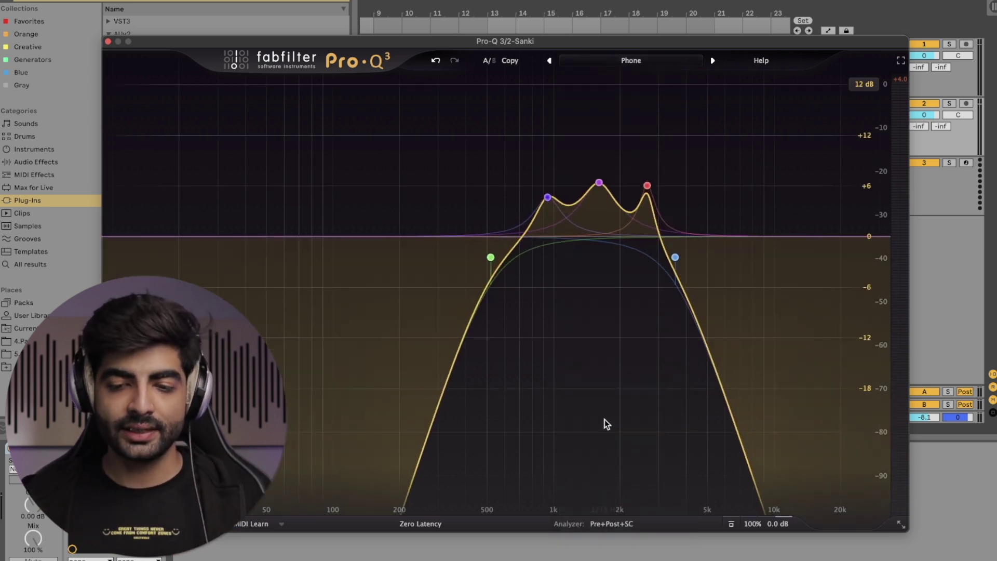
pyautogui.press('space')
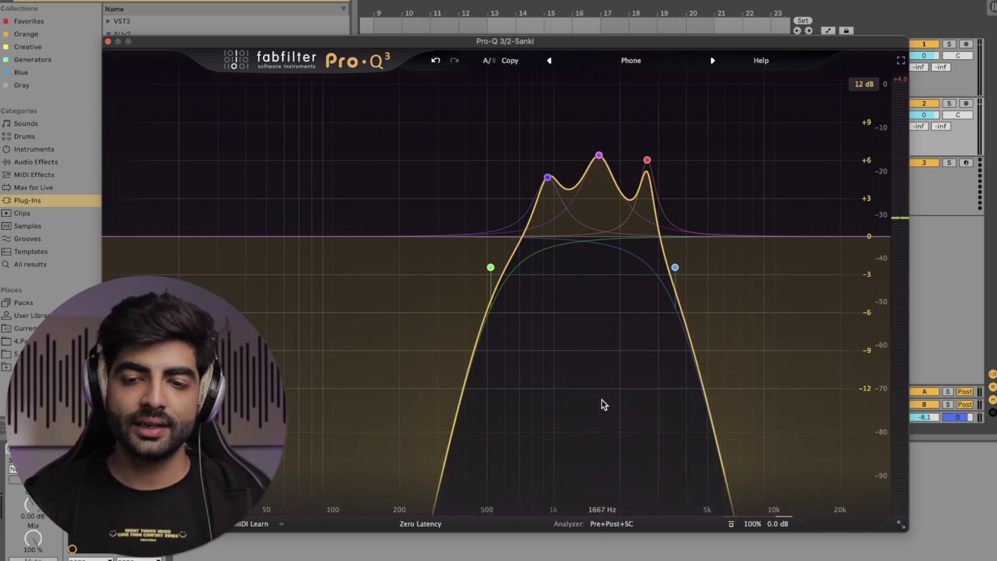
pyautogui.press('space')
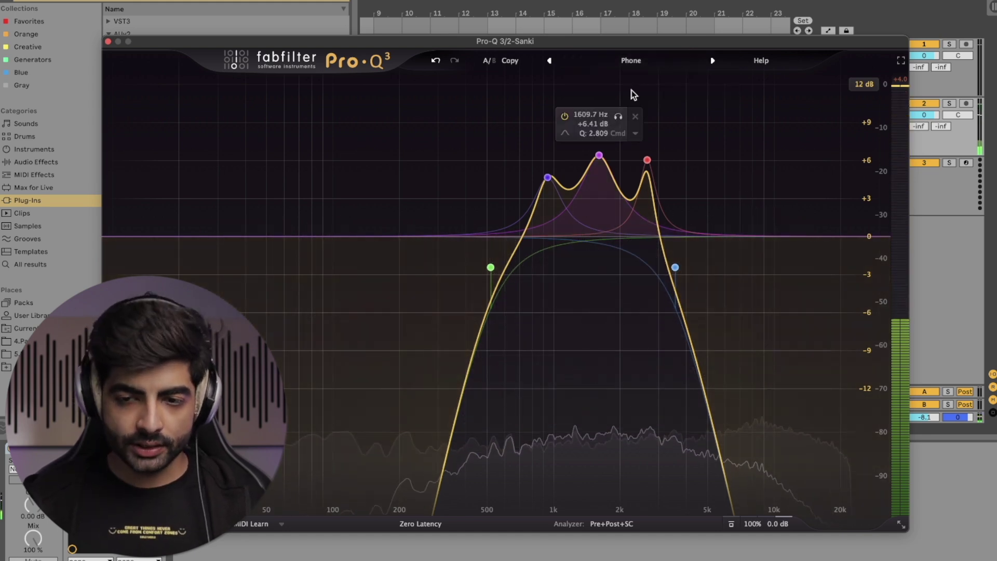
# - Load the Drums preset and select its bell and shelf bands together
pyautogui.click(637, 61)
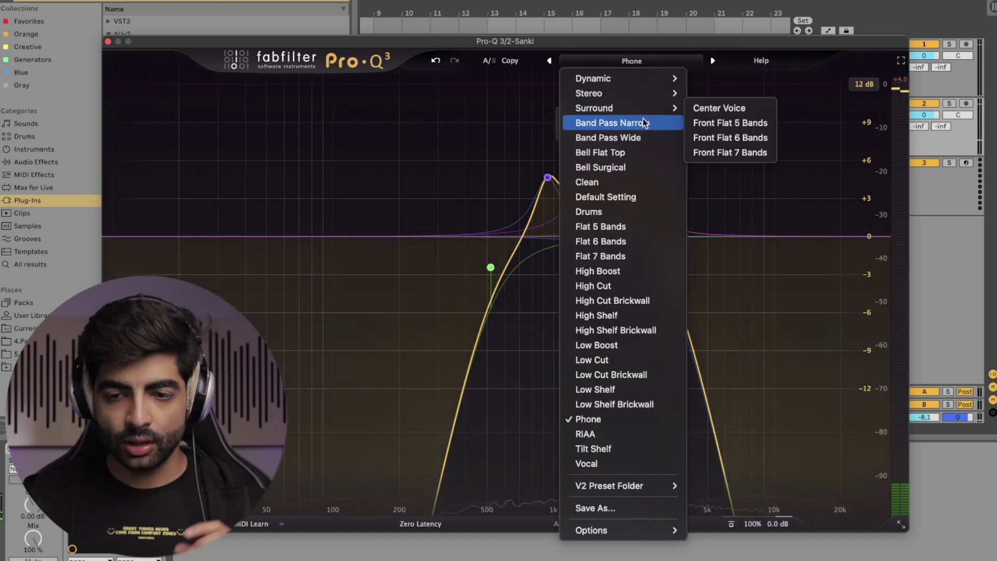
pyautogui.click(629, 209)
pyautogui.moveTo(202, 161); pyautogui.dragTo(809, 271)
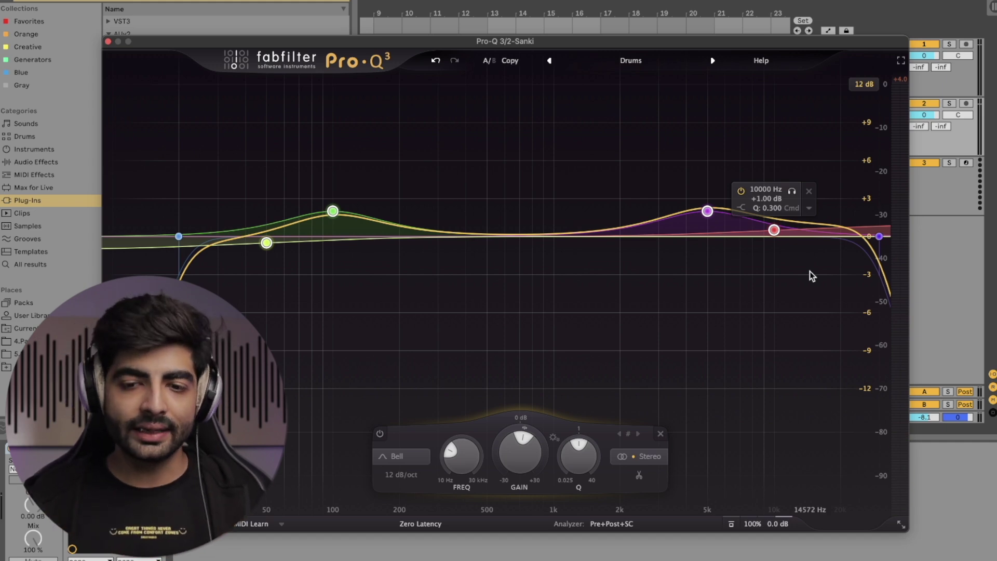
# - Try the Flat 5 Bands preset and the Flat 7 Bands preset during playback
pyautogui.click(632, 60)
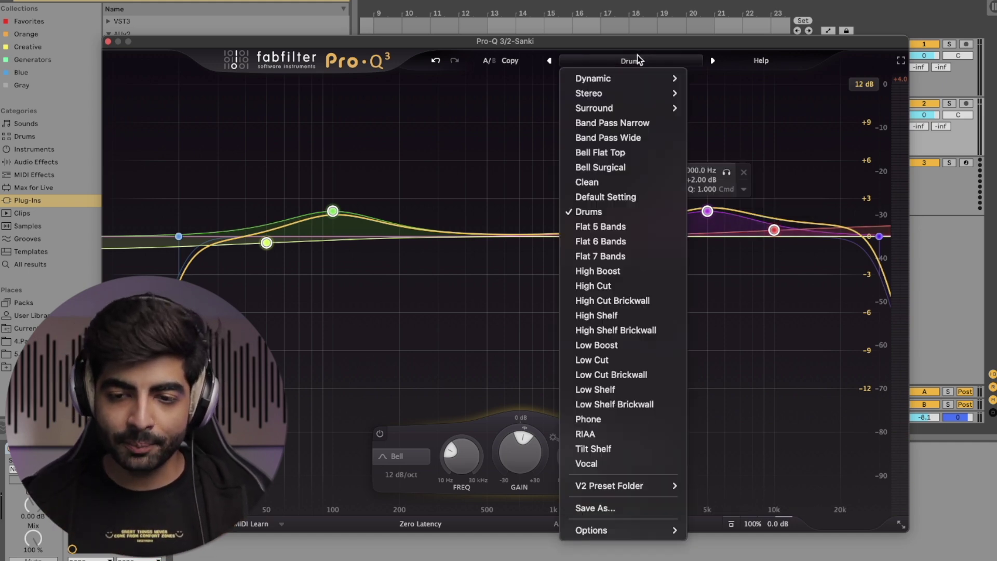
pyautogui.click(638, 226)
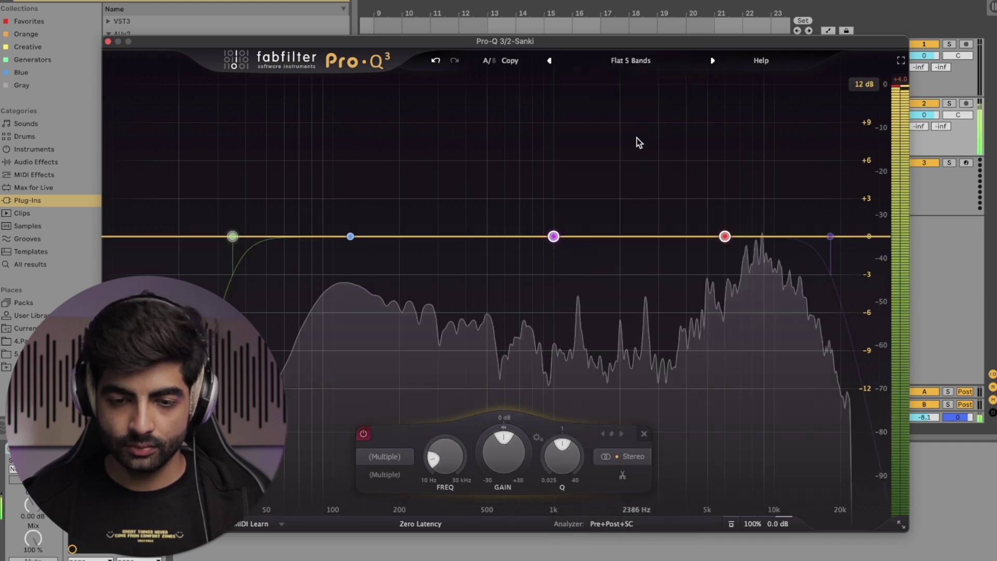
pyautogui.click(631, 60)
pyautogui.click(609, 257)
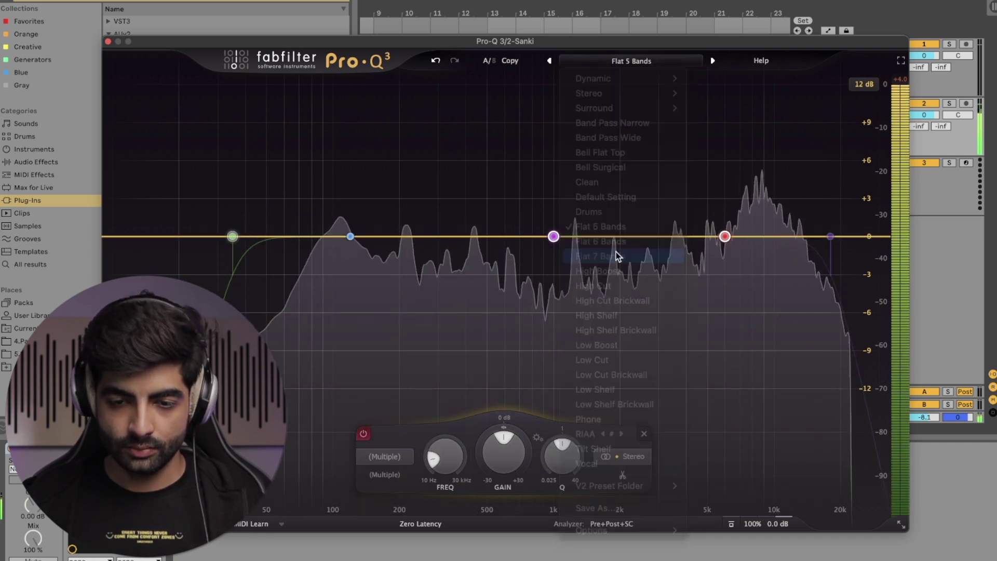
# - Audition the High Cut preset, followed by the High Cut Brickwall preset
pyautogui.click(614, 62)
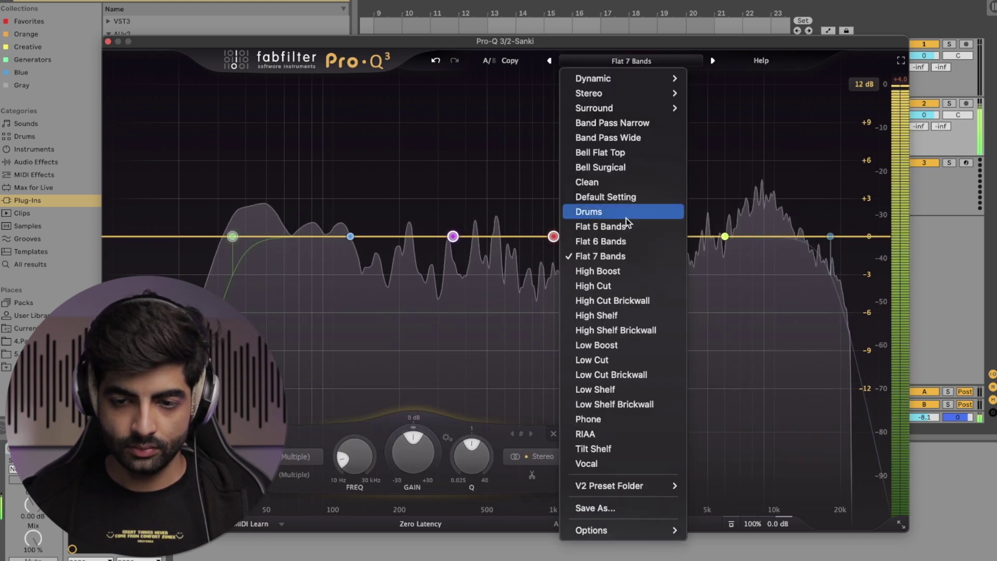
pyautogui.click(609, 280)
pyautogui.click(631, 60)
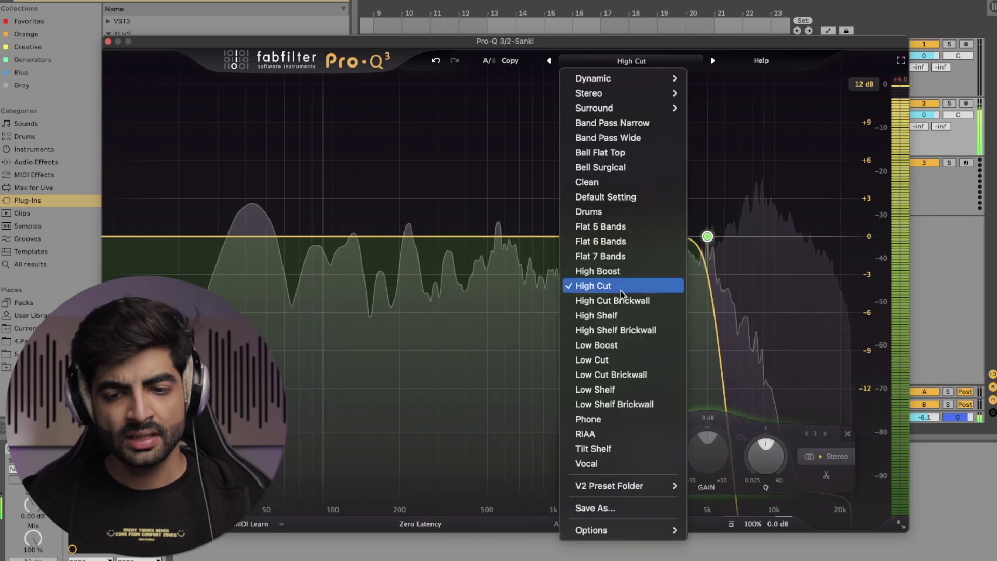
pyautogui.click(618, 303)
# - Audition the High Shelf preset, followed by the Low Boost preset
pyautogui.click(632, 60)
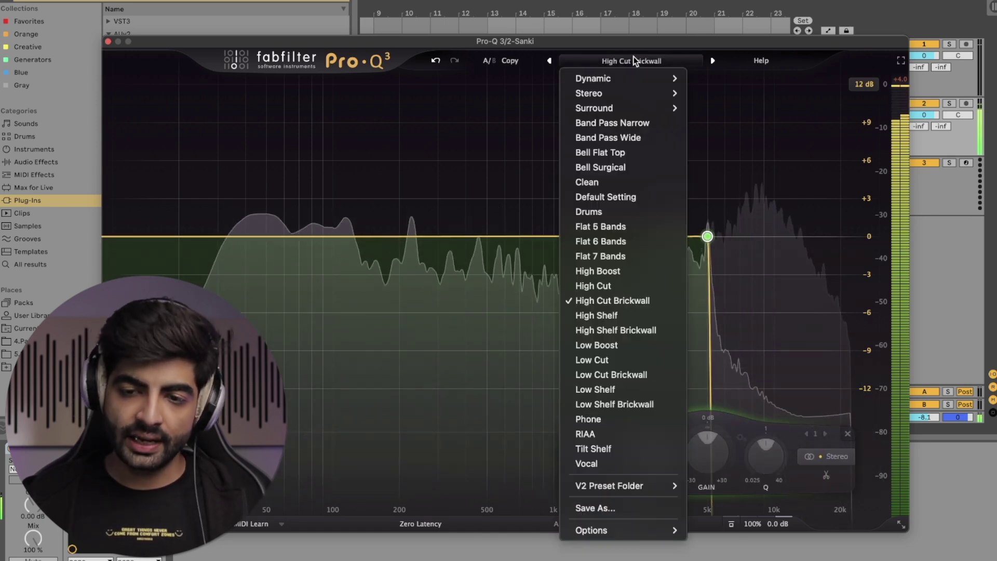
pyautogui.click(630, 315)
pyautogui.click(626, 62)
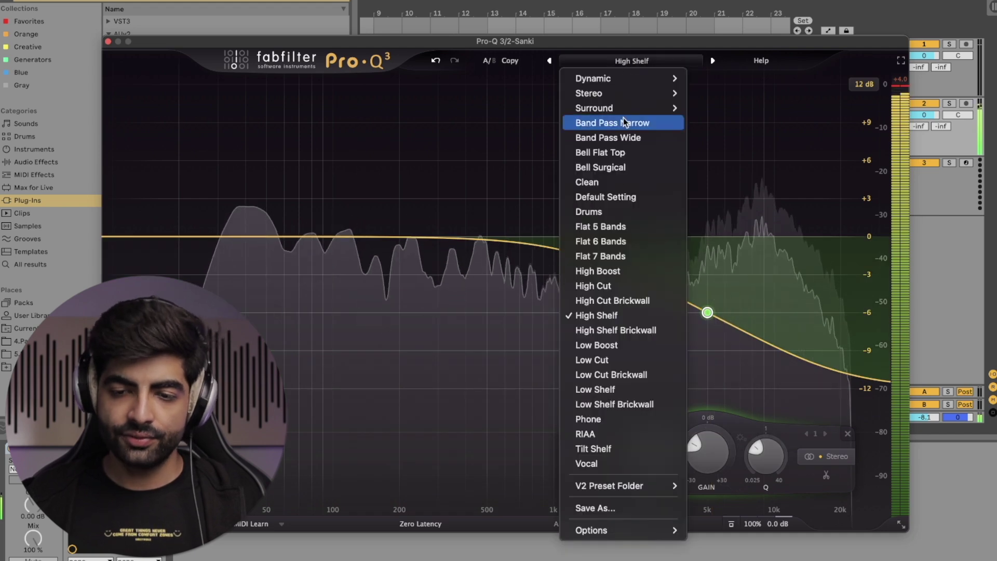
pyautogui.click(607, 345)
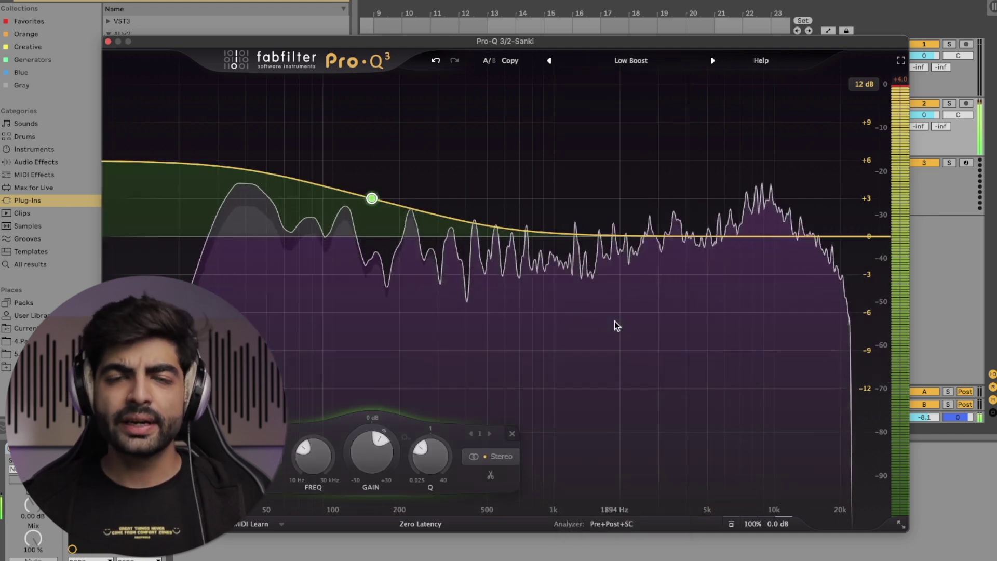
# - Load the Clean preset in place of Low Boost to clear the equalizer bands, and toggle playback
pyautogui.click(615, 321)
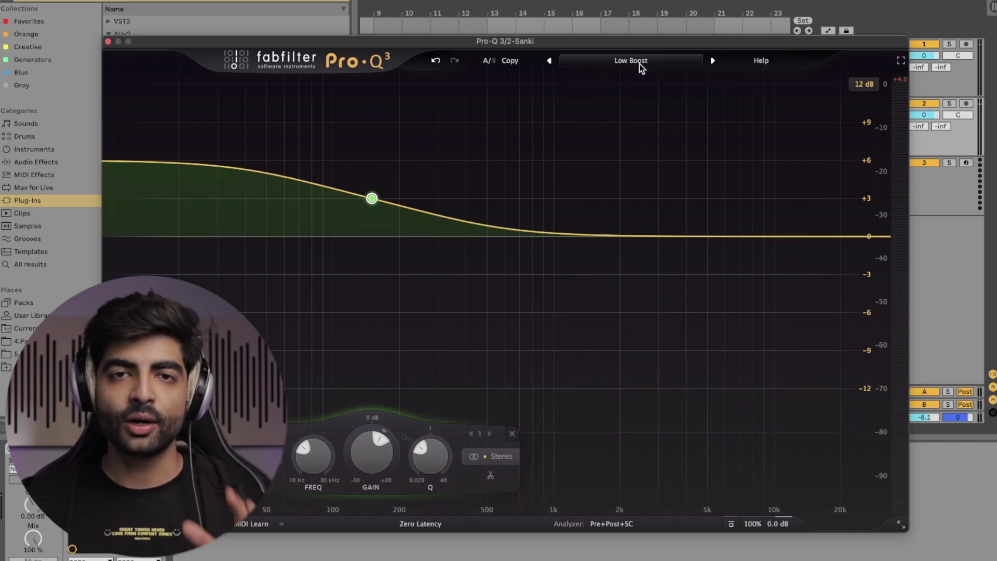
pyautogui.click(646, 59)
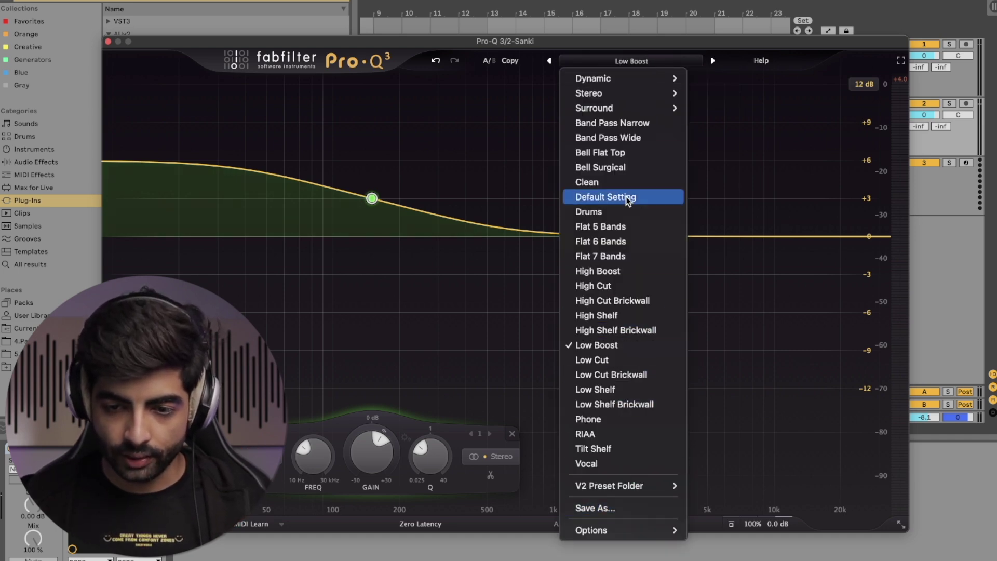
pyautogui.click(621, 186)
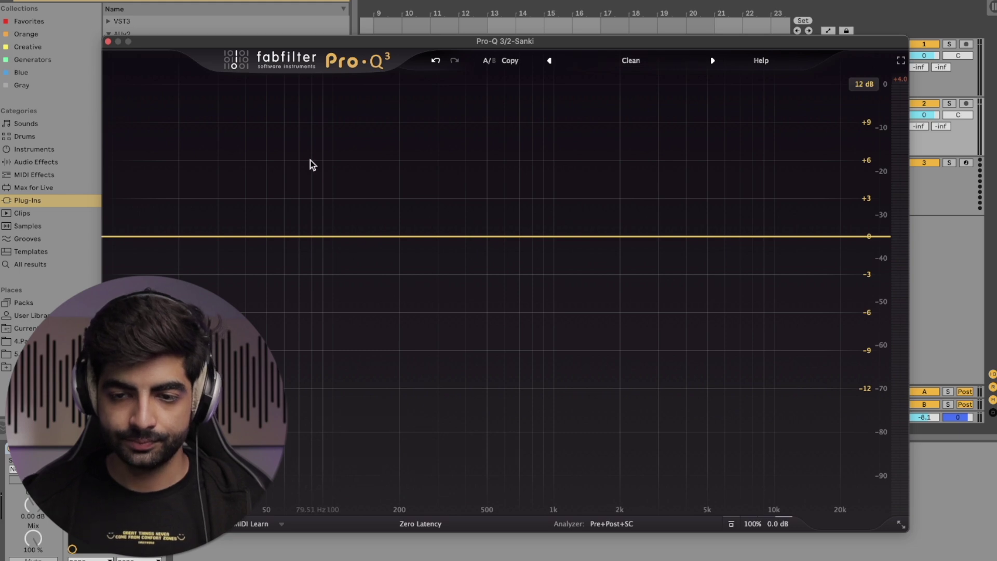
pyautogui.press('space')
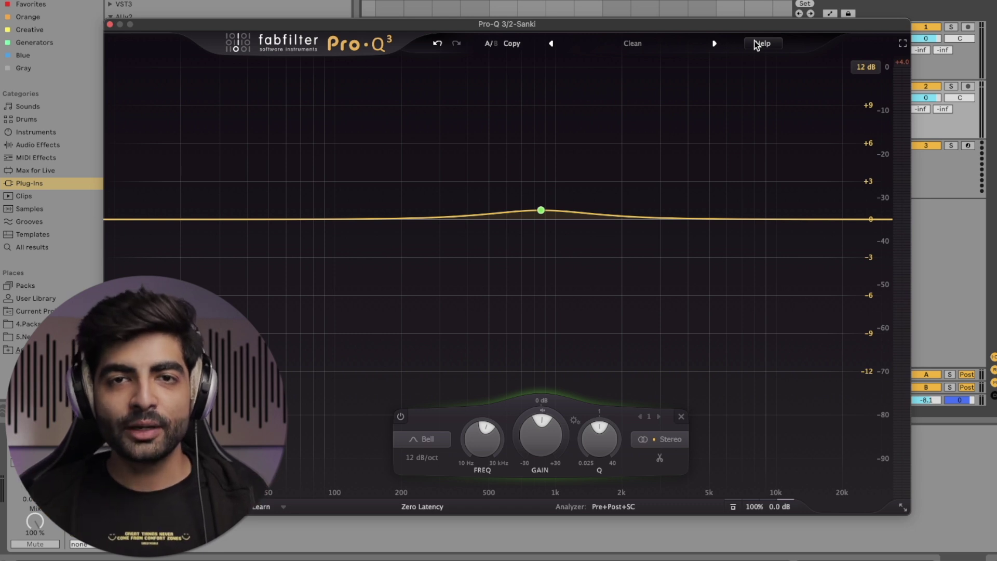
# - Open the plug-in's help options to view the interactive help hints setting
pyautogui.moveTo(540, 438)
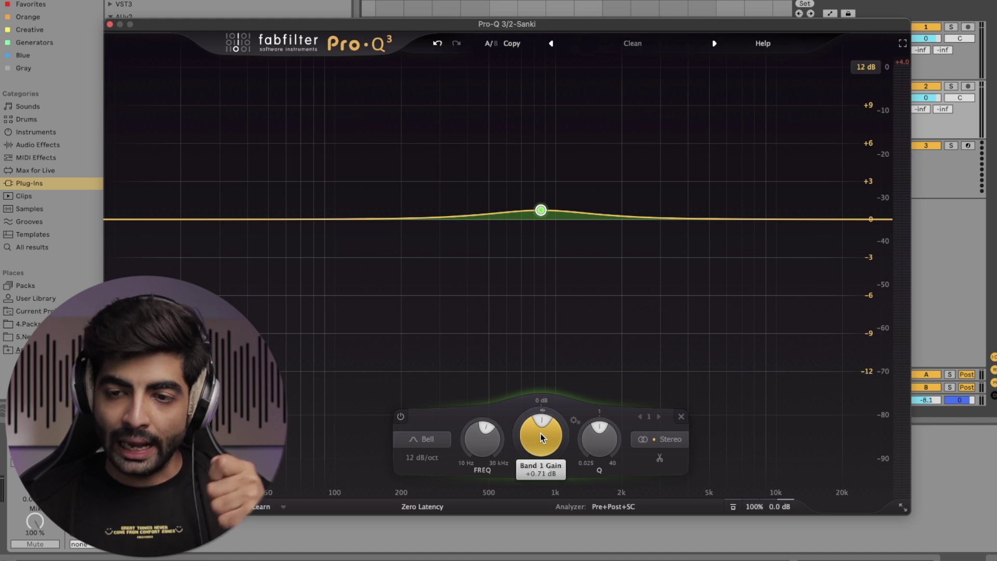
pyautogui.click(763, 43)
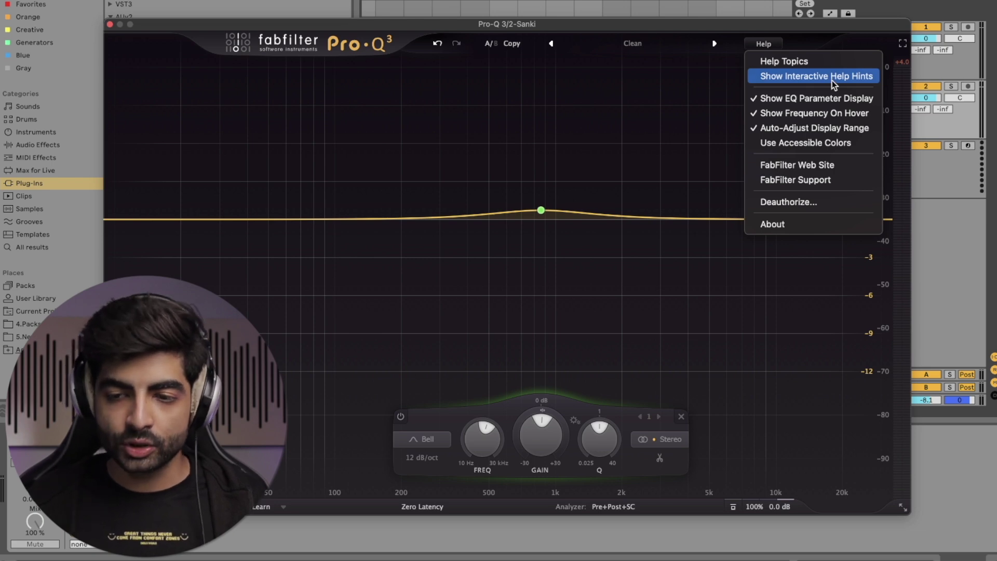
# - Turn on the interactive help hints and raise the band's gain to about +2.8 dB
pyautogui.click(832, 80)
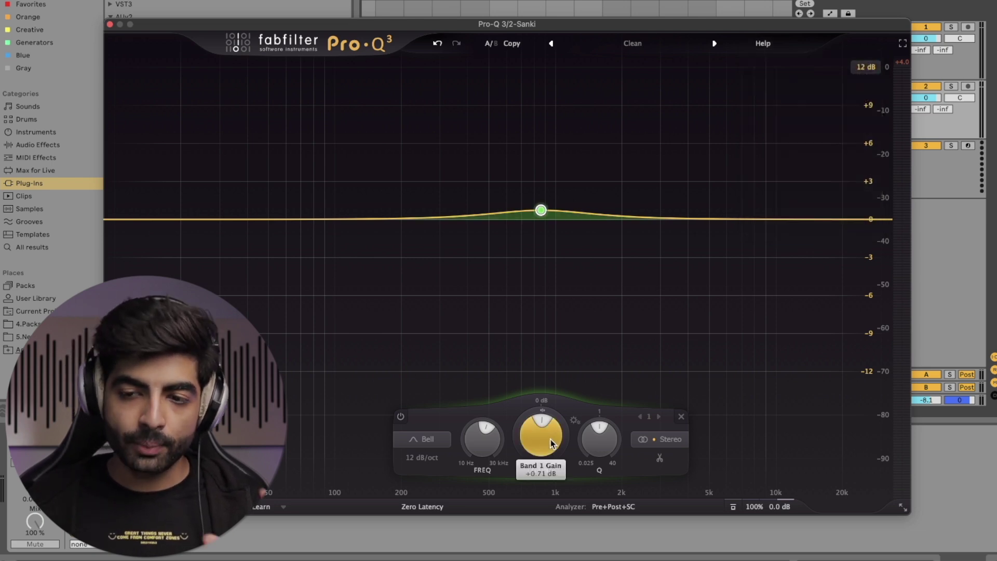
pyautogui.moveTo(552, 443)
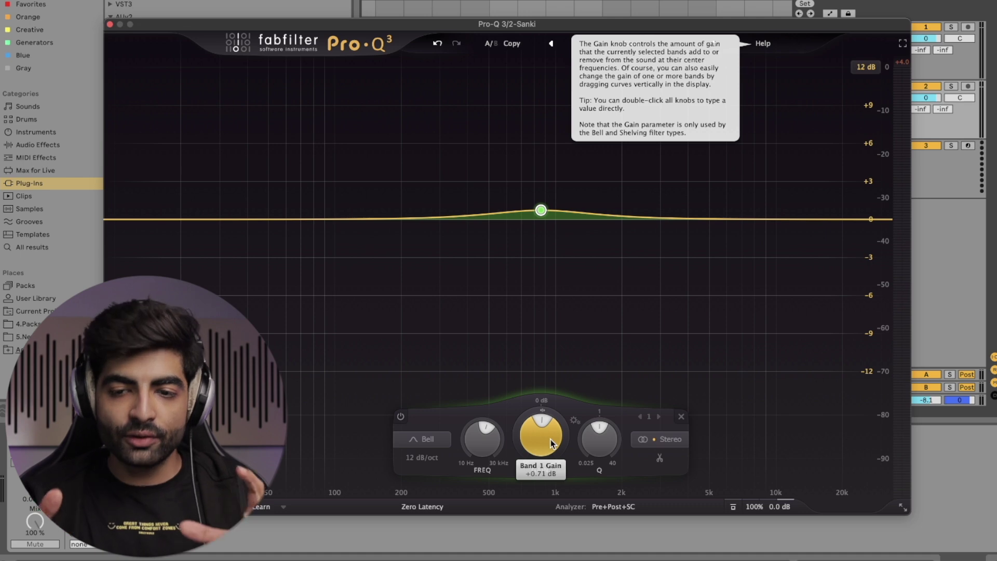
pyautogui.scroll(2, 552, 443)
# - Toggle the EQ parameter display on and off, and enable showing the frequency on hover
pyautogui.click(763, 43)
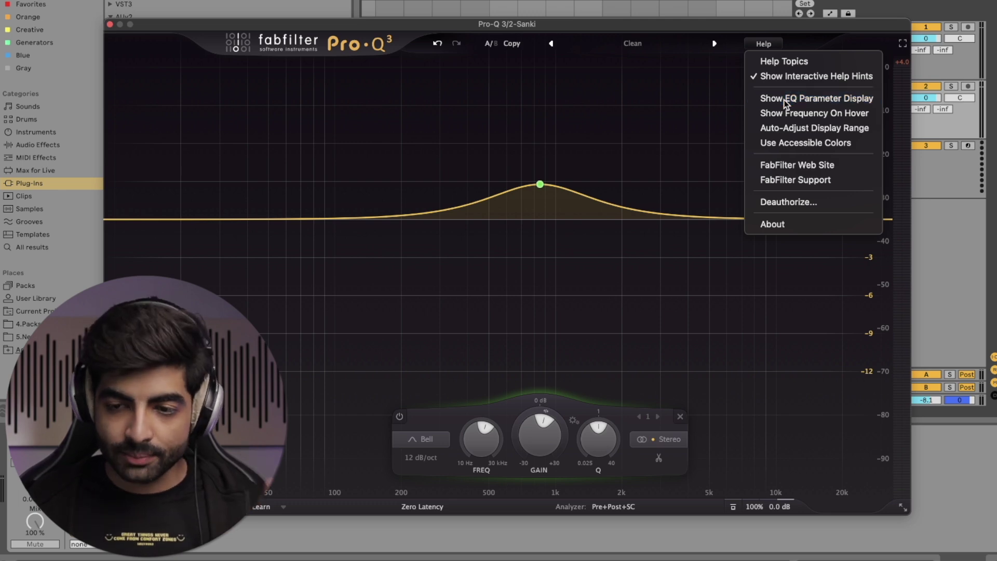
pyautogui.click(785, 100)
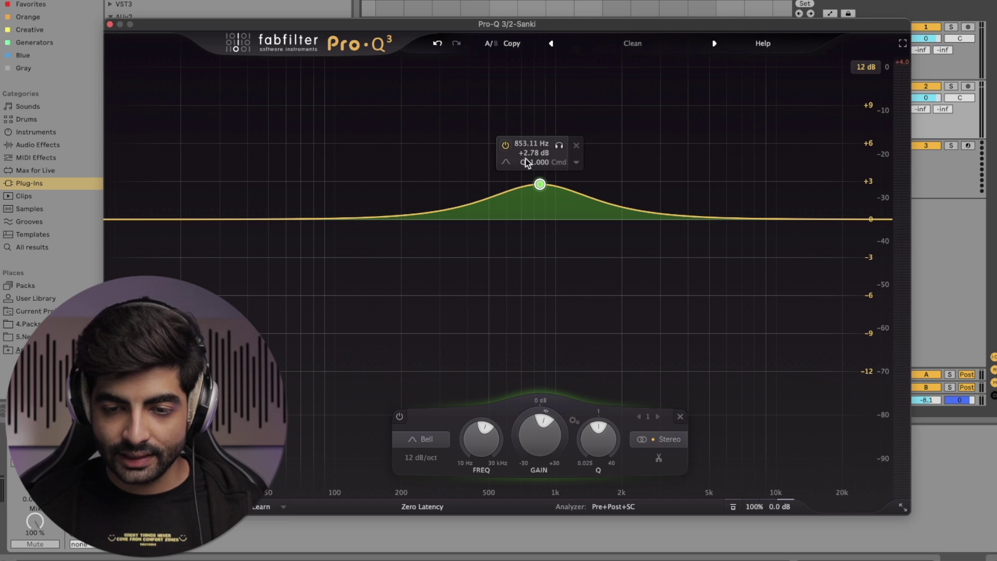
pyautogui.click(762, 43)
pyautogui.click(779, 100)
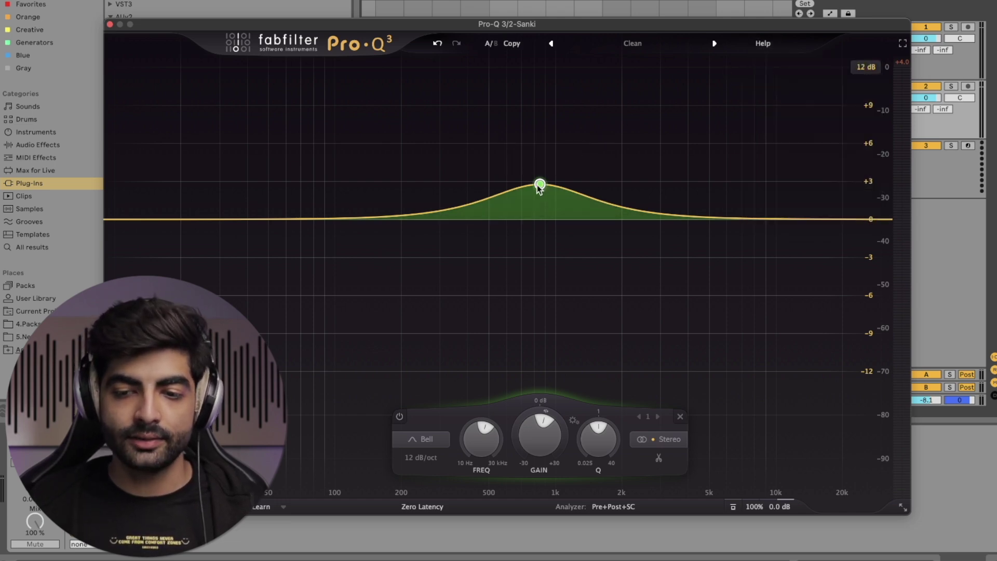
pyautogui.click(763, 43)
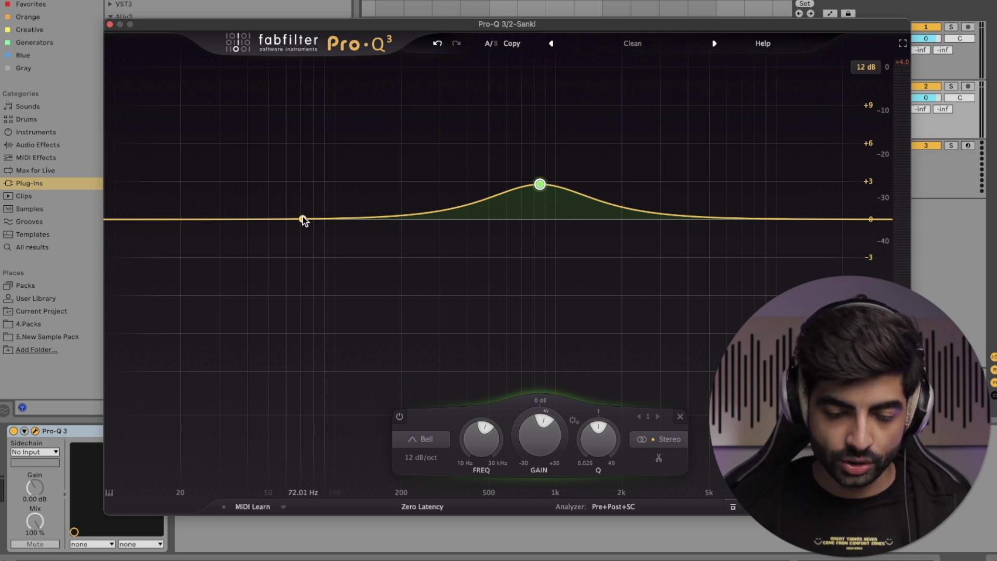
# - Boost the band to about +7.7 dB near 885 Hz and enable Auto-Adjust Display Range
pyautogui.moveTo(540, 184); pyautogui.dragTo(549, 91)
pyautogui.moveTo(552, 19); pyautogui.dragTo(544, 123)
pyautogui.click(771, 48)
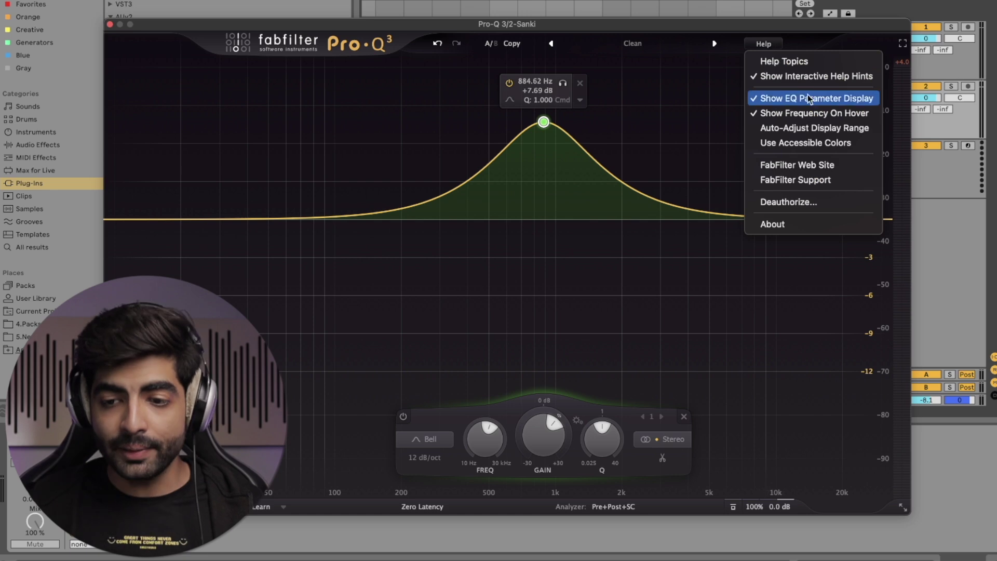
pyautogui.click(810, 130)
# - Test the automatic range by boosting the band to about +14 dB and pulling it down to about -6 dB
pyautogui.moveTo(543, 122); pyautogui.dragTo(547, 46)
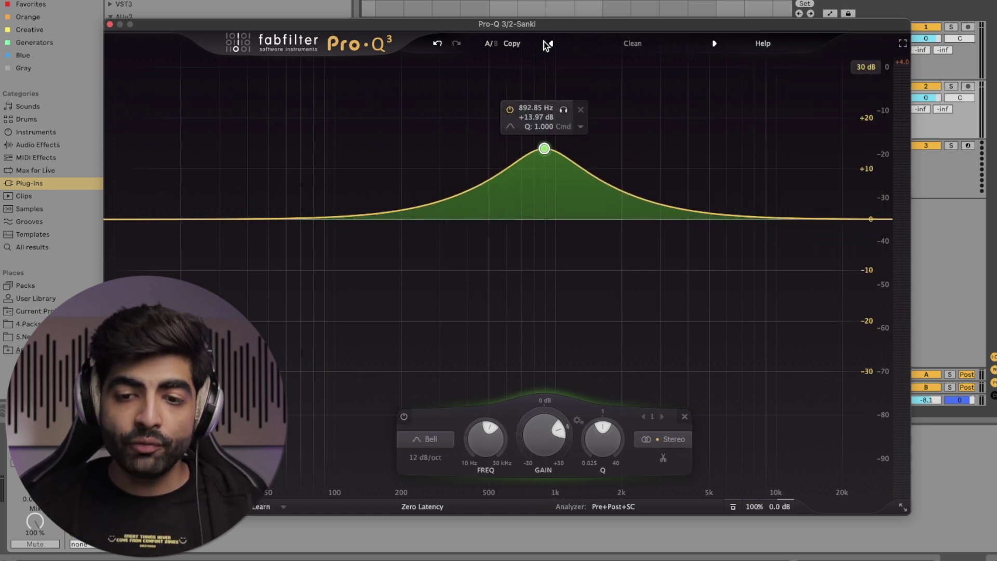
pyautogui.click(544, 149)
pyautogui.moveTo(544, 149); pyautogui.dragTo(547, 250)
# - Try display ranges of 12, 6 and 3 dB, and set the range back to 12 dB
pyautogui.click(864, 67)
pyautogui.click(859, 73)
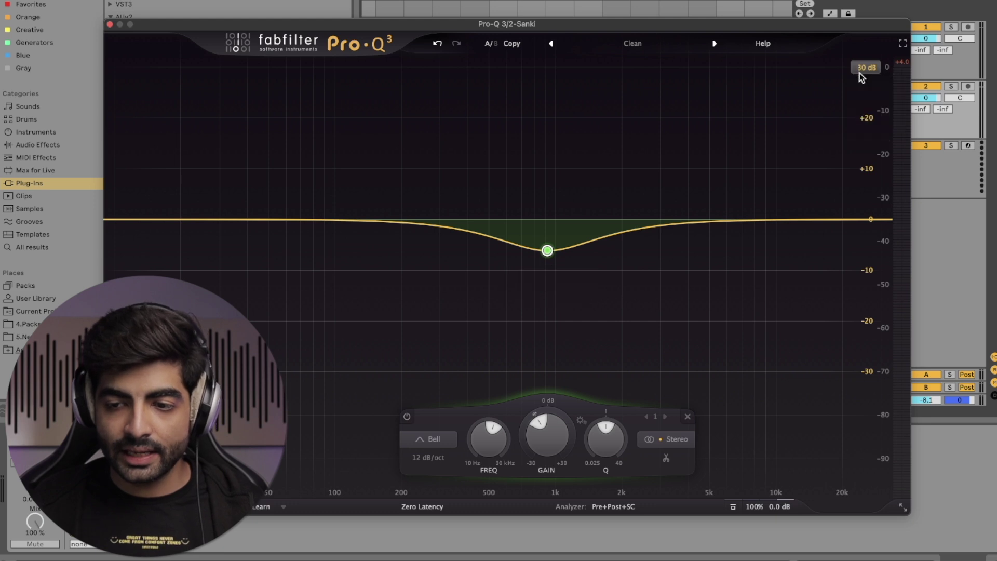
pyautogui.click(862, 68)
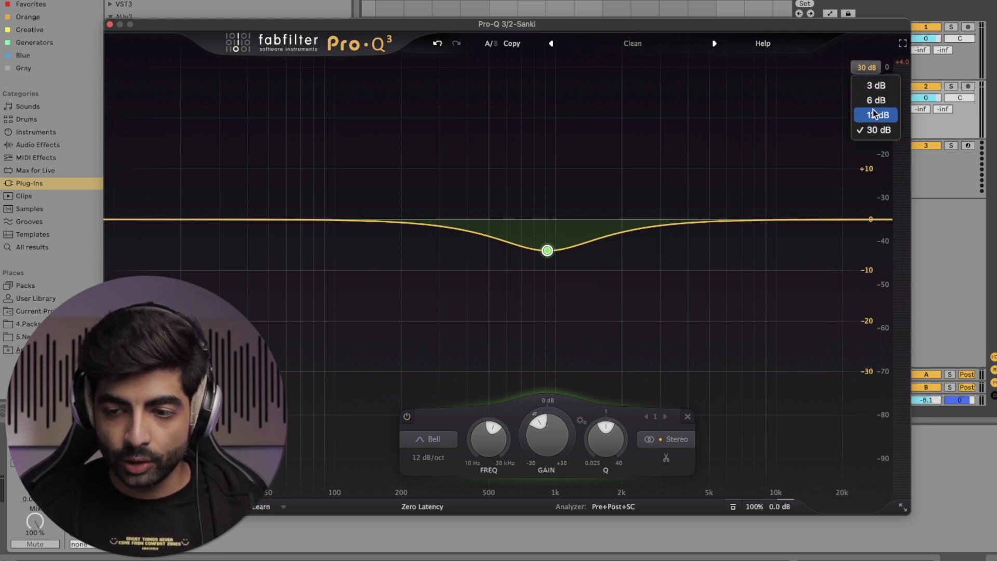
pyautogui.click(873, 109)
pyautogui.click(871, 76)
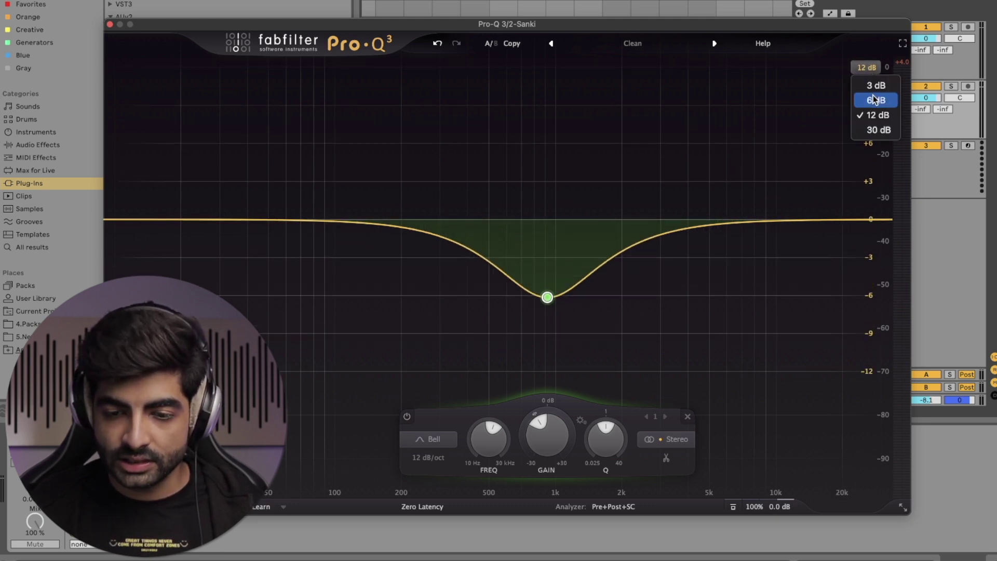
pyautogui.click(874, 96)
pyautogui.click(870, 72)
pyautogui.click(872, 83)
pyautogui.click(871, 78)
pyautogui.click(873, 117)
# - Delete the current band and create a new bell cut of about -2.8 dB near 1 kHz
pyautogui.press('Delete')
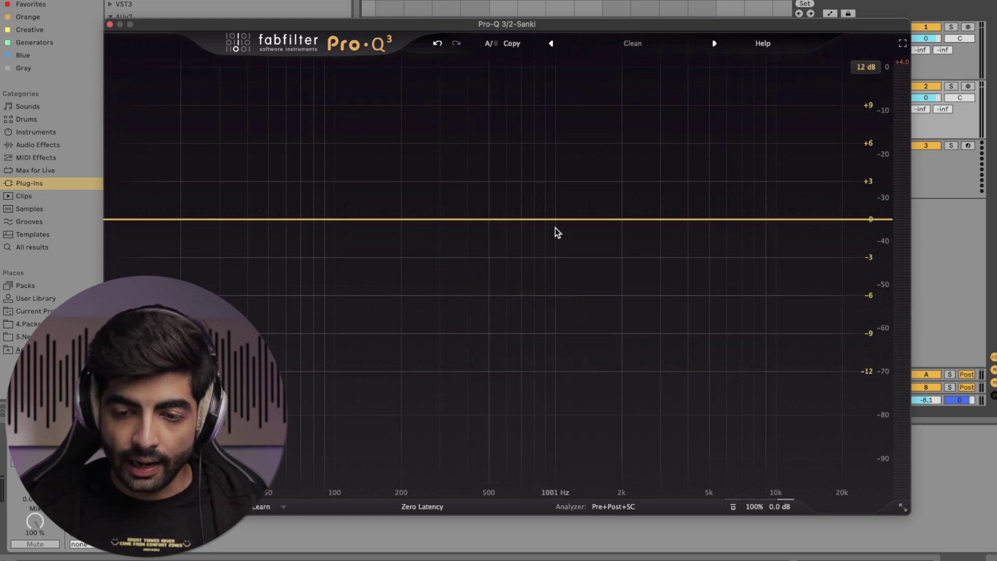
pyautogui.moveTo(556, 220); pyautogui.dragTo(556, 254)
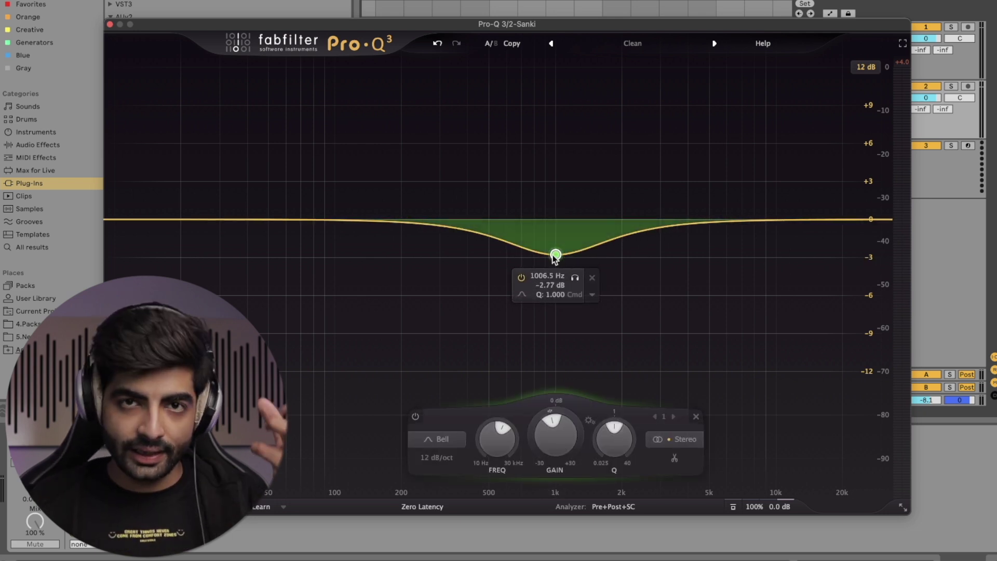
# - Set the display range to 30 dB and play the track to view the cut against the spectrum
pyautogui.click(867, 67)
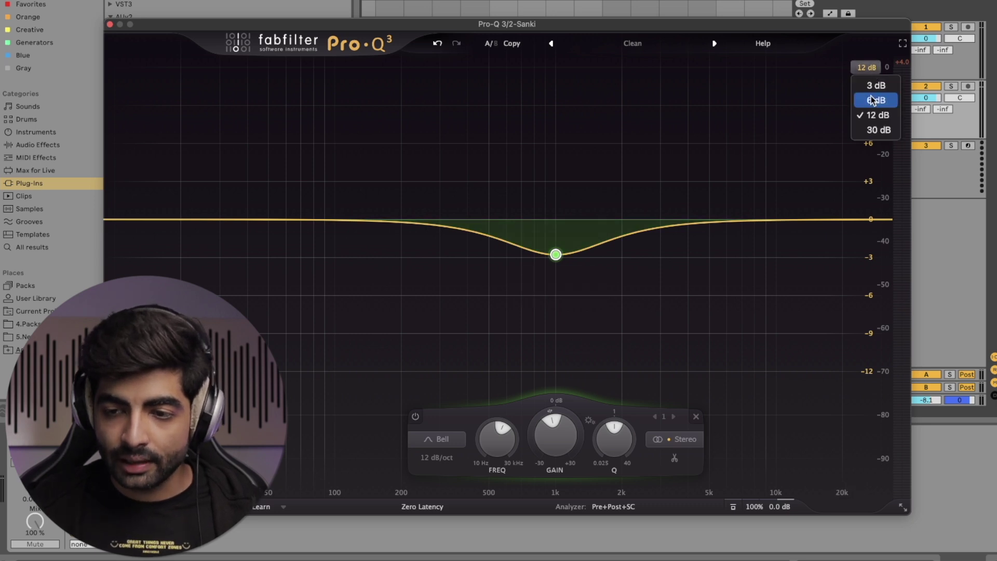
pyautogui.click(871, 129)
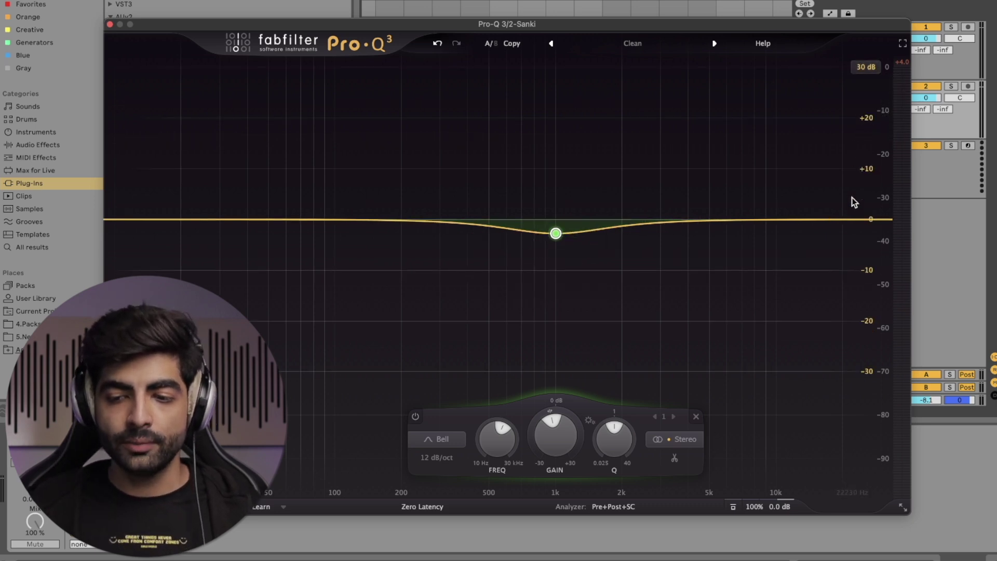
pyautogui.moveTo(556, 235)
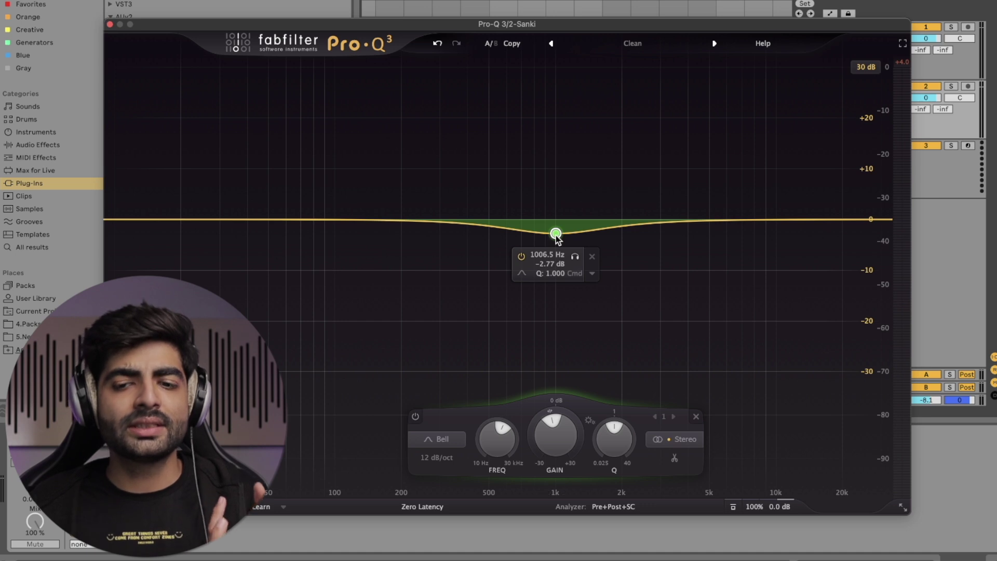
pyautogui.press('space')
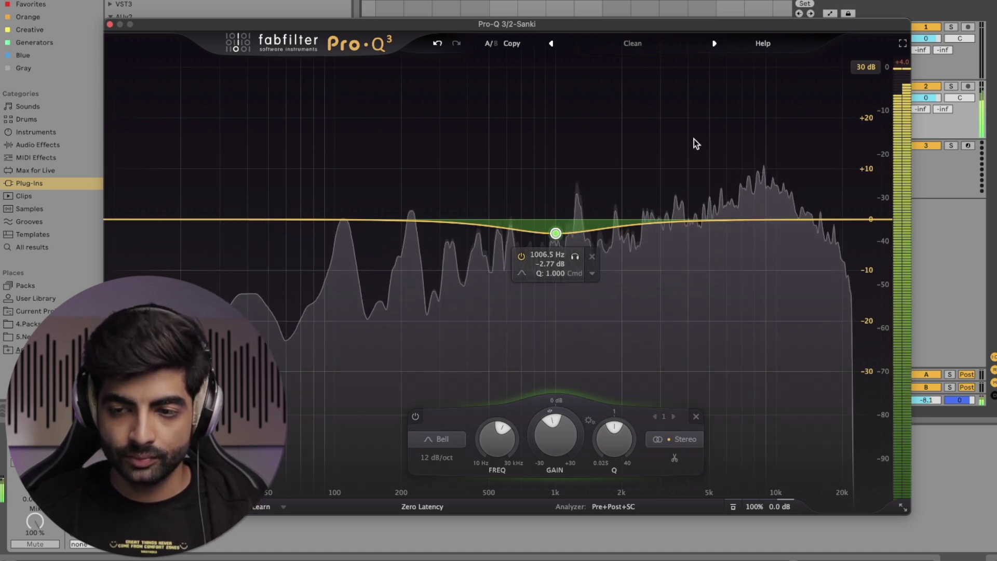
# - Set the display range to 3 dB and inspect the magnified 1 kHz cut
pyautogui.click(860, 67)
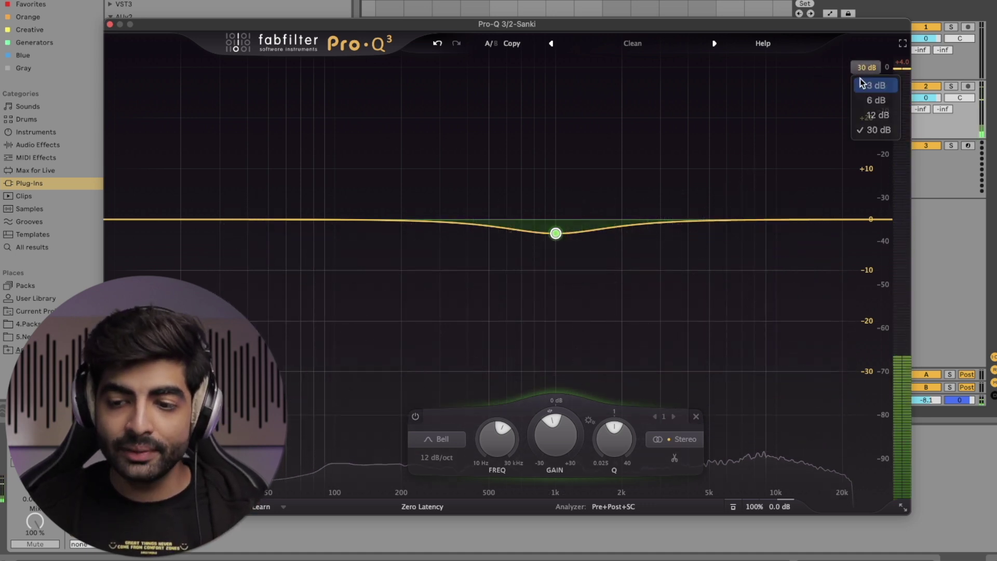
pyautogui.click(866, 78)
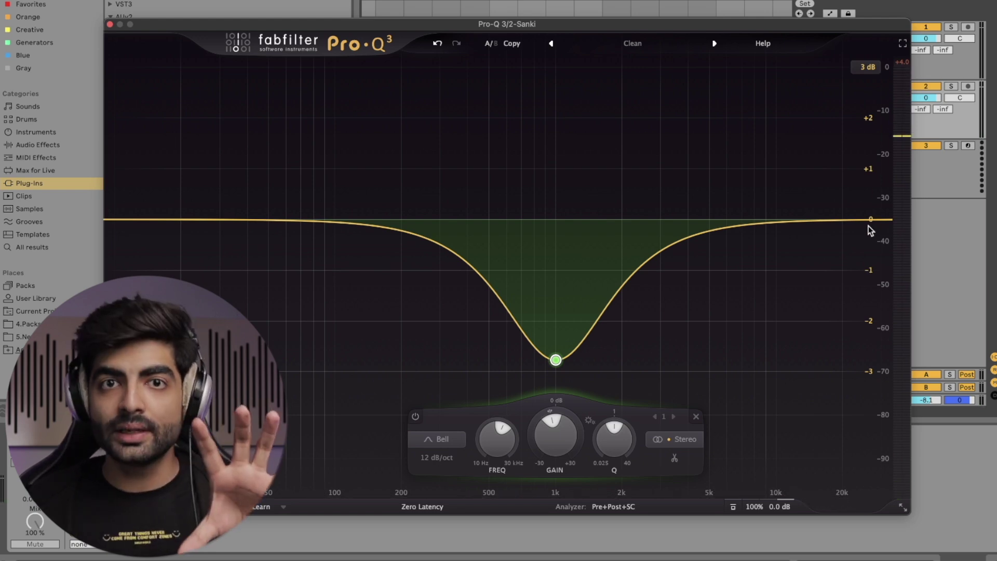
pyautogui.moveTo(555, 358)
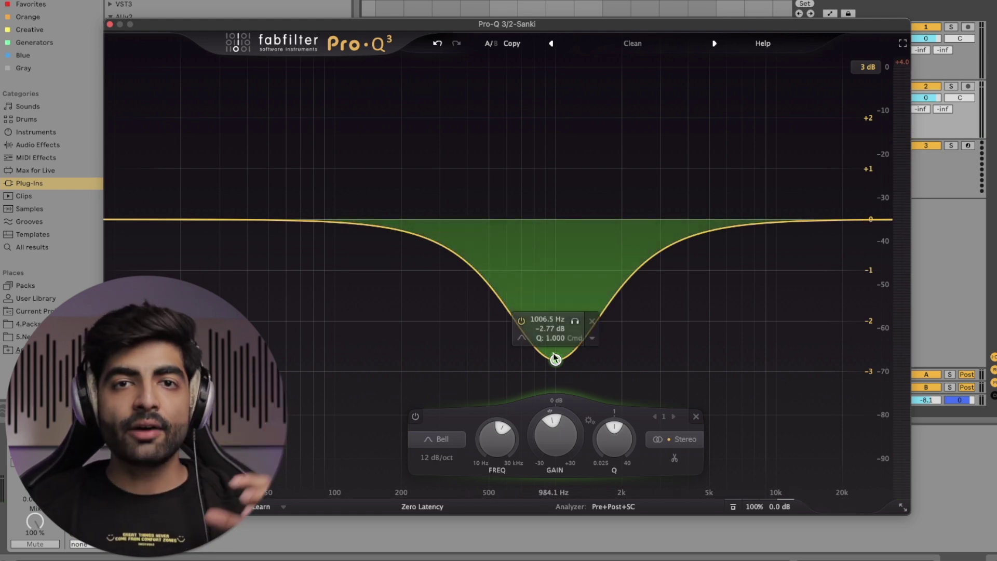
# - View the equalizer in full screen, return to the window size, and play the track briefly
pyautogui.click(755, 45)
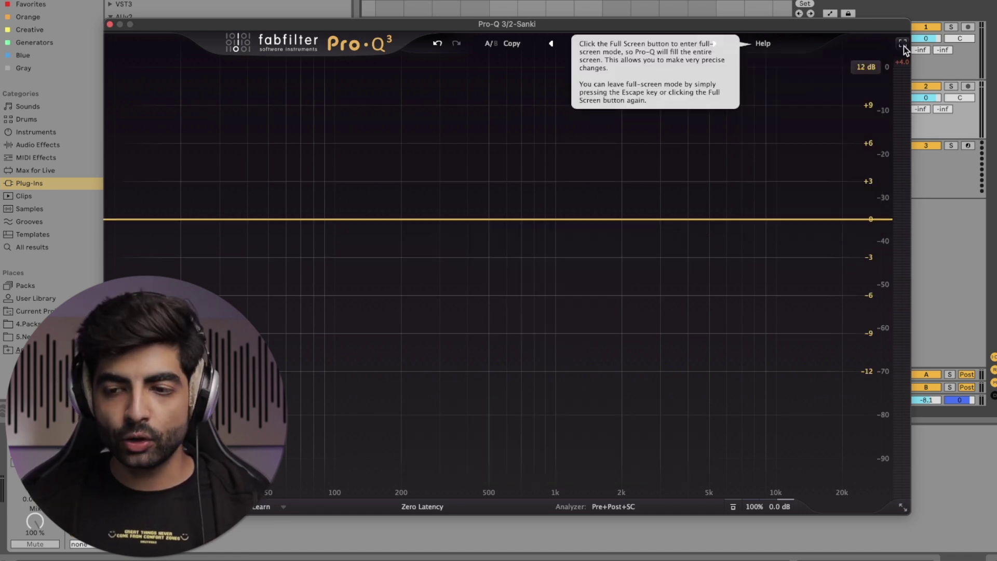
pyautogui.click(903, 46)
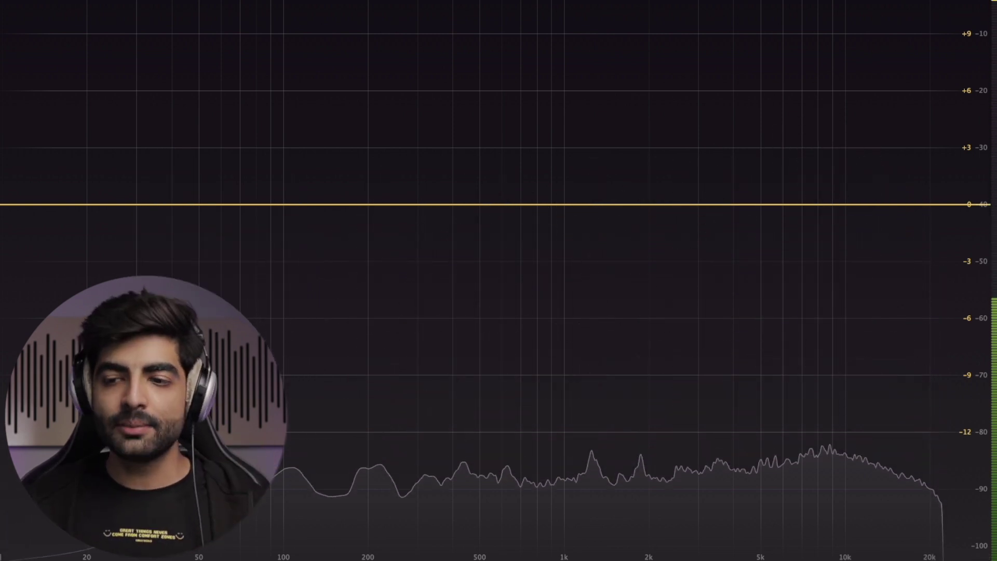
pyautogui.press('Escape')
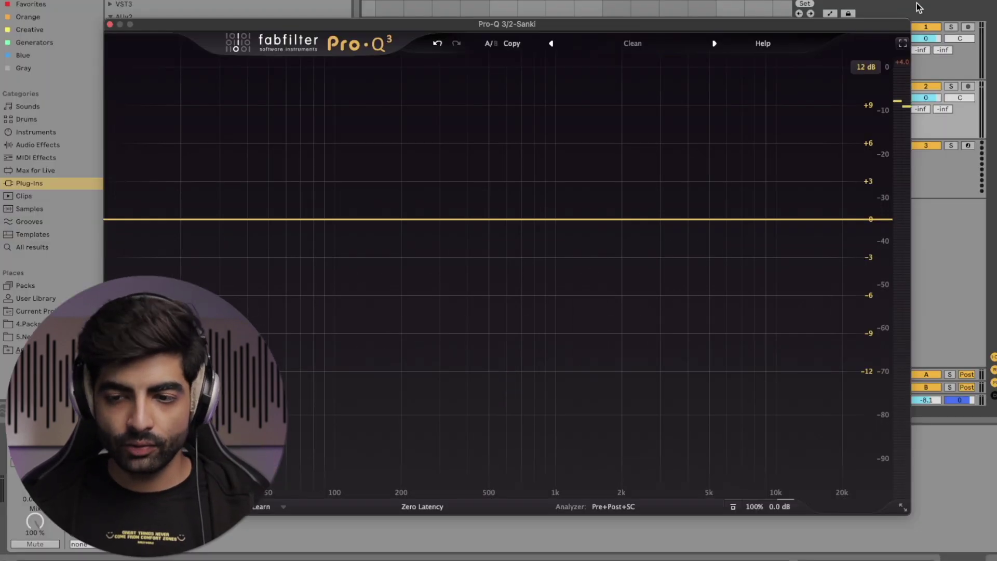
pyautogui.press('space')
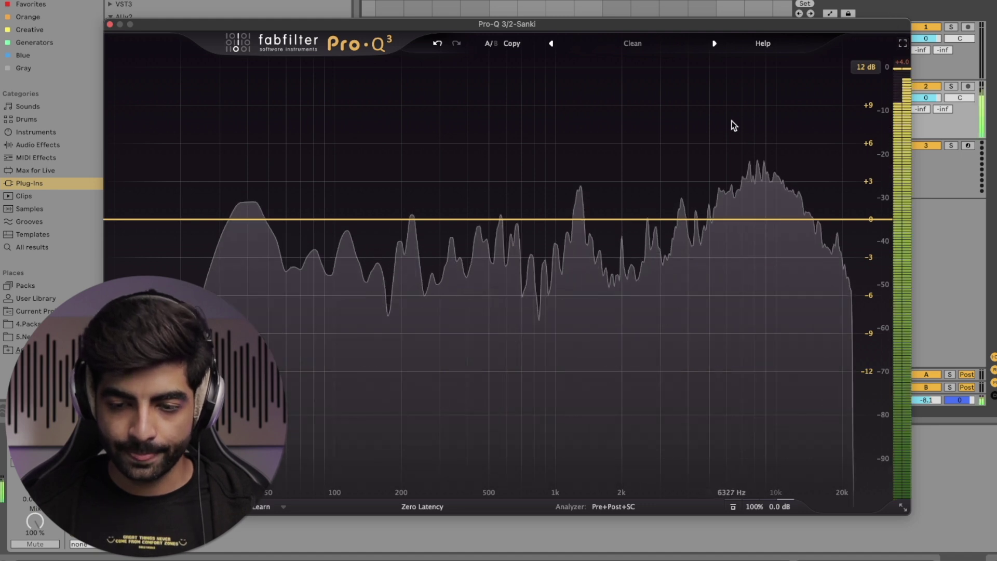
pyautogui.press('space')
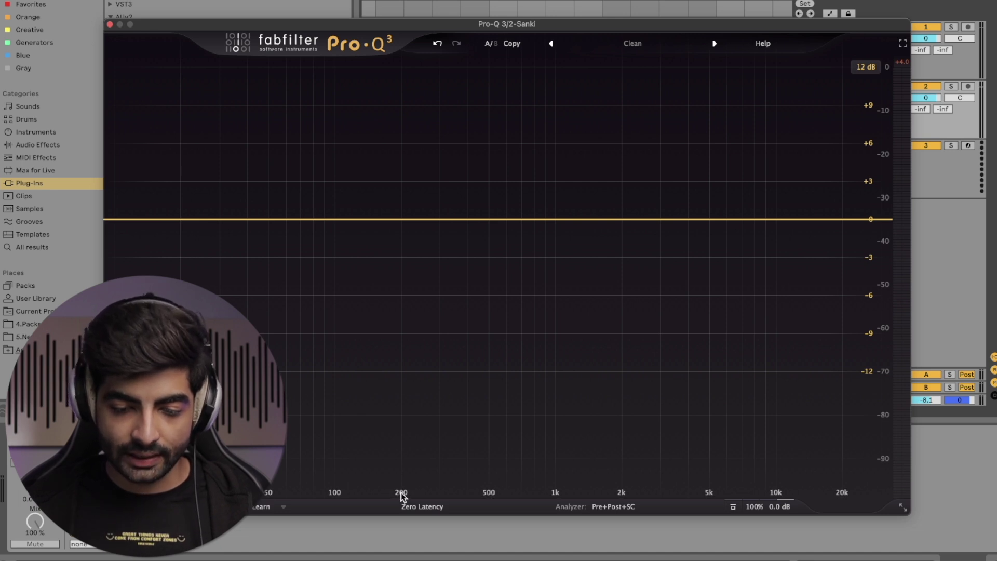
# - Examine the frequency scale around 200 Hz at several zoom levels and return to the full range
pyautogui.scroll(5, 401, 492)
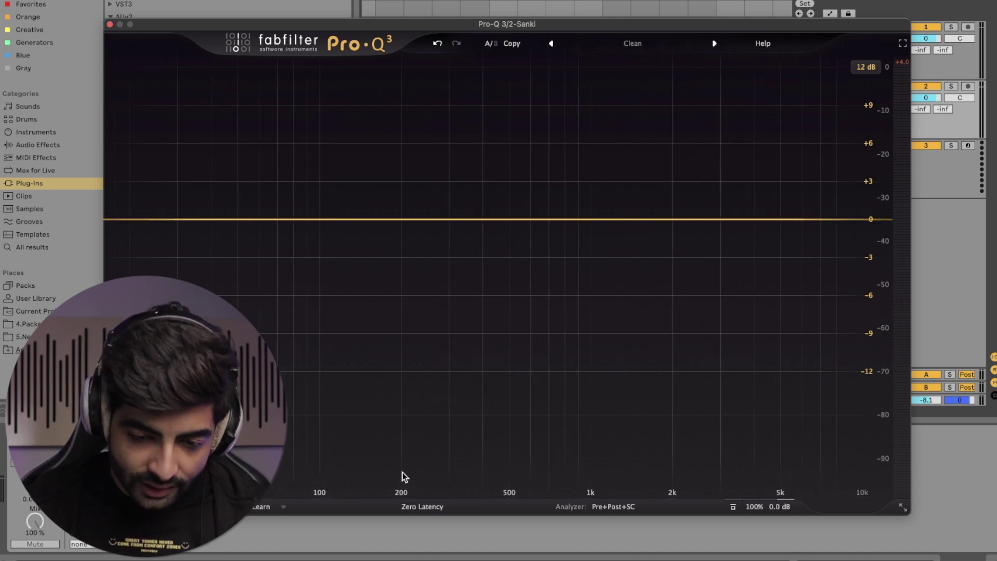
pyautogui.scroll(5, 405, 441)
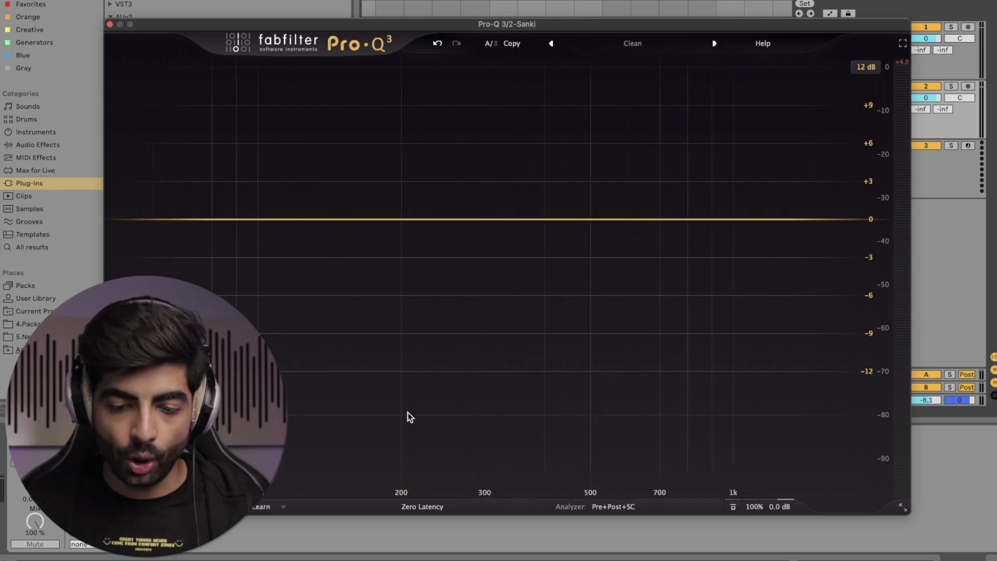
pyautogui.scroll(-10, 405, 438)
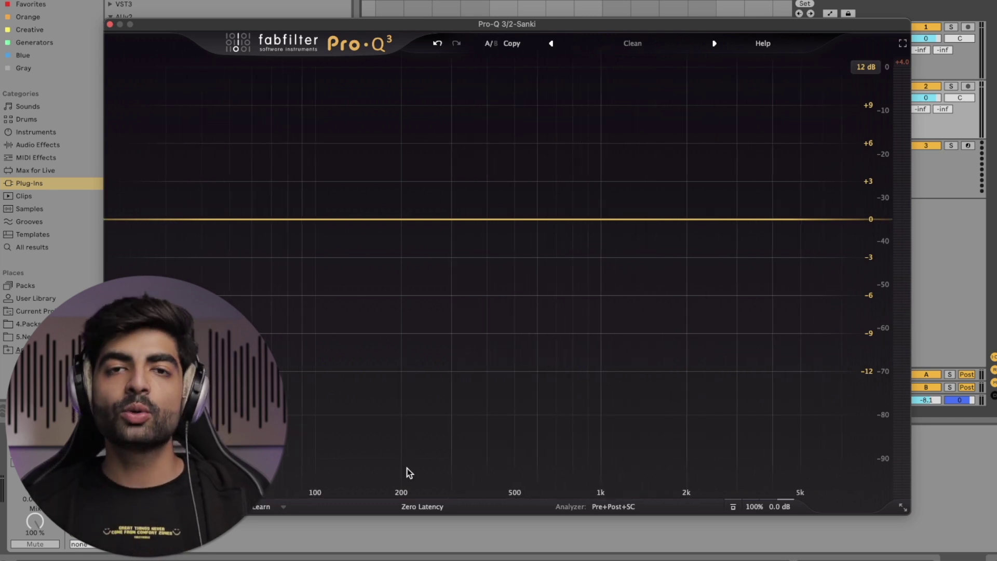
pyautogui.scroll(8, 400, 488)
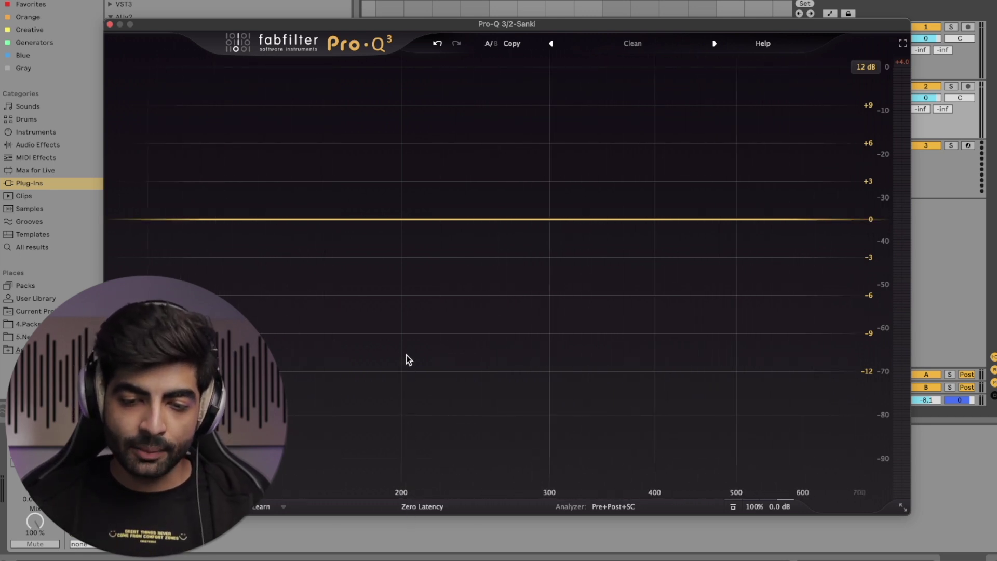
pyautogui.scroll(-10, 410, 491)
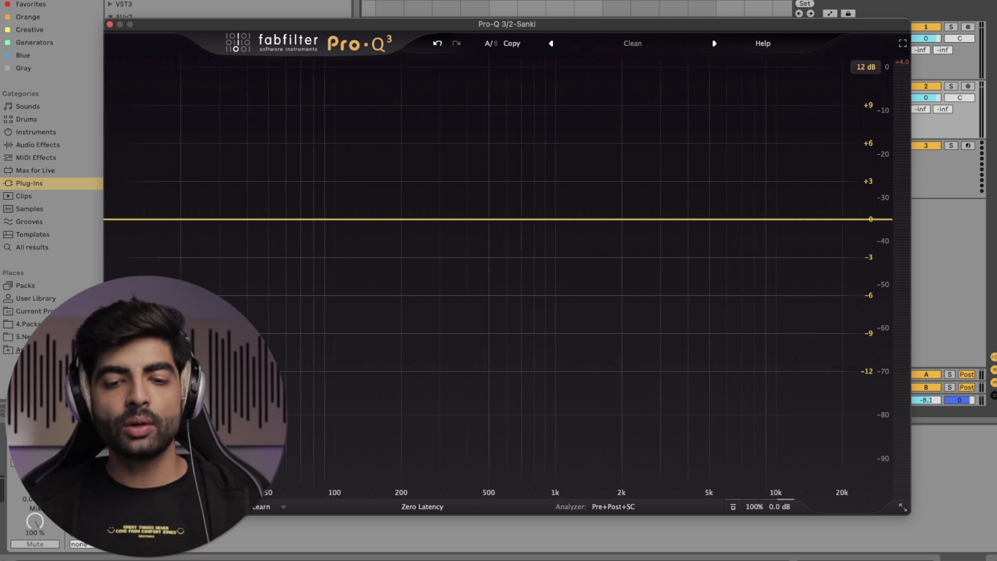
# - Replace the frequency scale with the piano keyboard and add bands on the notes D#4 and C#7
pyautogui.moveTo(417, 546)
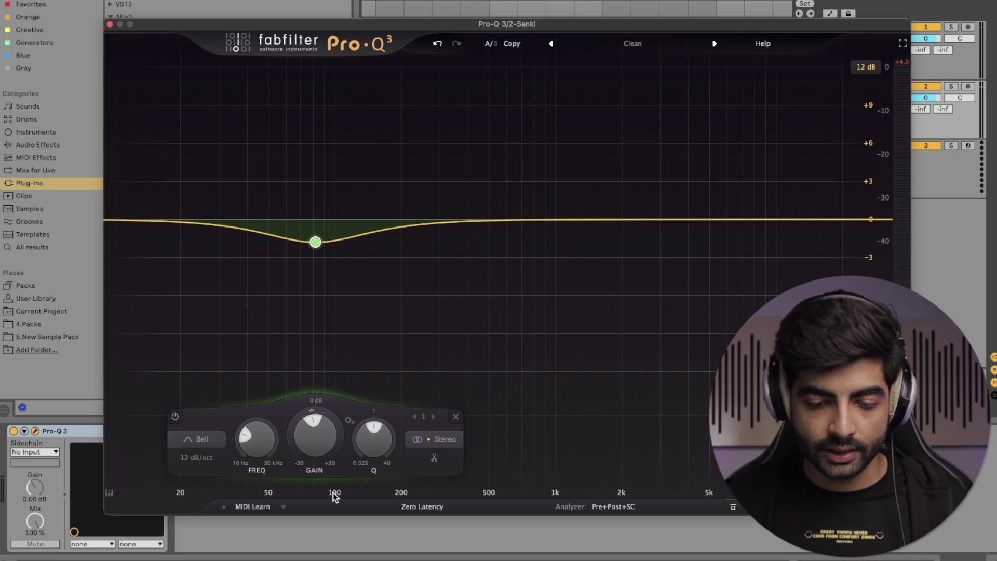
pyautogui.click(108, 493)
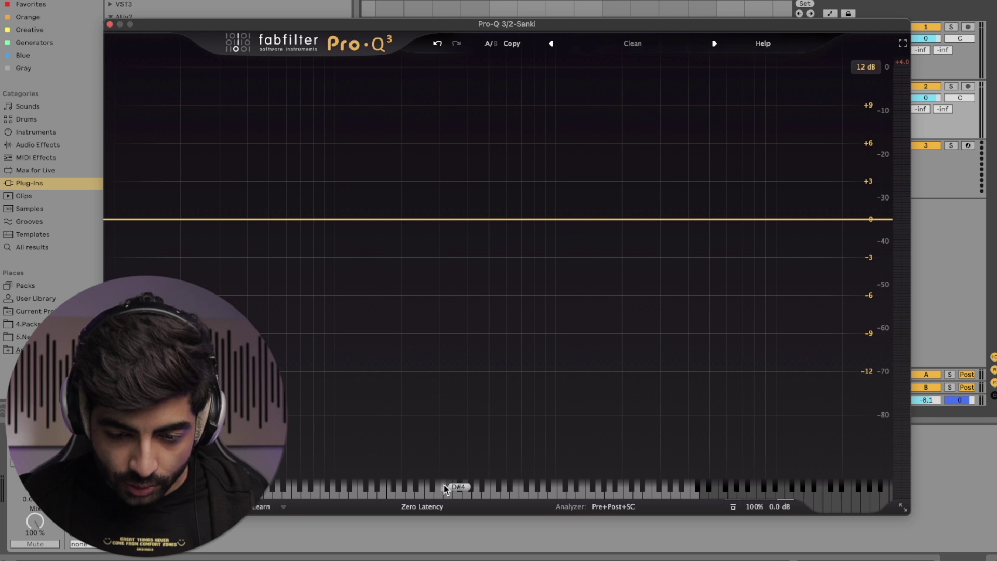
pyautogui.click(444, 485)
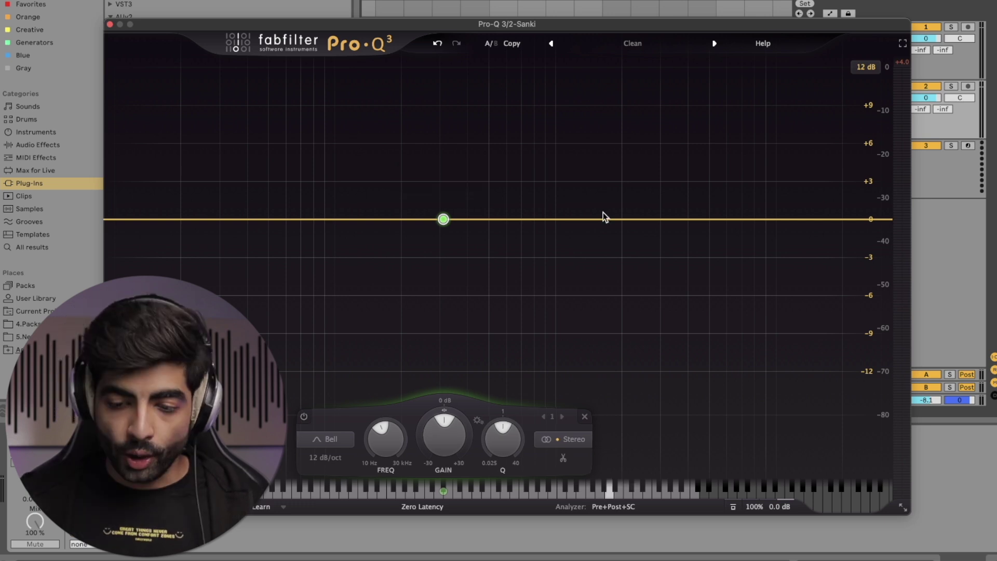
pyautogui.click(631, 485)
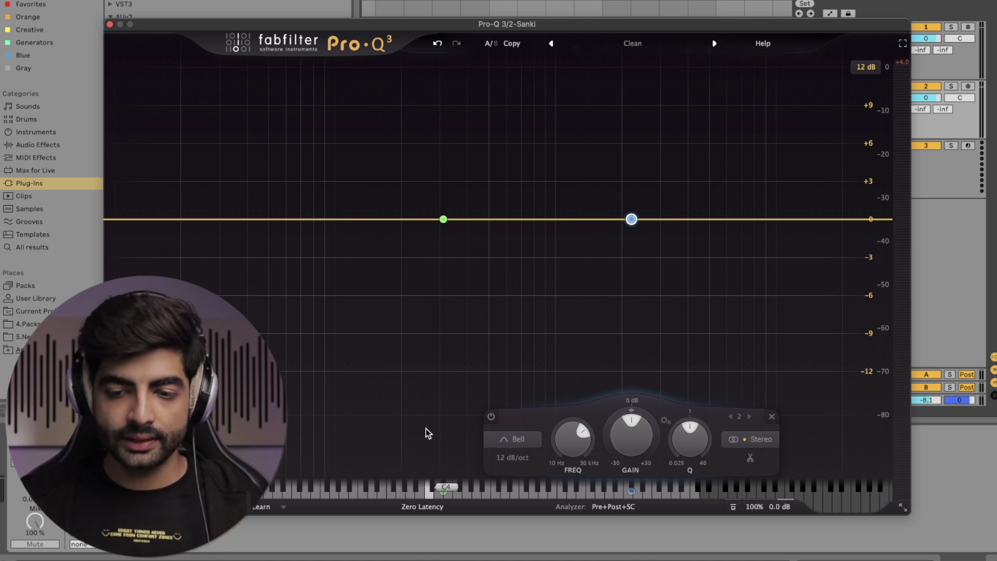
# - Play the track and solo the C#7 band, sweeping it down to about 1279 Hz to audition that frequency range
pyautogui.press('space')
pyautogui.moveTo(631, 223)
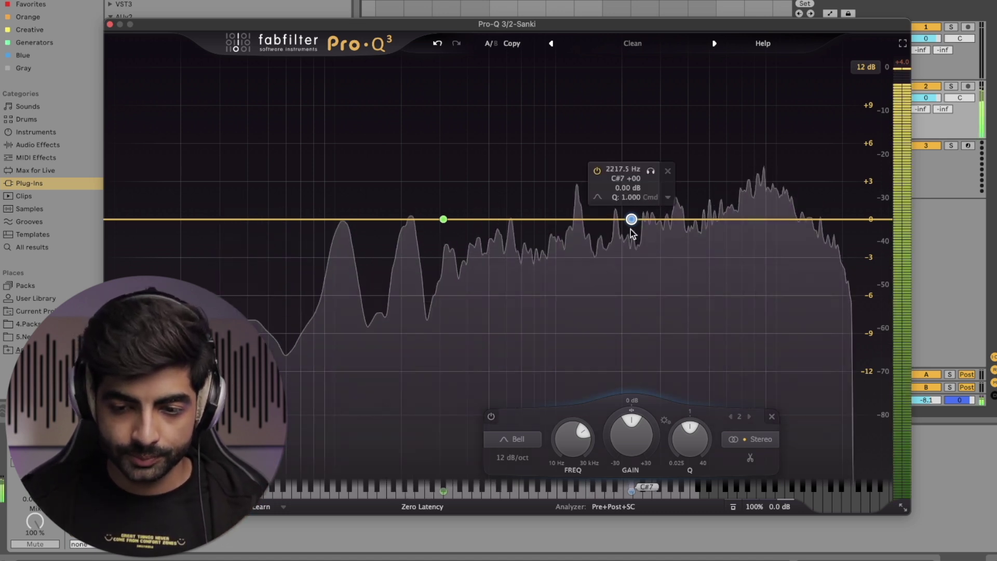
pyautogui.press('space')
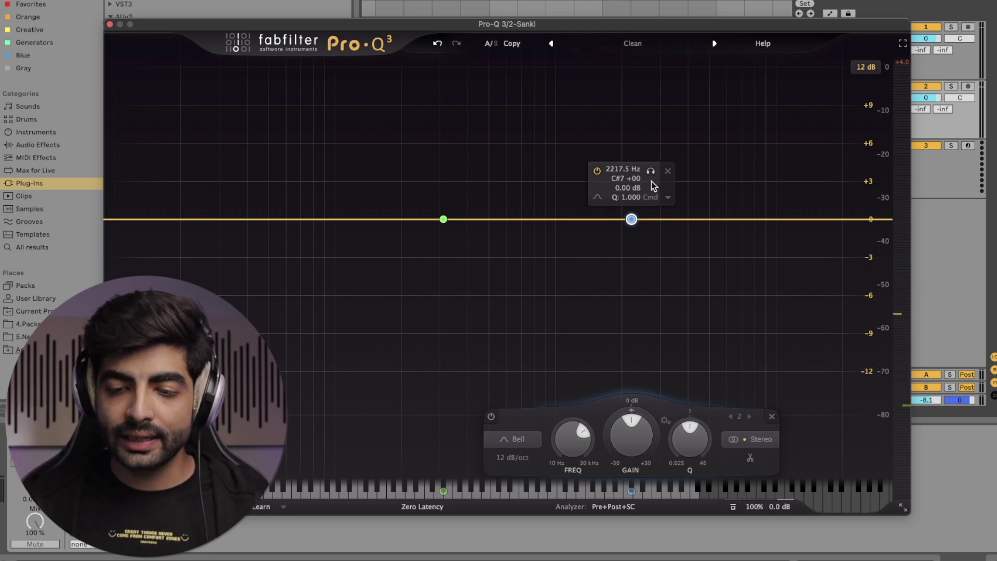
pyautogui.press('space')
pyautogui.moveTo(650, 174); pyautogui.dragTo(594, 172)
pyautogui.press('space')
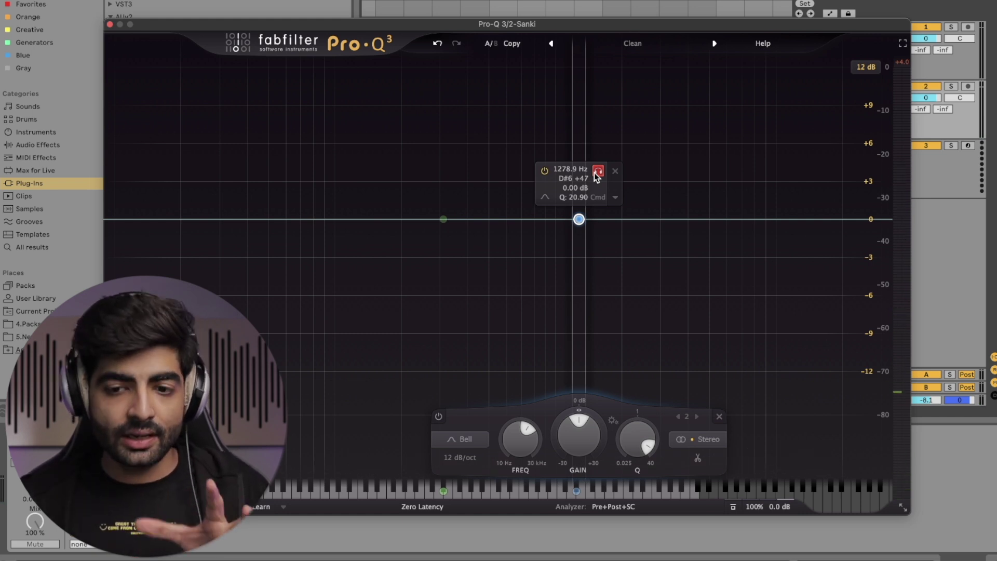
pyautogui.moveTo(594, 173); pyautogui.dragTo(594, 172)
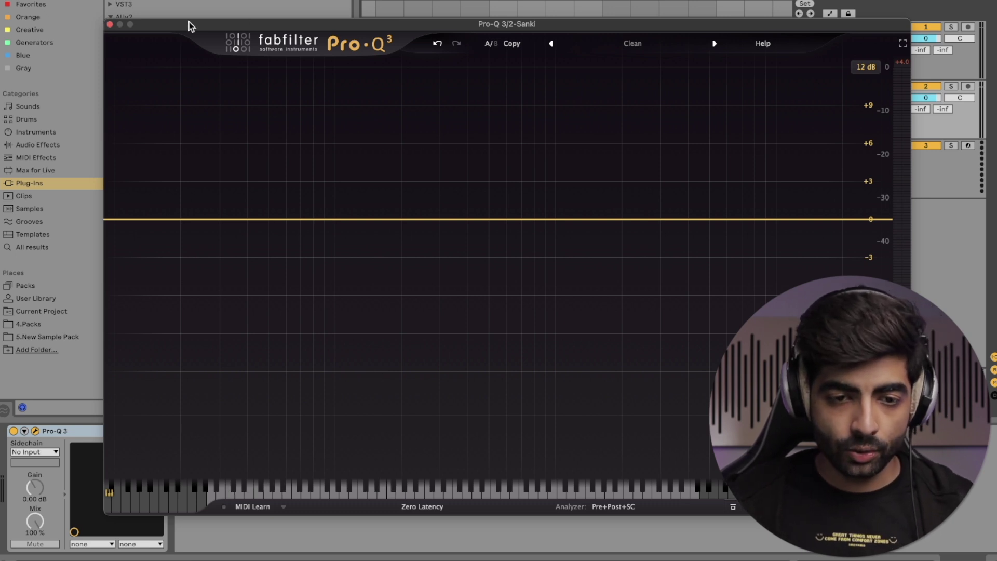
# - Copy the Sanki track's Pro-Q 3 onto the 3 MIDI track and open its equalizer window
pyautogui.click(110, 24)
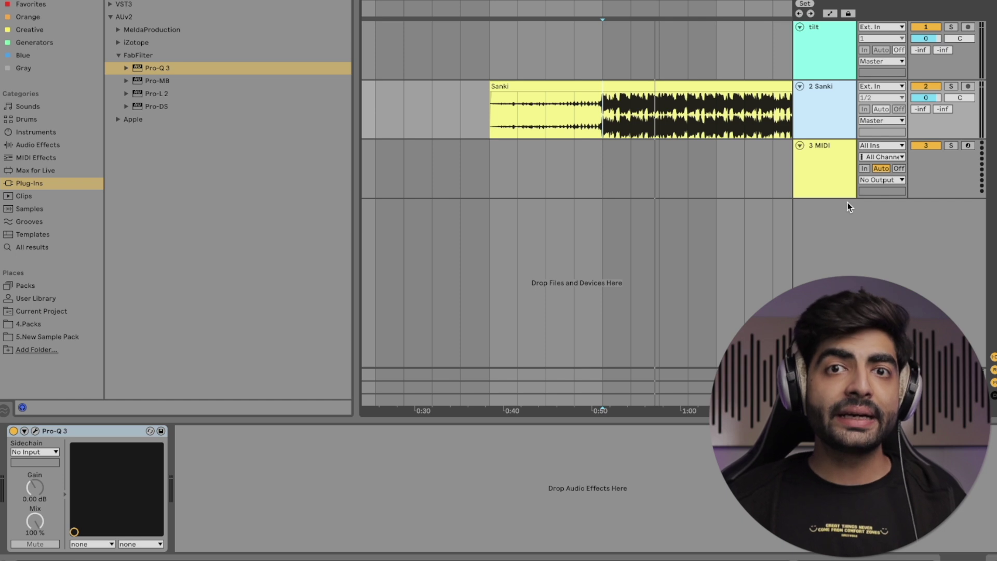
pyautogui.click(825, 189)
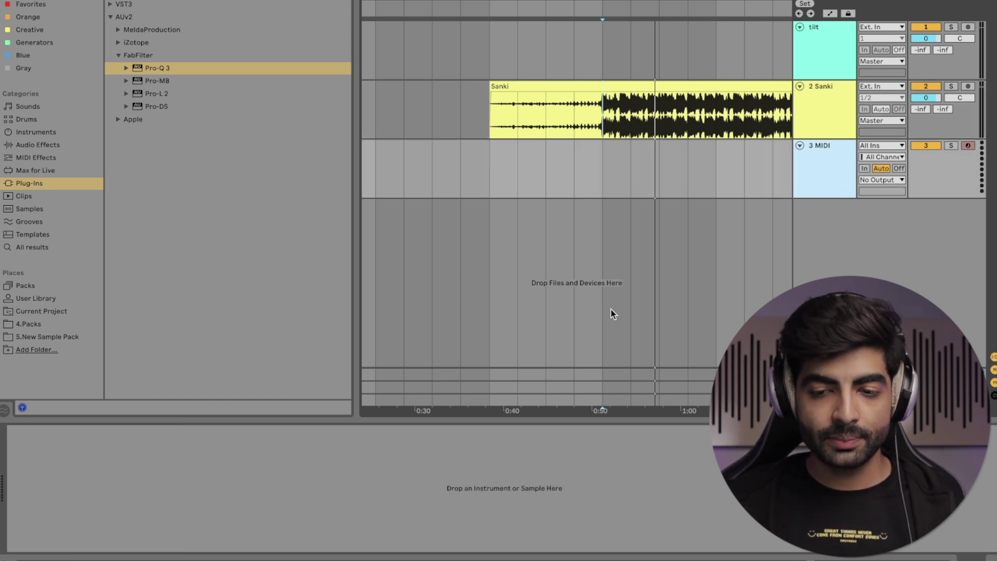
pyautogui.click(851, 102)
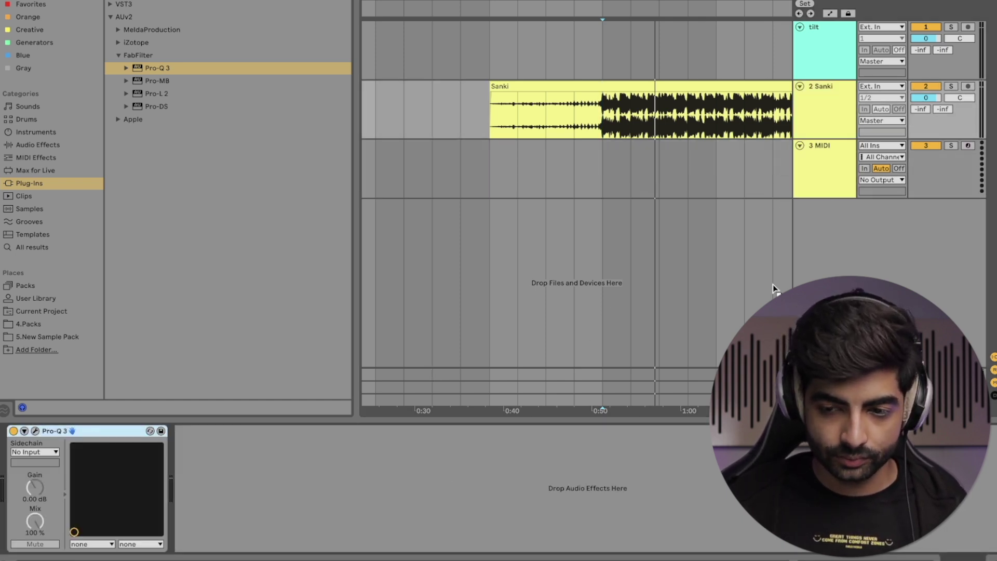
pyautogui.click(819, 174)
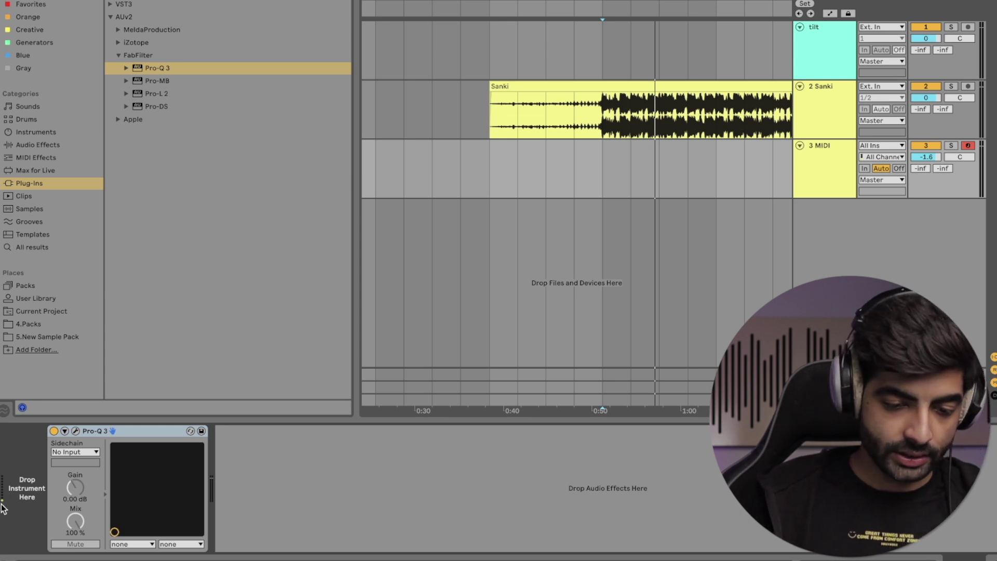
pyautogui.click(75, 431)
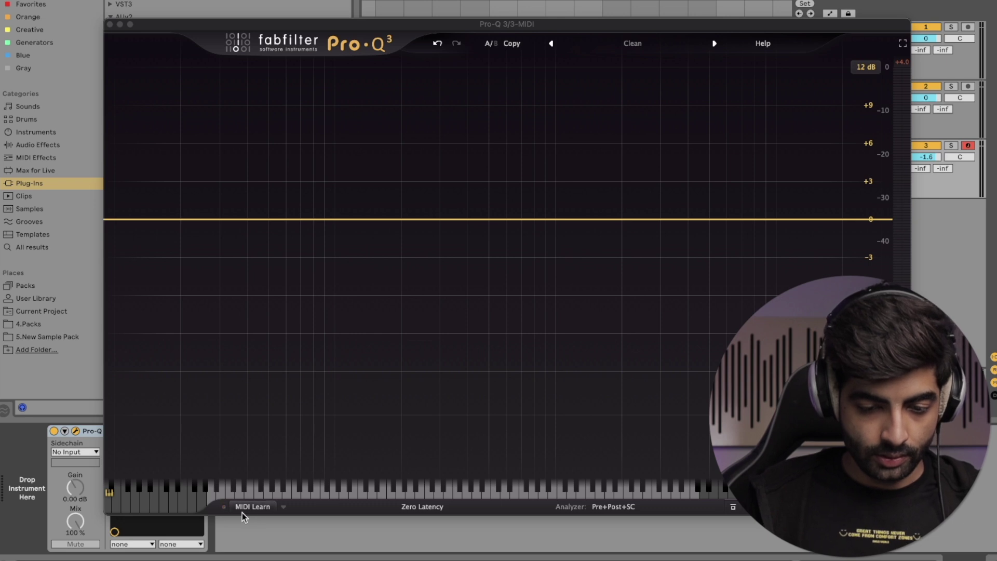
# - Map a MIDI controller control to Active Band Enabled using MIDI Learn, and add a test band at about 157 Hz
pyautogui.moveTo(245, 513)
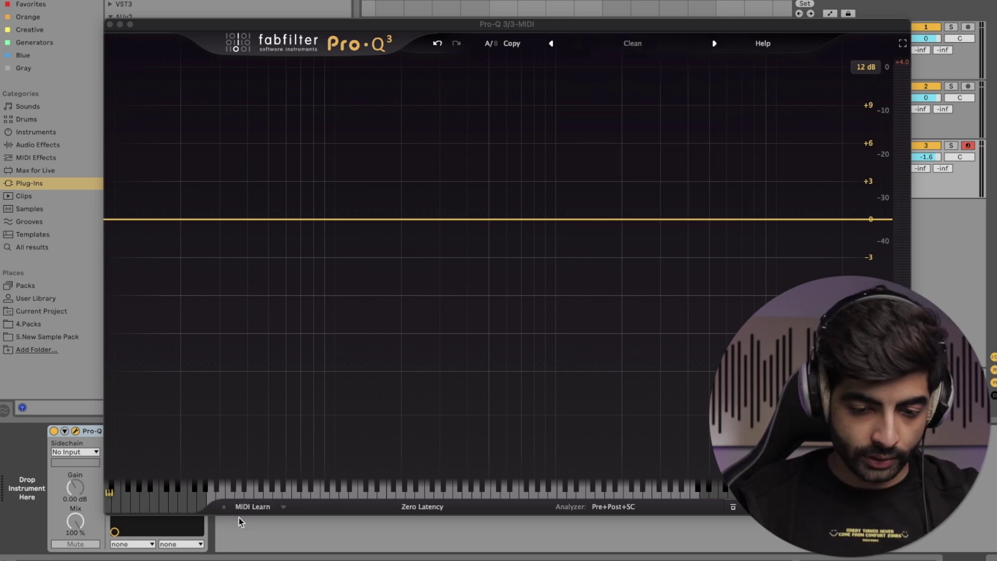
pyautogui.click(222, 508)
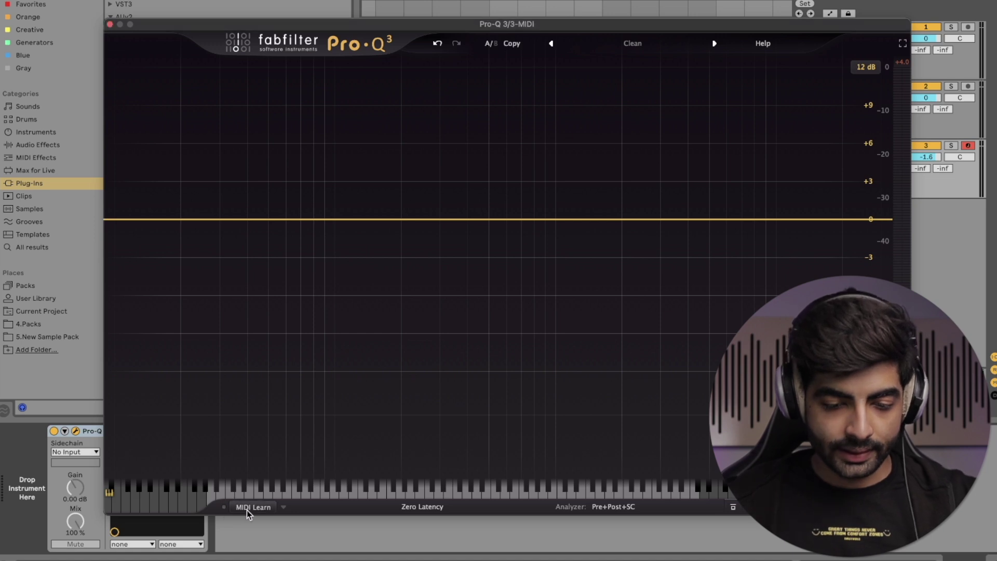
pyautogui.click(247, 508)
pyautogui.click(357, 417)
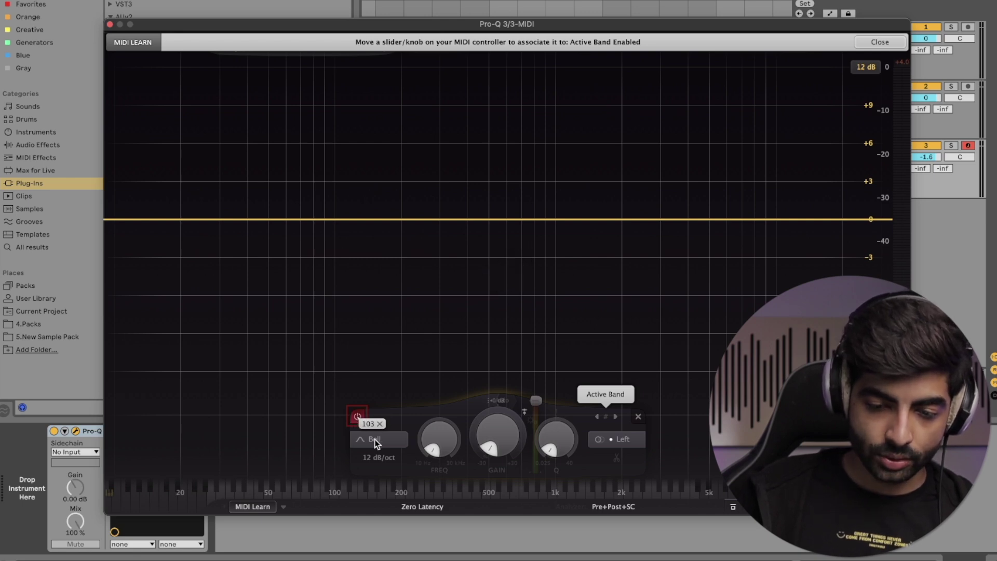
pyautogui.click(239, 504)
pyautogui.click(378, 211)
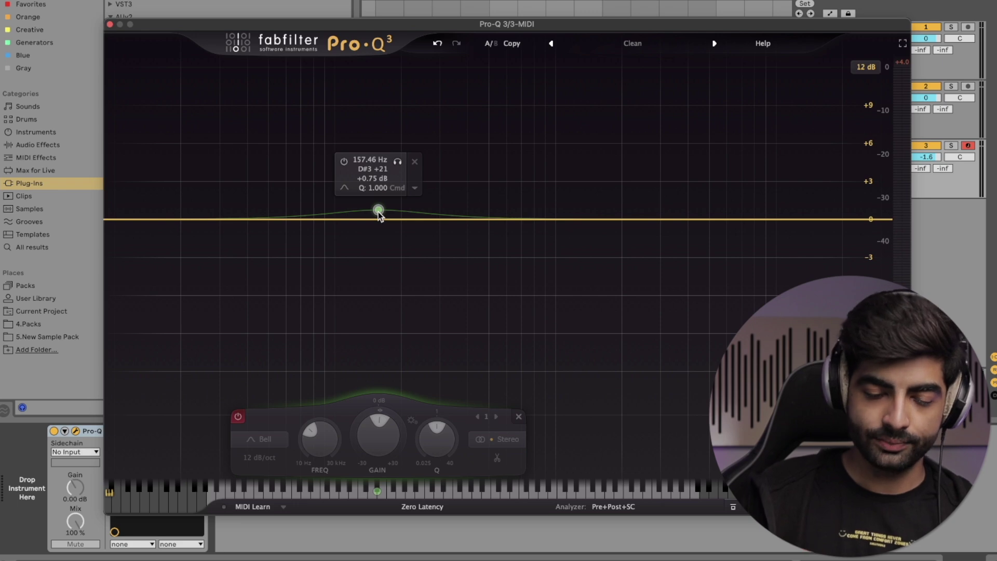
pyautogui.moveTo(378, 211); pyautogui.dragTo(378, 202)
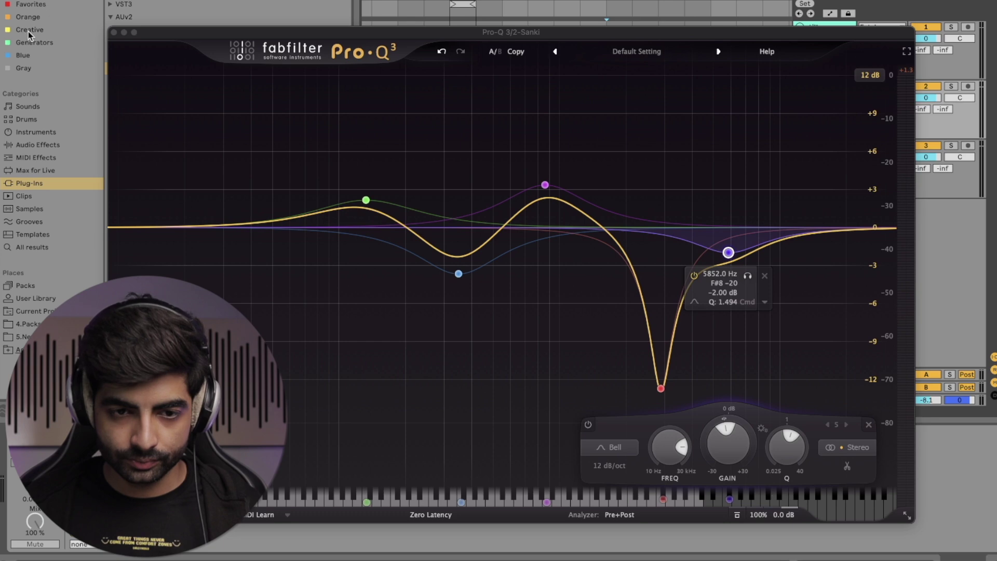
pyautogui.click(113, 32)
pyautogui.doubleClick(158, 75)
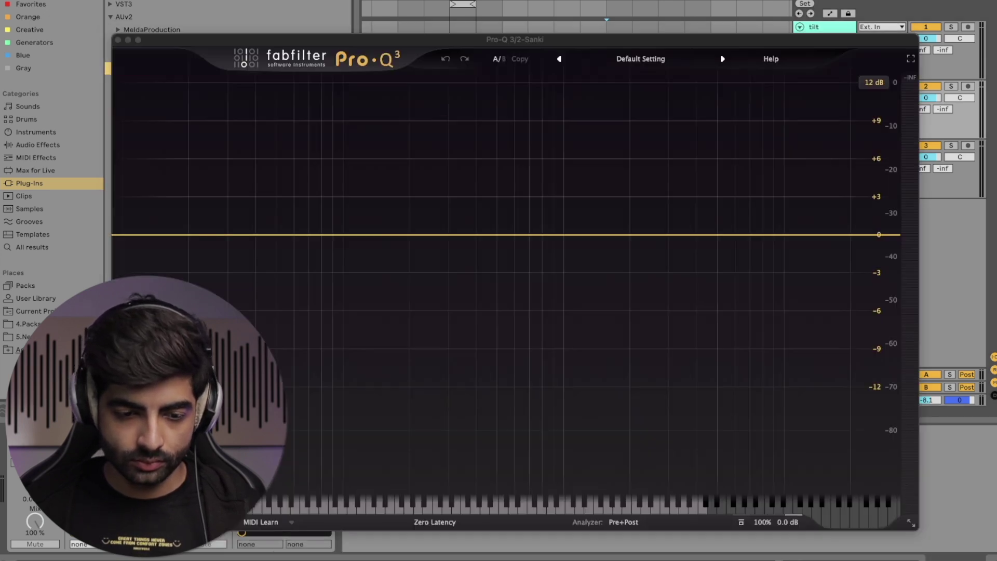
pyautogui.moveTo(244, 44); pyautogui.dragTo(585, 81)
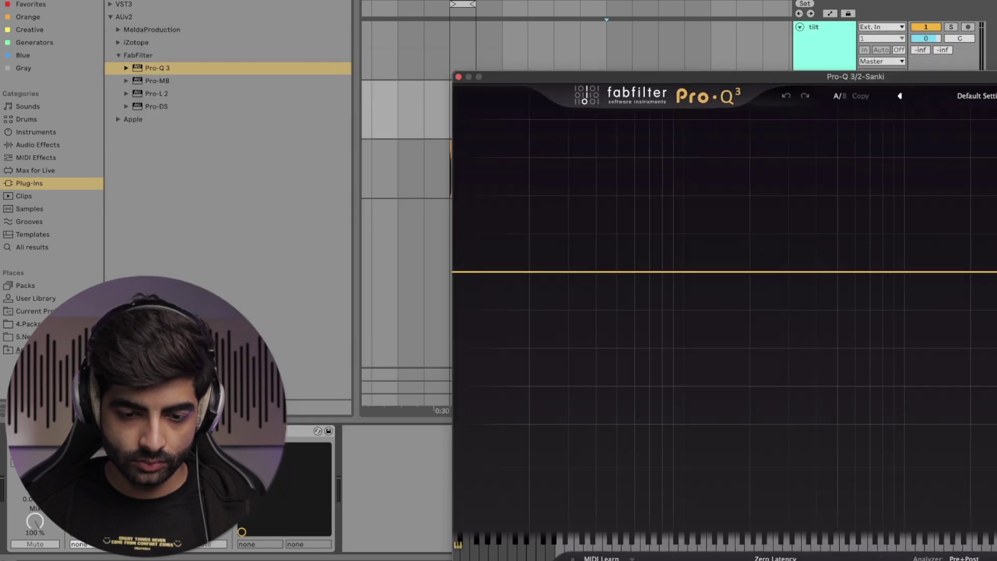
pyautogui.press('super+z')
# - Add a fresh Pro-Q 3 to the Sanki track during playback and choose Zero Latency as its processing mode
pyautogui.press('space')
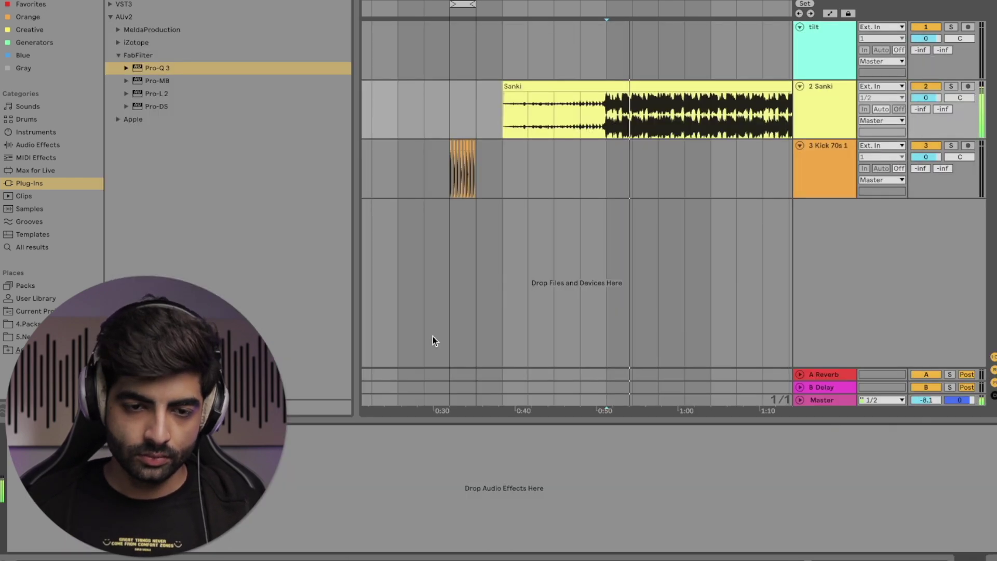
pyautogui.doubleClick(163, 69)
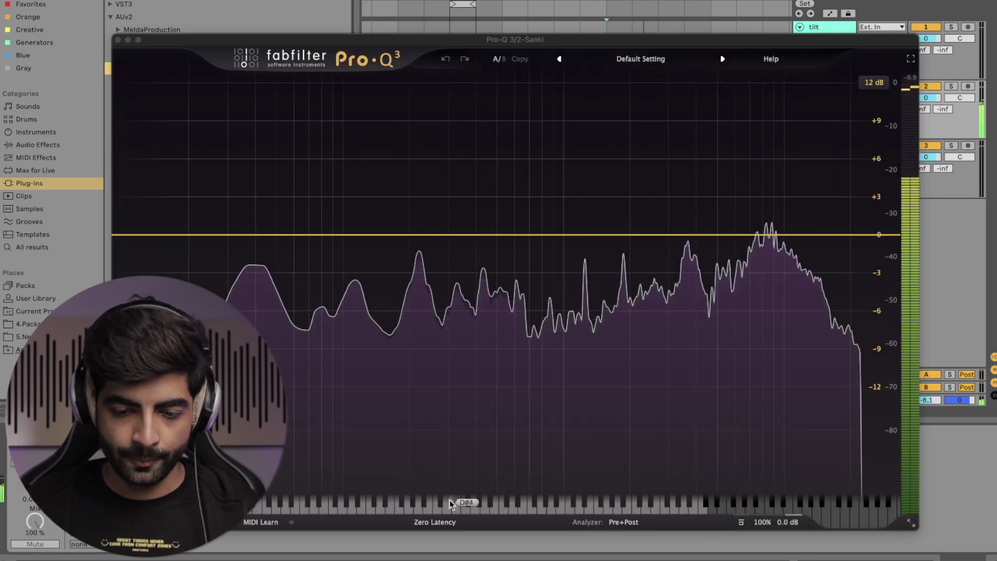
pyautogui.click(447, 521)
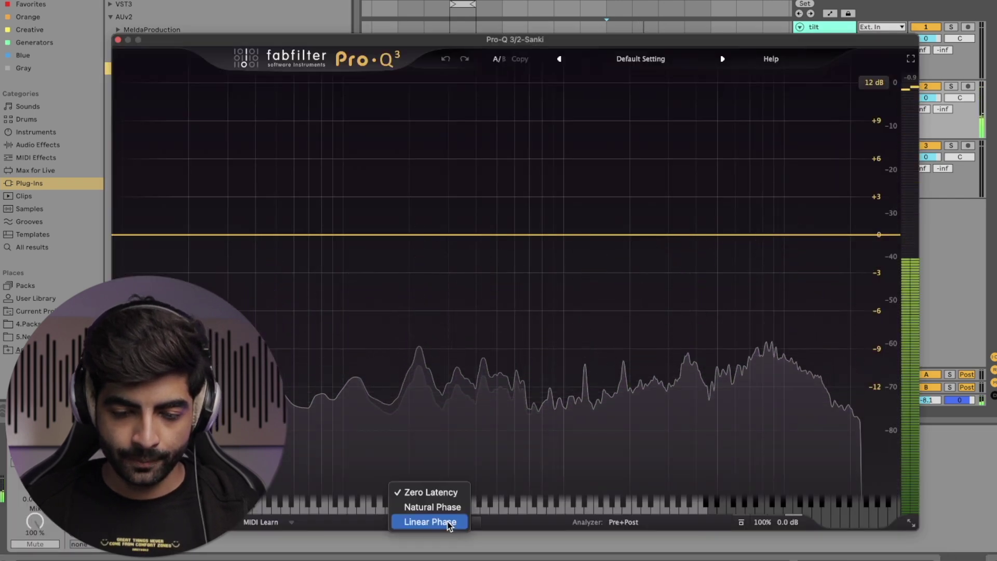
pyautogui.click(446, 493)
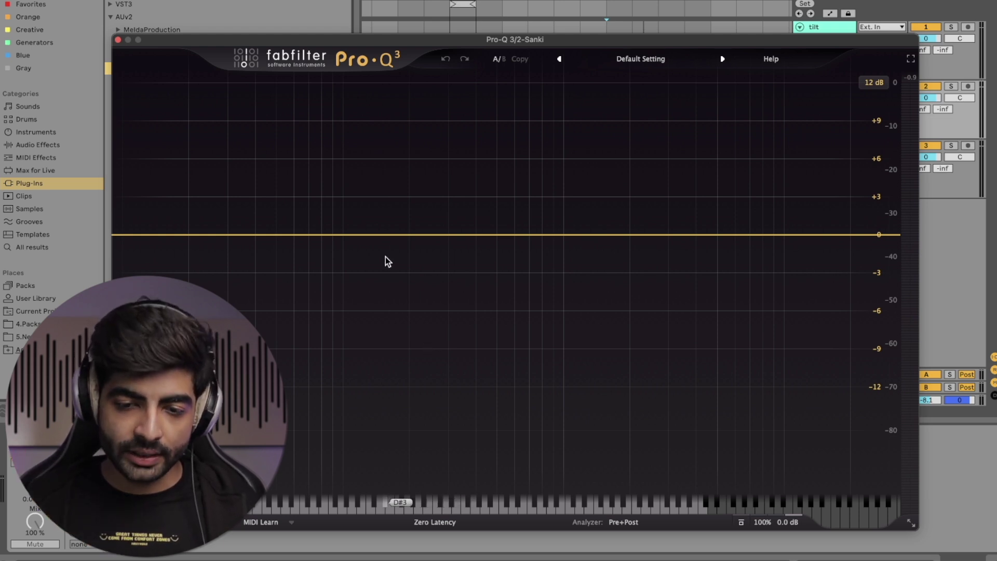
# - Add a low-frequency cut, a 5 dB boost at about 789 Hz and an 8.5 dB cut at about 1896 Hz with Q 1.793
pyautogui.moveTo(383, 237); pyautogui.dragTo(379, 289)
pyautogui.moveTo(528, 237); pyautogui.dragTo(540, 172)
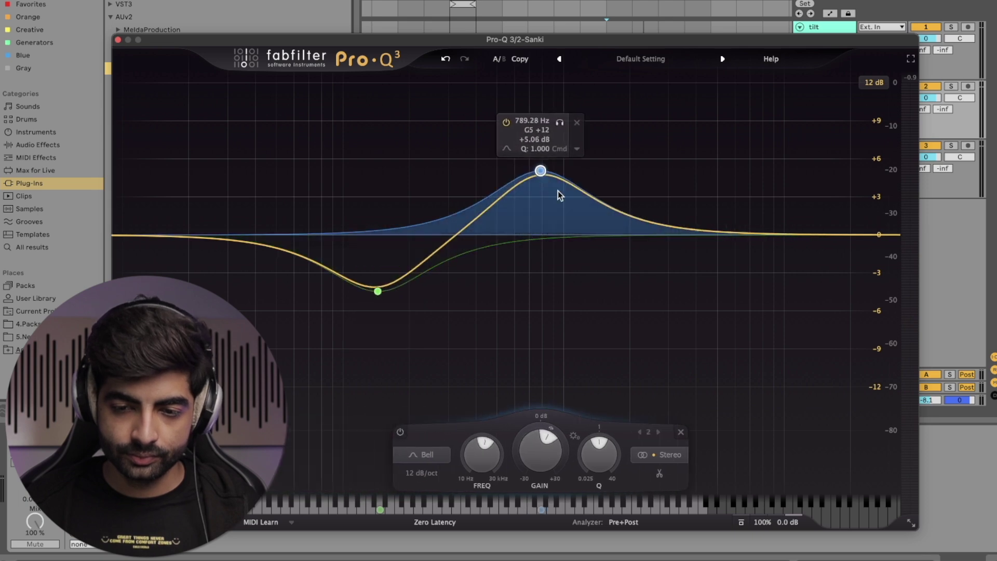
pyautogui.moveTo(596, 202); pyautogui.dragTo(621, 345)
pyautogui.scroll(3, 627, 311)
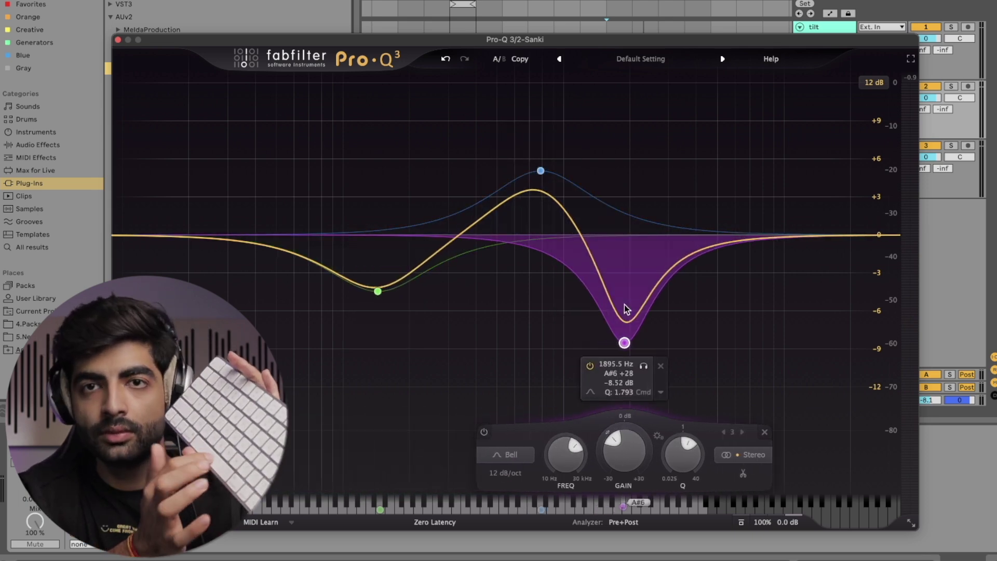
# - Start and stop playback repeatedly to hear the three-band curve in Zero Latency mode
pyautogui.press('space')
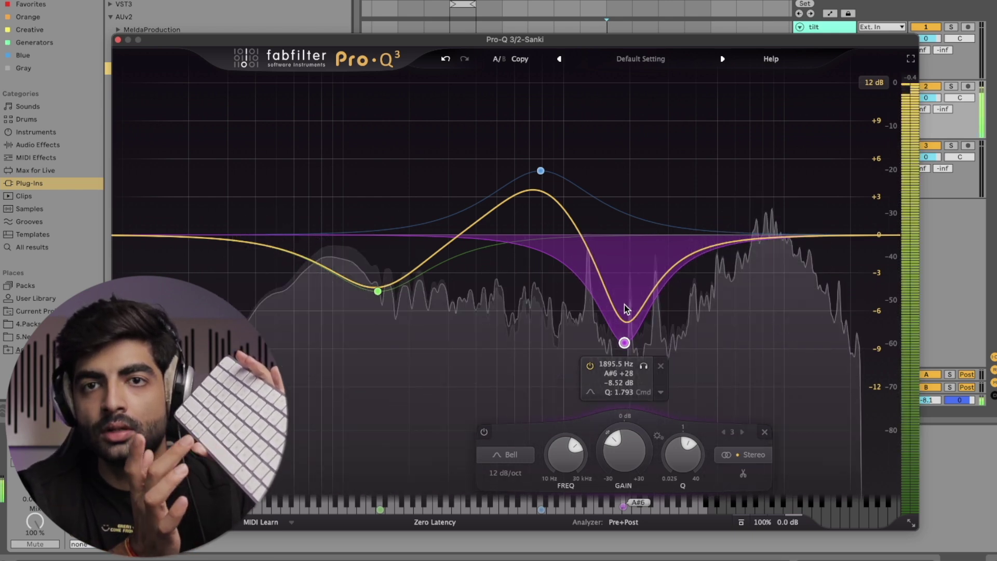
pyautogui.press('space')
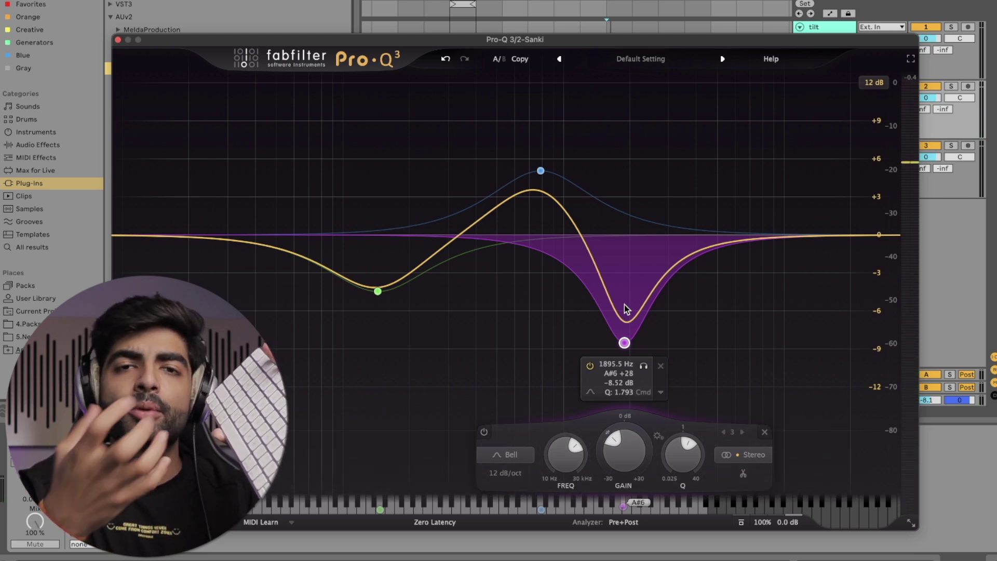
pyautogui.press('space')
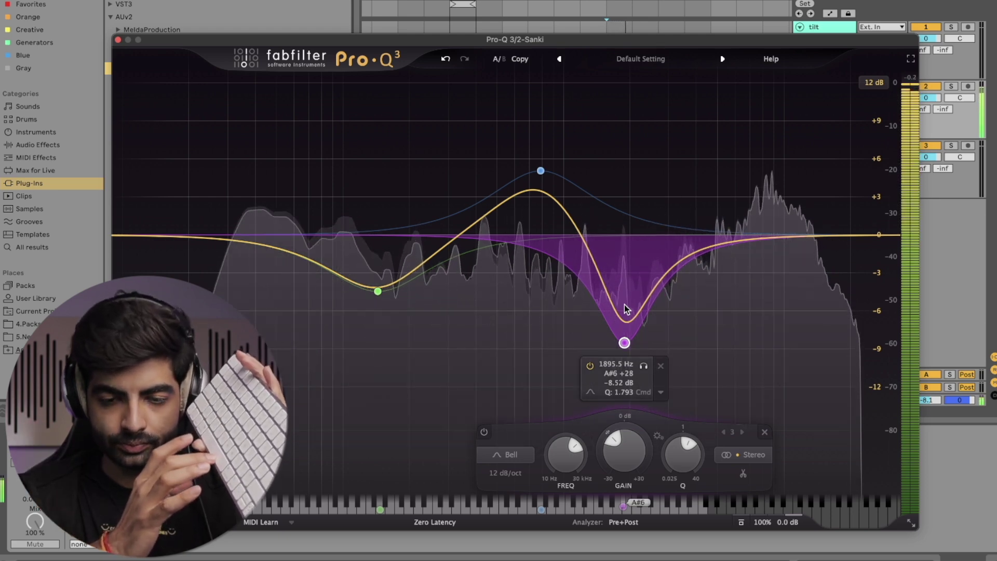
pyautogui.press('space')
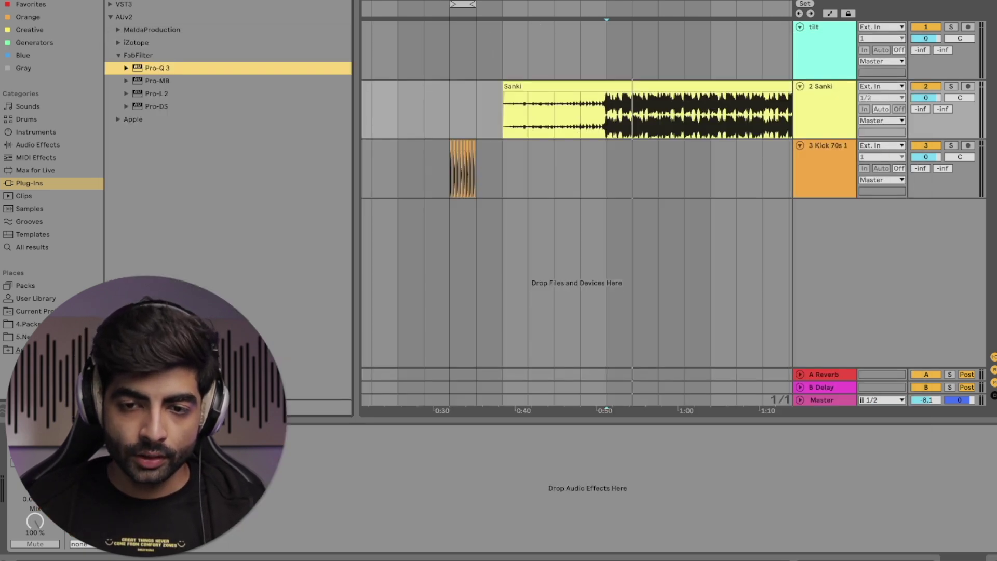
# - Play the kick loop with the Kick 70s 1 track soloed, and add Pro-Q 3 to that track
pyautogui.press('z')
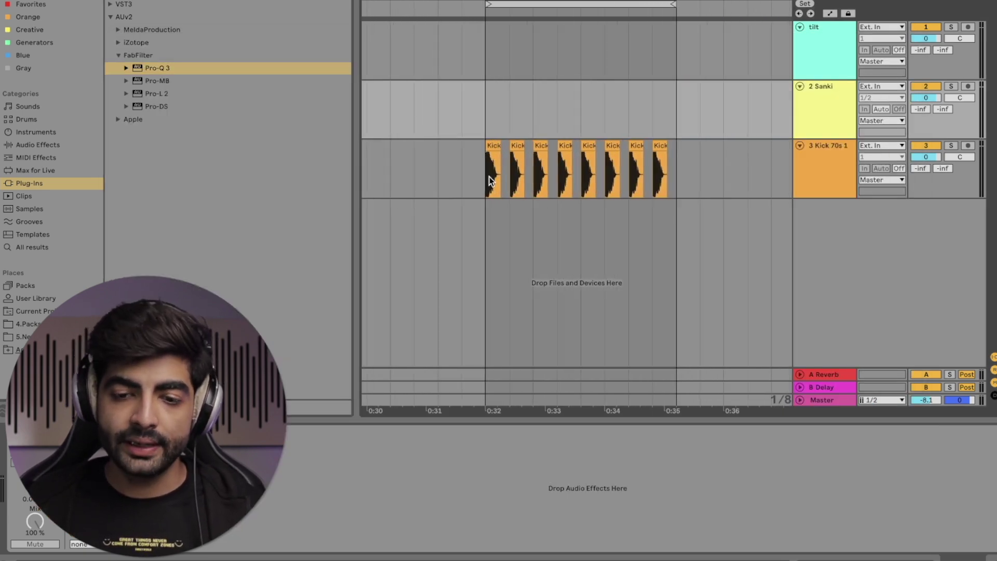
pyautogui.click(490, 181)
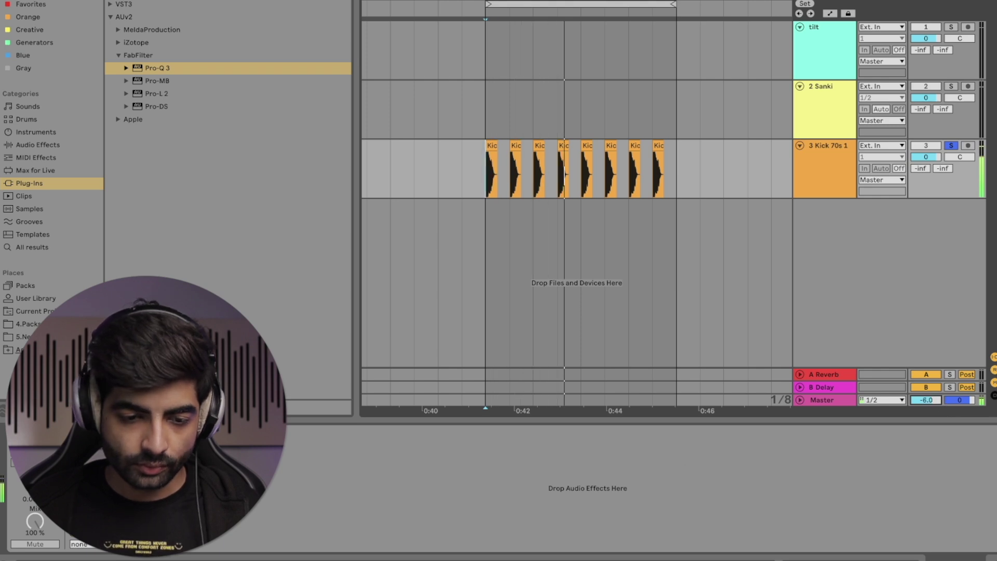
pyautogui.press('Return')
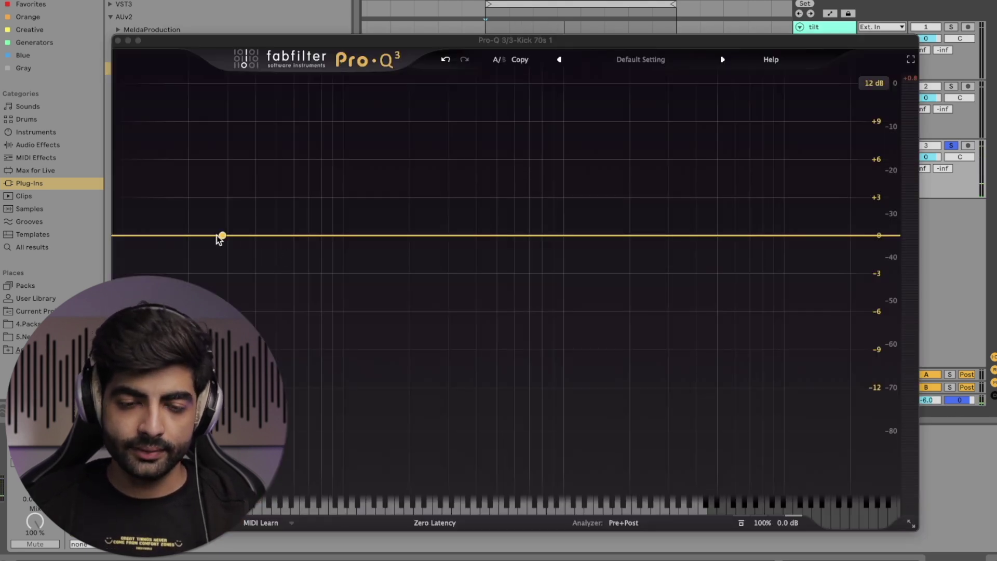
# - Add a band at about 22 Hz on the kick's equalizer and change its shape to Low Cut
pyautogui.click(199, 239)
pyautogui.rightClick(201, 239)
pyautogui.moveTo(259, 303)
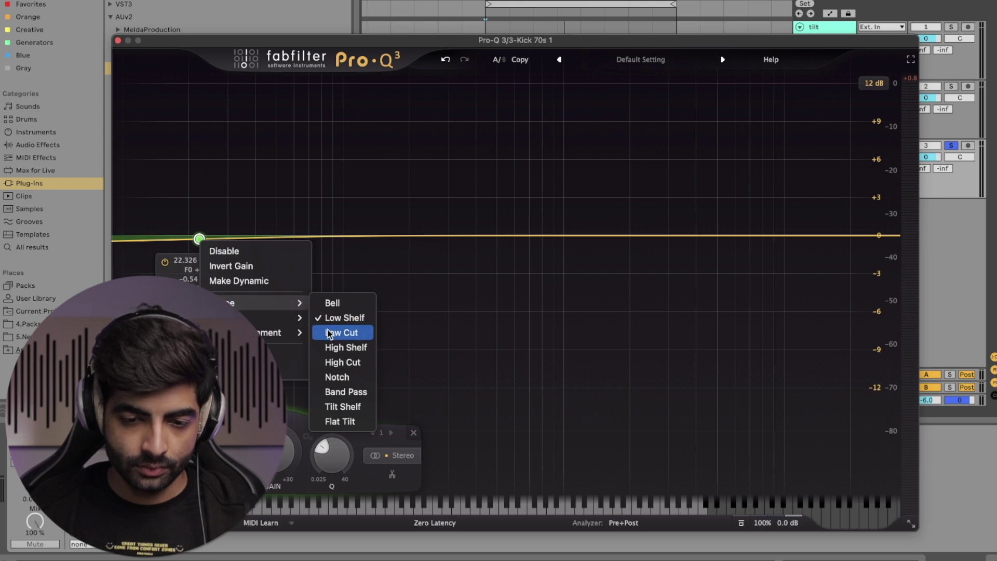
pyautogui.click(349, 331)
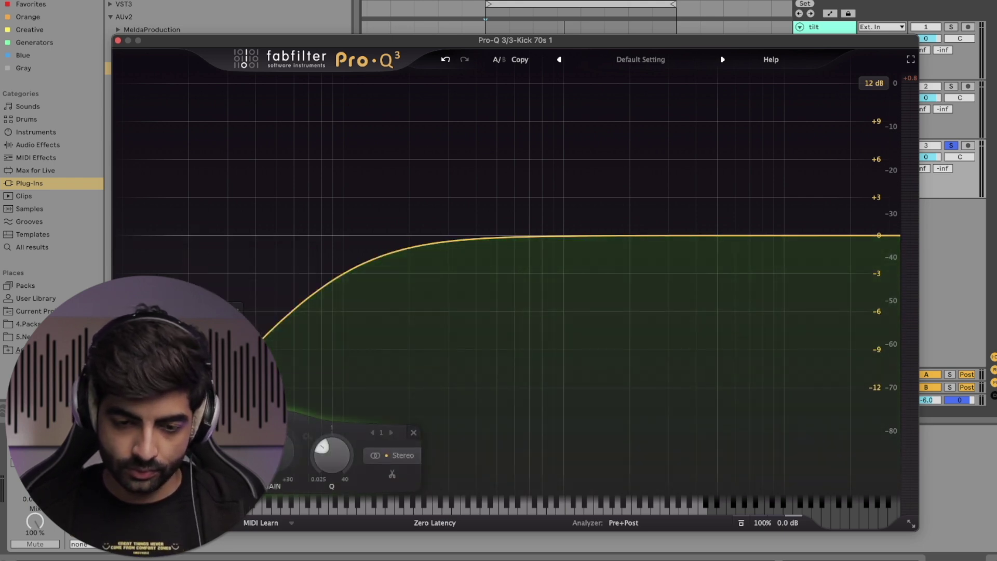
# - Set the low cut's frequency to 22 Hz and reset its Q to 1
pyautogui.moveTo(191, 360); pyautogui.dragTo(409, 359)
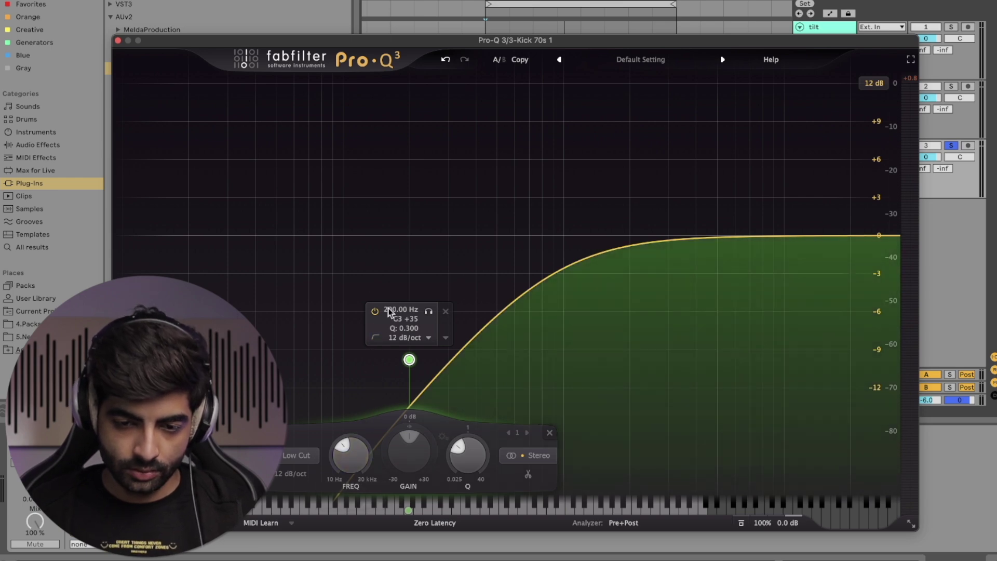
pyautogui.doubleClick(390, 312)
pyautogui.write('30')
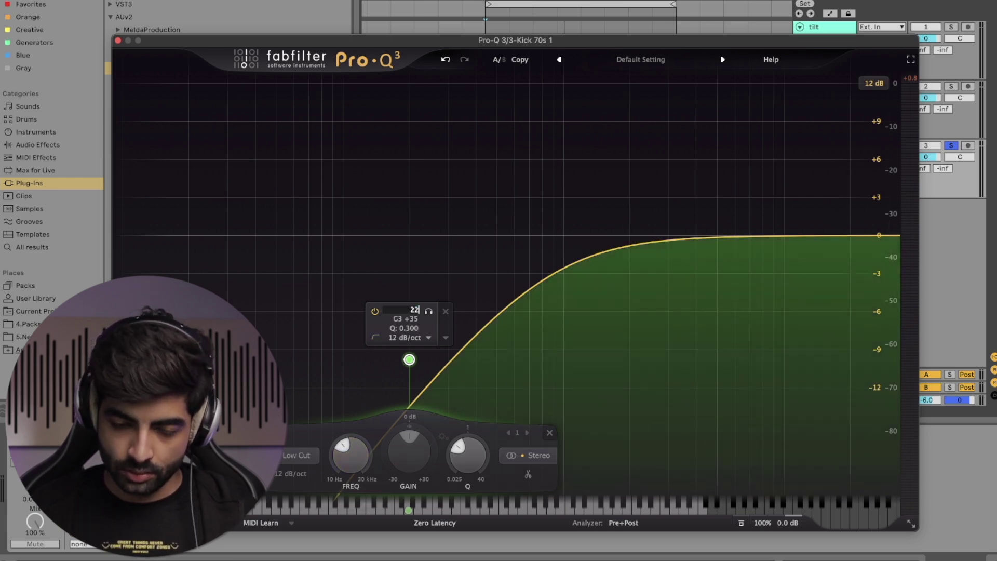
pyautogui.press('Return')
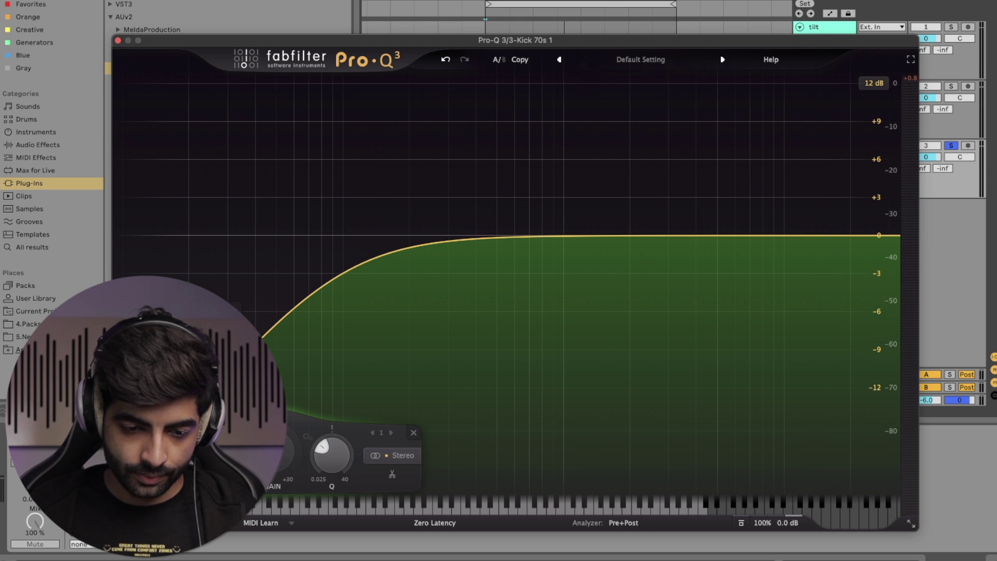
pyautogui.doubleClick(331, 455)
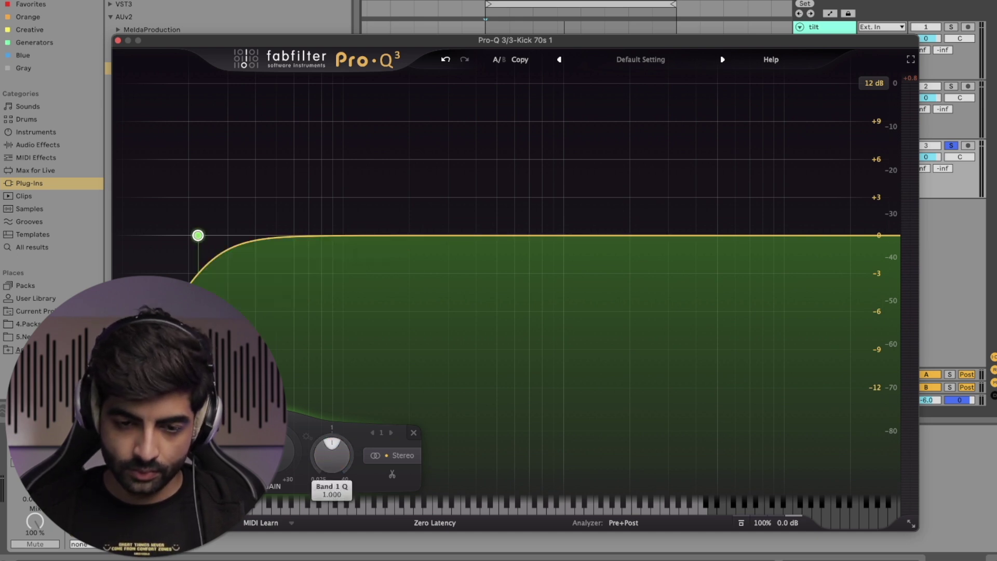
# - Play the kick loop, steepen the low cut to 30 dB/oct and raise its frequency to about 36 Hz
pyautogui.press('space')
pyautogui.moveTo(200, 239)
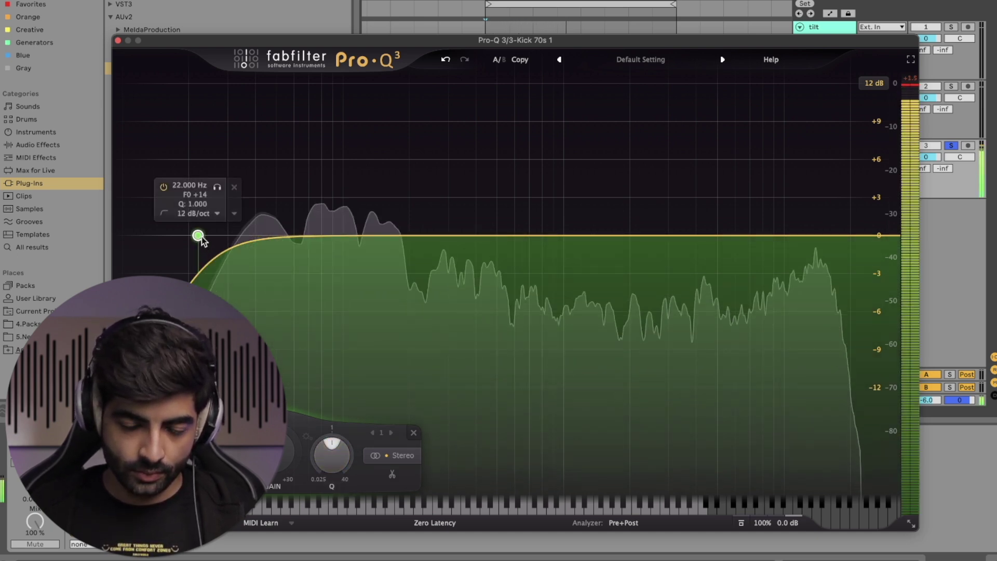
pyautogui.scroll(3, 198, 237)
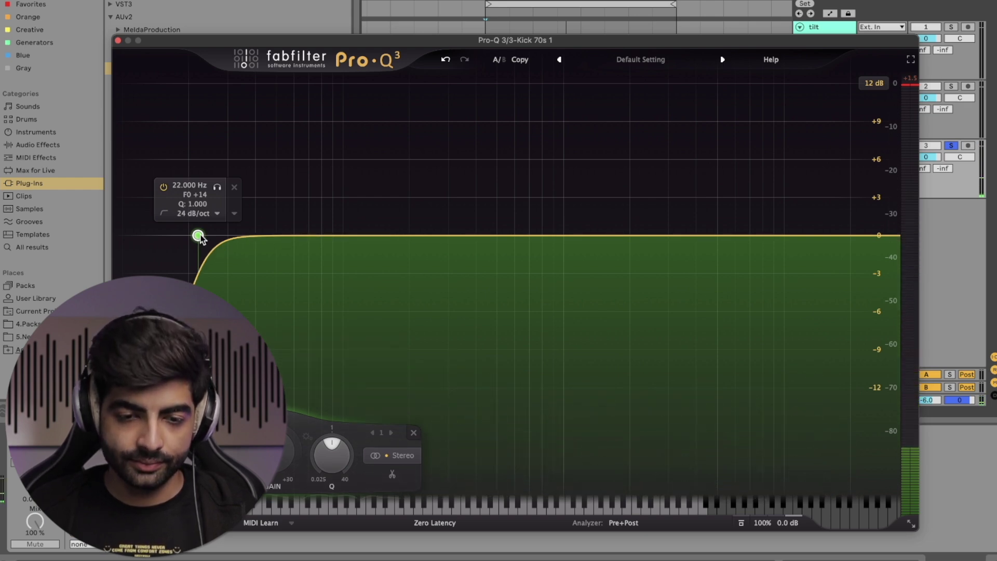
pyautogui.moveTo(199, 236); pyautogui.dragTo(245, 234)
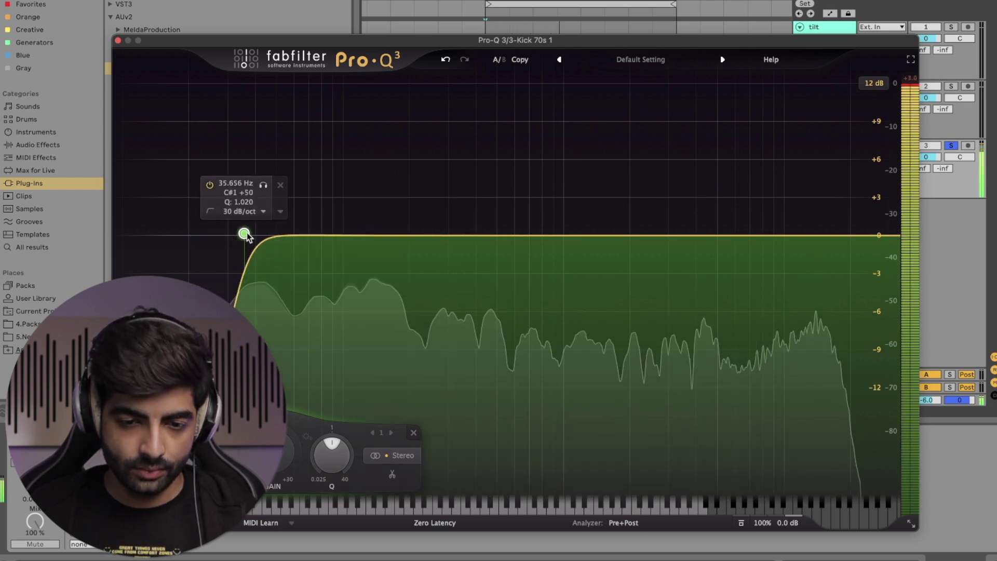
# - Close and reopen the kick's equalizer window during playback, and examine the processing mode in use
pyautogui.click(119, 41)
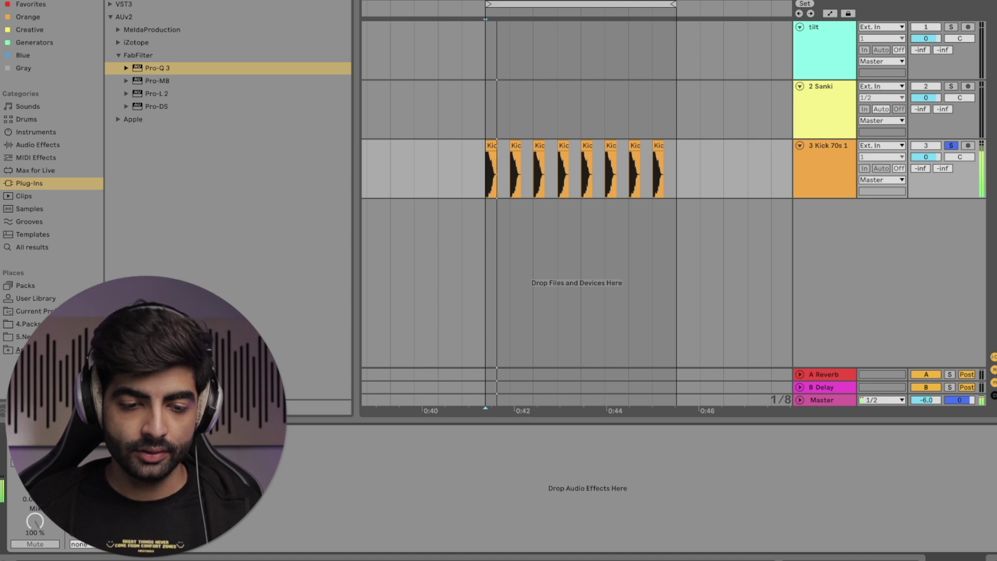
pyautogui.press('Return')
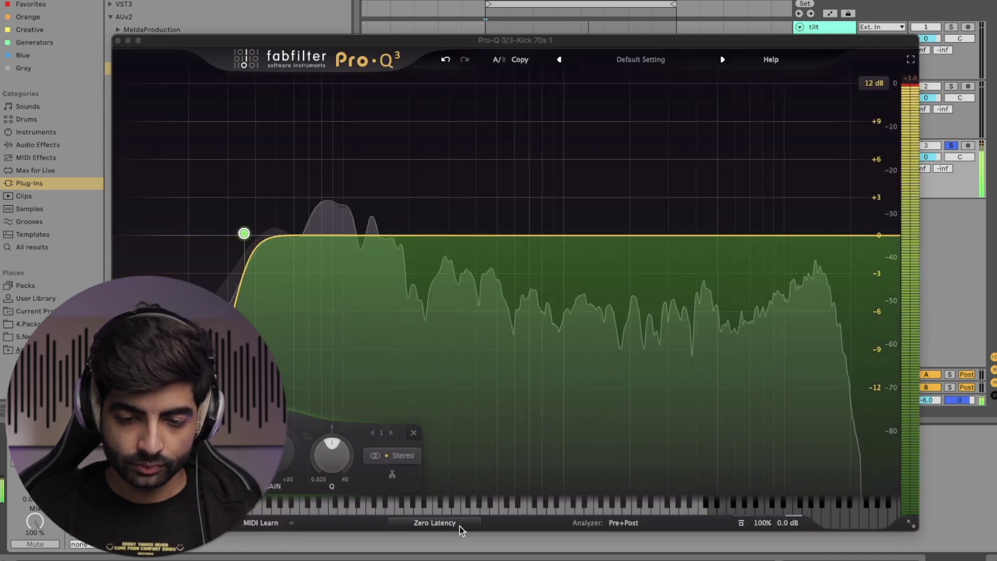
pyautogui.moveTo(438, 525)
pyautogui.click(436, 436)
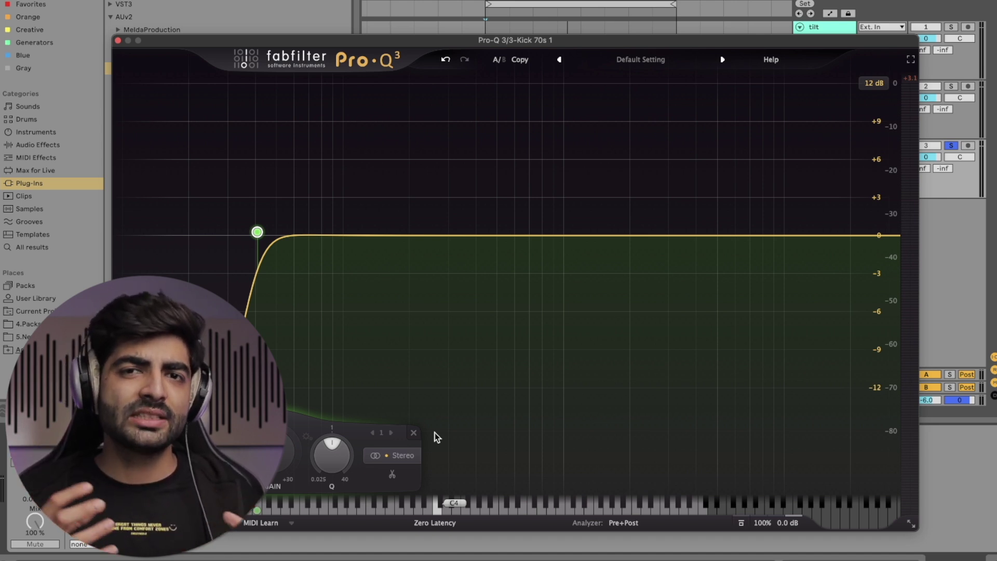
# - Set the kick equalizer's processing mode to Linear Phase with Medium resolution
pyautogui.click(438, 524)
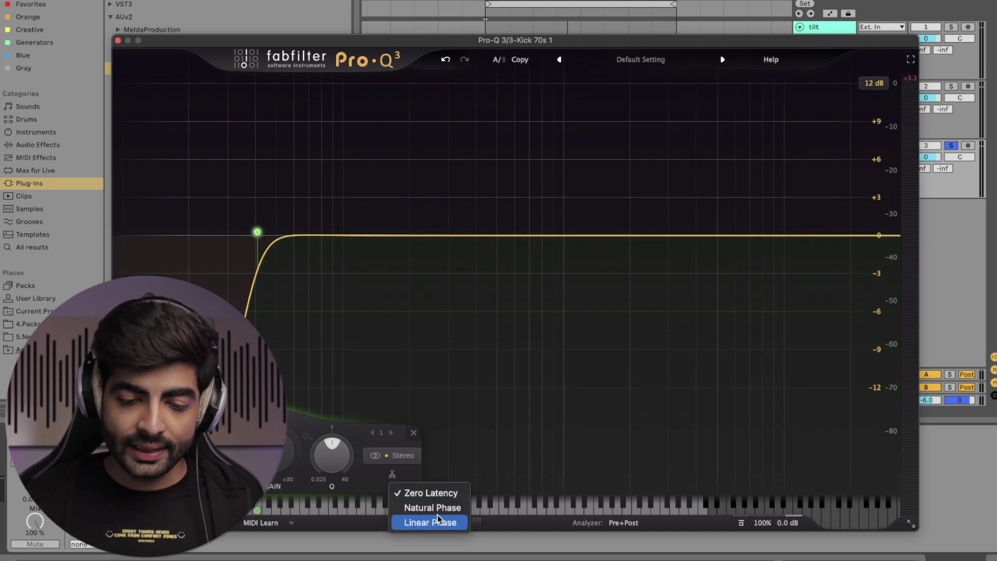
pyautogui.click(437, 510)
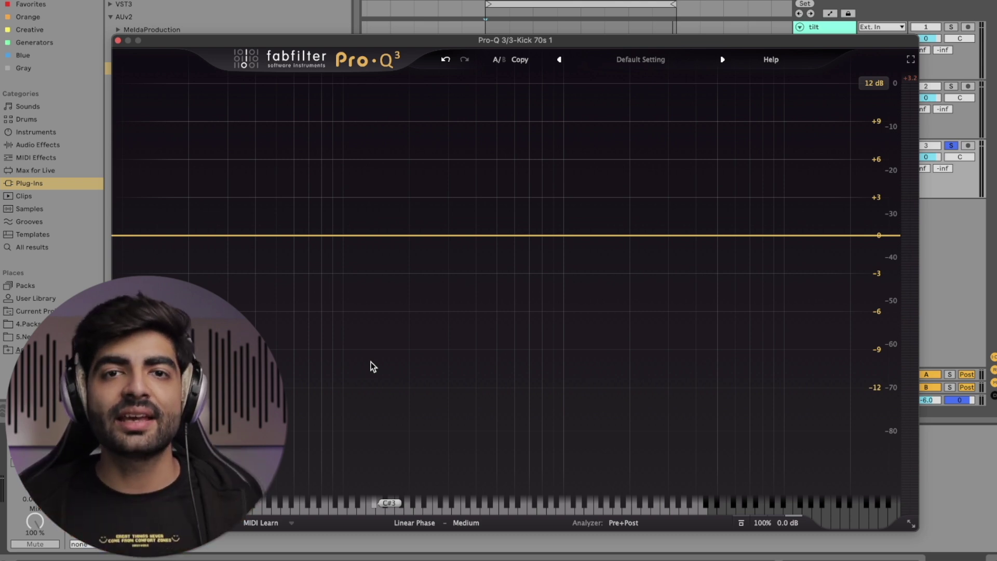
pyautogui.click(466, 523)
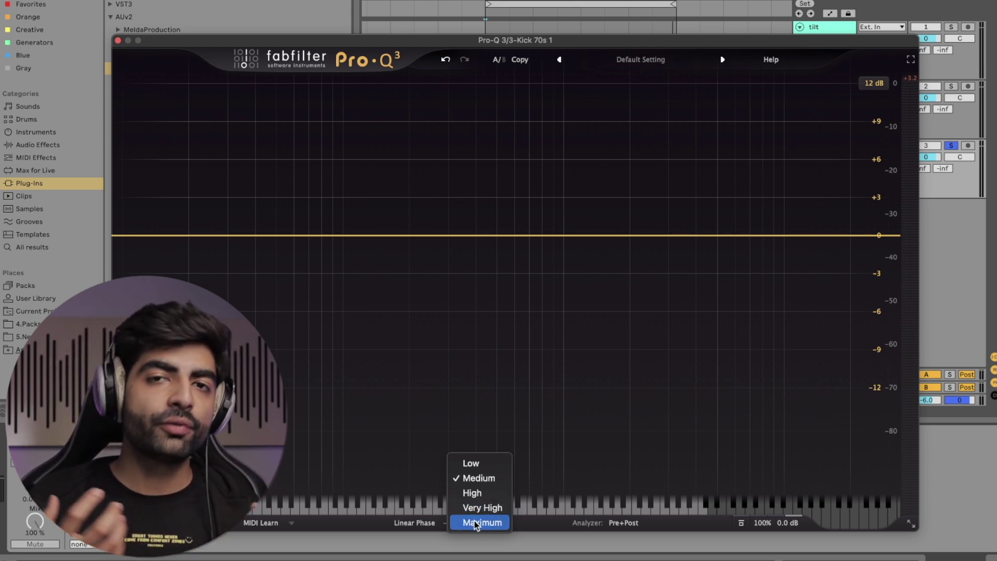
pyautogui.click(477, 478)
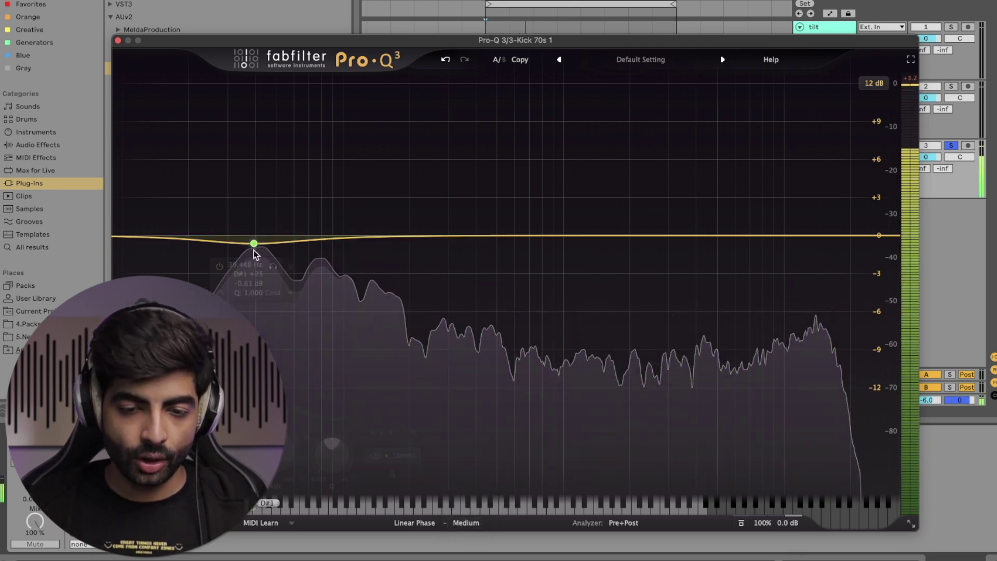
# - Add a low cut band to the kick's equalizer with a 48 dB/oct slope at about 47.5 Hz
pyautogui.moveTo(254, 236); pyautogui.dragTo(254, 254)
pyautogui.rightClick(254, 255)
pyautogui.moveTo(300, 321)
pyautogui.click(397, 351)
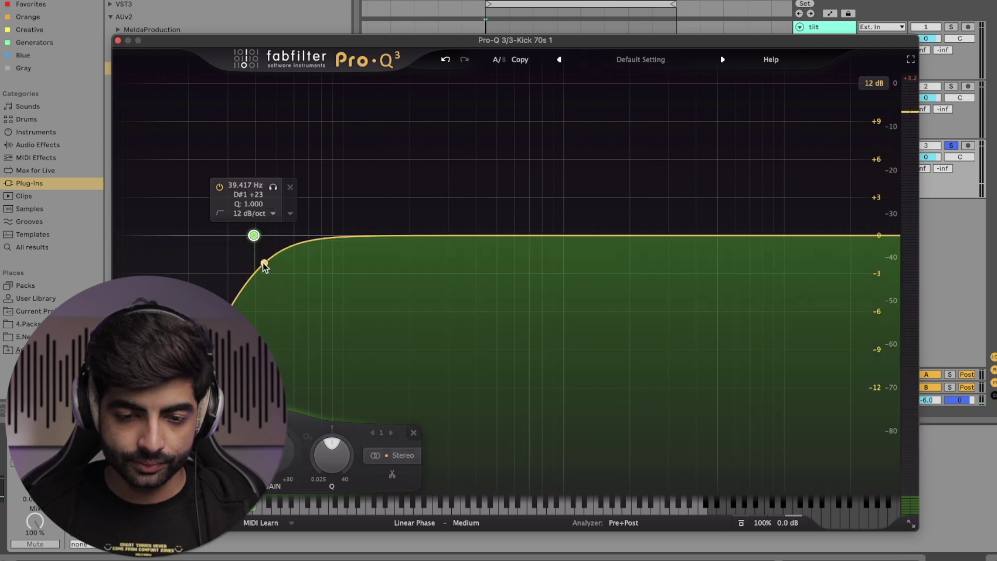
pyautogui.moveTo(257, 241); pyautogui.dragTo(277, 242)
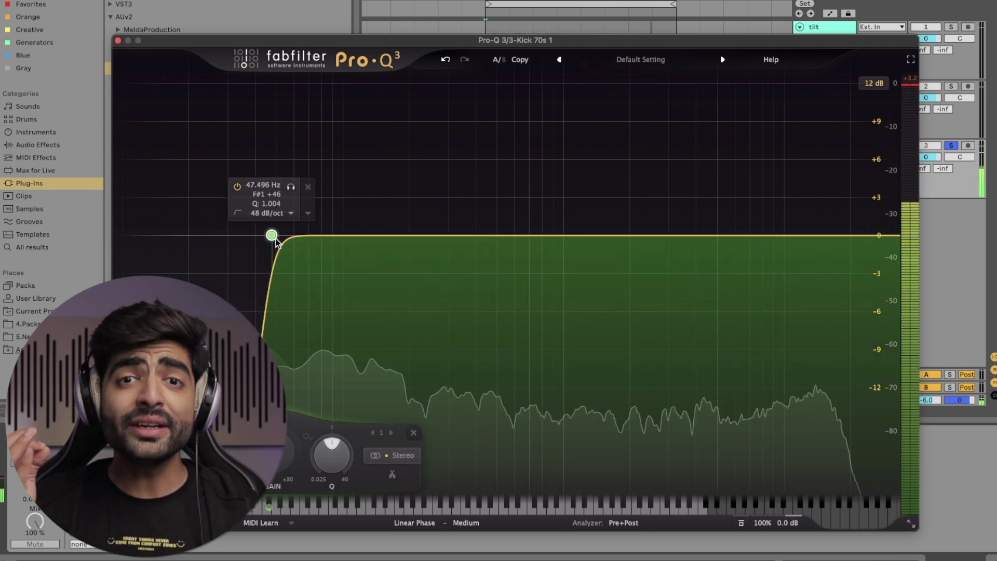
# - Switch the processing mode to Zero Latency and back to Linear Phase to compare the kick
pyautogui.click(425, 524)
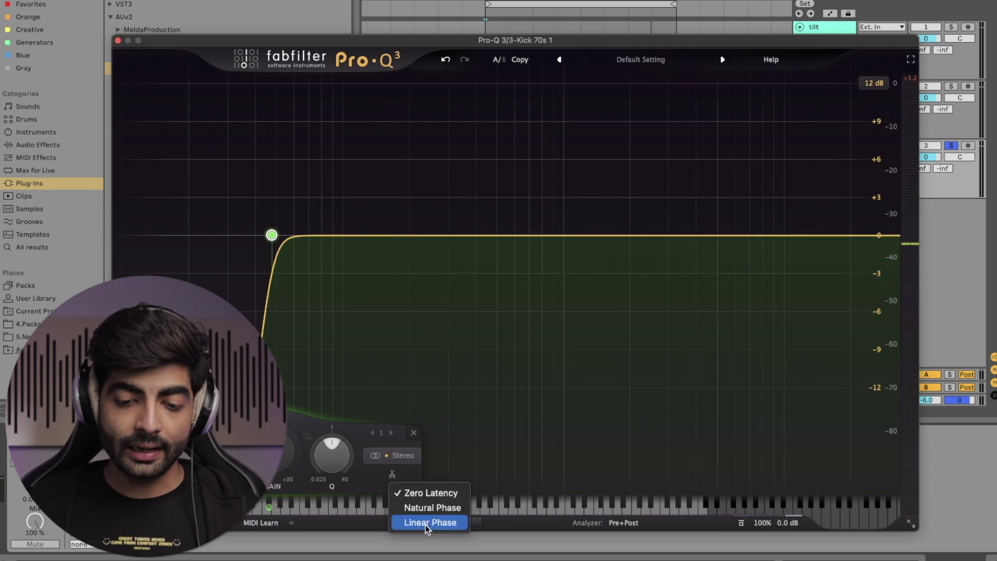
pyautogui.click(431, 495)
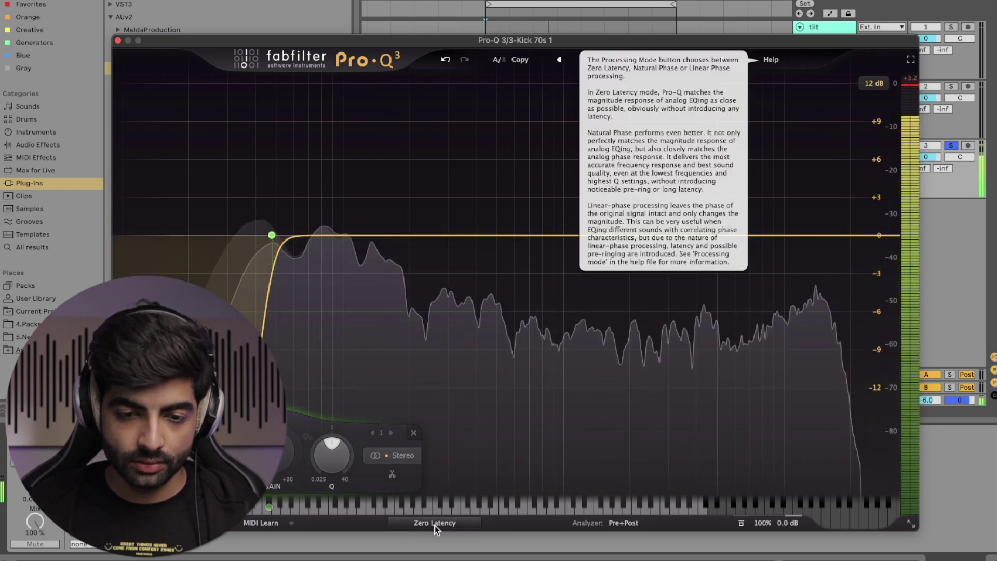
pyautogui.click(435, 523)
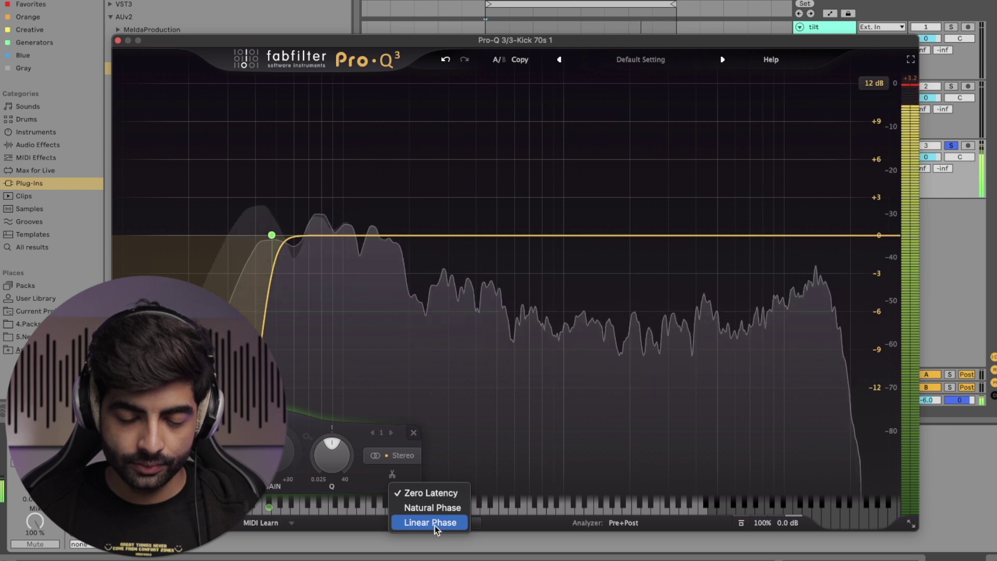
pyautogui.click(434, 523)
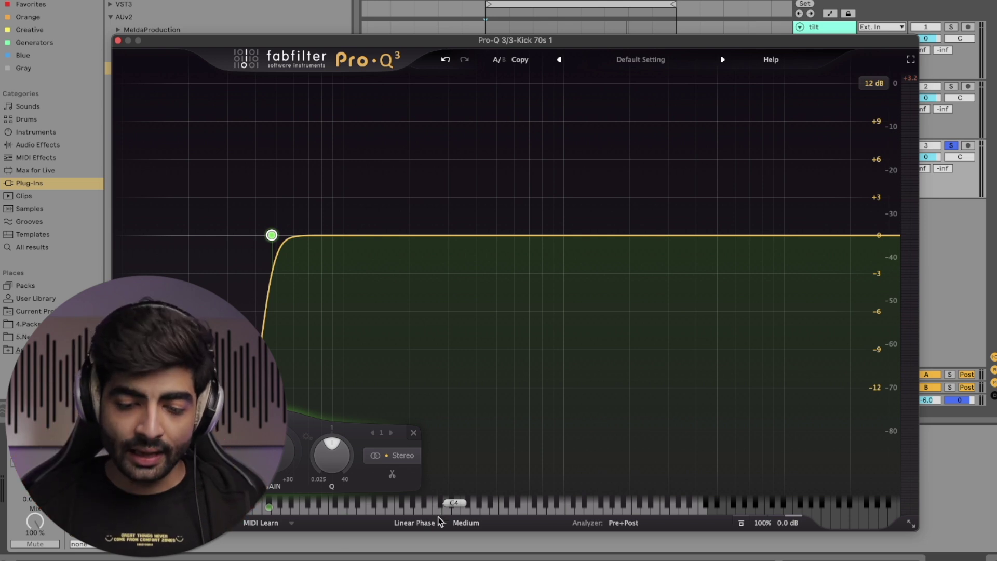
# - Set the Linear Phase resolution to Very High and play the kick loop through it
pyautogui.click(465, 523)
pyautogui.click(469, 509)
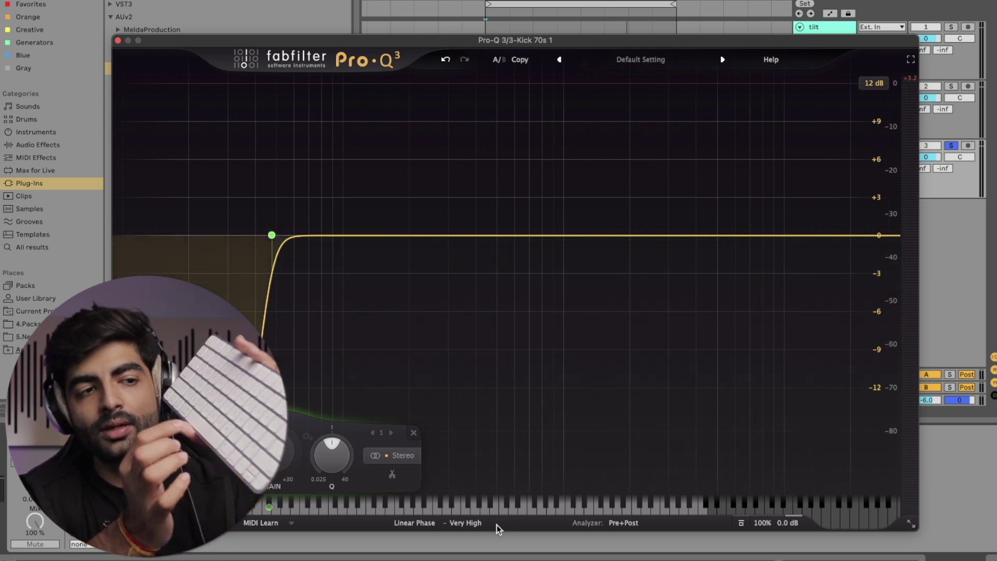
pyautogui.press('space')
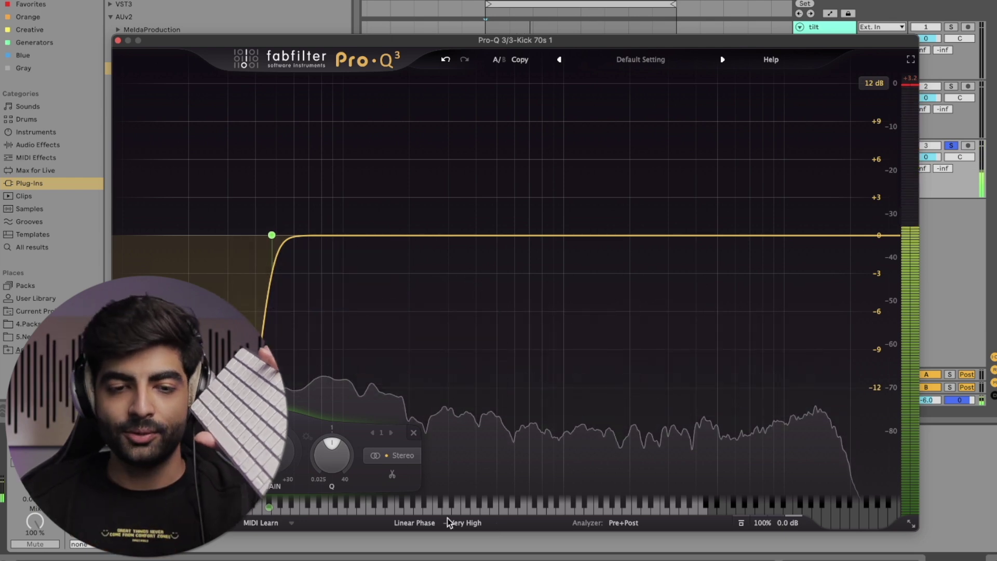
# - Move the kick's Pro-Q 3 to the Sanki track in place of its existing device, and play Sanki with the kick's solo cleared
pyautogui.click(118, 41)
pyautogui.moveTo(654, 18); pyautogui.dragTo(657, 4)
pyautogui.click(809, 176)
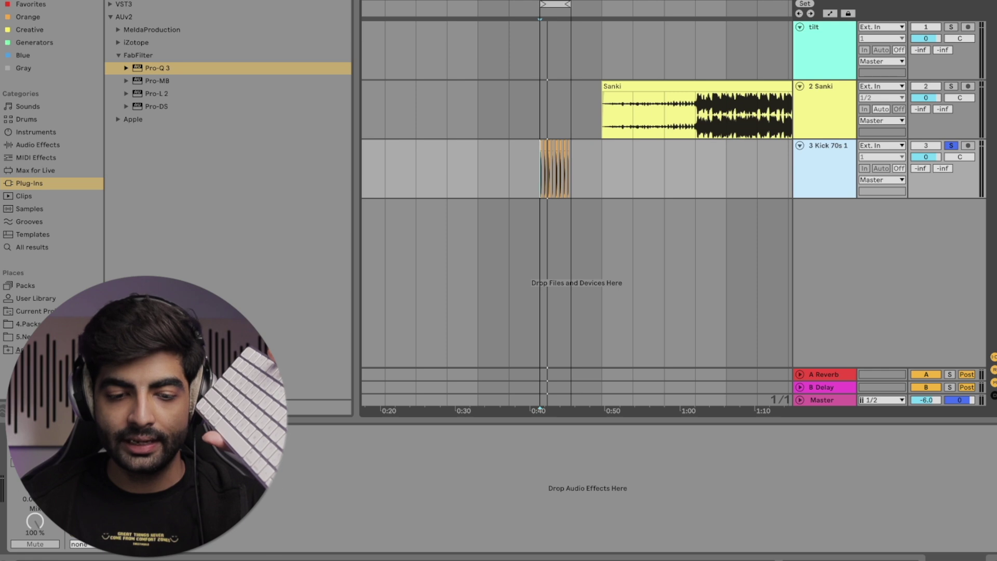
pyautogui.click(734, 117)
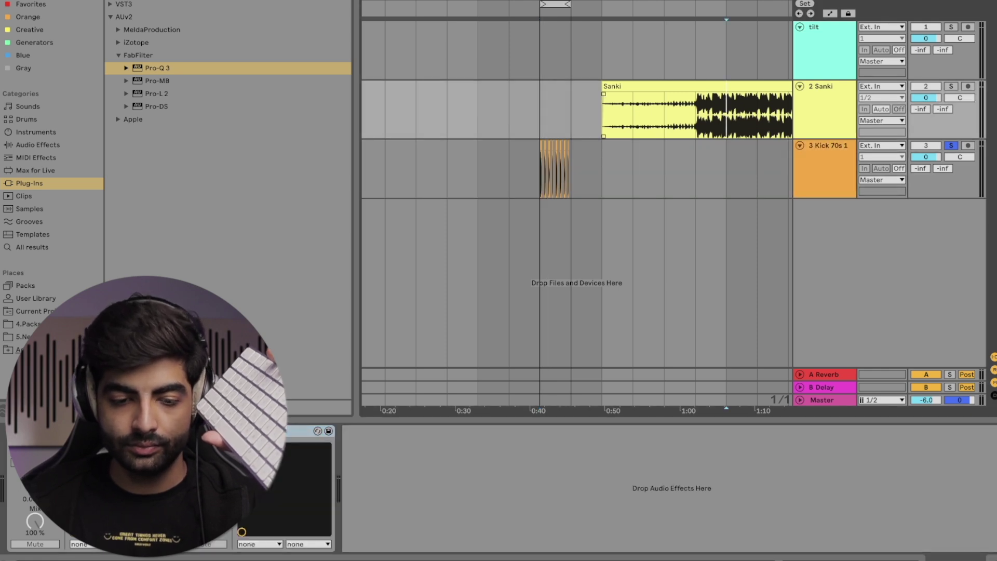
pyautogui.press('Delete')
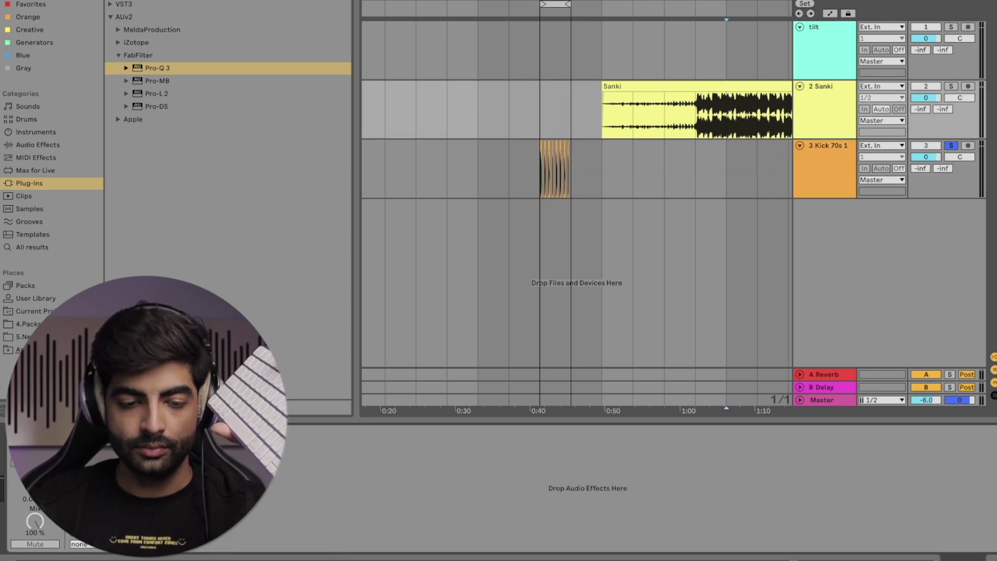
pyautogui.press('Return')
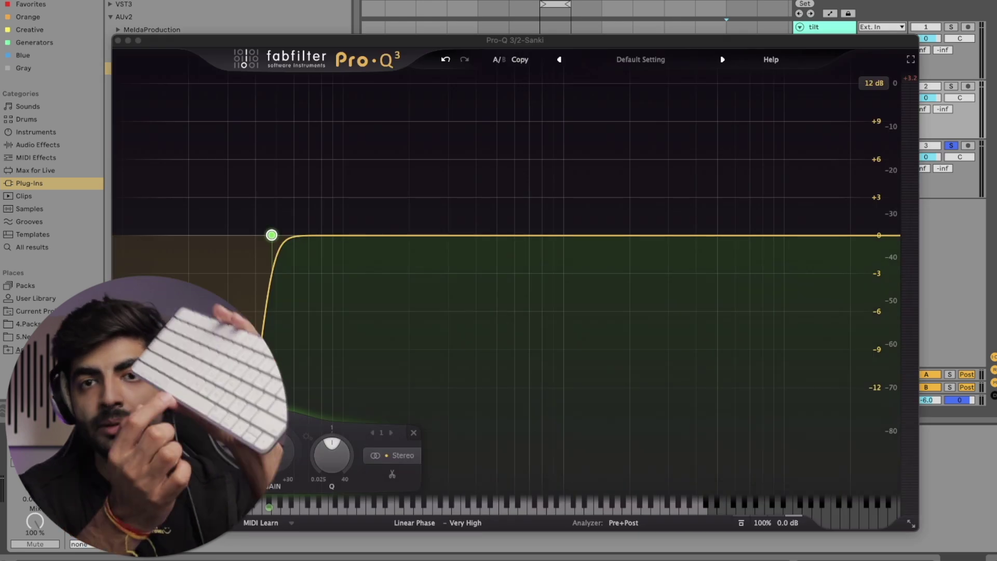
pyautogui.press('space')
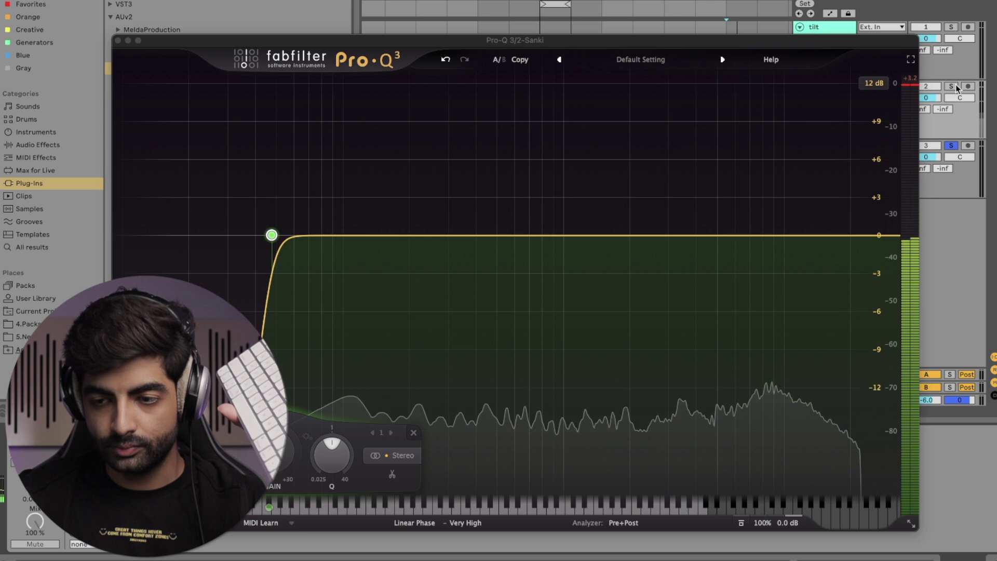
pyautogui.click(952, 86)
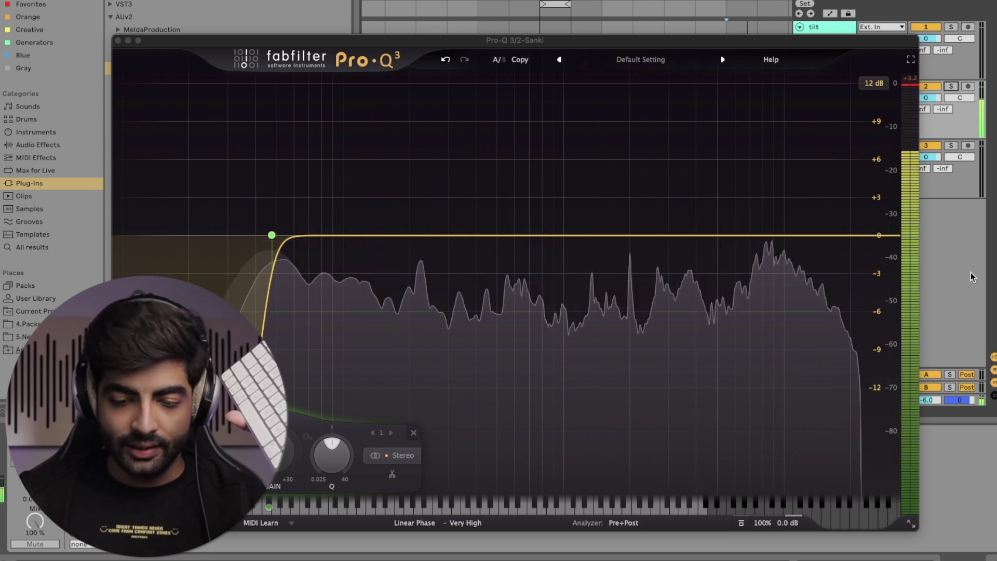
# - Try the Maximum resolution for Linear Phase on the Sanki track, and set it to Medium
pyautogui.click(463, 523)
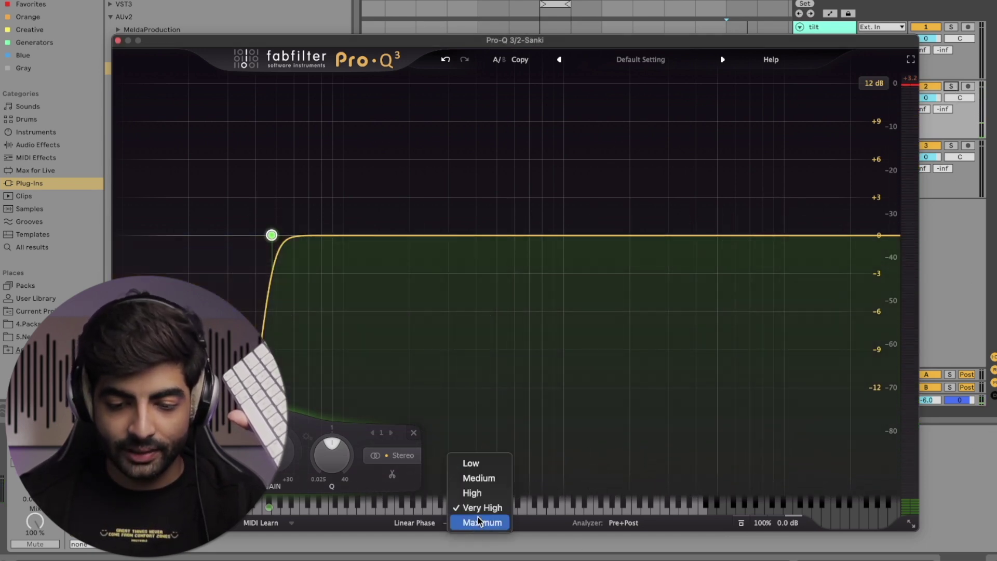
pyautogui.click(478, 517)
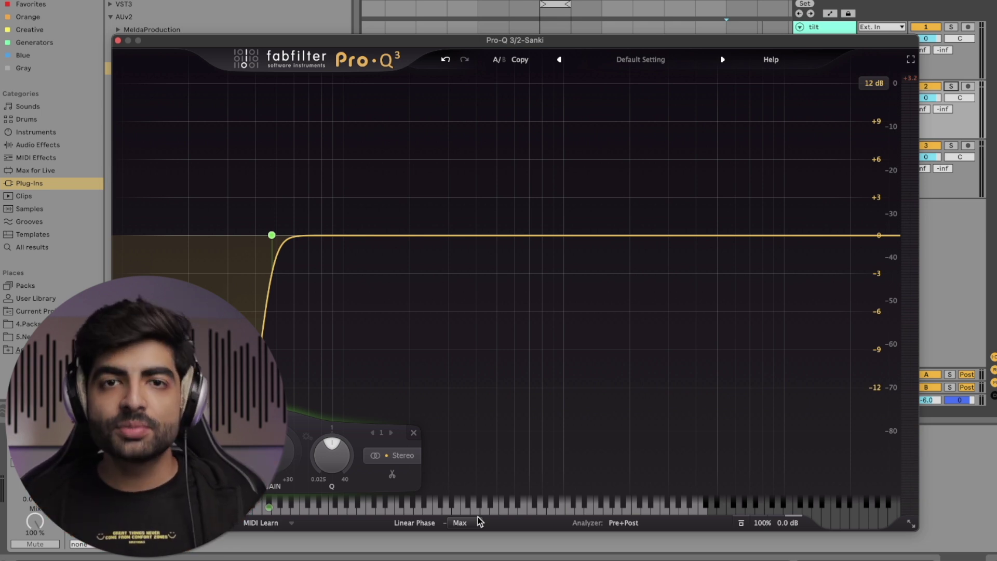
pyautogui.click(478, 521)
pyautogui.click(463, 452)
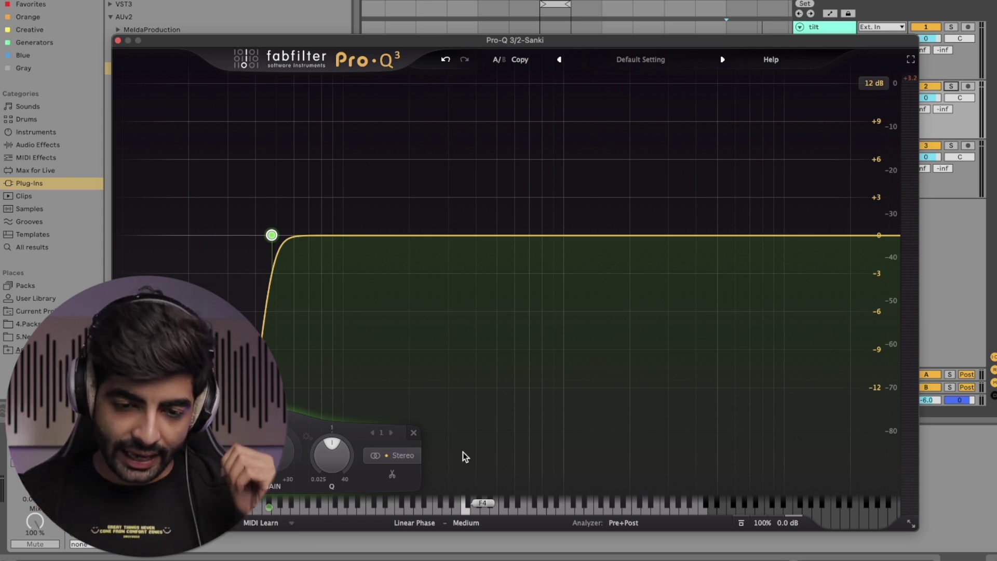
# - Delete the low cut and add a bell boost of about 11 dB at about 132 Hz on the Sanki track
pyautogui.rightClick(272, 235)
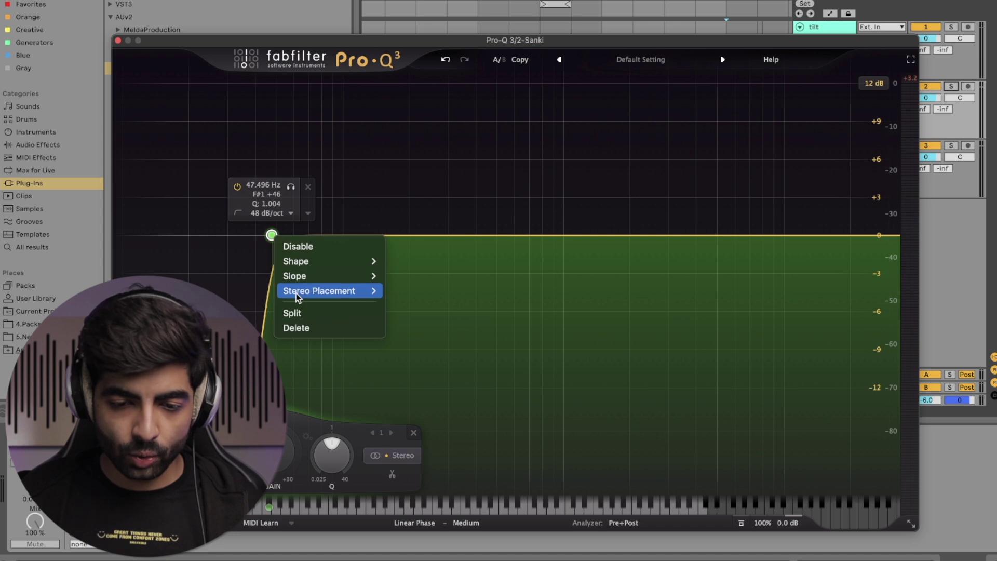
pyautogui.click(295, 328)
pyautogui.moveTo(358, 235); pyautogui.dragTo(369, 96)
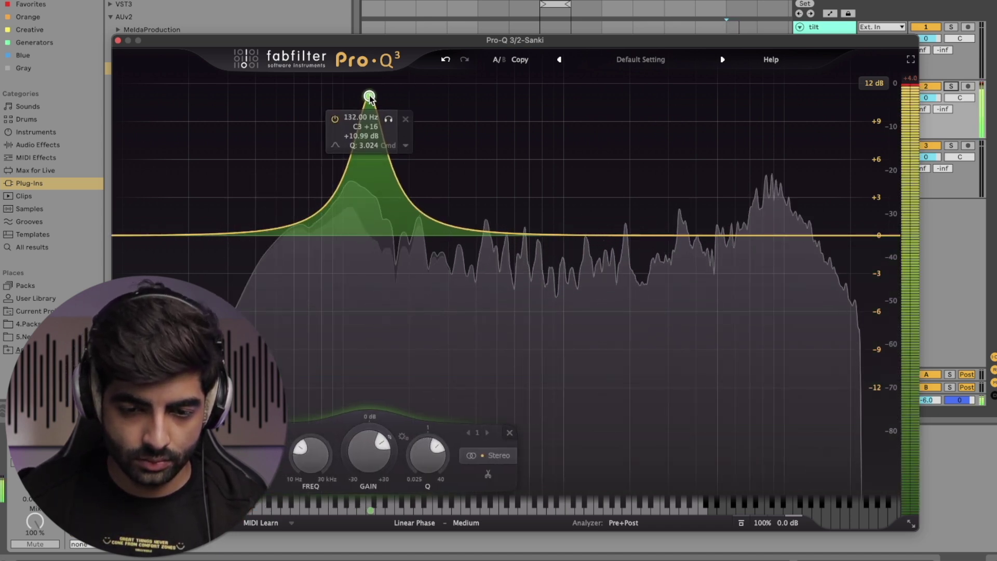
# - Move the bell-boosted Pro-Q 3 to the Kick 70s 1 track and play the kick loop through it from its start
pyautogui.click(119, 41)
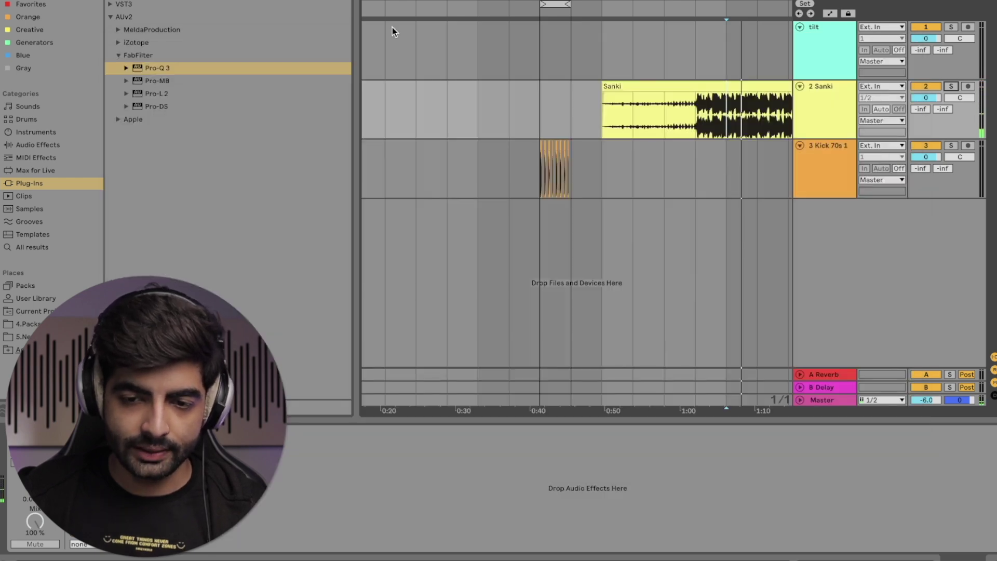
pyautogui.press('+')
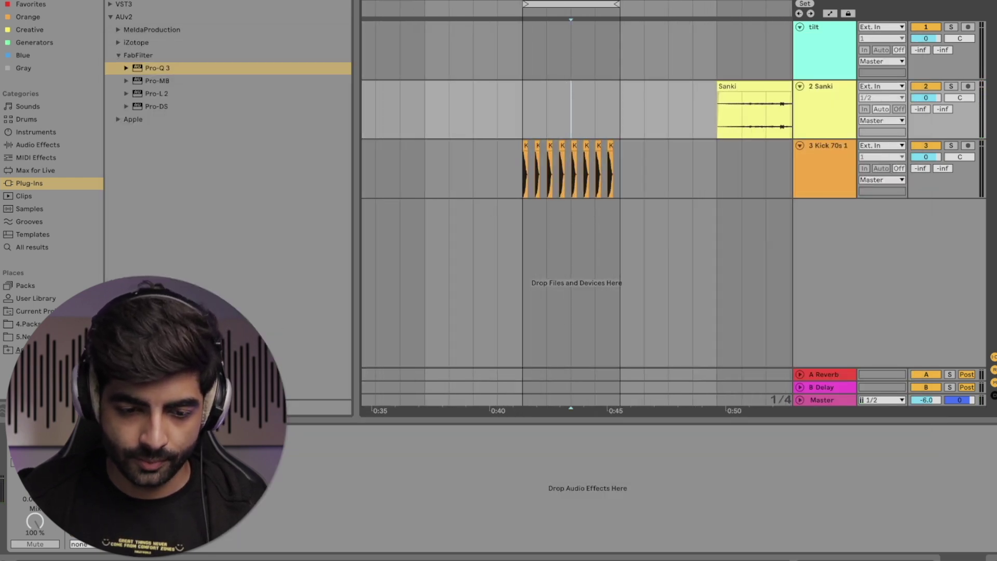
pyautogui.click(523, 172)
pyautogui.press('space')
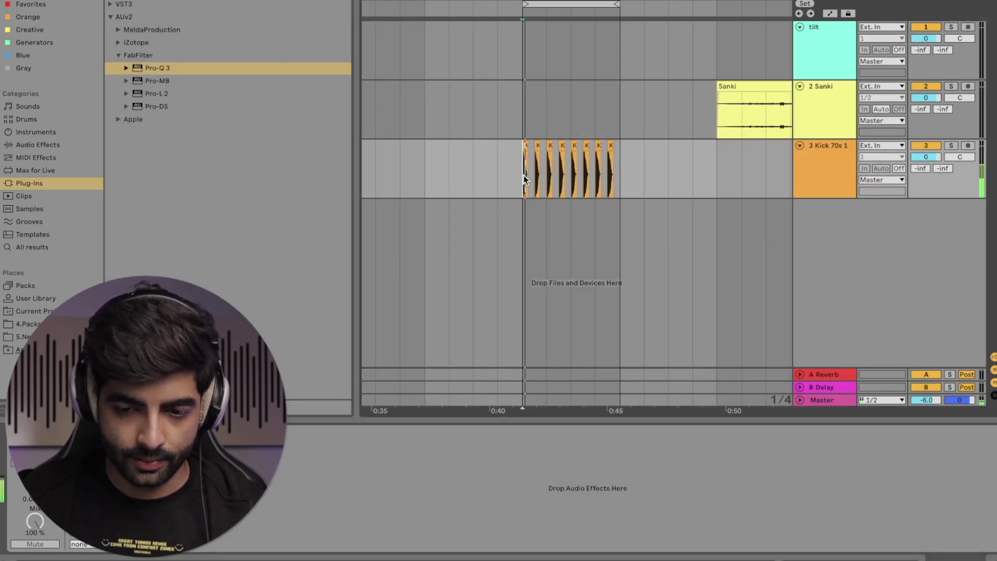
pyautogui.click(23, 493)
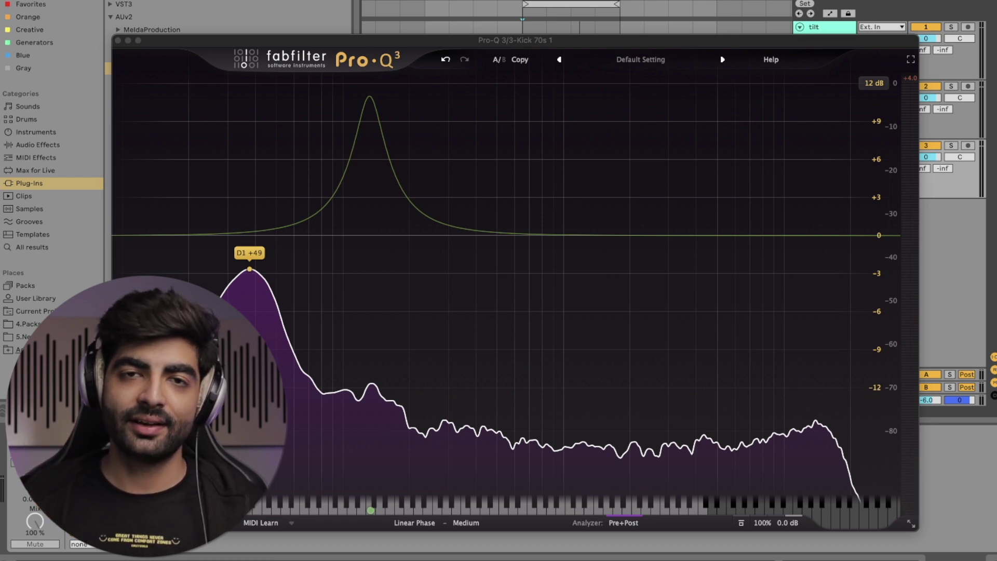
pyautogui.click(395, 224)
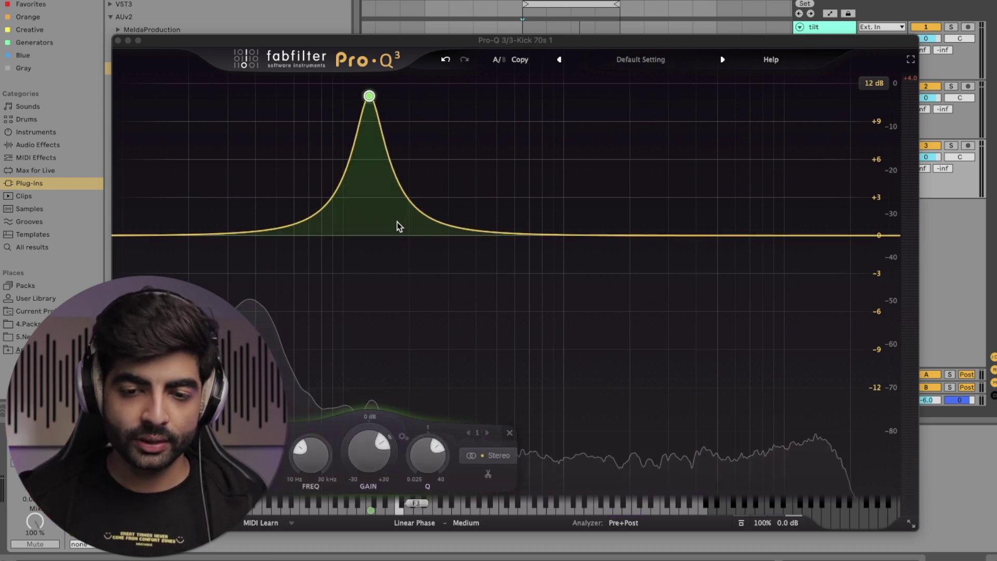
pyautogui.press('space')
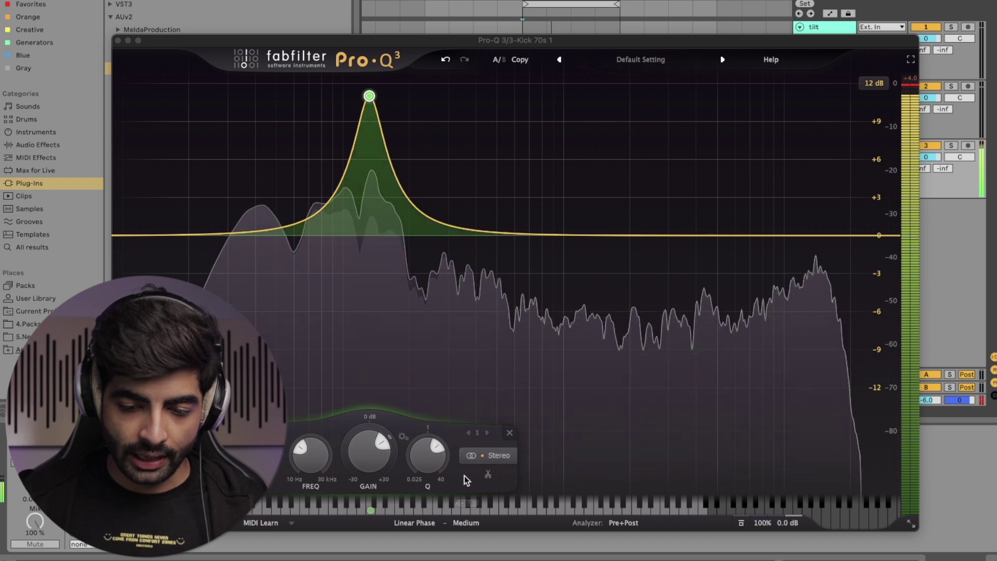
# - Try Zero Latency on the kick's bell boost, and return to Linear Phase with the resolution set to High
pyautogui.click(426, 523)
pyautogui.click(429, 493)
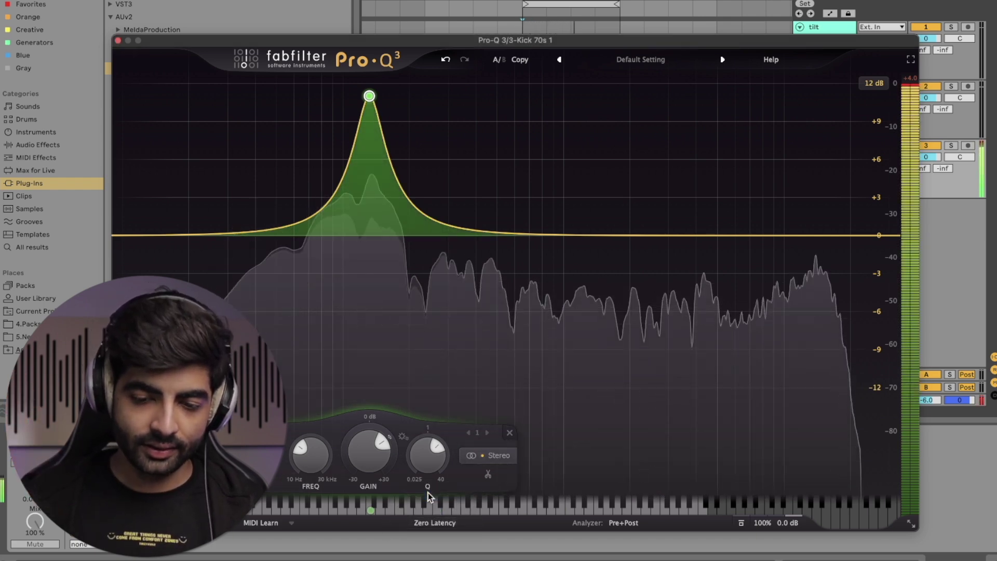
pyautogui.click(434, 521)
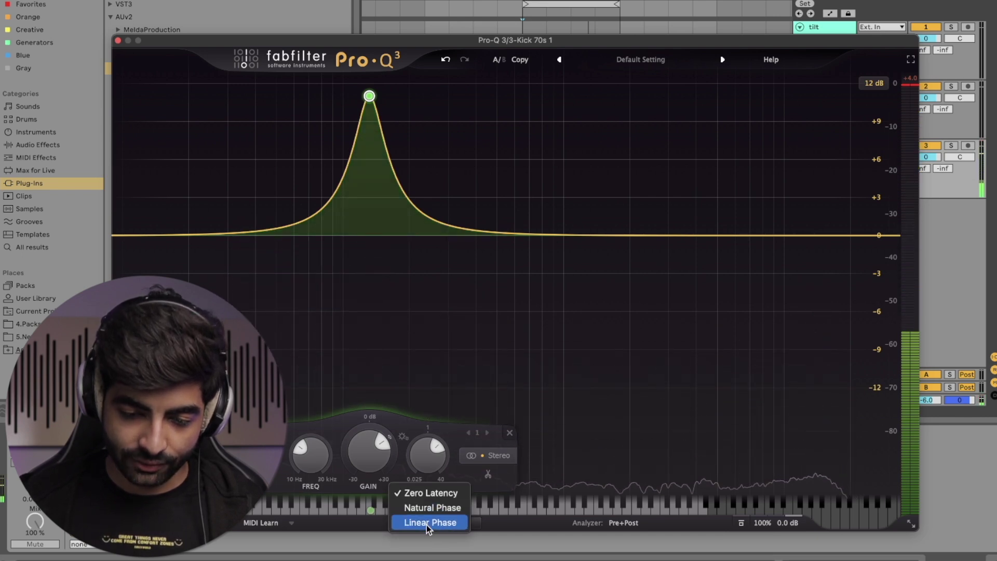
pyautogui.click(426, 524)
pyautogui.click(470, 523)
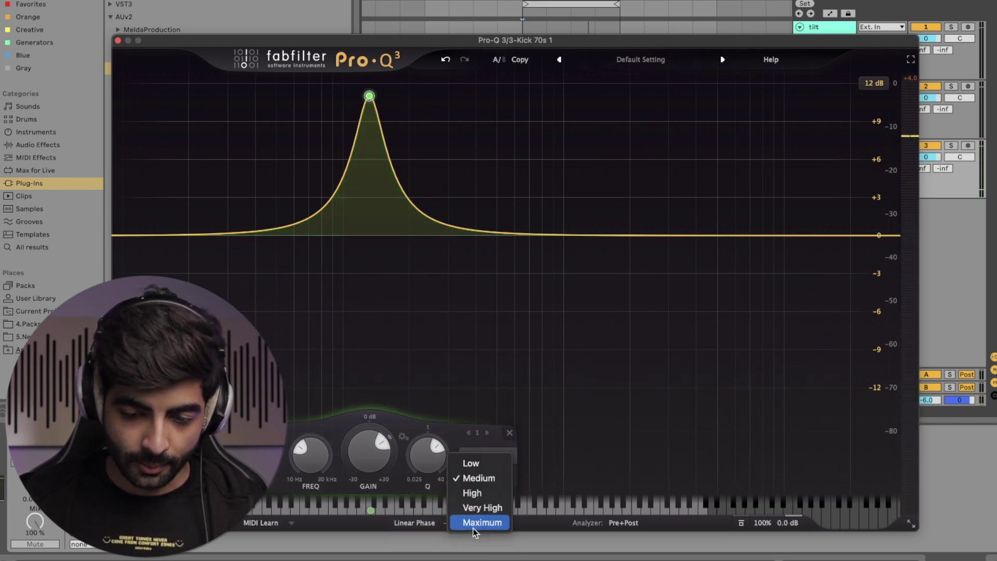
pyautogui.click(475, 496)
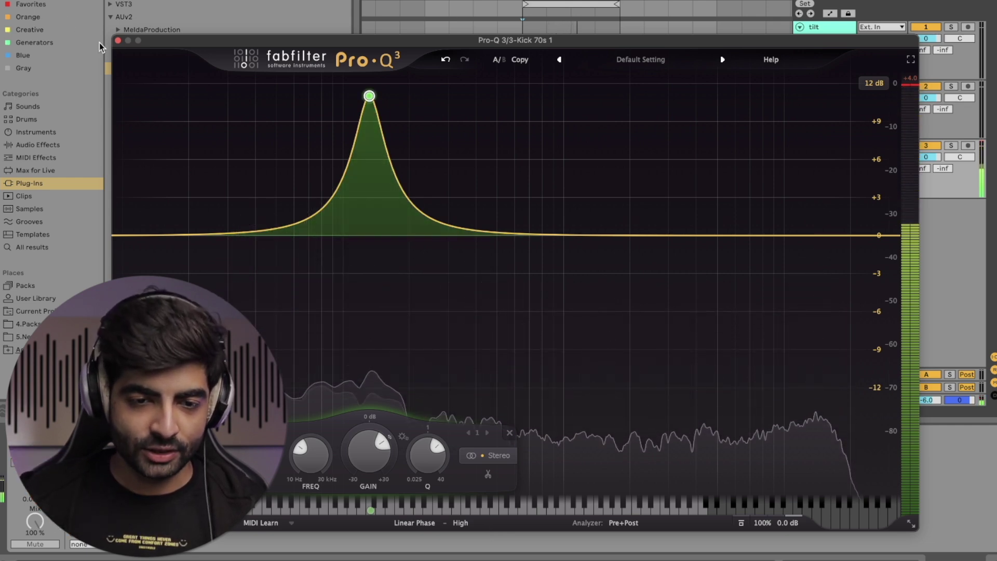
# - Raise the kick's bell boost to about 21 dB at about 141 Hz and narrow it to a Q of about 10.8
pyautogui.moveTo(369, 95); pyautogui.dragTo(371, 42)
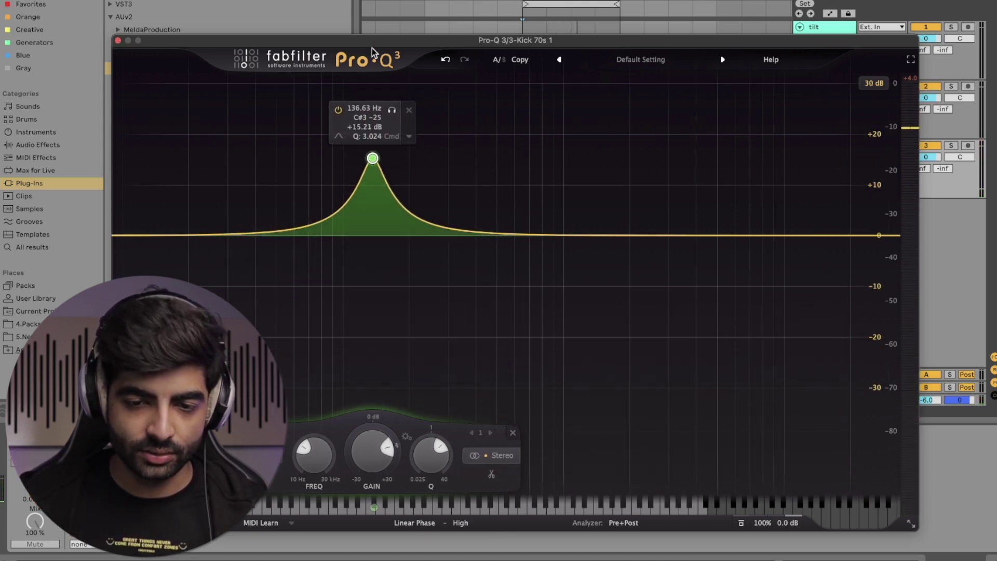
pyautogui.moveTo(372, 158); pyautogui.dragTo(376, 128)
pyautogui.scroll(5, 376, 128)
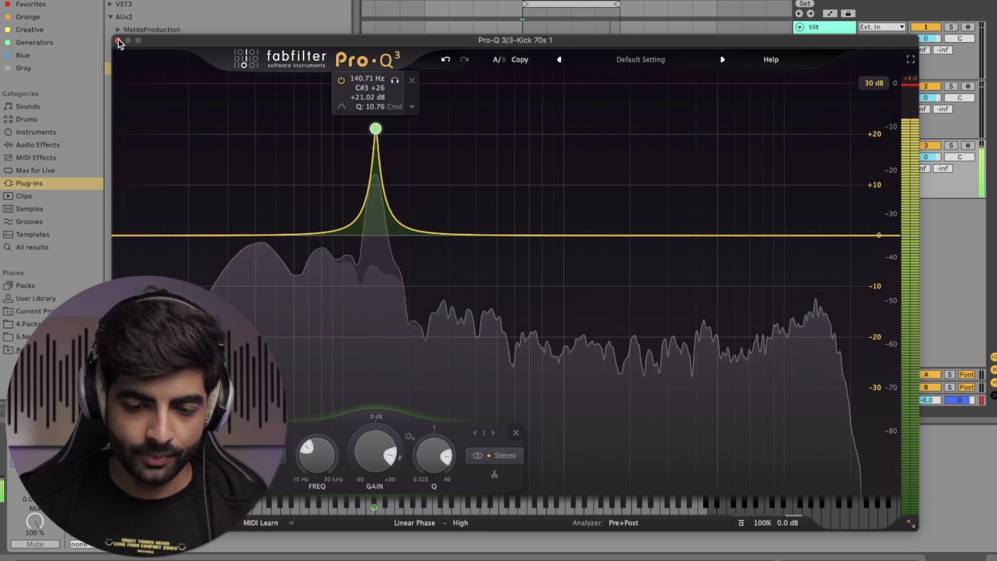
# - Compare the narrow kick boost in Zero Latency and in Linear Phase by ear, ending on Linear Phase with the loop playing
pyautogui.click(429, 522)
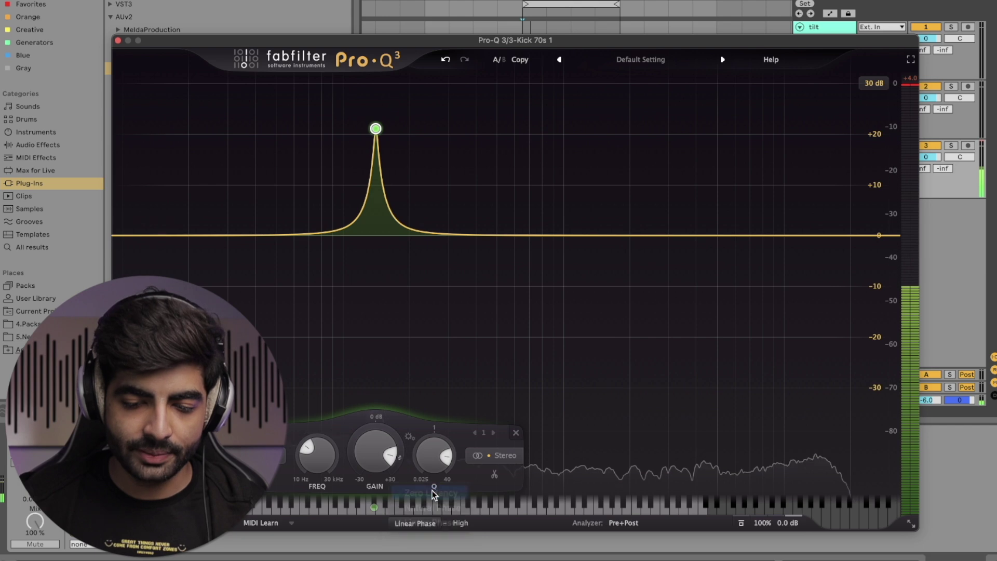
pyautogui.click(432, 492)
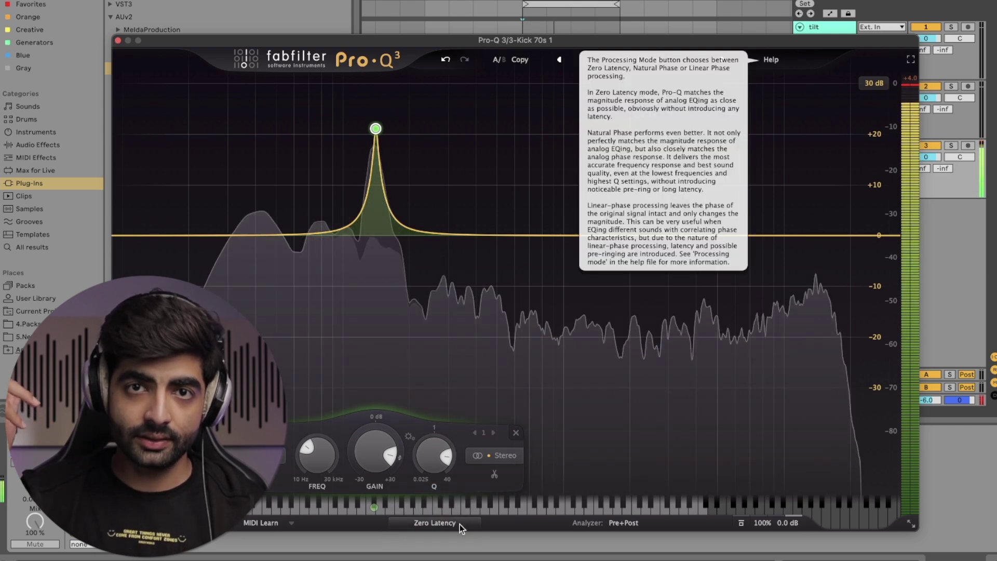
pyautogui.click(459, 523)
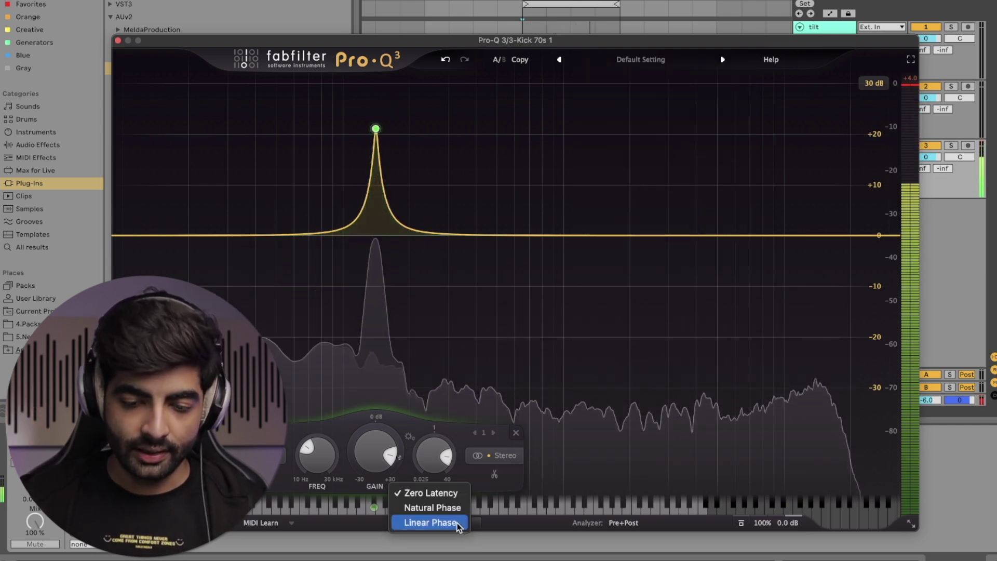
pyautogui.click(457, 522)
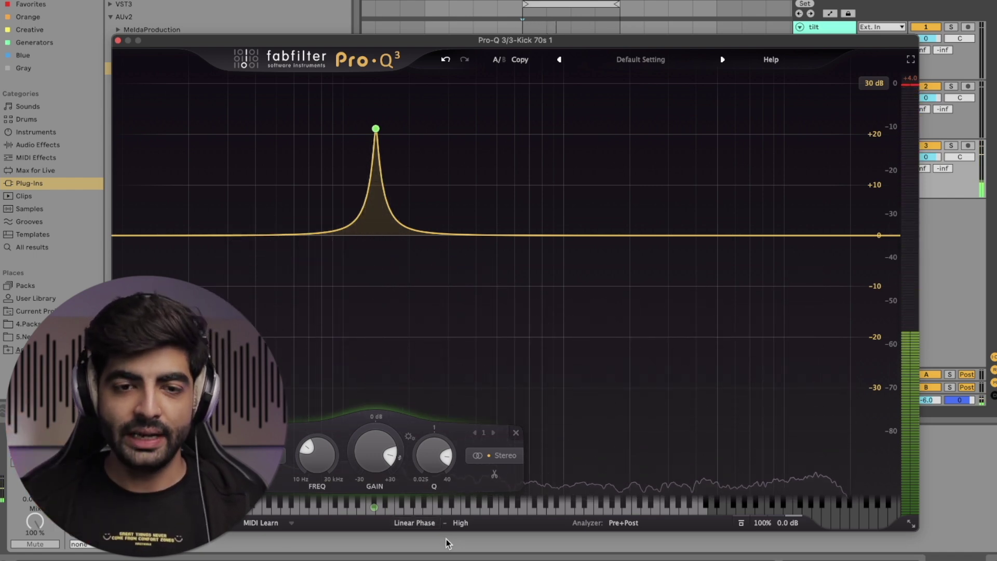
pyautogui.press('space')
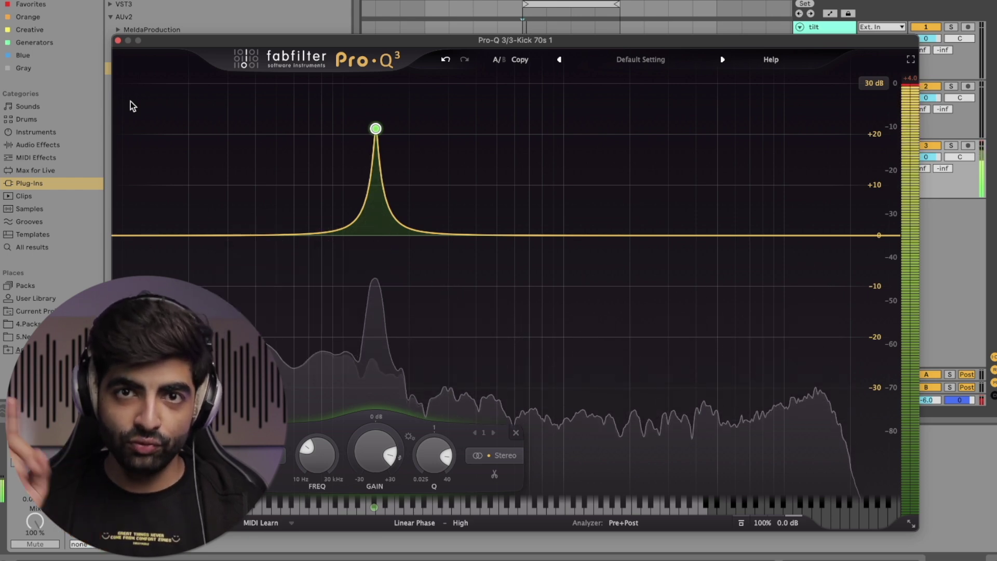
# - Close the kick's Pro-Q 3, freeze the Kick 70s 1 track and copy its rendered audio to a new track below
pyautogui.click(118, 40)
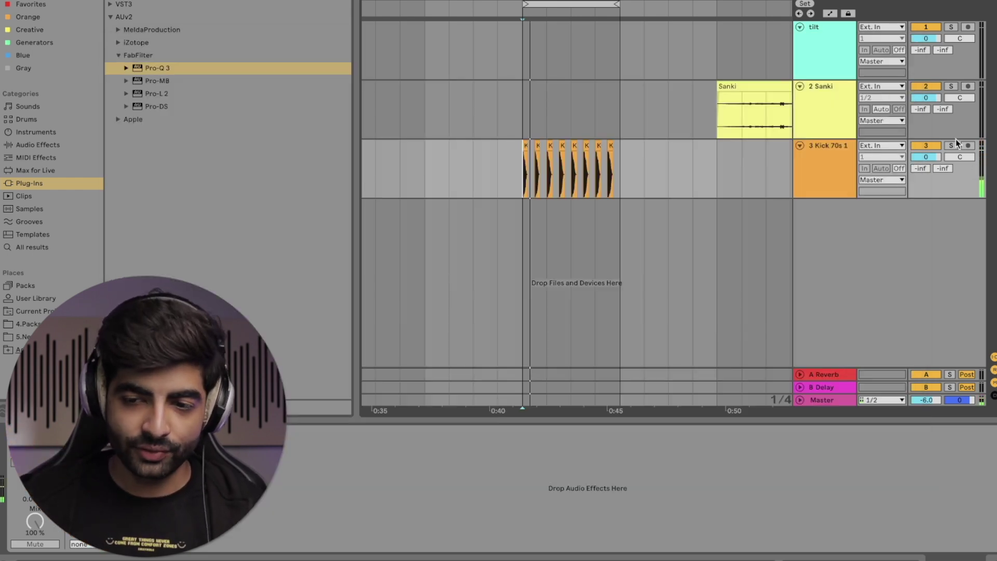
pyautogui.rightClick(840, 164)
pyautogui.click(863, 242)
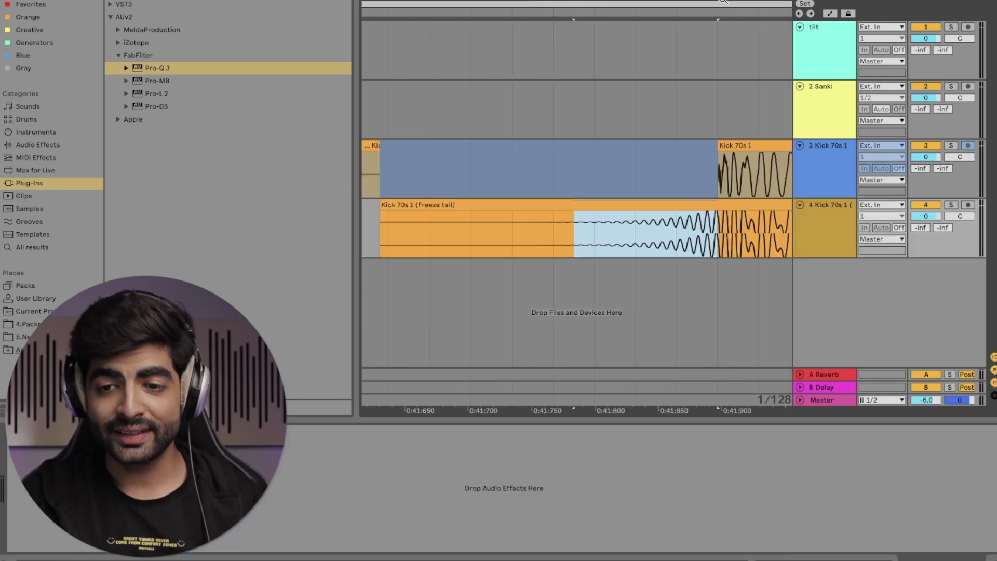
# - Examine the rendered kick's waveform just before the transient against the gap ahead of the original clip
pyautogui.moveTo(724, 2); pyautogui.dragTo(730, 27)
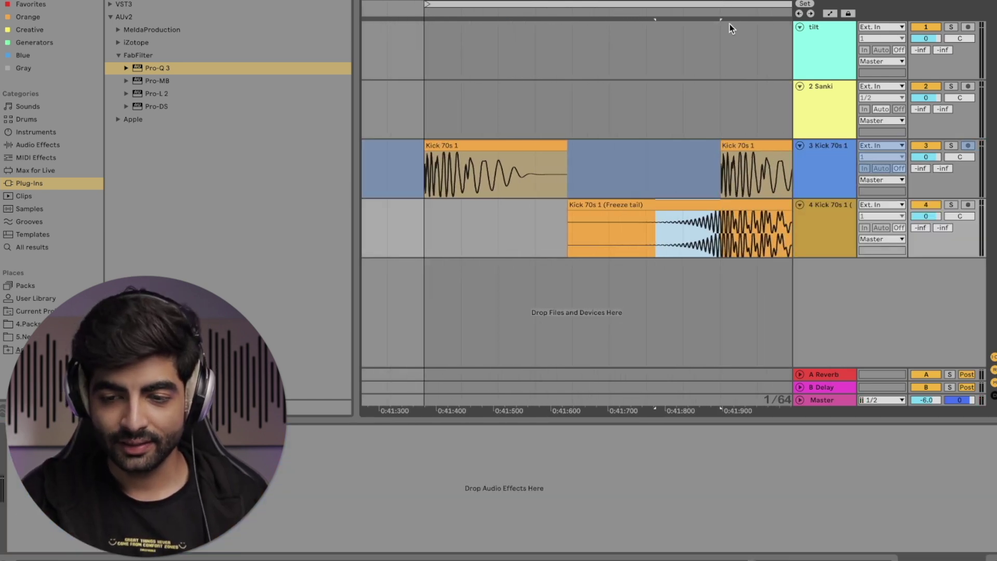
pyautogui.moveTo(709, 163); pyautogui.dragTo(645, 175)
pyautogui.click(725, 231)
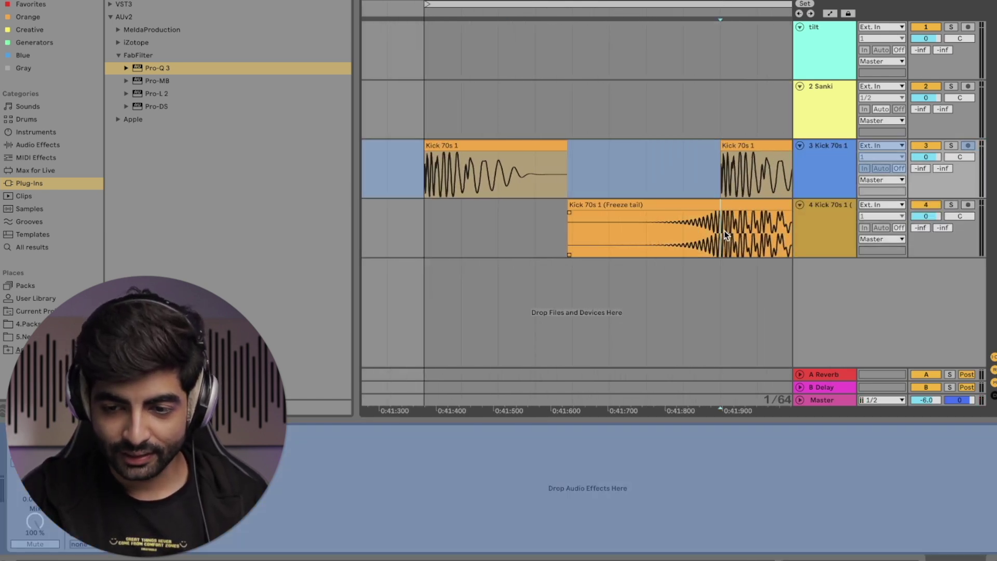
pyautogui.moveTo(668, 237); pyautogui.dragTo(655, 237)
pyautogui.hscroll(1, 655, 237)
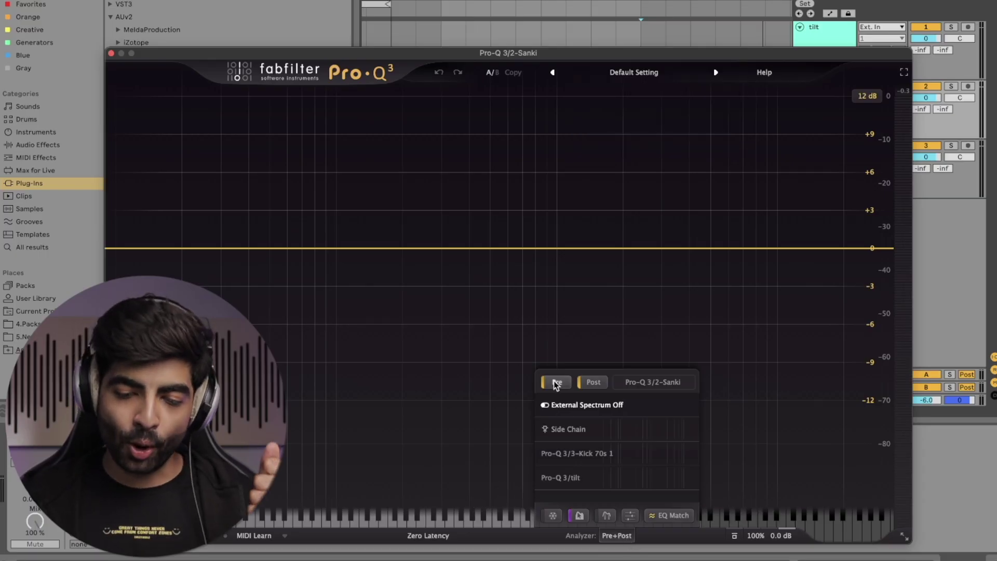
# - Turn off both the Pre and Post spectrum curves in the analyzer of the Sanki track's Pro-Q 3 and play the track
pyautogui.moveTo(578, 411)
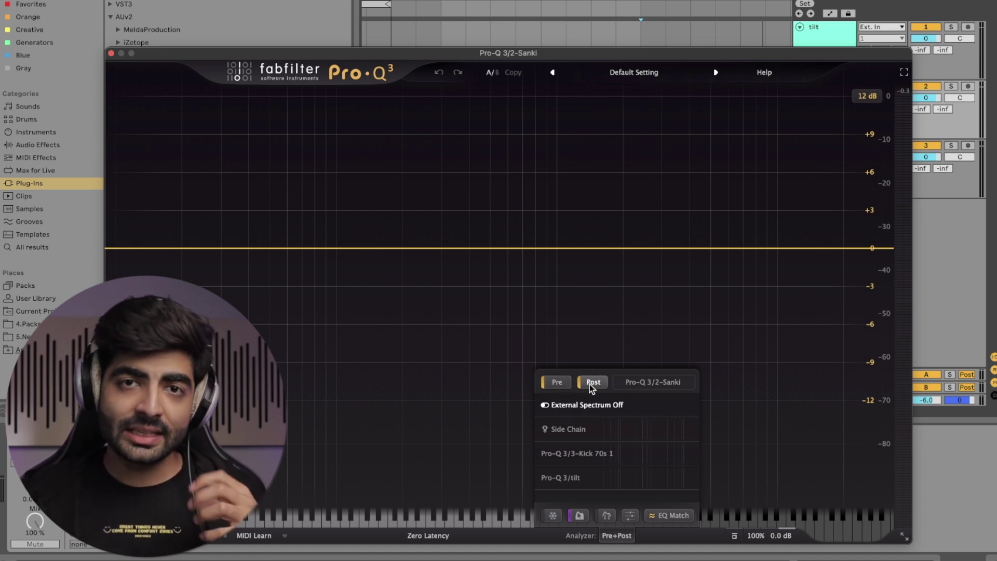
pyautogui.moveTo(590, 385)
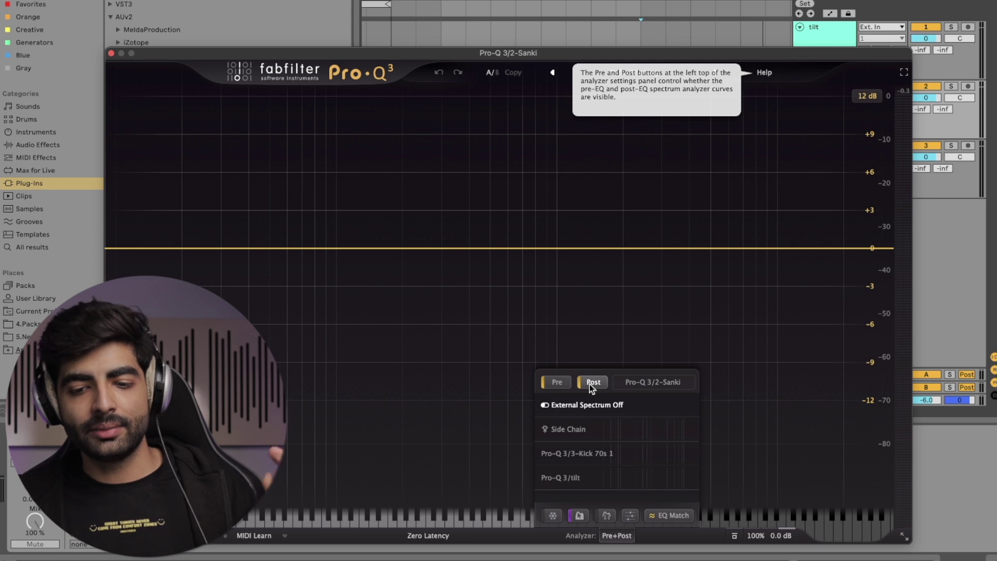
pyautogui.click(593, 382)
pyautogui.click(557, 382)
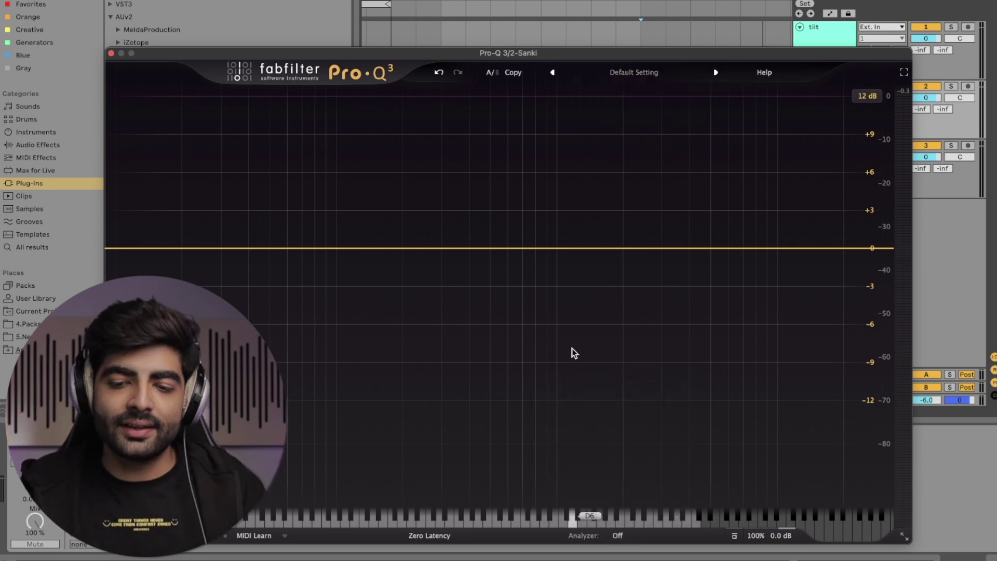
pyautogui.moveTo(395, 197); pyautogui.dragTo(835, 421)
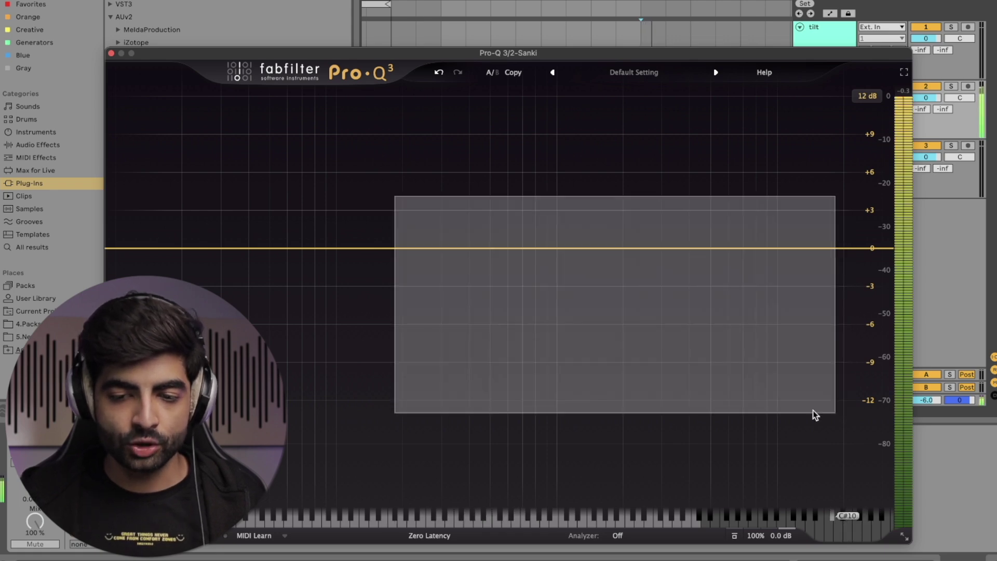
# - Enable only the Pre spectrum curve in Sanki's analyzer and play the track
pyautogui.moveTo(617, 536)
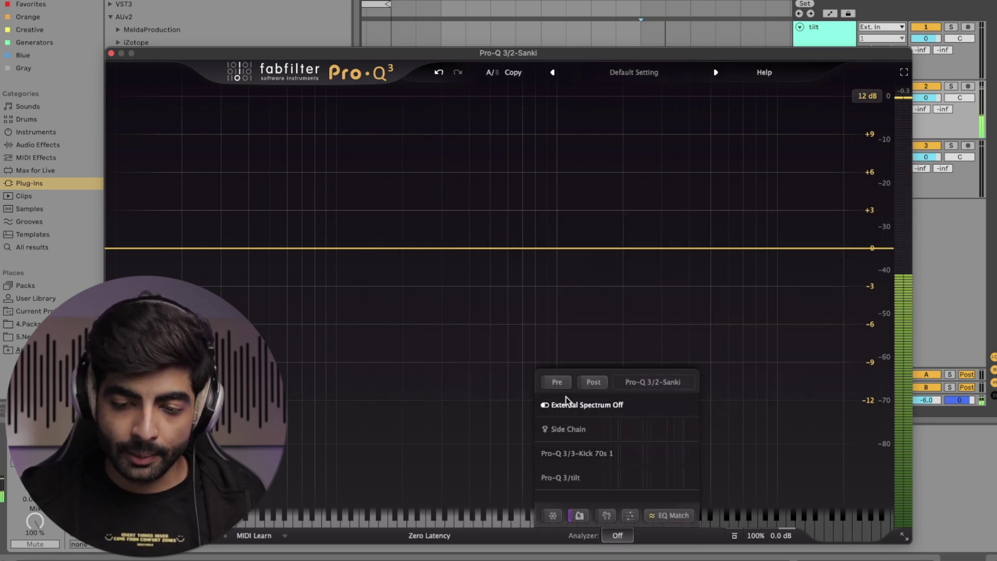
pyautogui.click(557, 381)
pyautogui.moveTo(201, 164); pyautogui.dragTo(817, 339)
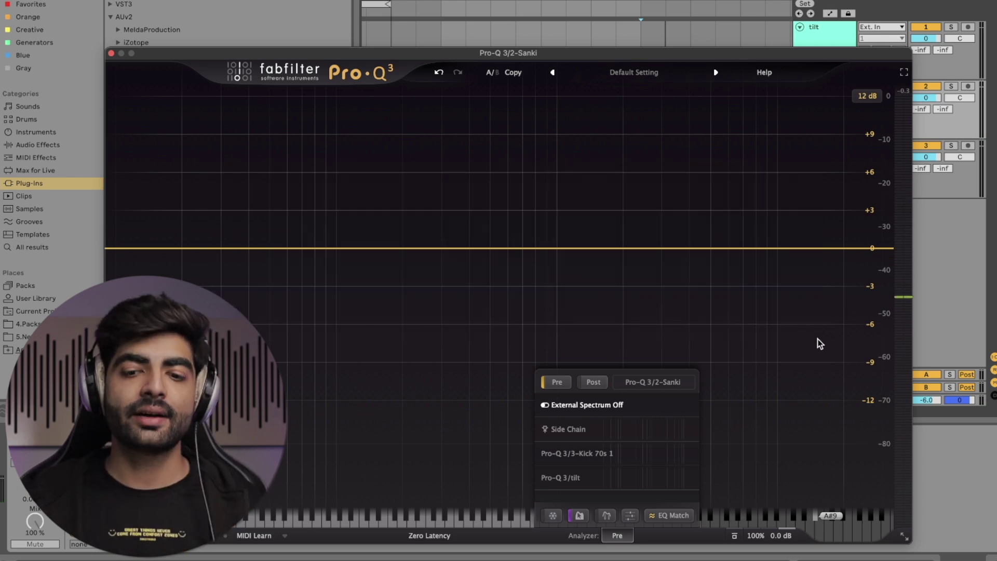
pyautogui.press('space')
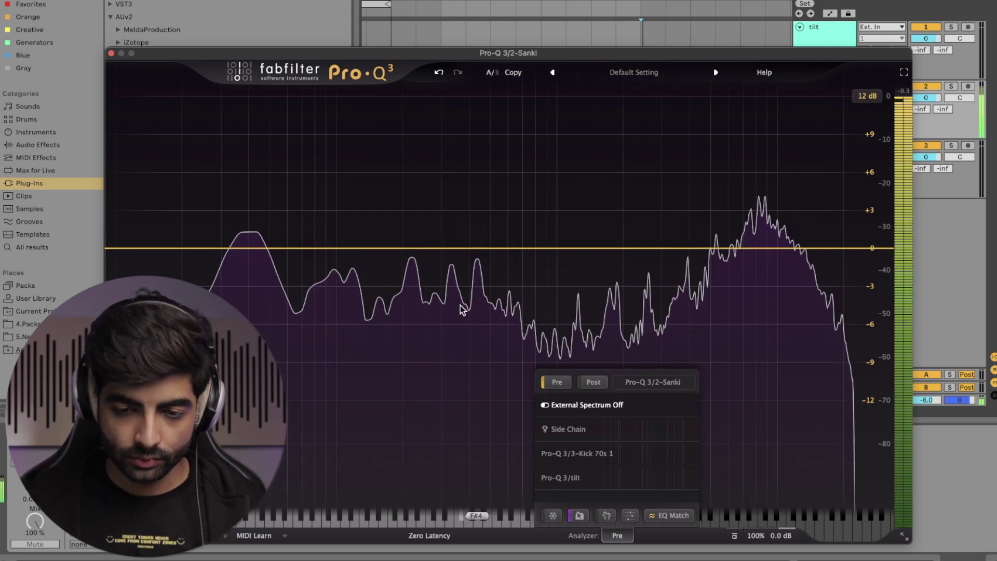
# - Add a bell cut of about 9.8 dB at about 273 Hz and an upper-mid boost of about 11 dB, and enable the Post spectrum
pyautogui.moveTo(445, 249); pyautogui.dragTo(433, 372)
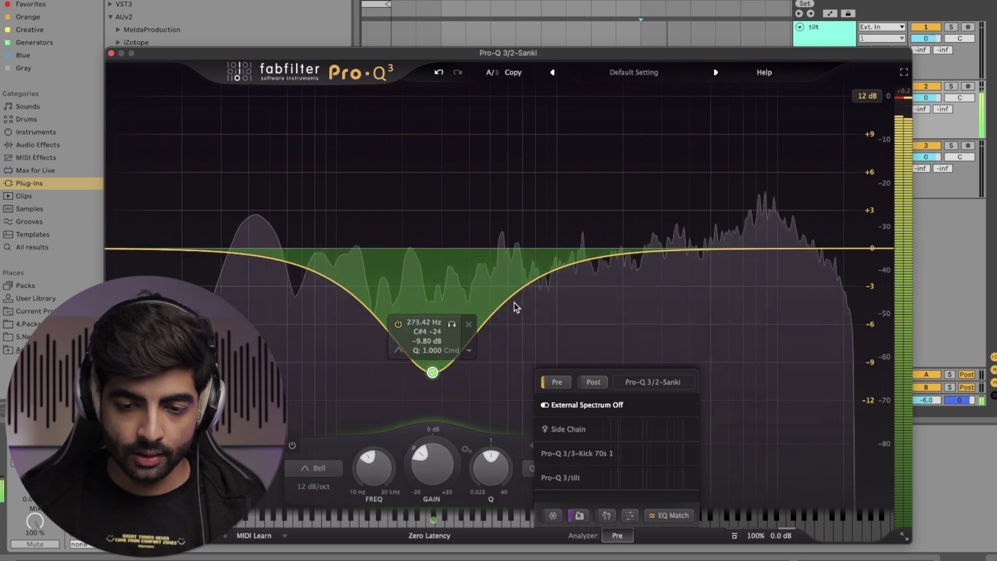
pyautogui.moveTo(516, 295); pyautogui.dragTo(589, 106)
pyautogui.moveTo(203, 170)
pyautogui.mouseDown()
pyautogui.moveTo(651, 313)
pyautogui.moveTo(706, 357)
pyautogui.mouseUp()
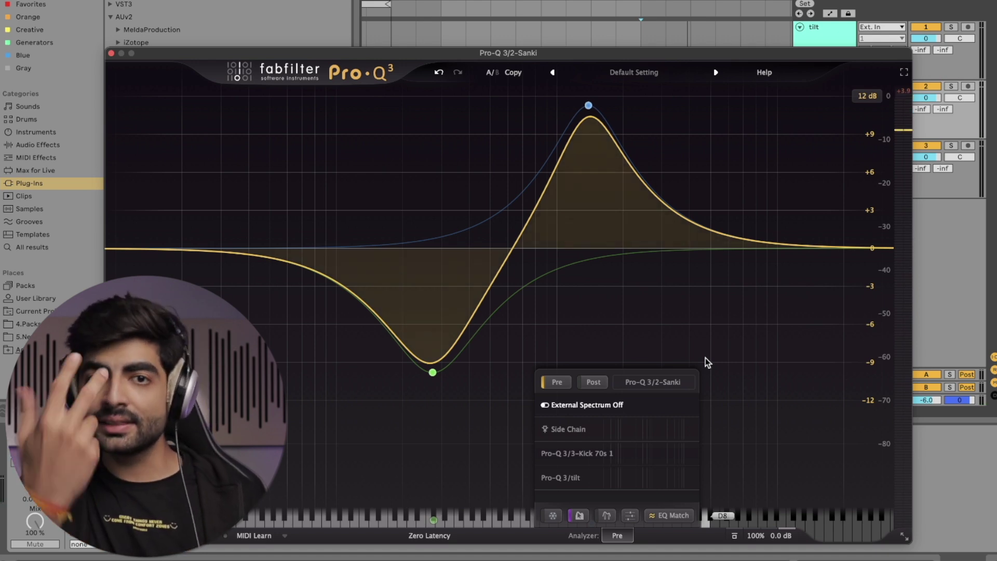
pyautogui.click(599, 382)
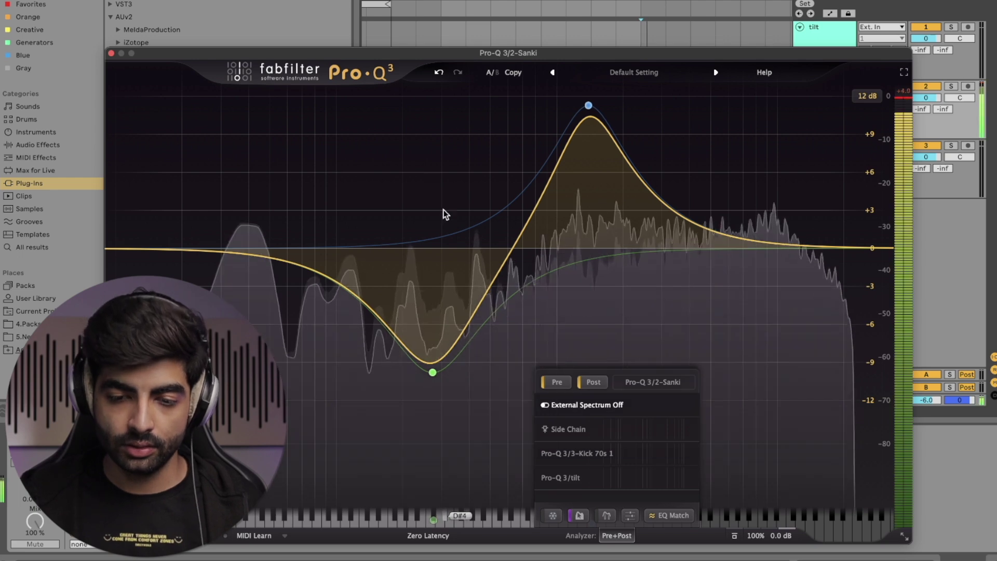
pyautogui.moveTo(416, 274)
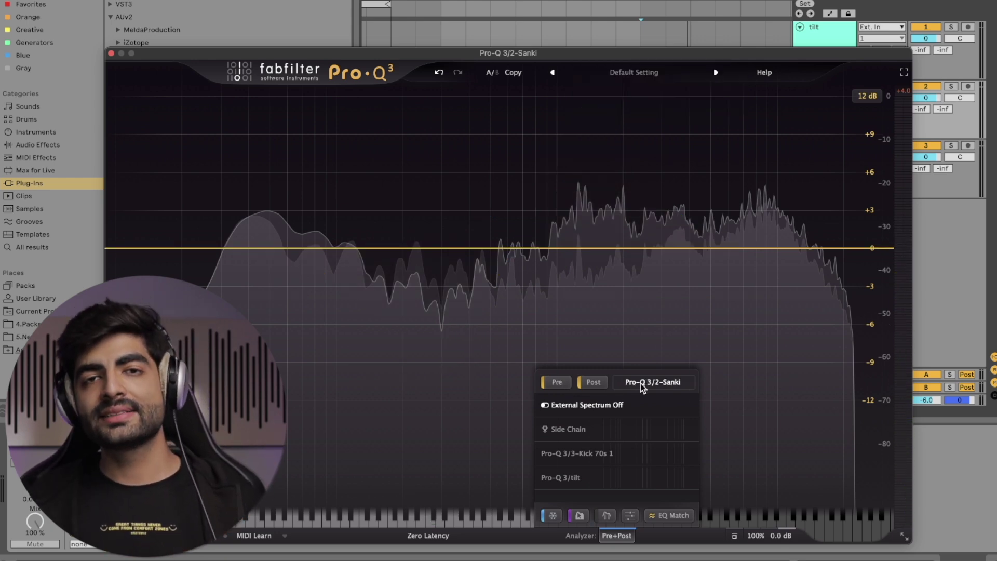
# - Rename the Sanki track's Pro-Q 3 instance as Mastering For Sanki and resume playback
pyautogui.moveTo(641, 383)
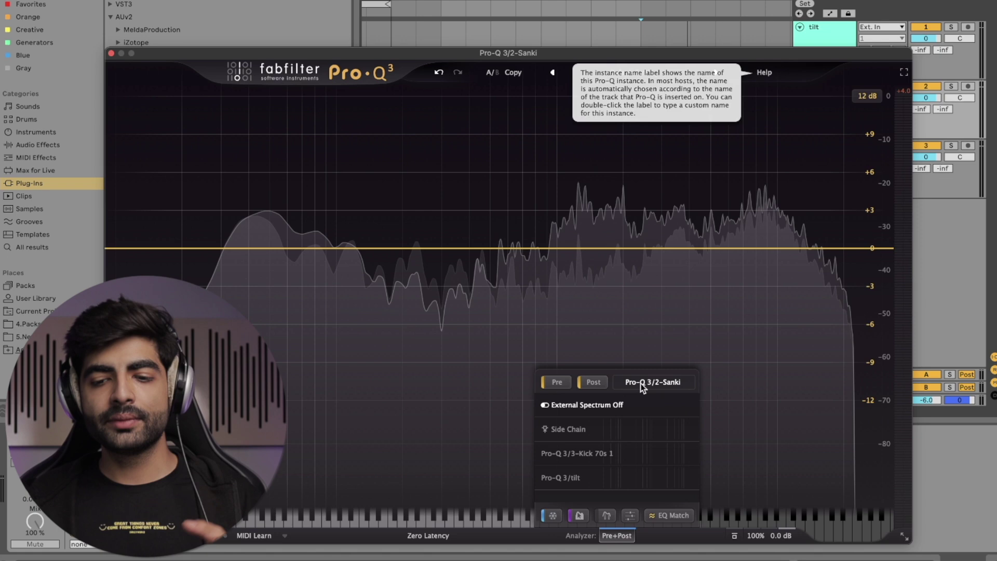
pyautogui.doubleClick(667, 382)
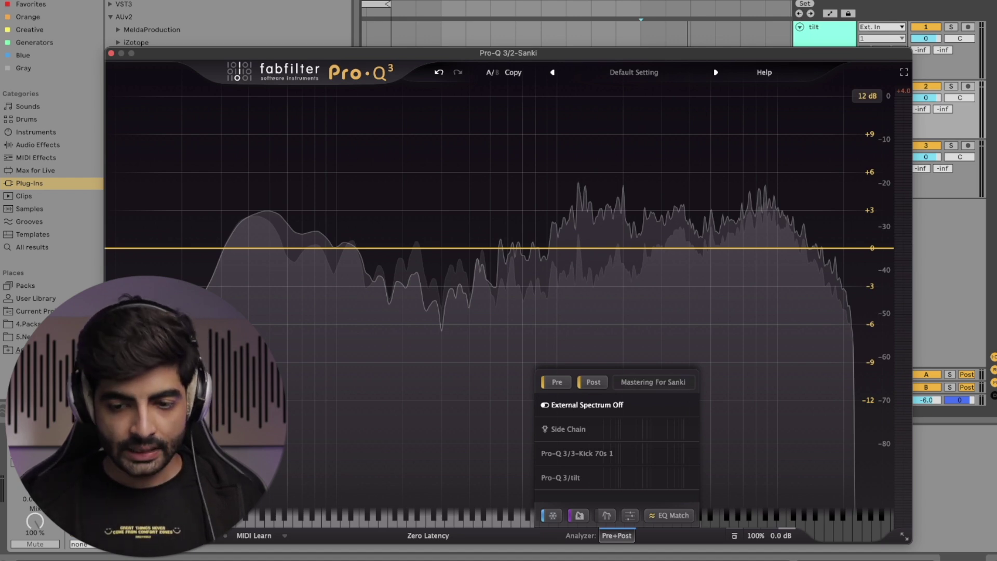
pyautogui.press('space')
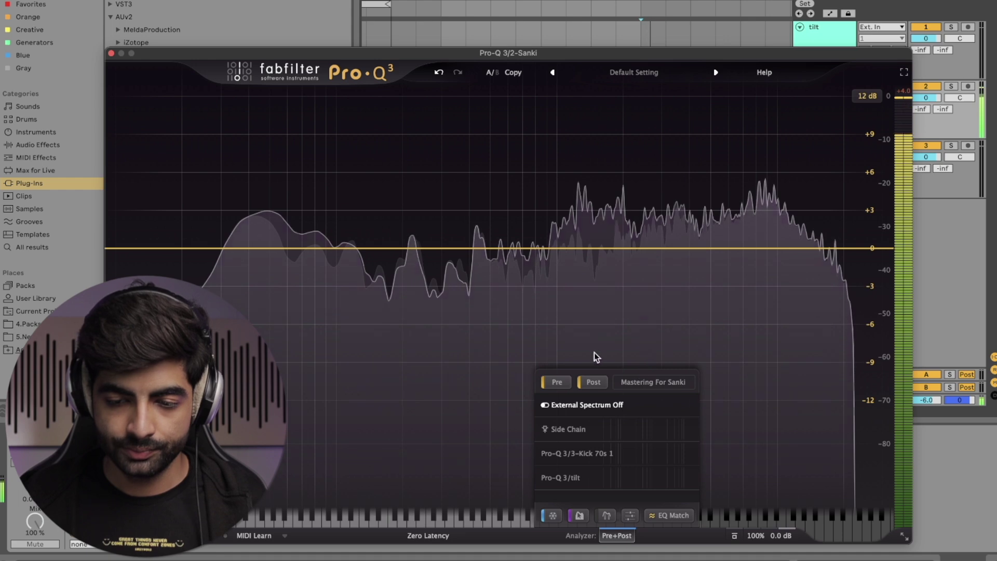
pyautogui.moveTo(596, 353)
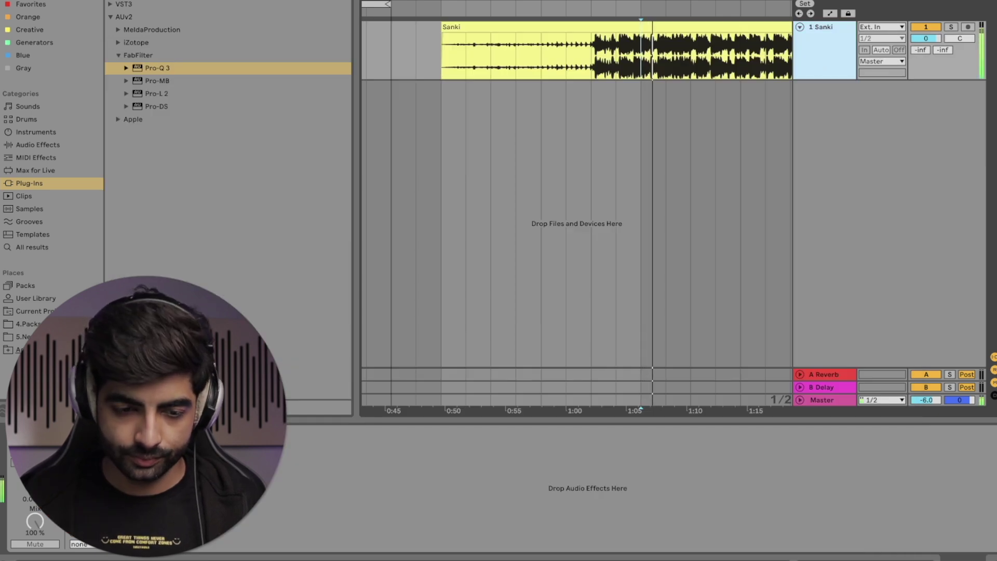
# - Open the analyzer settings of Sanki's Pro-Q 3, switch off the spectrum freeze and stop playback
pyautogui.press('Return')
pyautogui.click(619, 533)
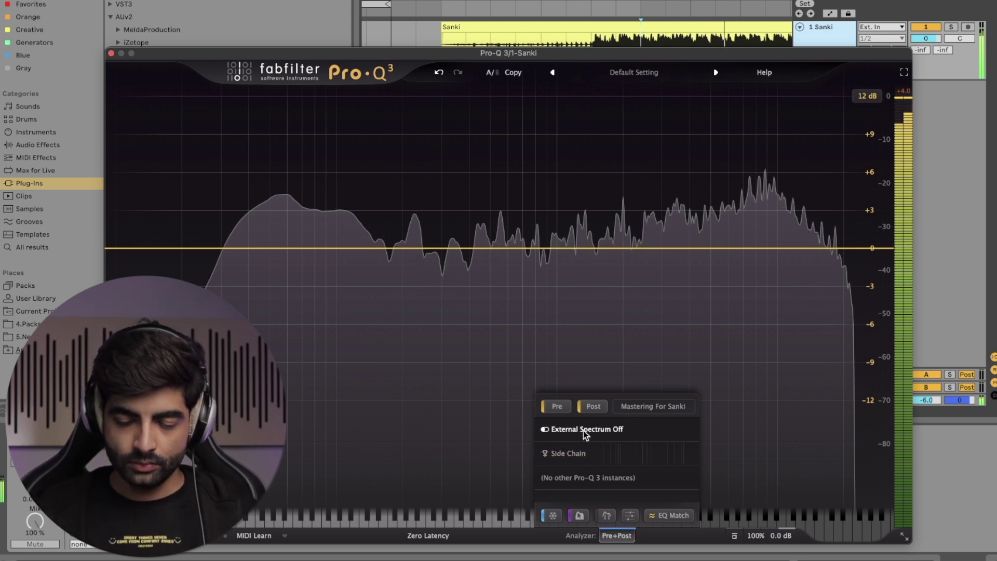
pyautogui.moveTo(583, 431)
pyautogui.press('space')
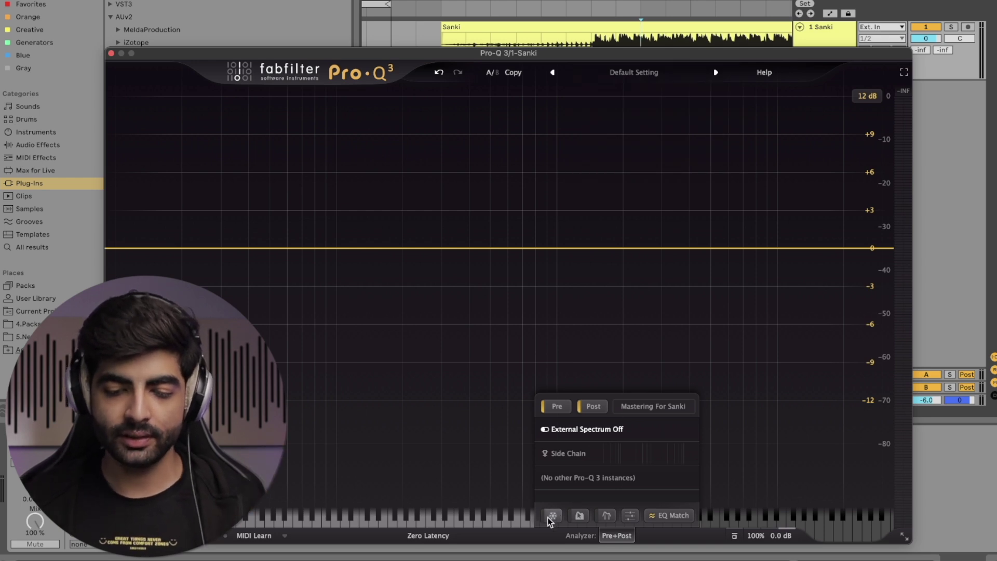
# - Play Sanki with the spectrum freeze switched on and add a low-mid bell cut of about 3.5 dB
pyautogui.press('space')
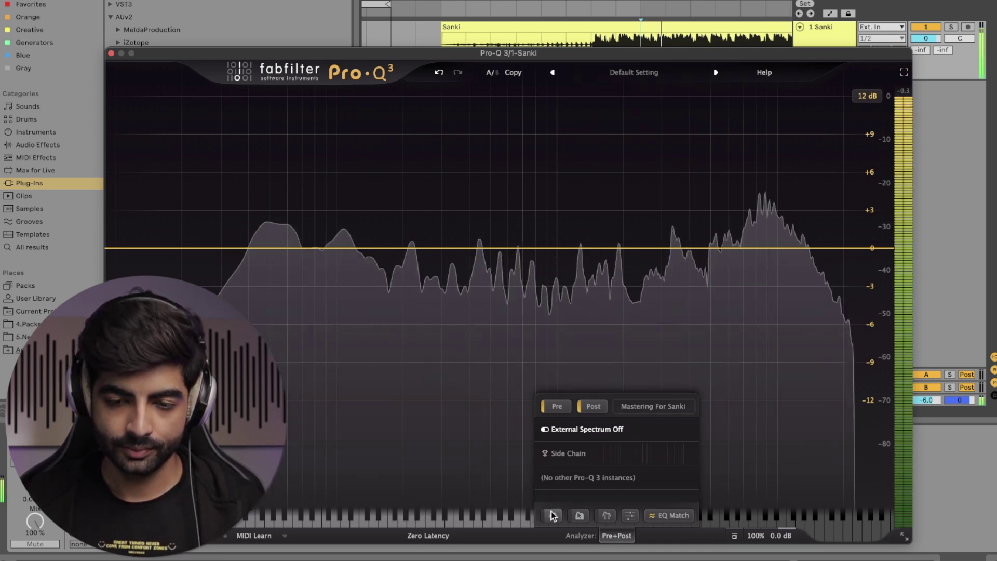
pyautogui.moveTo(410, 250); pyautogui.dragTo(423, 293)
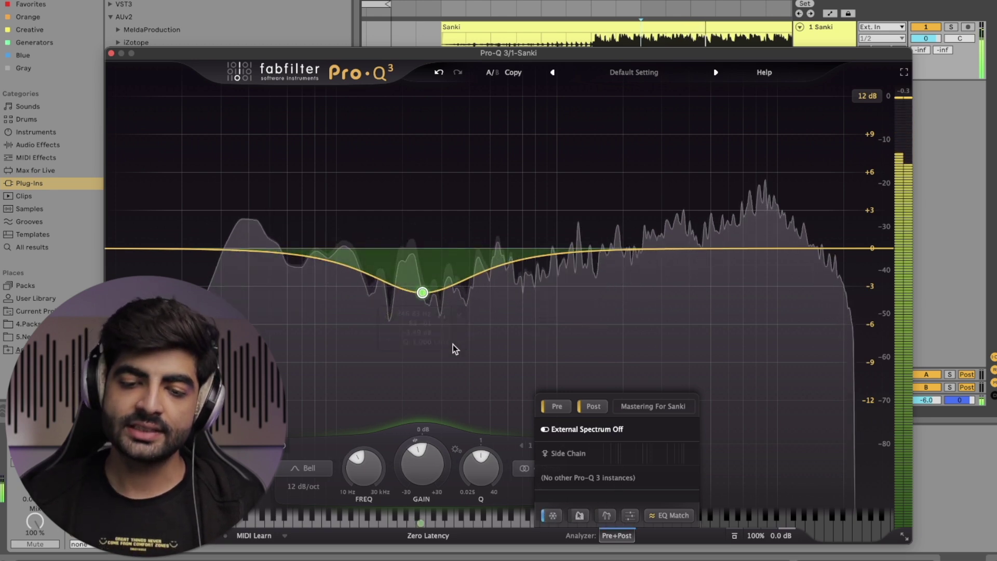
# - Stop playback, switch off the spectrum freeze and enable Spectrum Grab in the analyzer settings of Sanki's Pro-Q 3
pyautogui.press('space')
pyautogui.moveTo(447, 326)
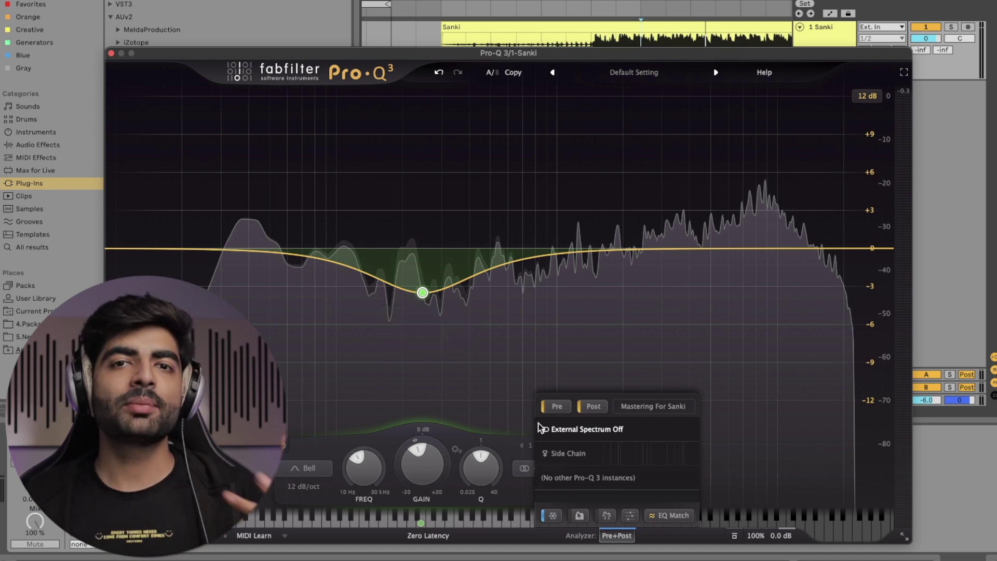
pyautogui.moveTo(540, 427)
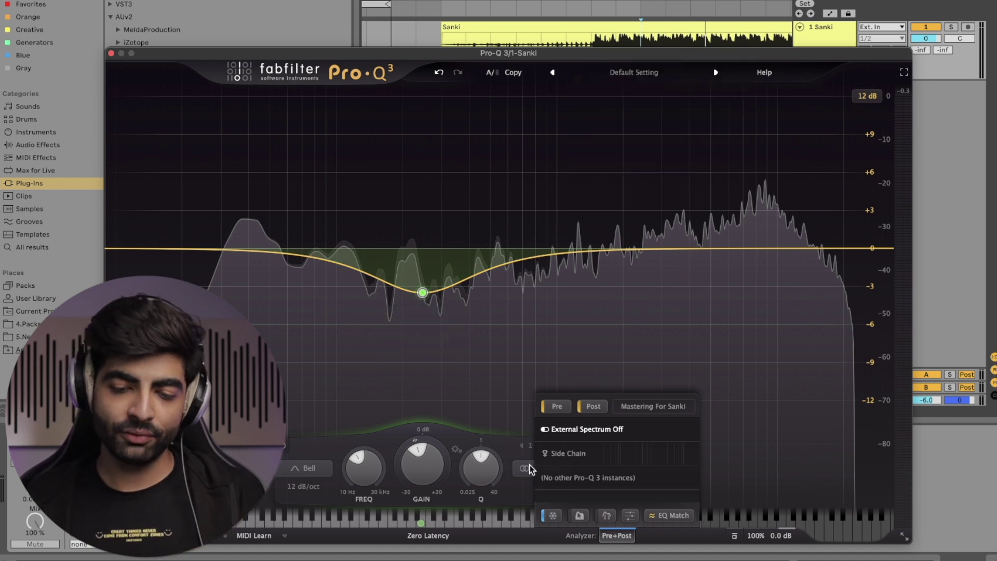
pyautogui.moveTo(569, 516)
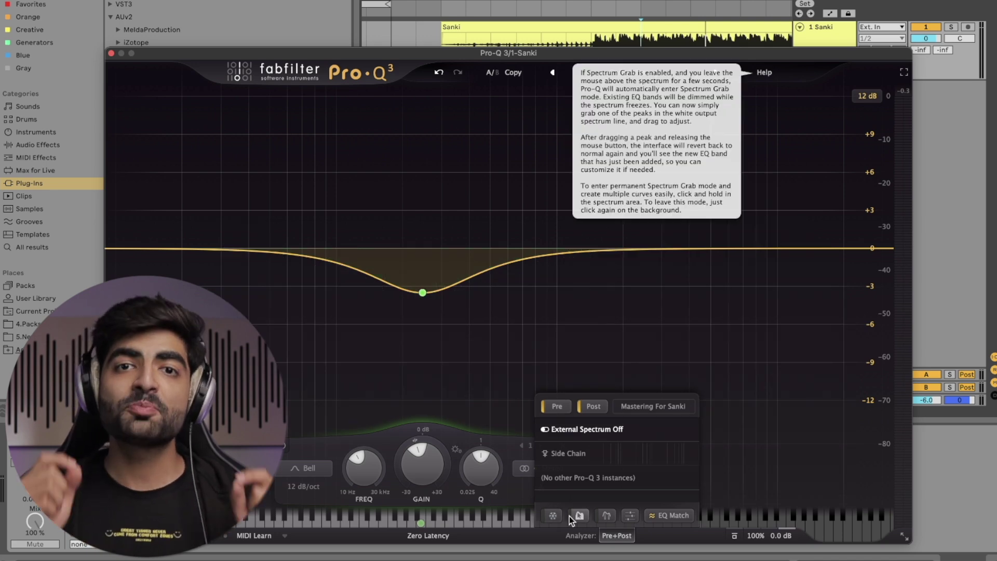
pyautogui.click(574, 515)
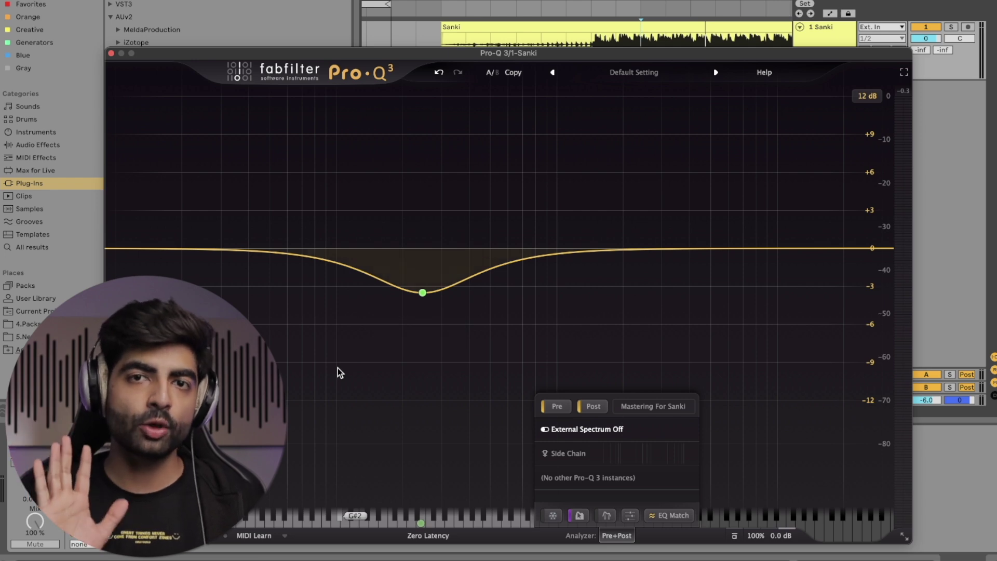
# - Play Sanki, enter permanent Spectrum Grab mode and pull the peak near A#3 down to a cut of about 2.8 dB
pyautogui.press('space')
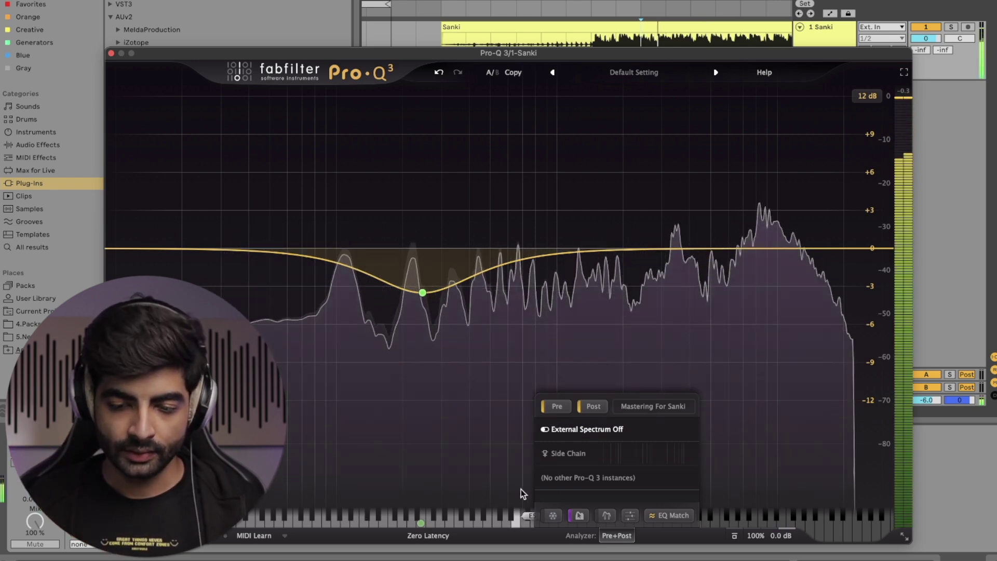
pyautogui.press('space')
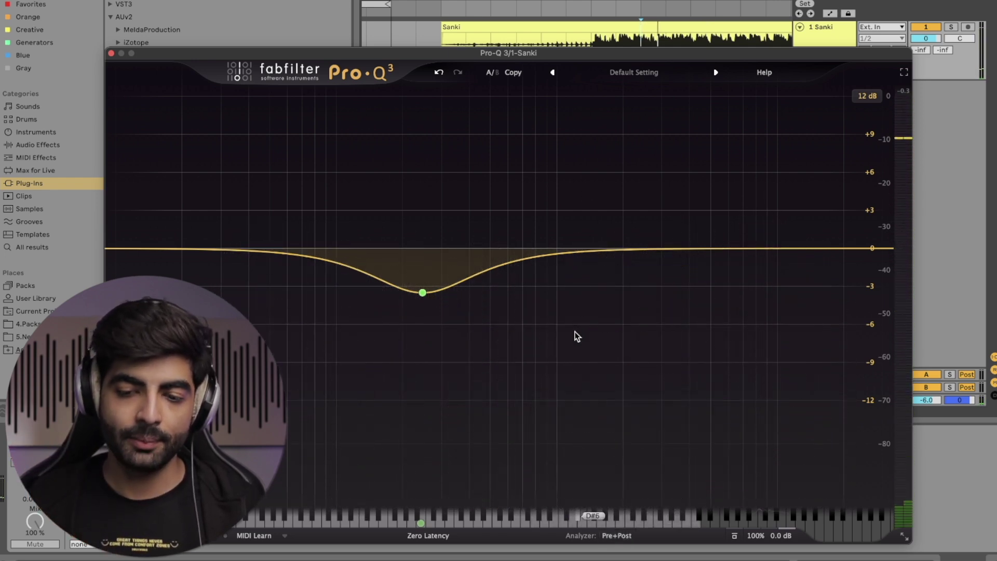
pyautogui.press('space')
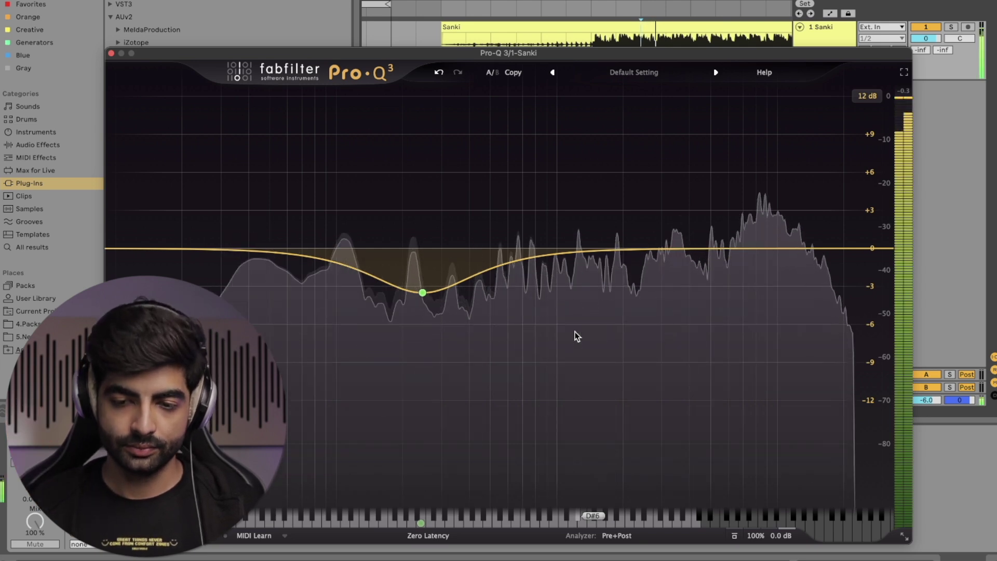
pyautogui.moveTo(390, 375); pyautogui.dragTo(390, 375)
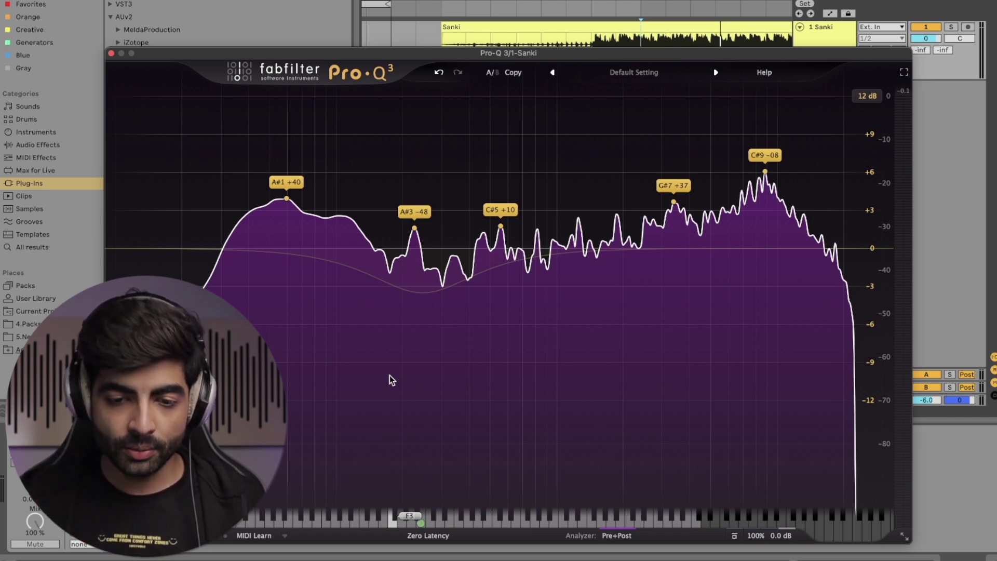
pyautogui.press('space')
pyautogui.moveTo(414, 230); pyautogui.dragTo(416, 262)
# - Grab three more spectrum peaks during playback, cutting about 5.5 dB near C#5 and about 7 dB and 5 dB at two higher frequencies
pyautogui.press('space')
pyautogui.press('space')
pyautogui.moveTo(541, 304); pyautogui.dragTo(500, 318)
pyautogui.moveTo(624, 279); pyautogui.dragTo(616, 338)
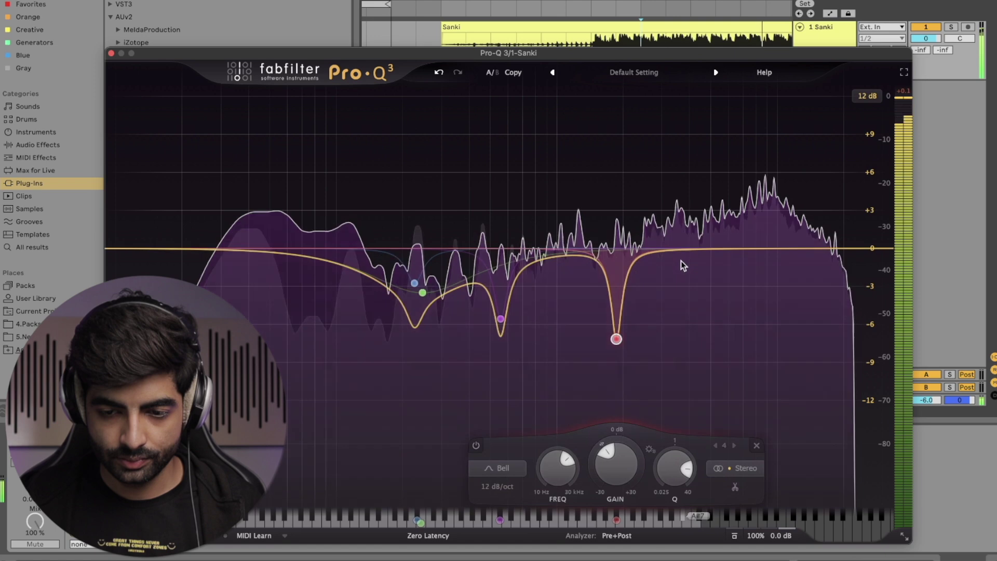
pyautogui.moveTo(694, 282); pyautogui.dragTo(681, 223)
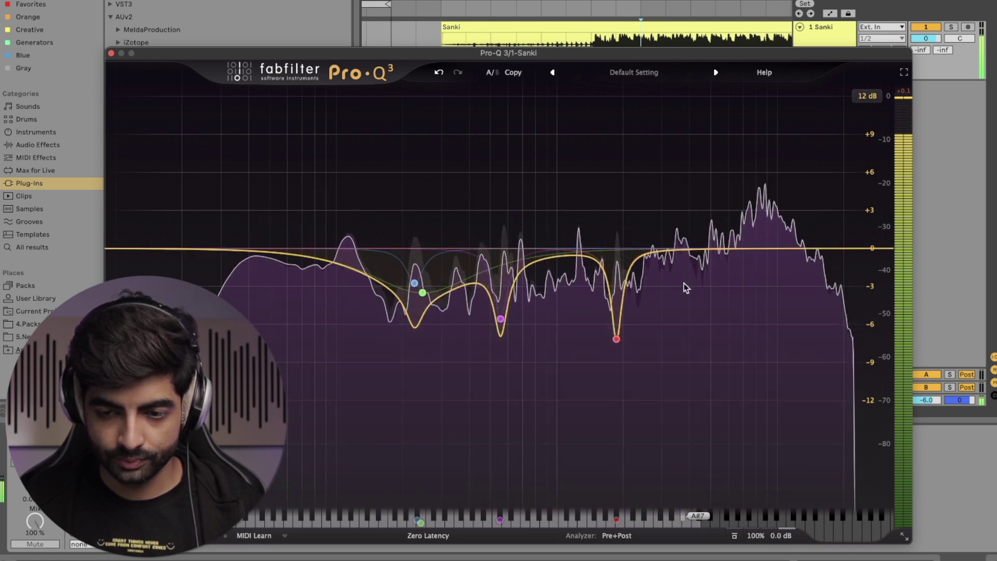
pyautogui.moveTo(685, 283); pyautogui.dragTo(677, 315)
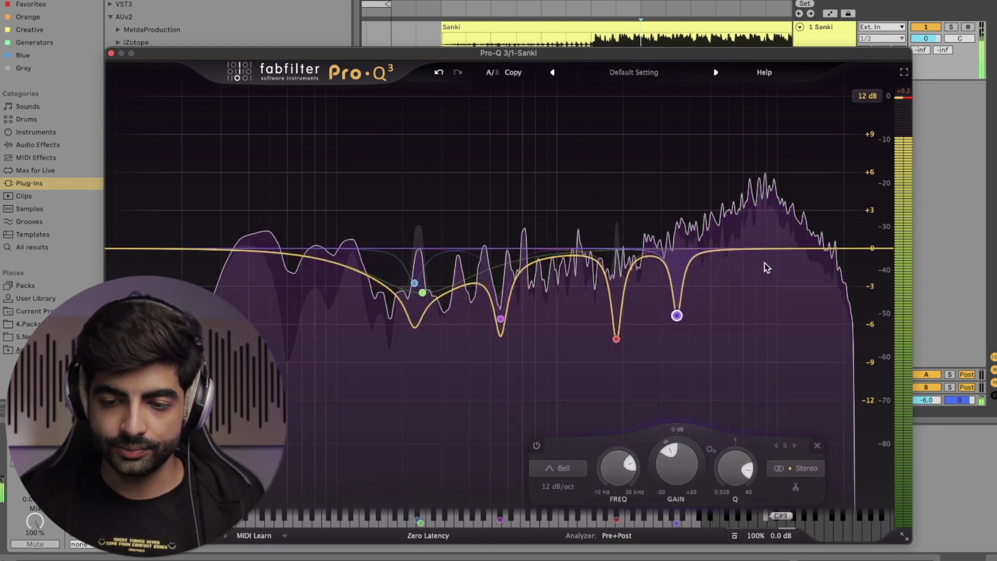
# - Select all the EQ bands in Sanki's Pro-Q 3 and delete them
pyautogui.moveTo(334, 176); pyautogui.dragTo(741, 373)
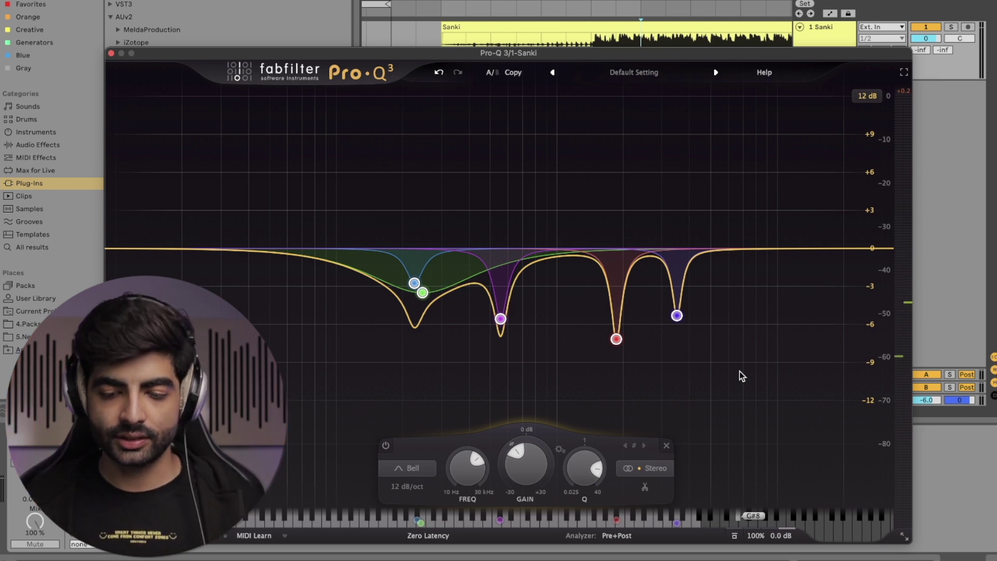
pyautogui.click(618, 535)
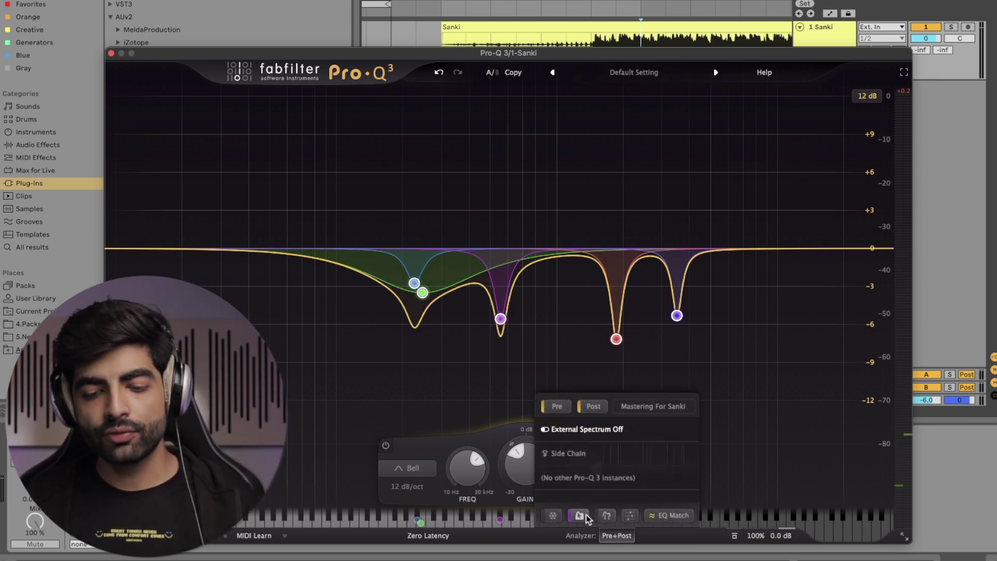
pyautogui.moveTo(732, 368); pyautogui.dragTo(238, 216)
pyautogui.press('Delete')
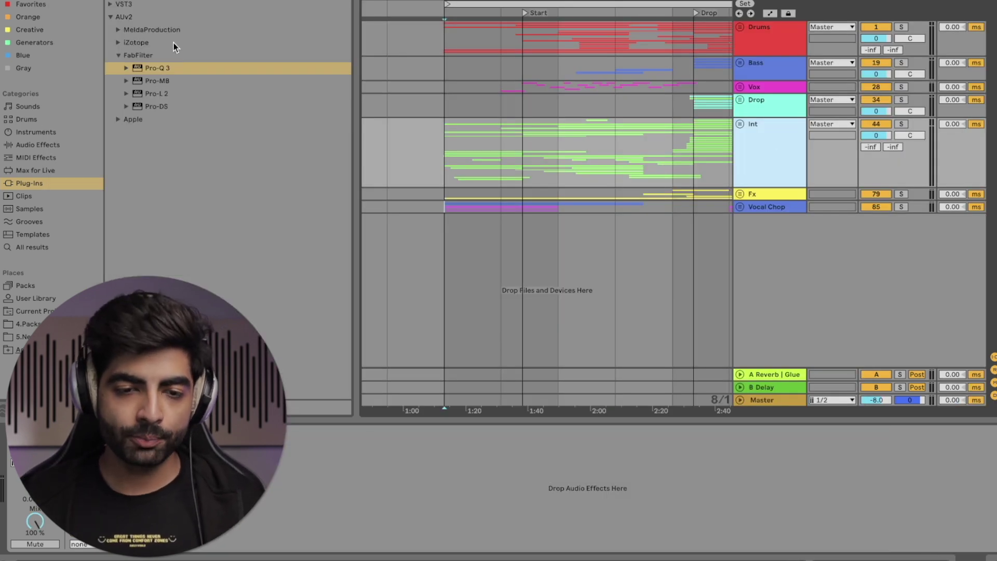
# - Insert Pro-Q 3 on the Vox group and rename the instance as Main Vox
pyautogui.moveTo(152, 70); pyautogui.dragTo(779, 88)
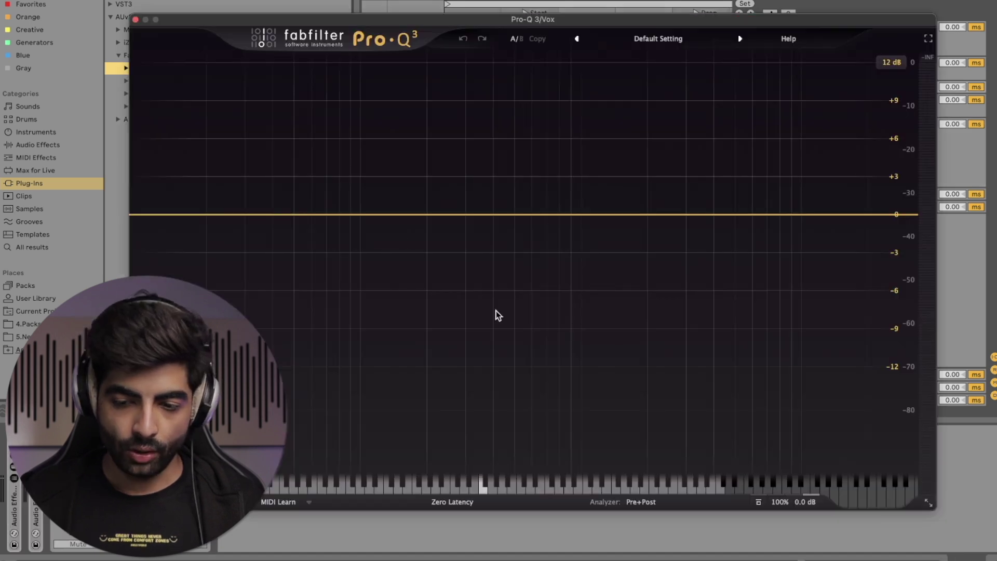
pyautogui.click(635, 503)
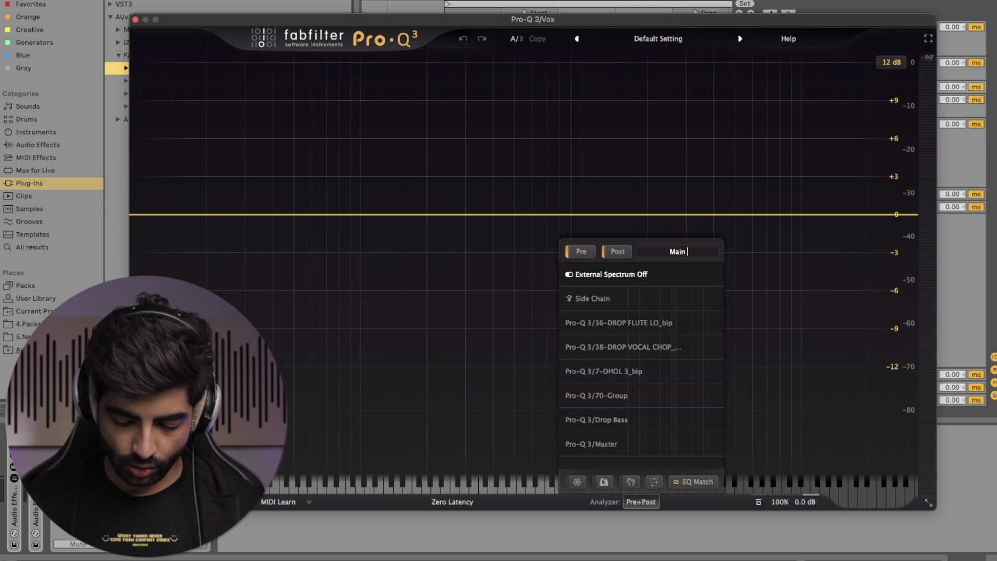
pyautogui.click(135, 20)
# - Insert Pro-Q 3 on the Int group and rename the instance as Main Instrument
pyautogui.moveTo(778, 159); pyautogui.dragTo(780, 161)
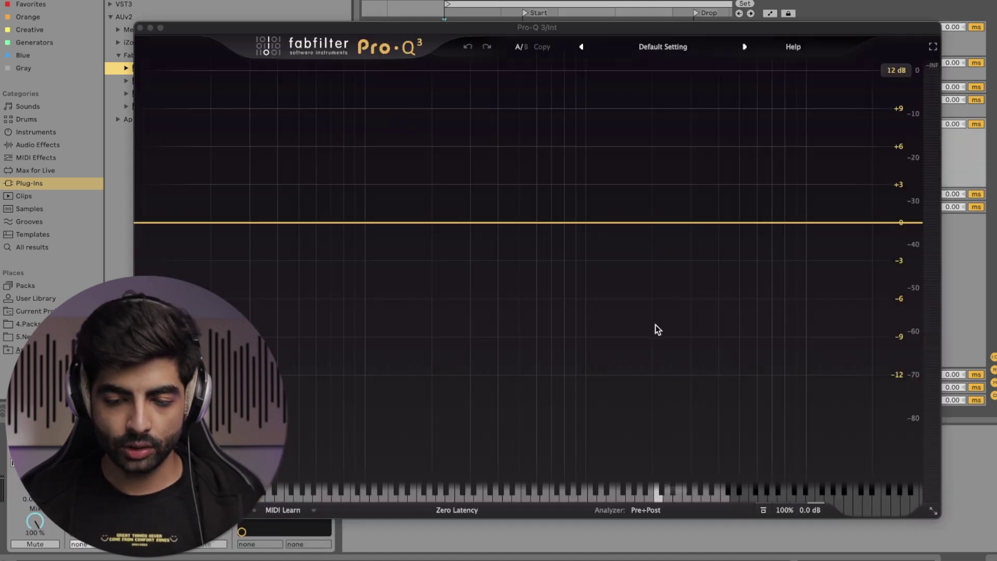
pyautogui.click(647, 510)
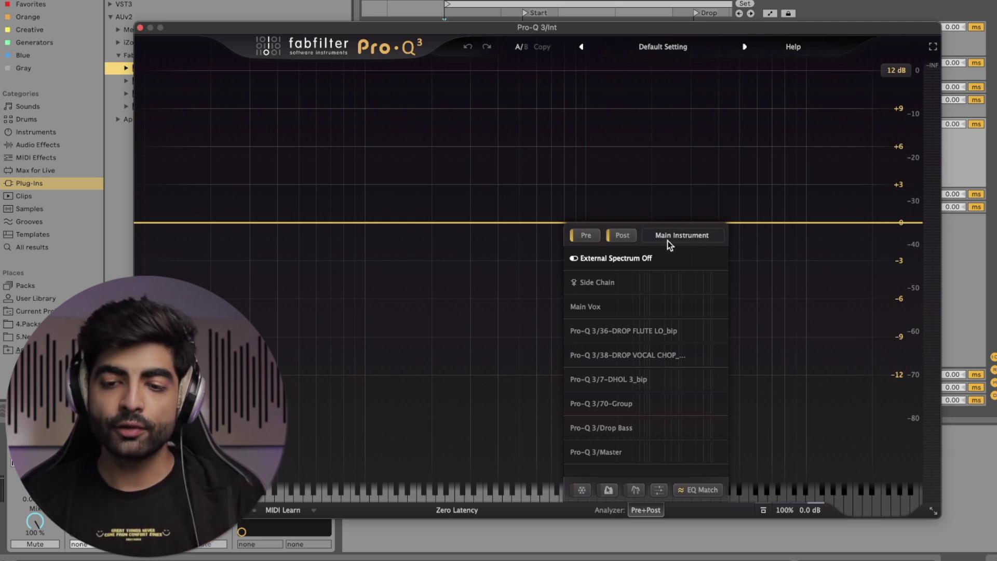
pyautogui.moveTo(715, 241)
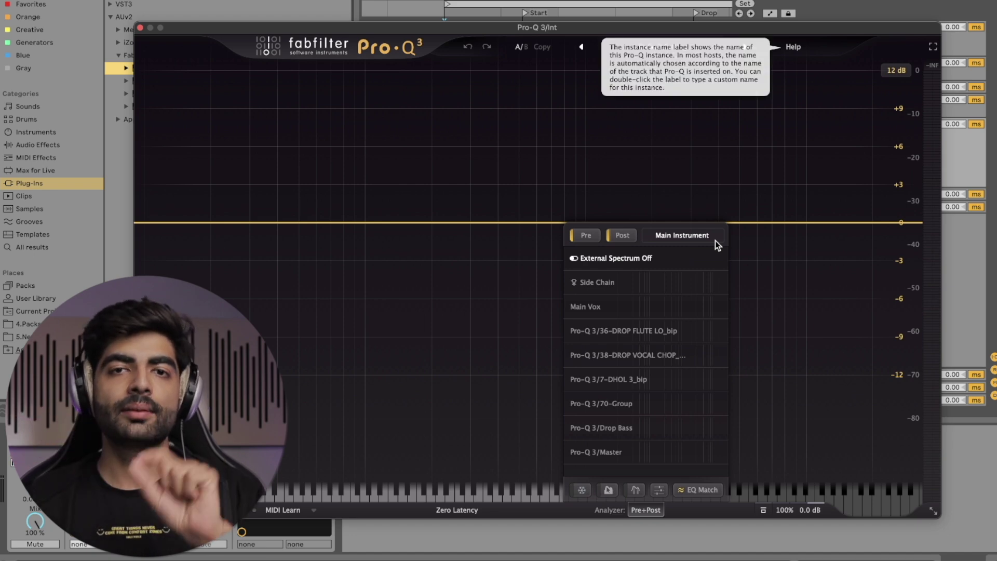
pyautogui.click(141, 29)
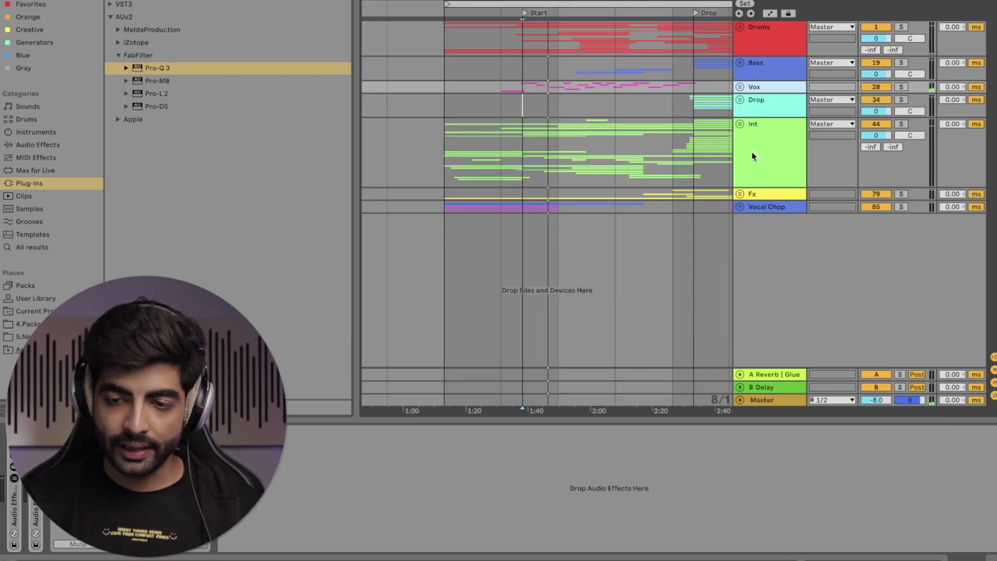
# - Set the external spectrum of the Int group's Pro-Q 3 to Main Vox and toggle playback
pyautogui.click(753, 156)
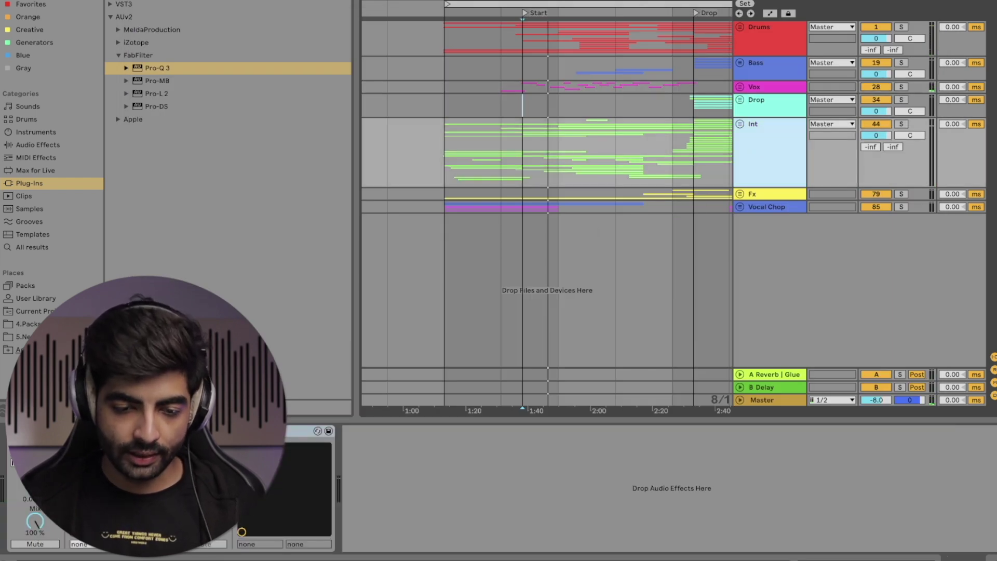
pyautogui.click(317, 431)
pyautogui.click(653, 511)
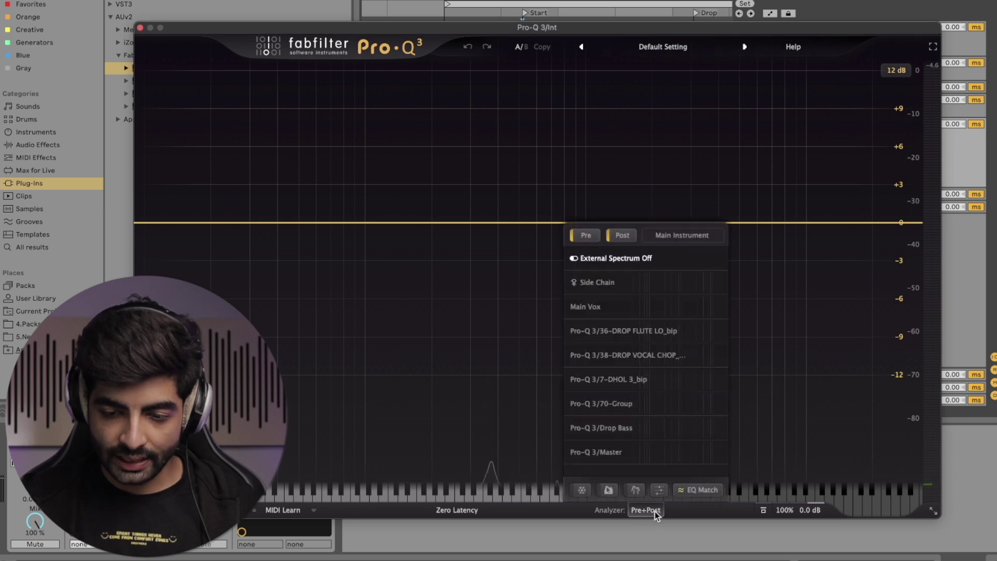
pyautogui.click(587, 307)
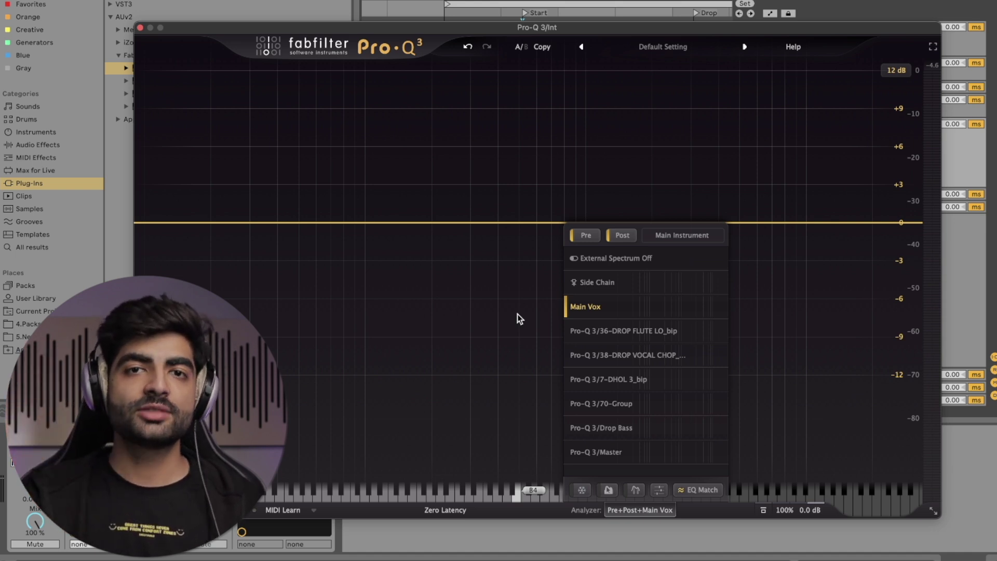
pyautogui.click(624, 515)
pyautogui.press('space')
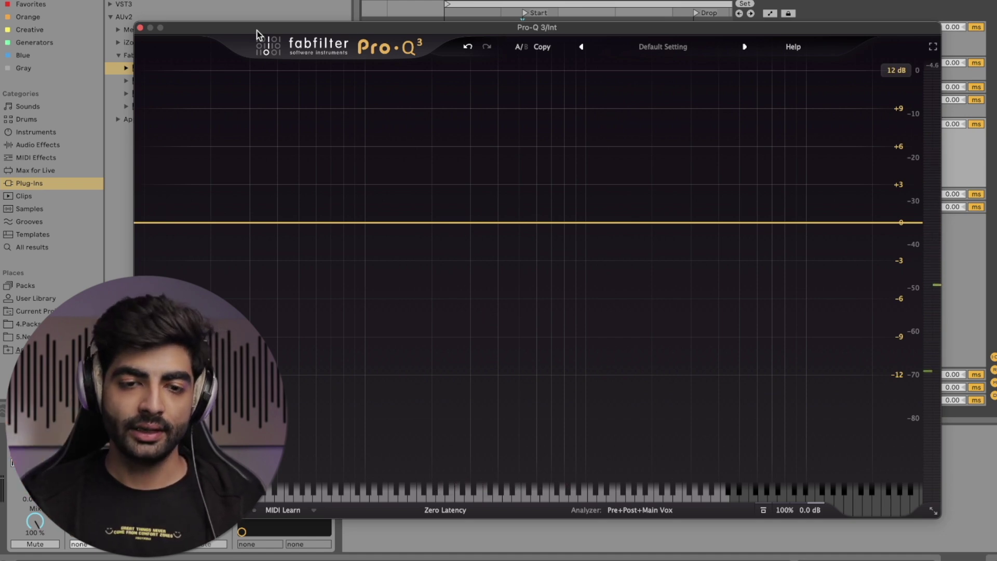
# - Check the external spectrum selection in the analyzer settings of the Pro-Q 3 instances on Int and Vox
pyautogui.click(141, 28)
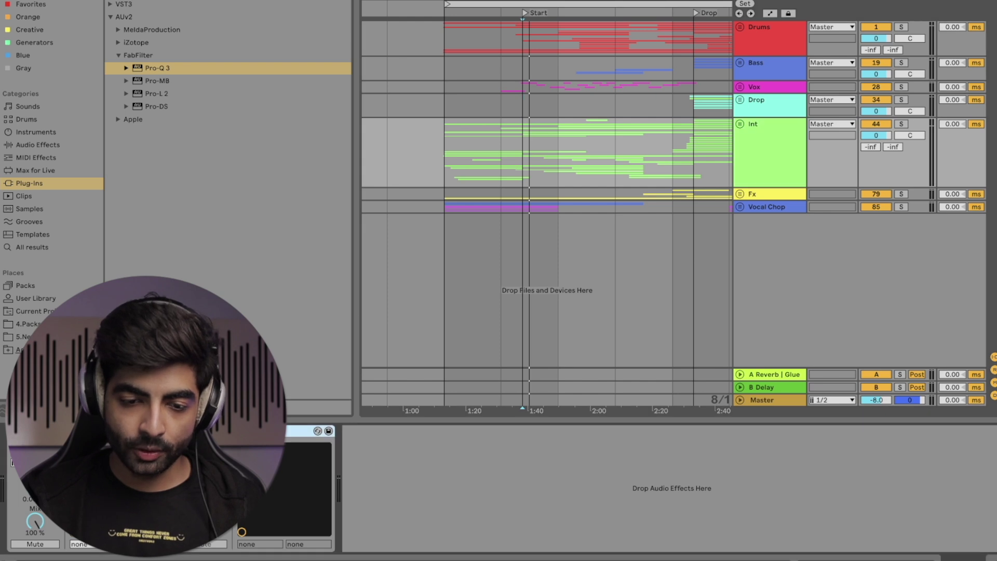
pyautogui.click(318, 431)
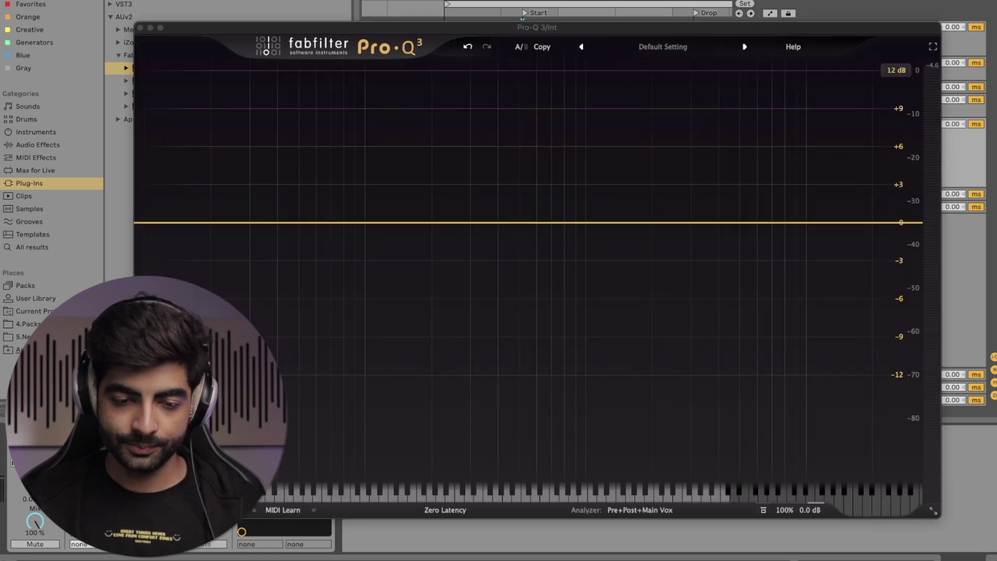
pyautogui.click(649, 510)
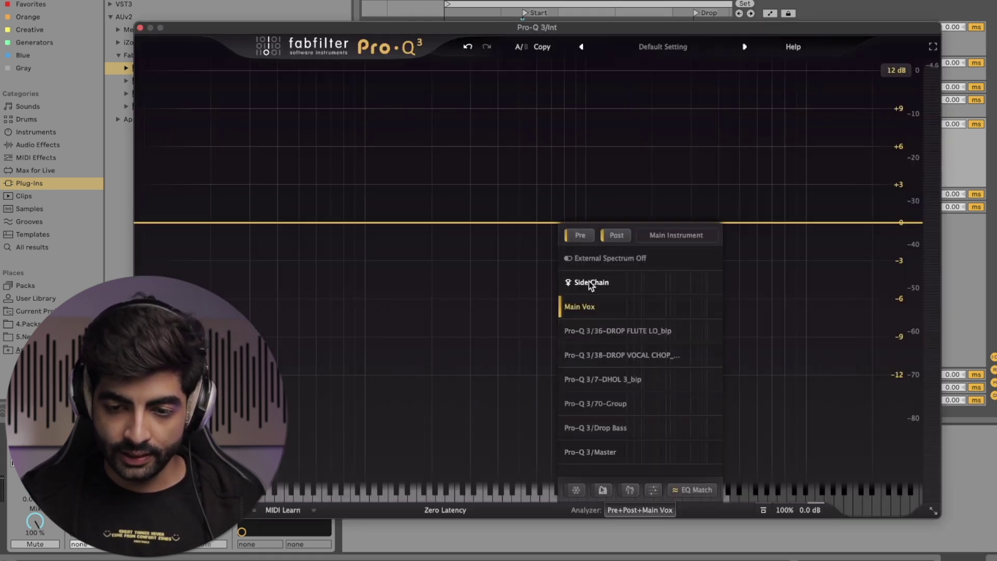
pyautogui.moveTo(616, 260)
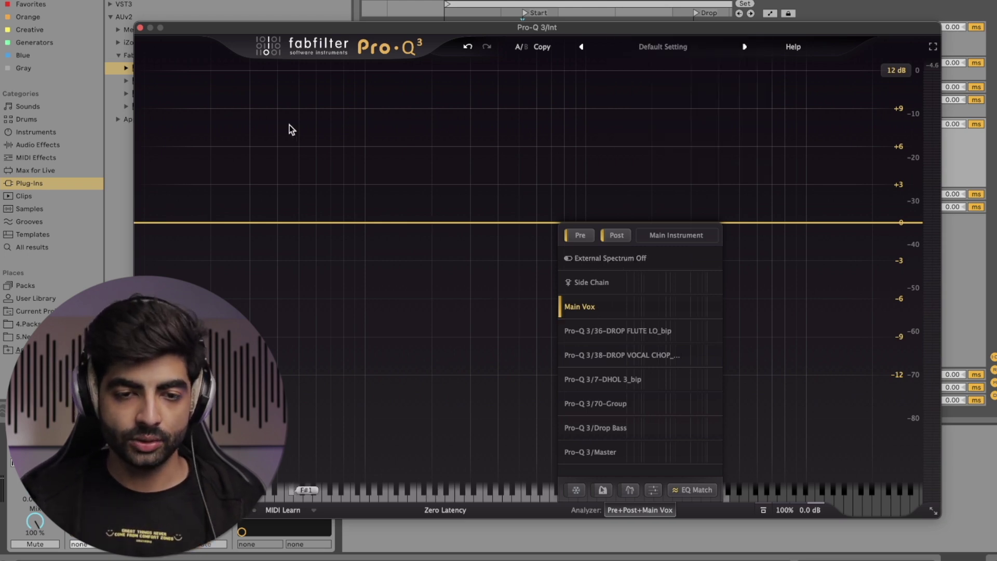
pyautogui.click(138, 28)
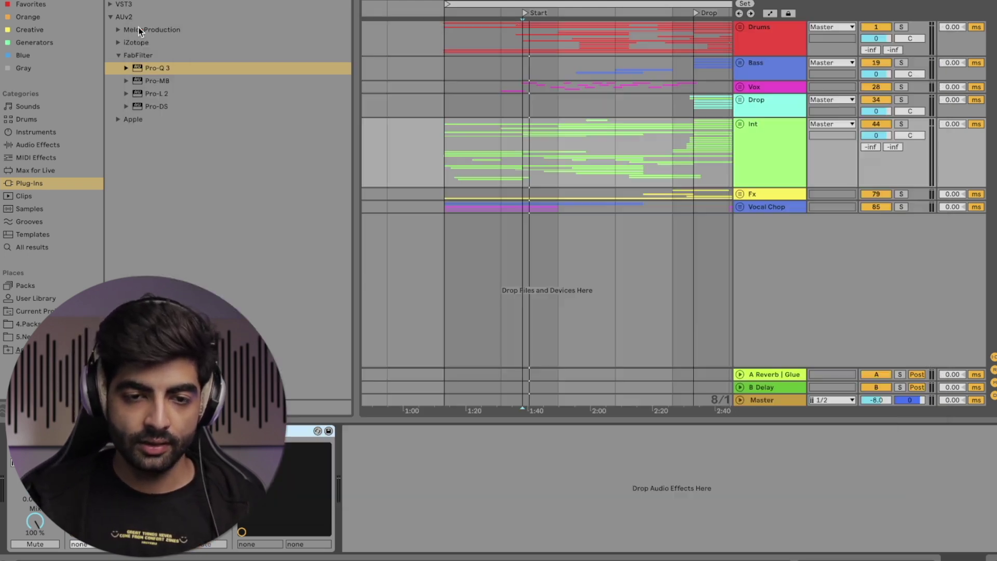
pyautogui.click(821, 86)
pyautogui.press('Return')
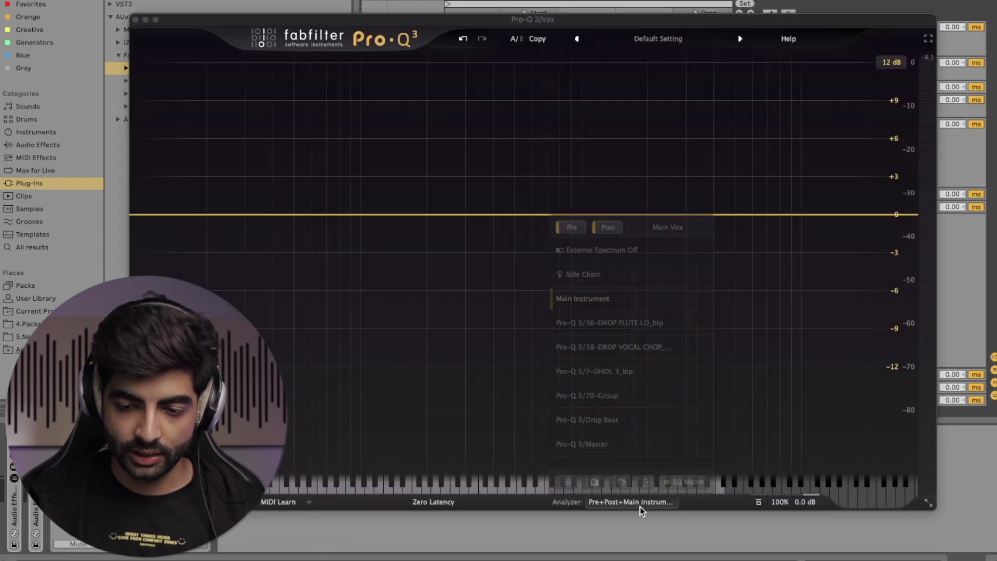
pyautogui.click(135, 20)
# - Add a bell cut of about 2.4 dB at about 379 Hz in the Int group's Pro-Q 3 and narrow its Q
pyautogui.click(788, 143)
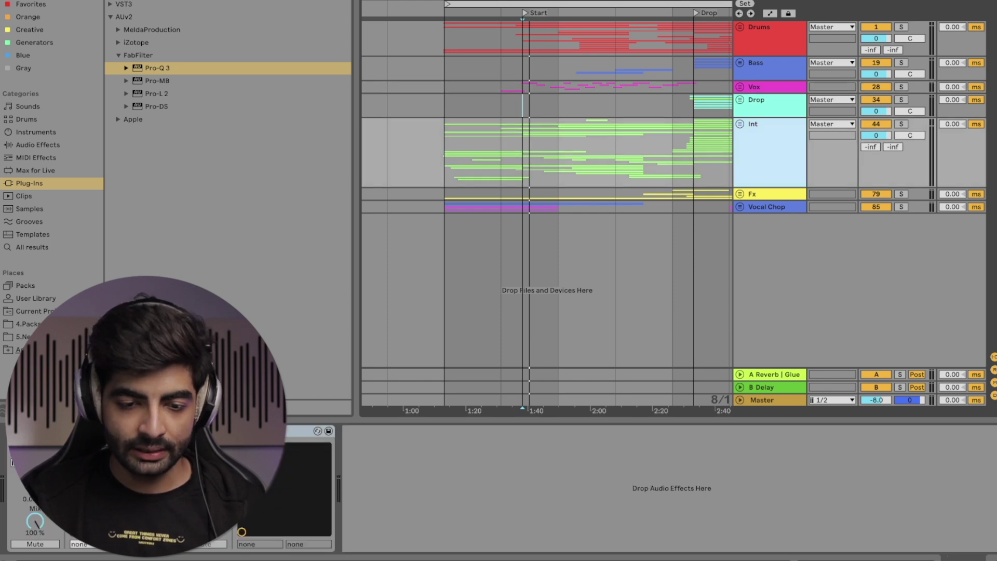
pyautogui.press('Return')
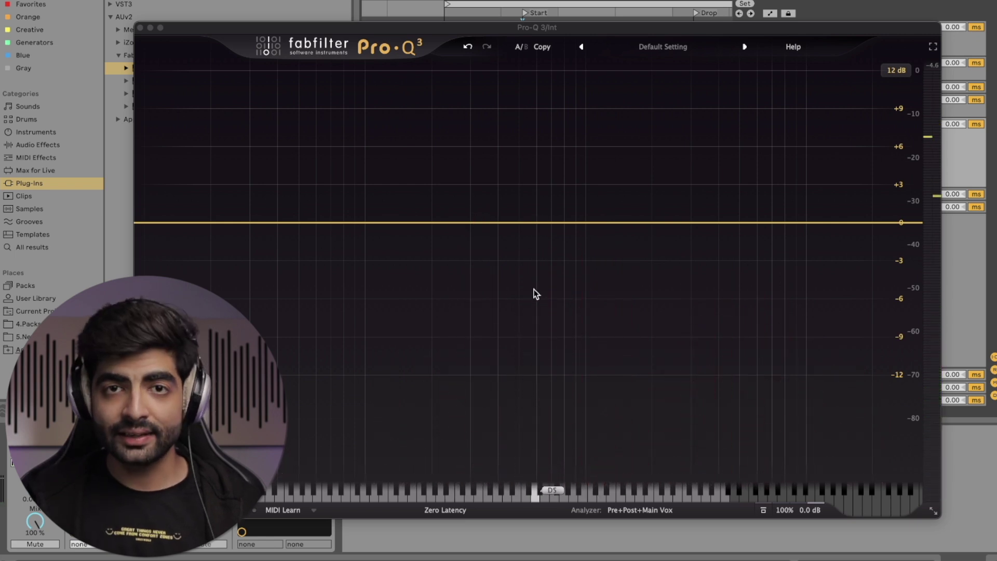
pyautogui.moveTo(490, 221); pyautogui.dragTo(494, 254)
pyautogui.scroll(3, 493, 254)
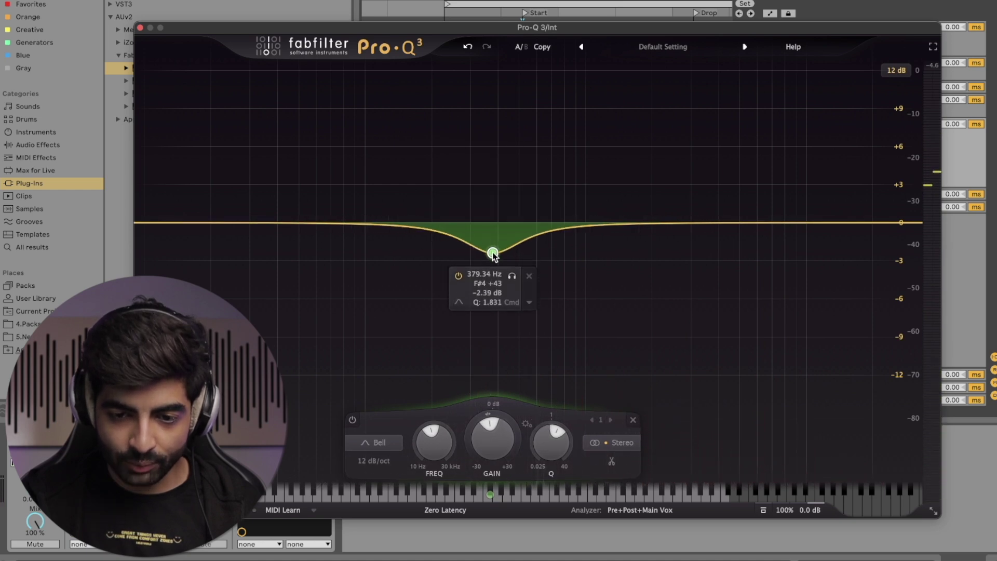
pyautogui.scroll(3, 493, 254)
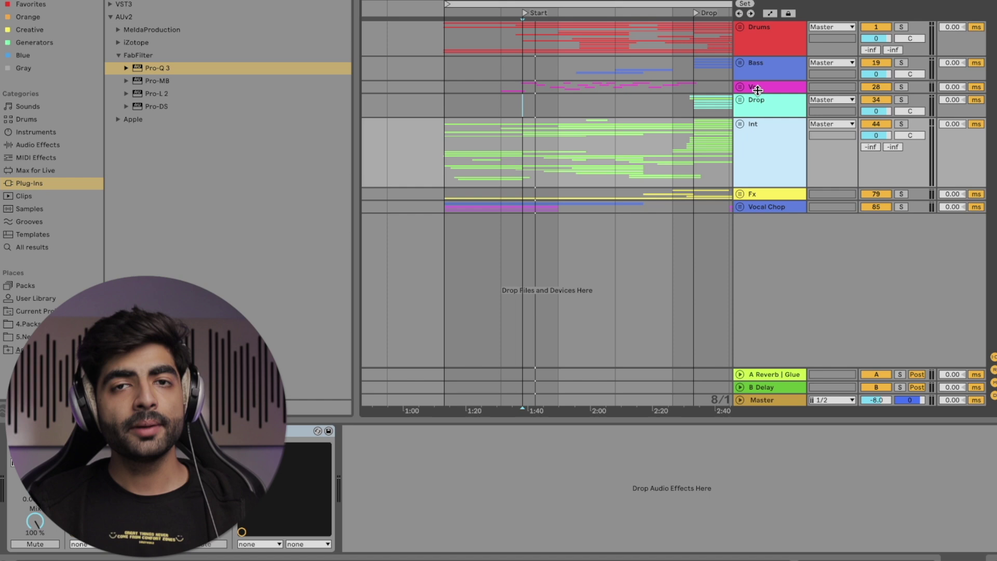
# - Remove the Pro-Q 3 instance from the Vox group's device chain
pyautogui.click(758, 89)
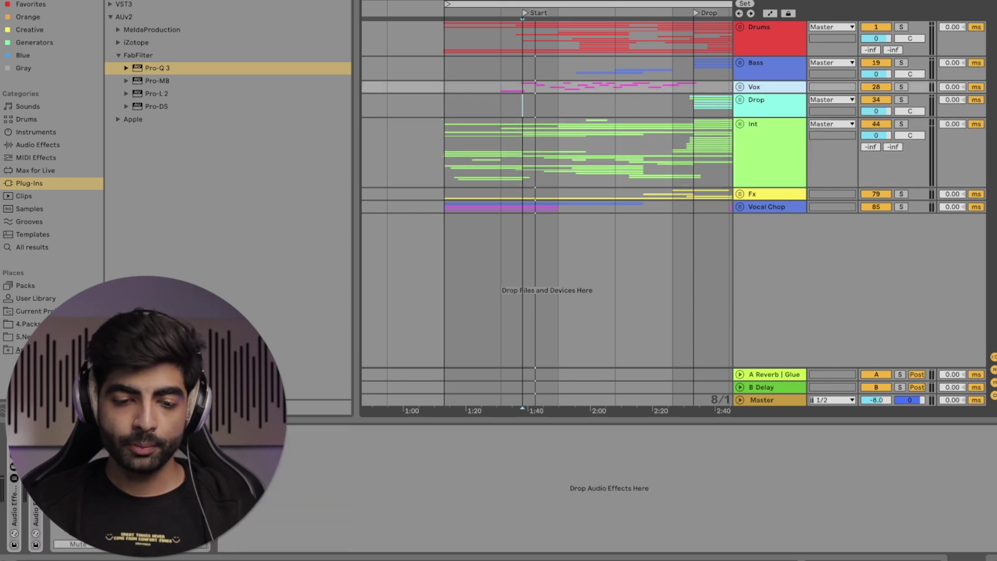
pyautogui.press('Return')
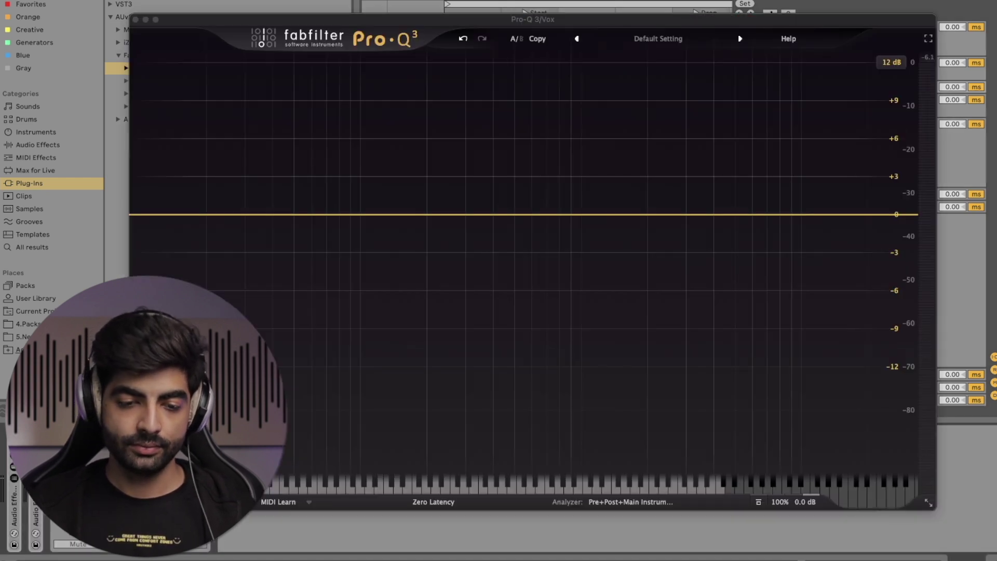
pyautogui.press('super+z')
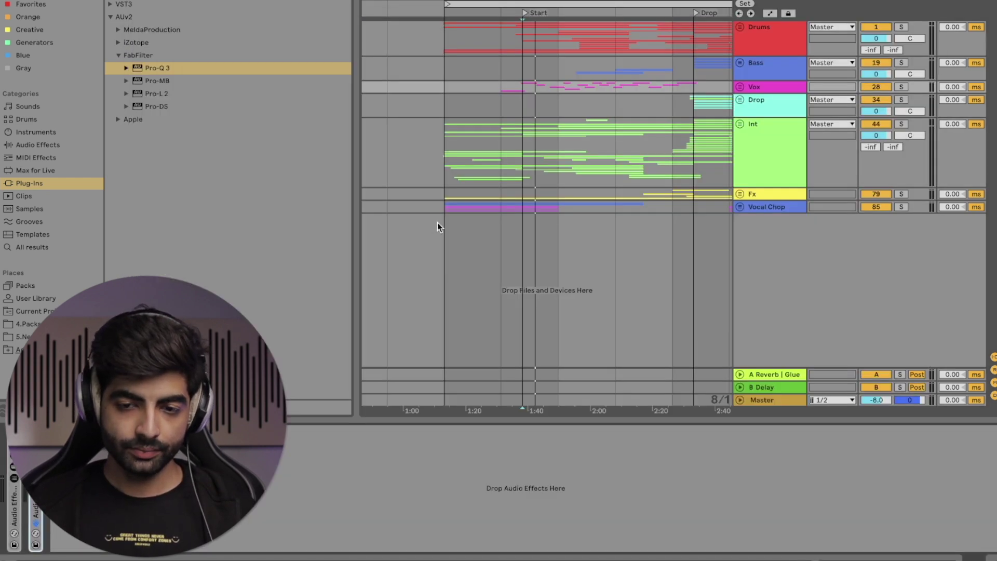
# - Check the side-chain source list of the Int group's Pro-Q 3 and rename the Vox group as MainVox
pyautogui.click(753, 144)
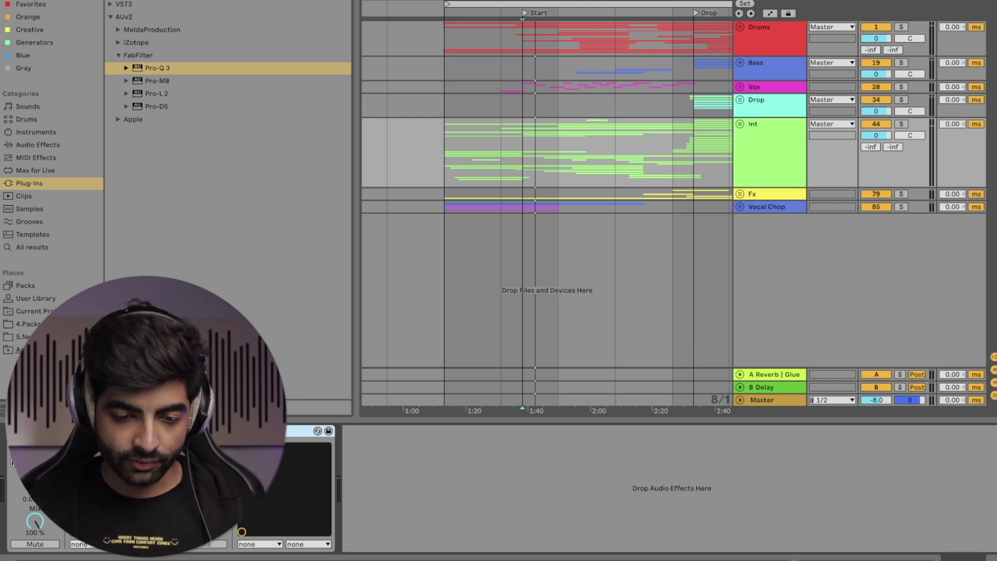
pyautogui.click(260, 544)
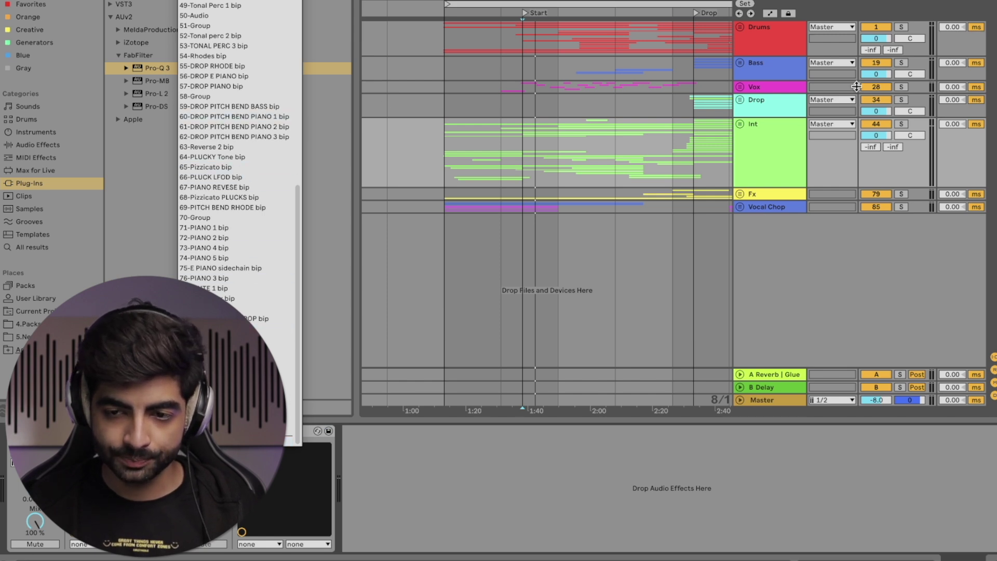
pyautogui.click(792, 89)
pyautogui.click(767, 92)
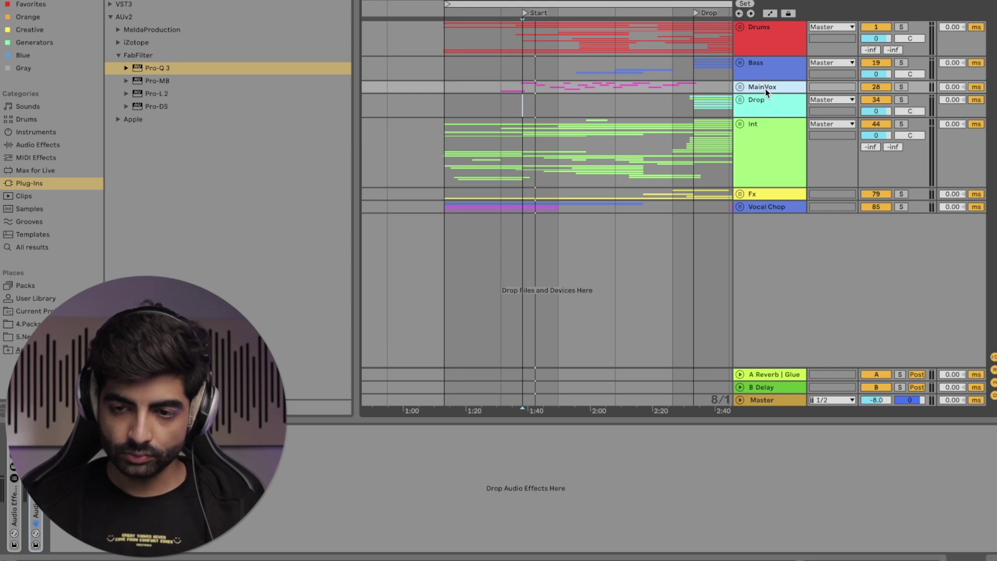
# - Set the side-chain input source of the Int group's Pro-Q 3 to MainVox
pyautogui.click(747, 148)
pyautogui.click(260, 543)
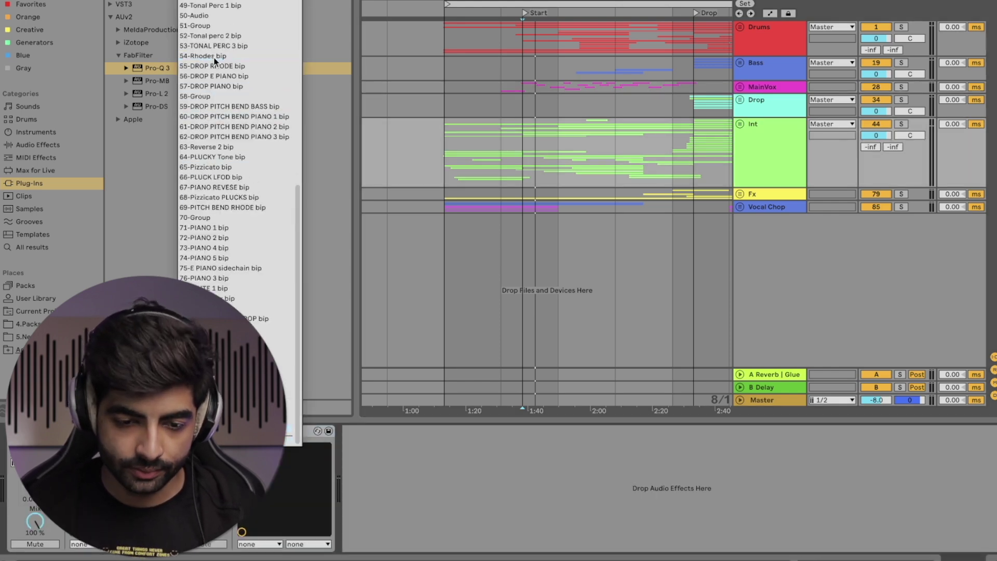
pyautogui.scroll(10, 215, 61)
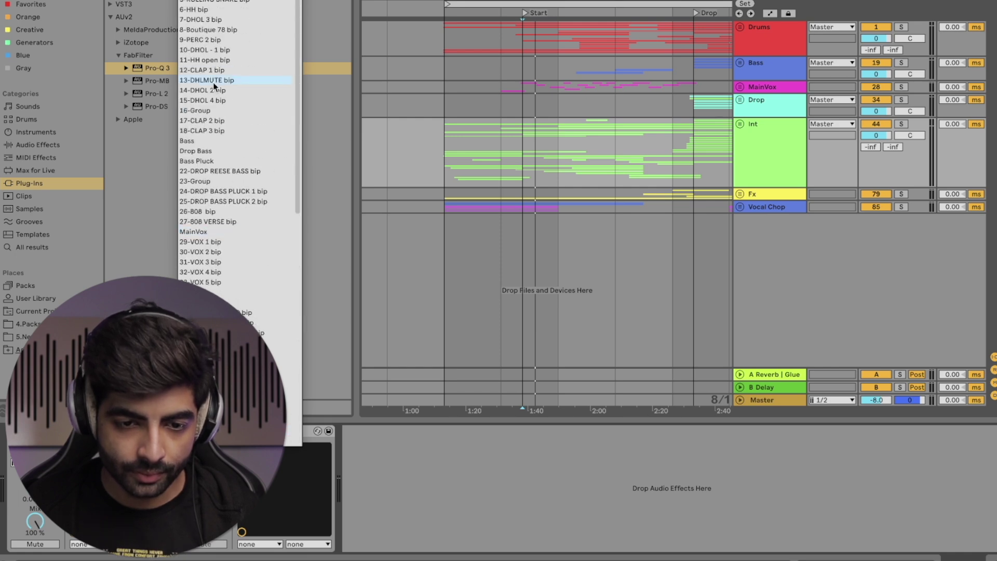
pyautogui.click(201, 232)
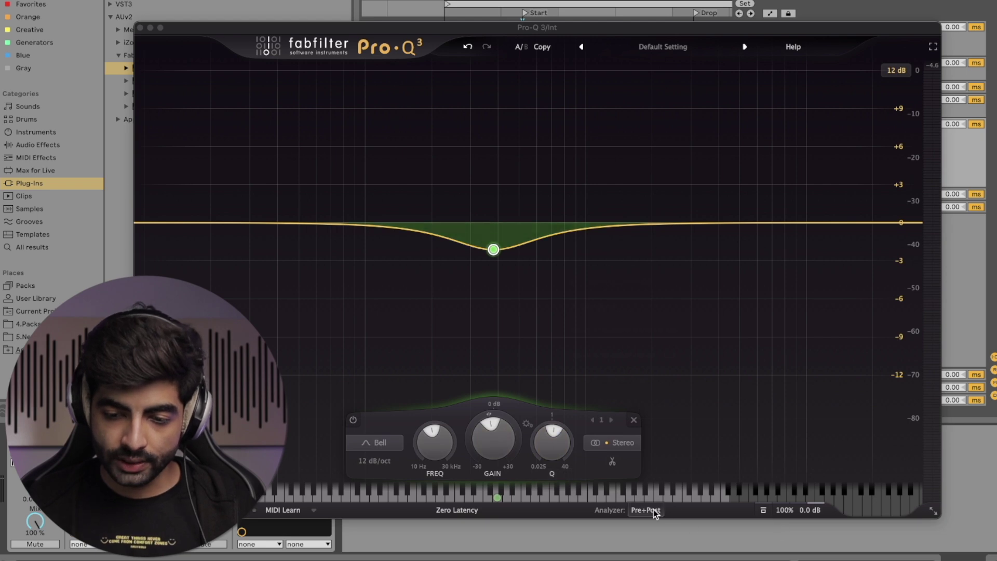
# - Set the external spectrum of the Int group's Pro-Q 3 to Side Chain and play the song to compare the spectra
pyautogui.click(644, 509)
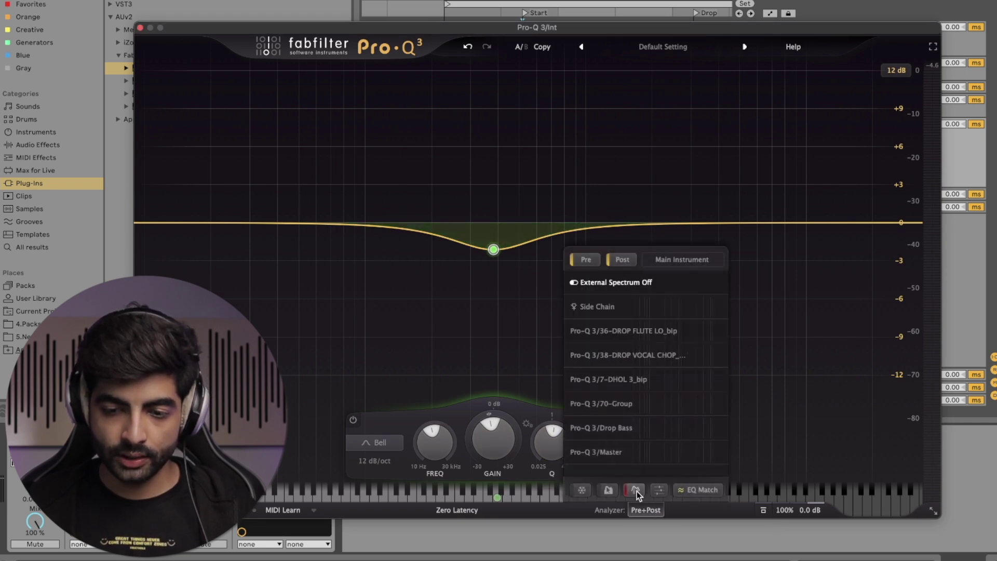
pyautogui.moveTo(599, 286)
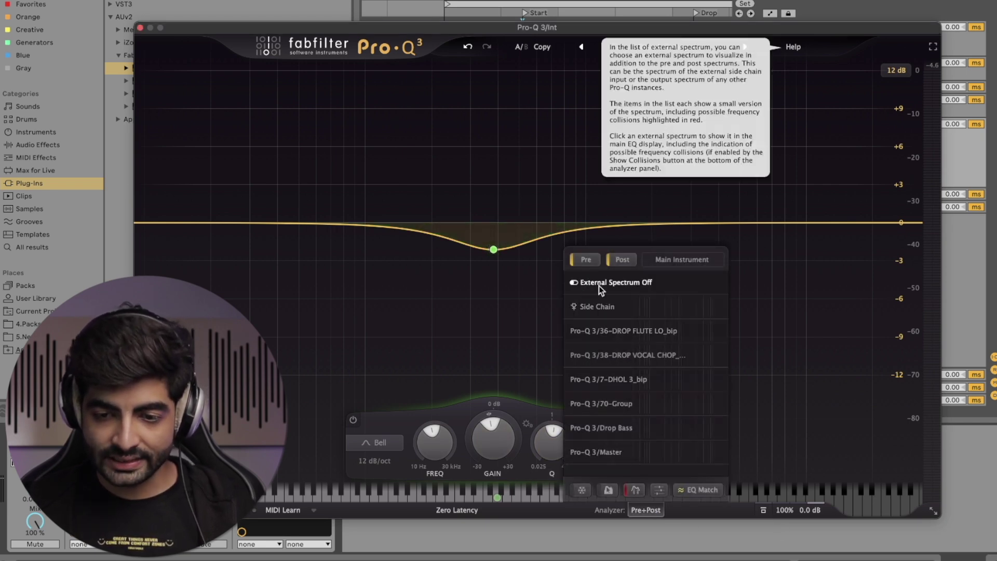
pyautogui.click(607, 307)
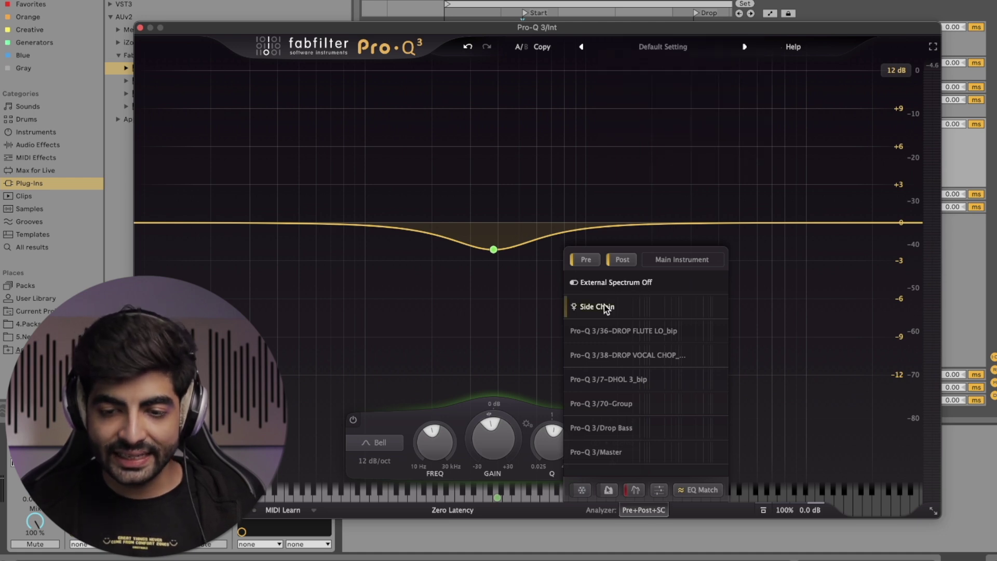
pyautogui.press('space')
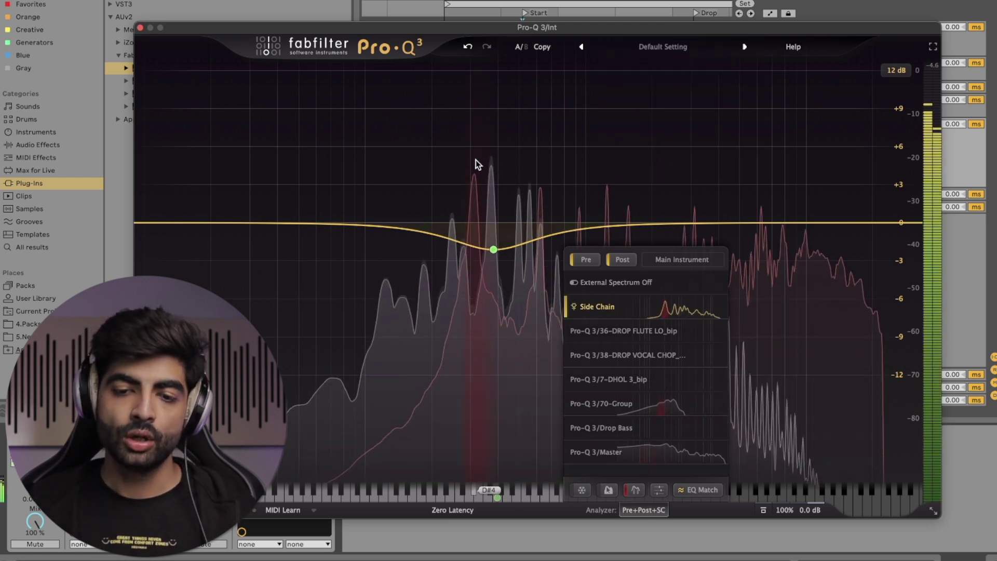
pyautogui.click(653, 511)
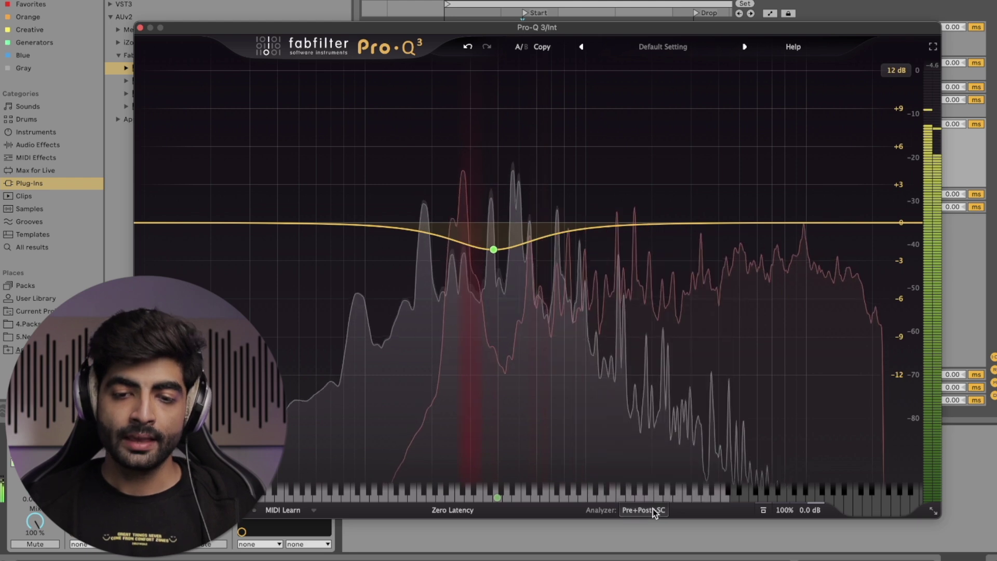
pyautogui.press('space')
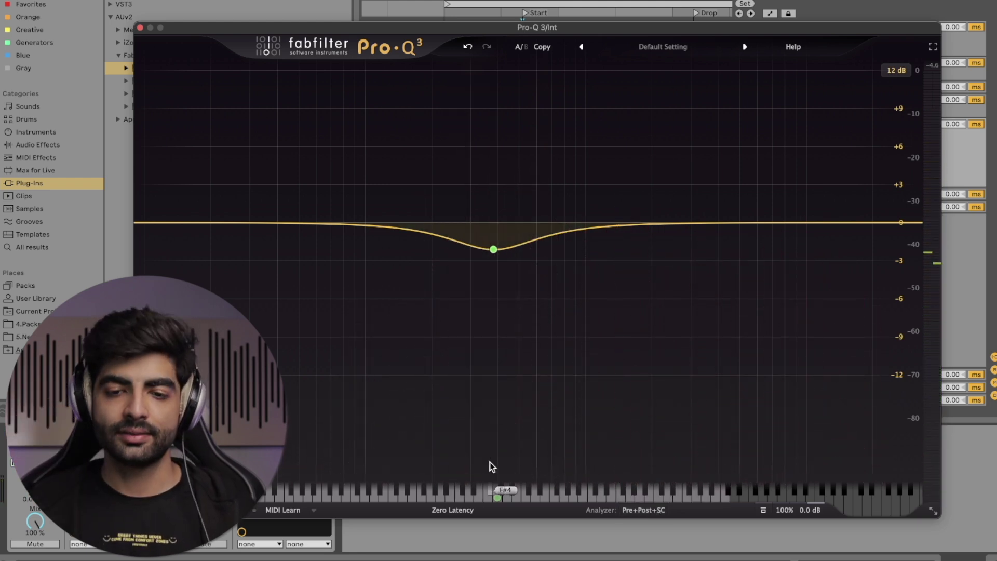
# - During playback, move the Int group's bell cut to about 320 Hz with a gain of about -1.8 dB
pyautogui.press('space')
pyautogui.moveTo(493, 249); pyautogui.dragTo(478, 230)
pyautogui.press('space')
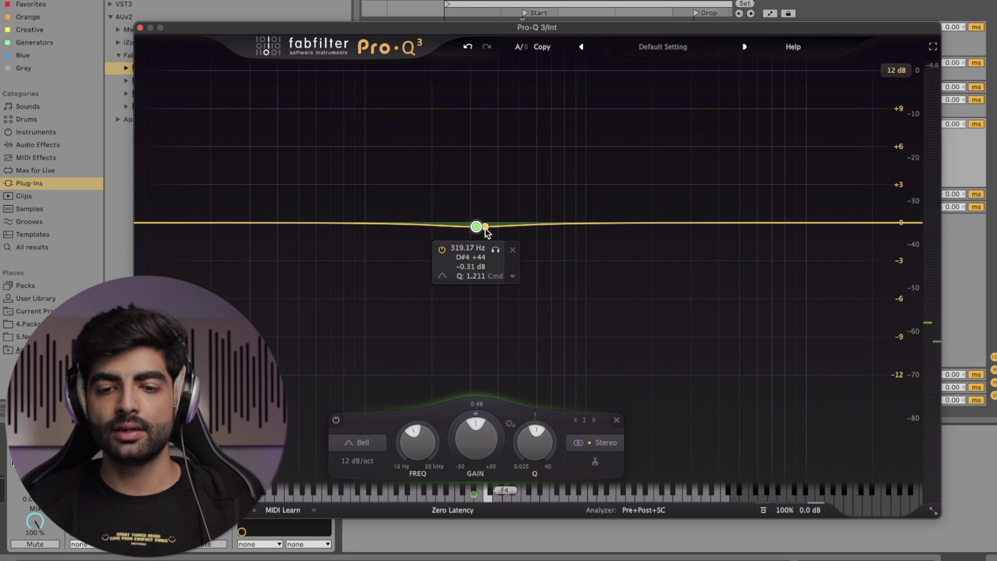
pyautogui.press('space')
pyautogui.moveTo(482, 229); pyautogui.dragTo(477, 297)
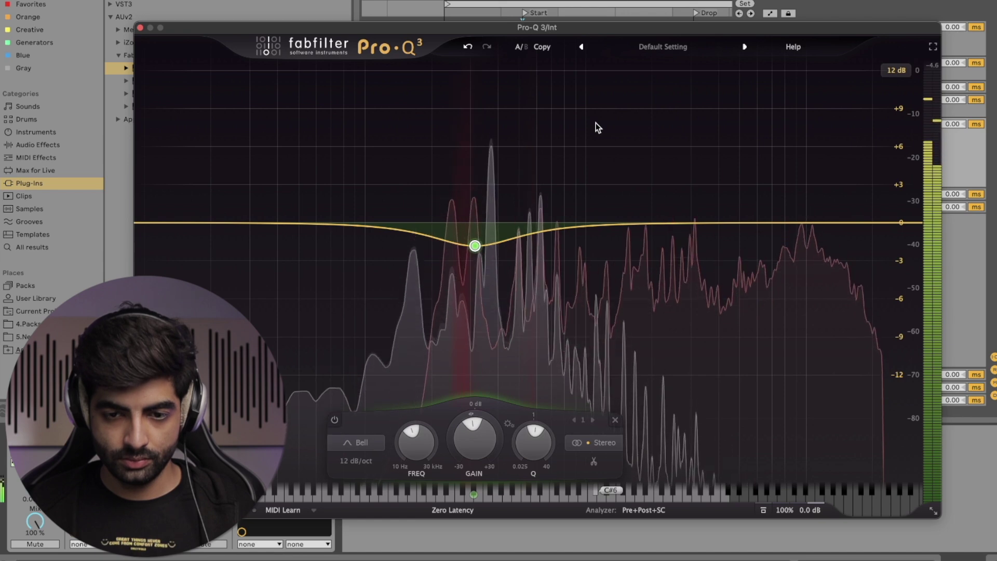
# - Set the analyzer range to 60 dB in the Sanki track's Pro-Q 3
pyautogui.click(644, 510)
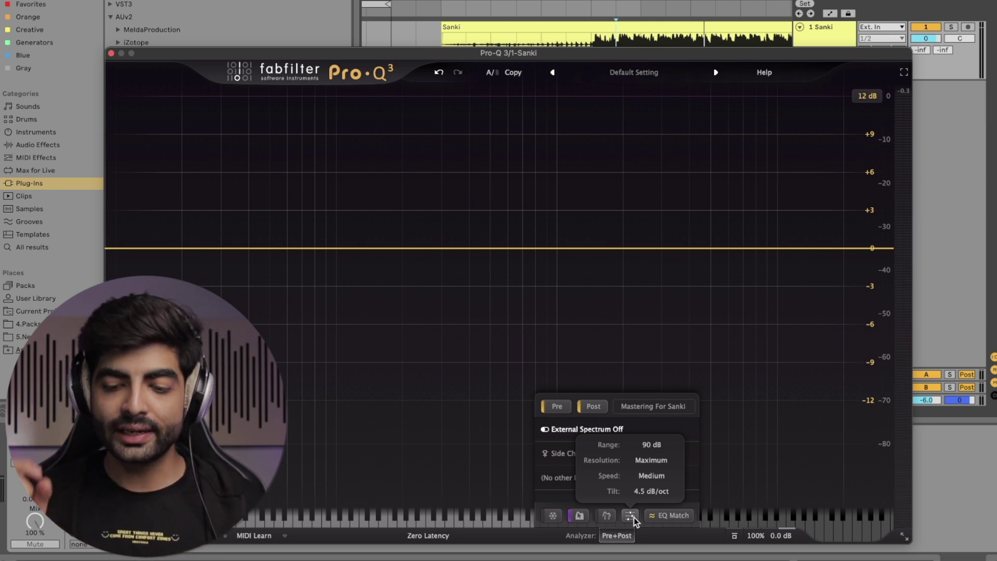
pyautogui.click(652, 445)
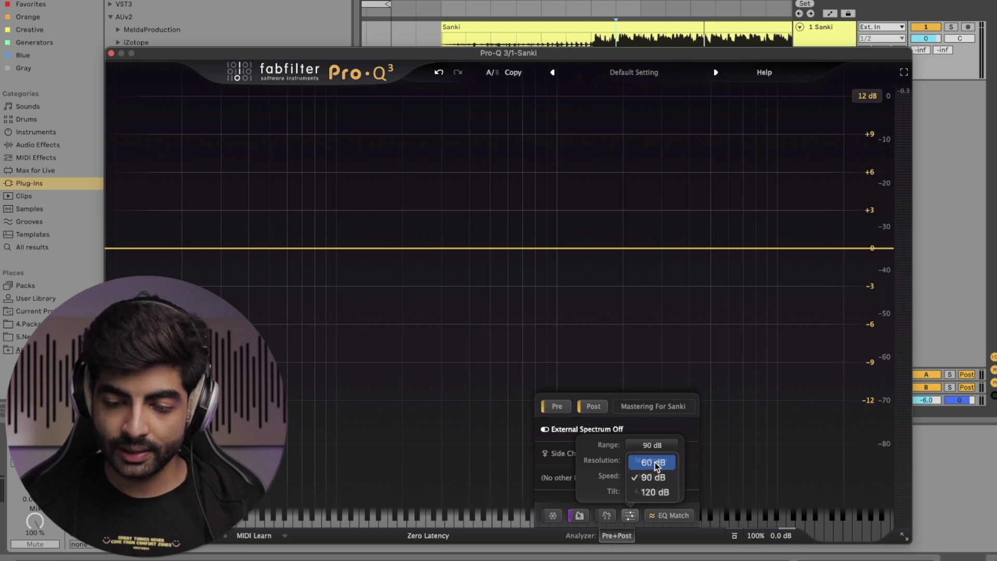
pyautogui.click(654, 462)
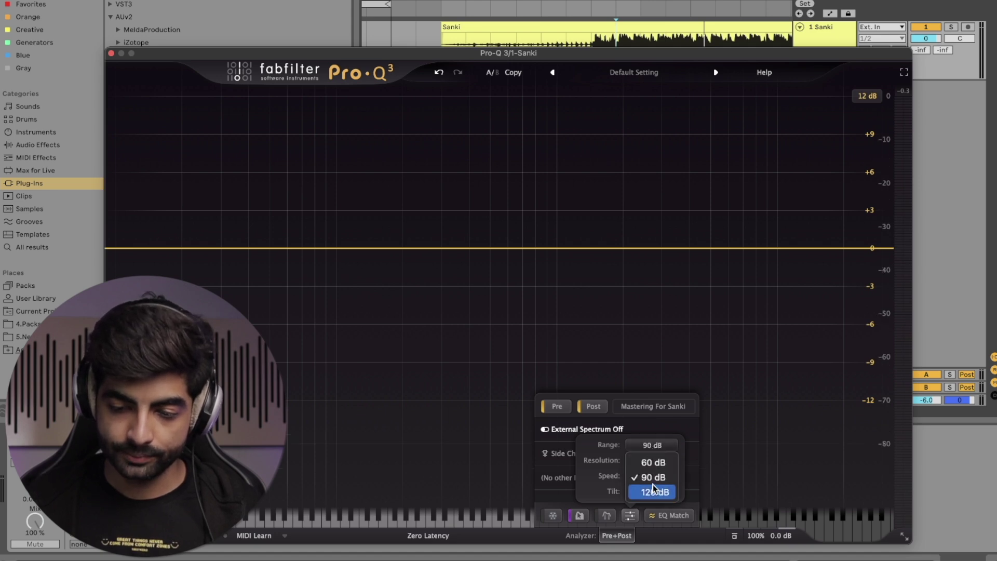
pyautogui.click(652, 465)
# - Start playback and set the analyzer resolution to Low to inspect the spectrum across the frequency range
pyautogui.moveTo(651, 466)
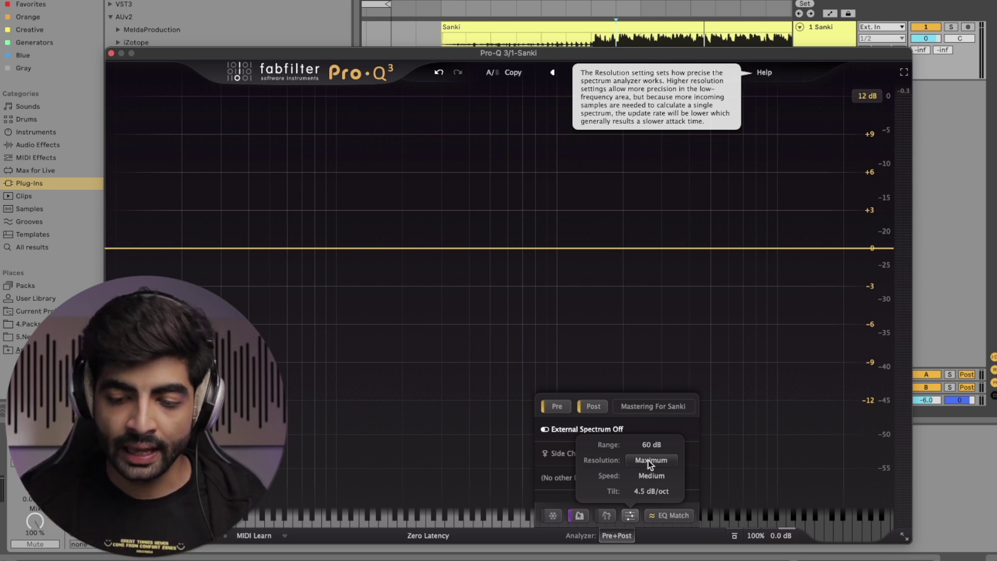
pyautogui.moveTo(185, 170); pyautogui.dragTo(805, 426)
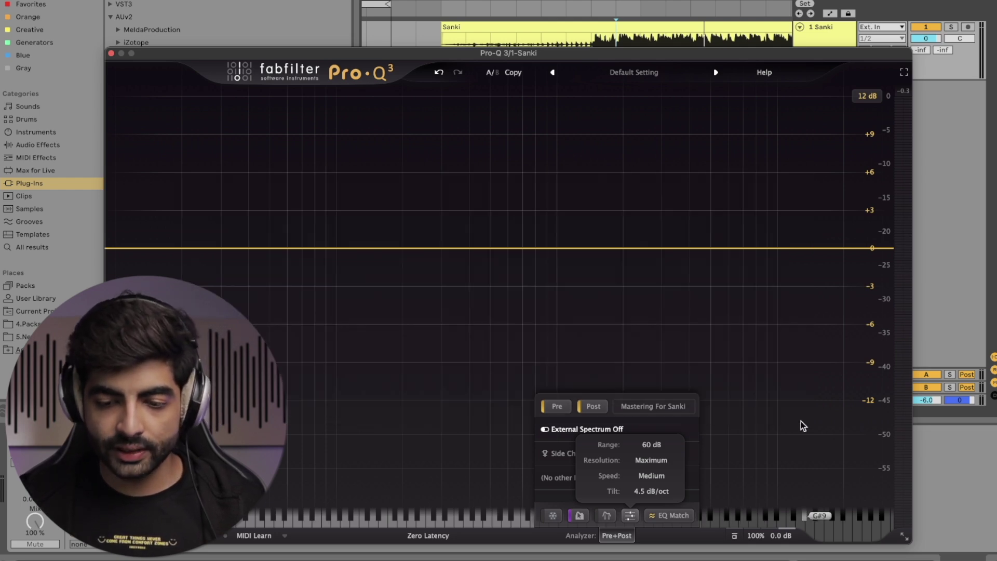
pyautogui.press('space')
pyautogui.click(652, 461)
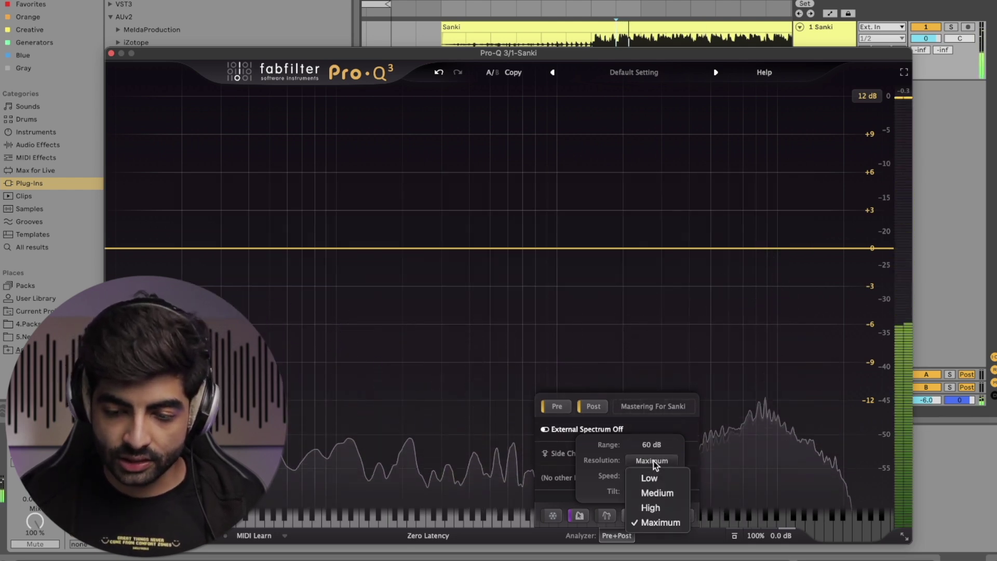
pyautogui.click(655, 478)
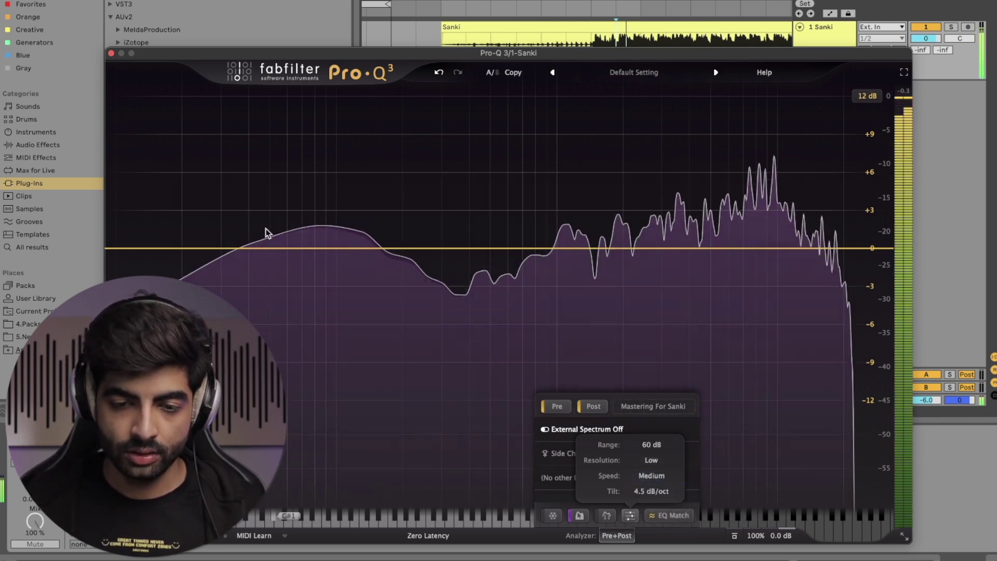
pyautogui.moveTo(226, 172); pyautogui.dragTo(827, 379)
# - Set the analyzer resolution to Maximum and inspect the low-frequency detail during playback
pyautogui.click(652, 476)
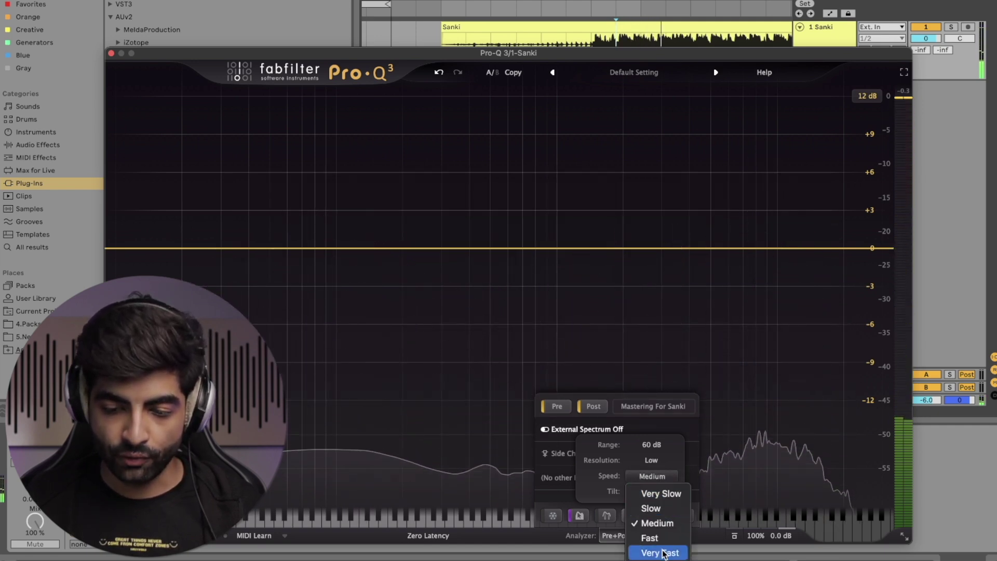
pyautogui.click(651, 460)
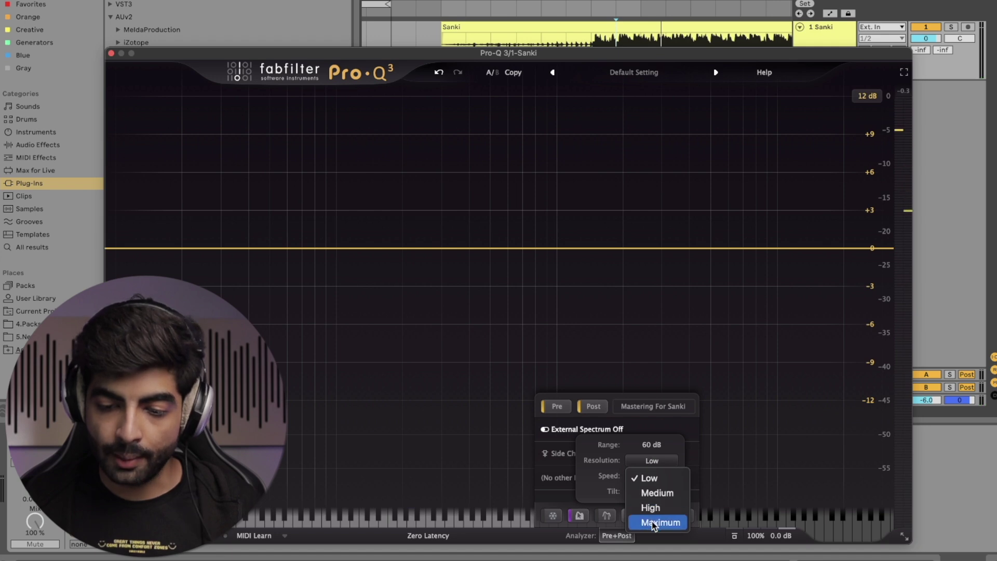
pyautogui.click(652, 523)
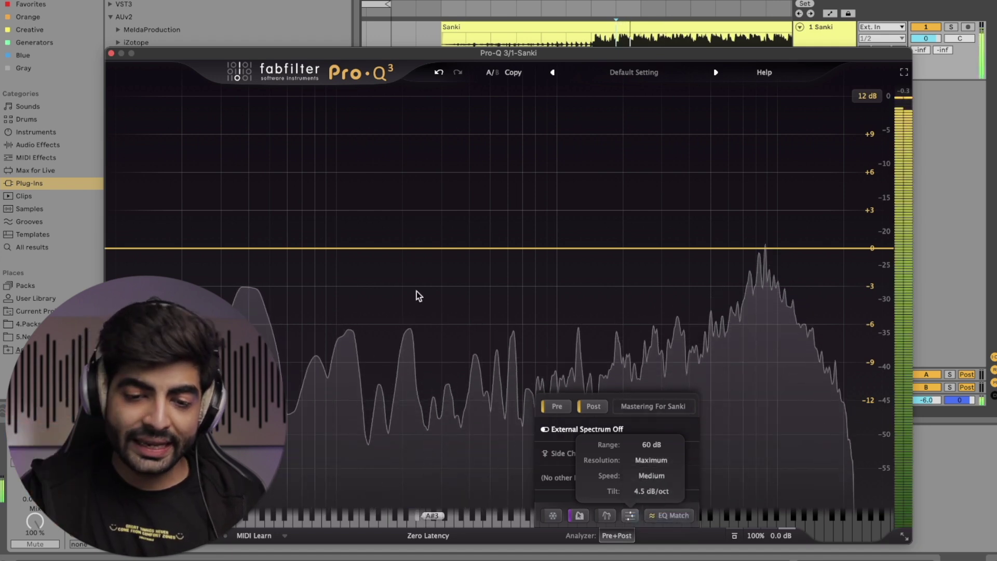
pyautogui.moveTo(305, 316); pyautogui.dragTo(387, 313)
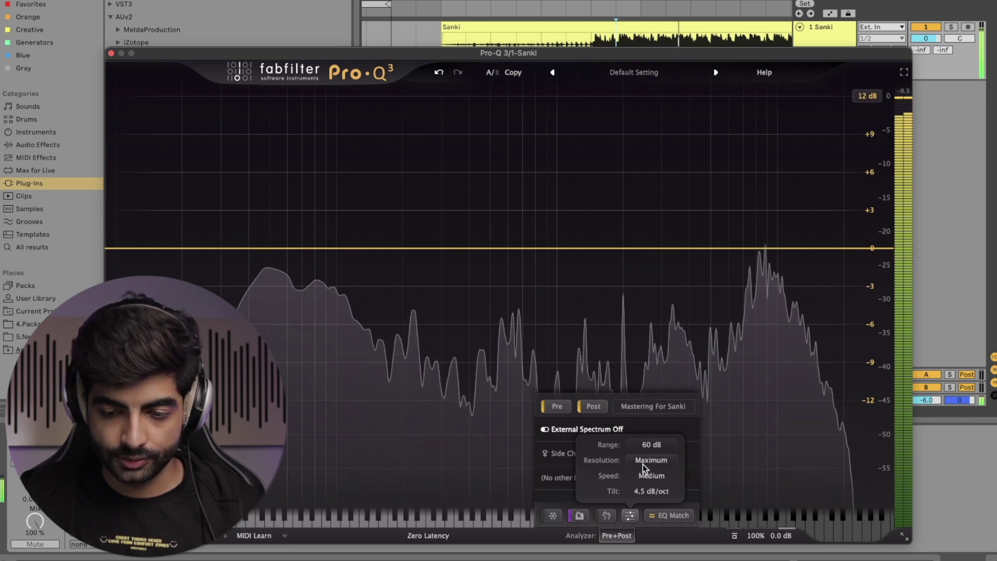
# - Set the analyzer speed to Very Slow and play the Sanki track to observe the spectrum's response
pyautogui.click(651, 477)
pyautogui.click(657, 494)
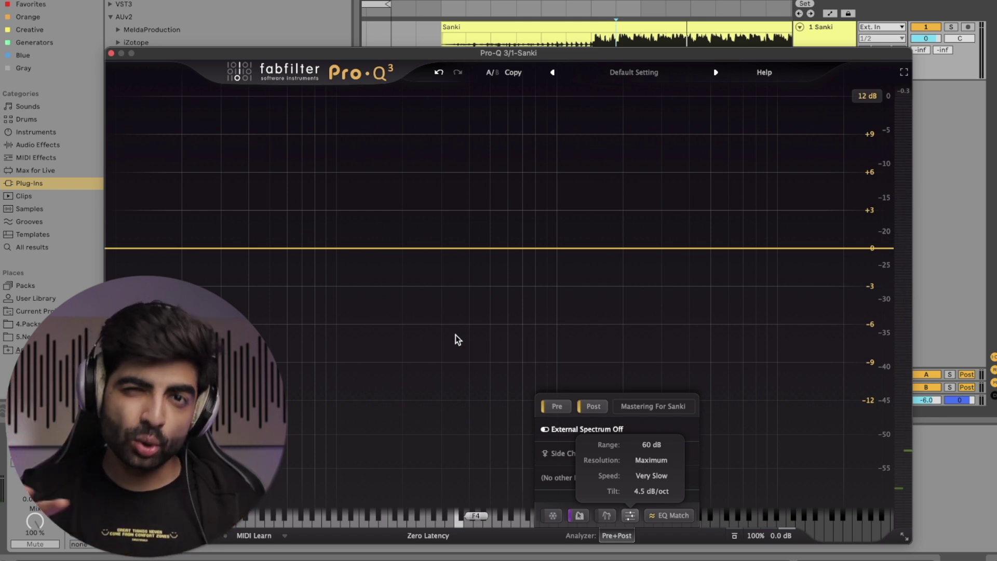
pyautogui.press('space')
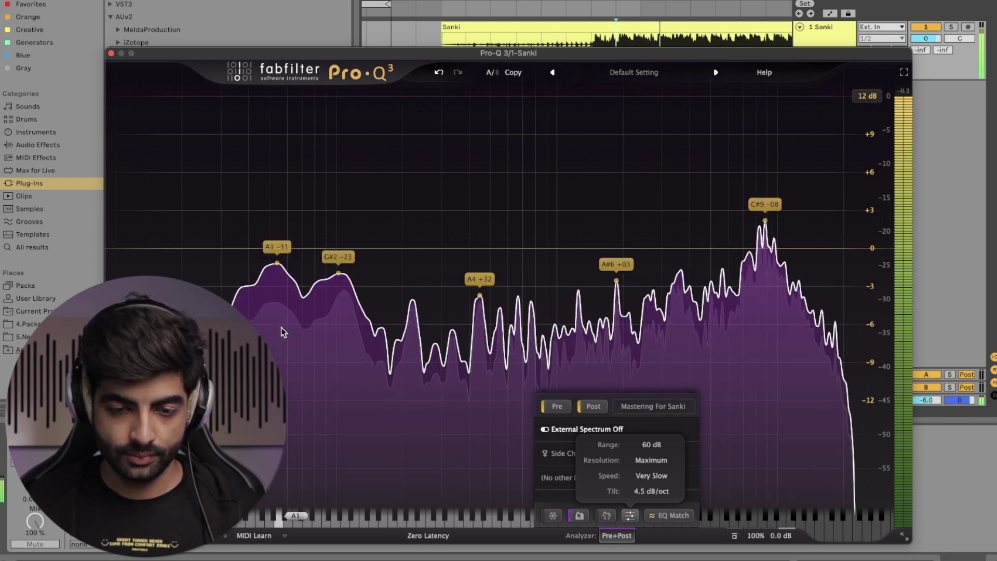
pyautogui.press('space')
# - Set the analyzer speed to Very Fast and play the Sanki track to observe the spectrum's response
pyautogui.click(649, 477)
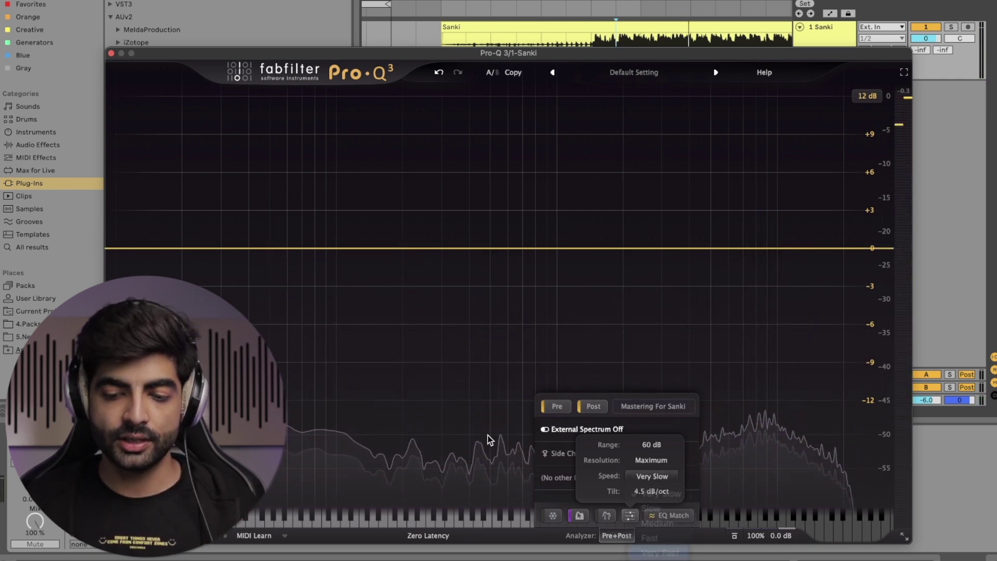
pyautogui.click(651, 552)
pyautogui.press('space')
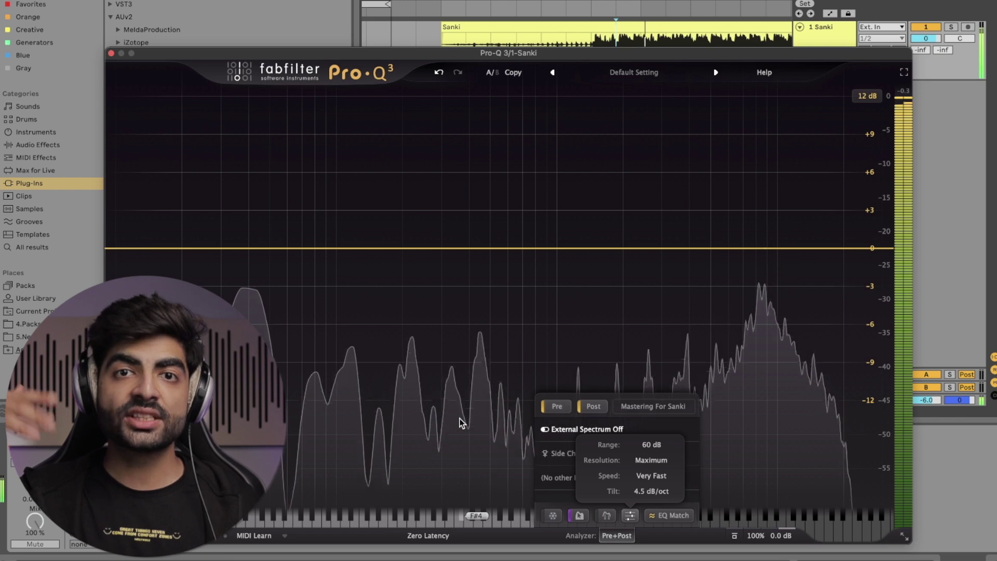
# - Set the analyzer speed to Medium while the Sanki track plays
pyautogui.click(644, 477)
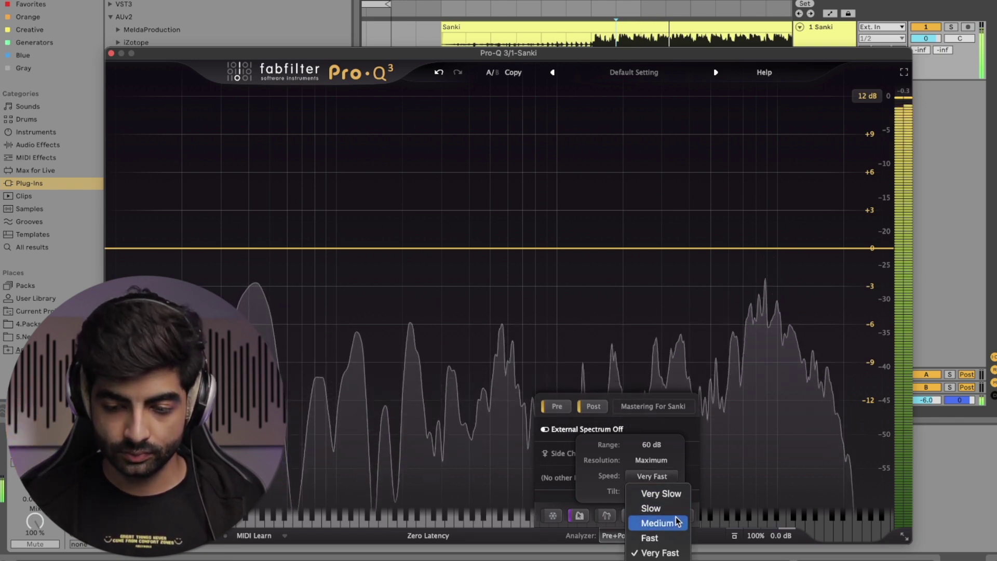
pyautogui.click(668, 524)
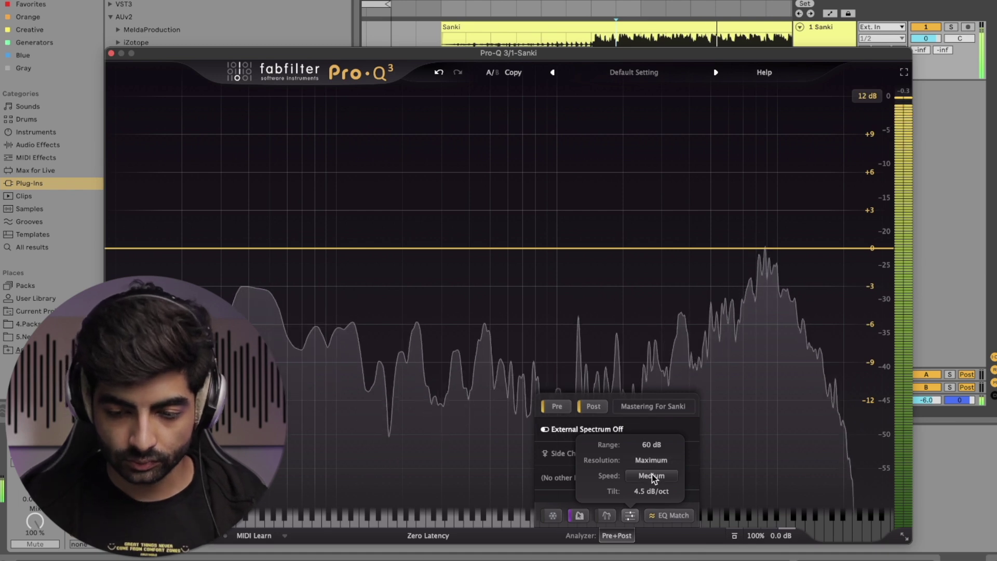
pyautogui.moveTo(652, 475)
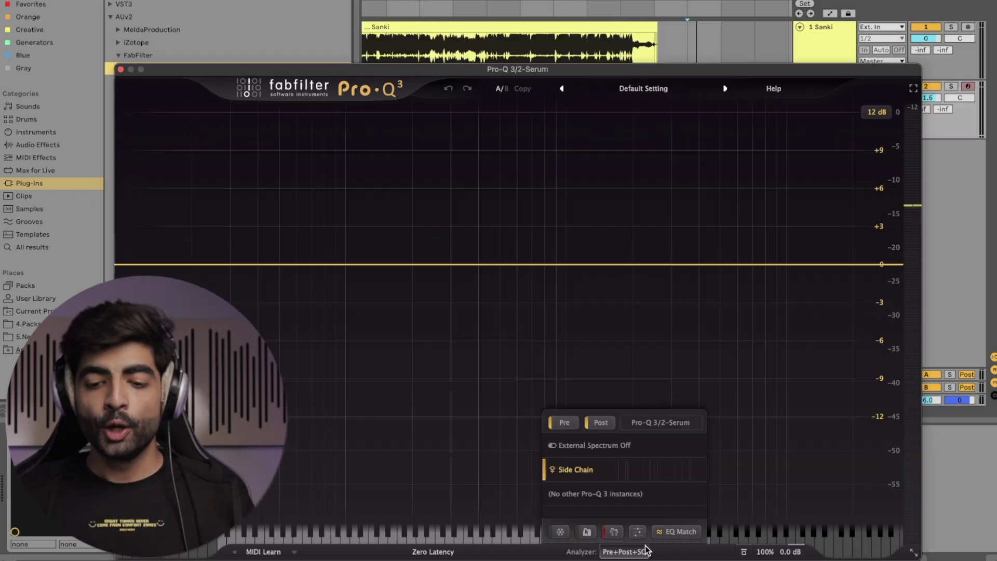
# - Set the analyzer tilt to 4.5 dB/oct
pyautogui.moveTo(637, 530)
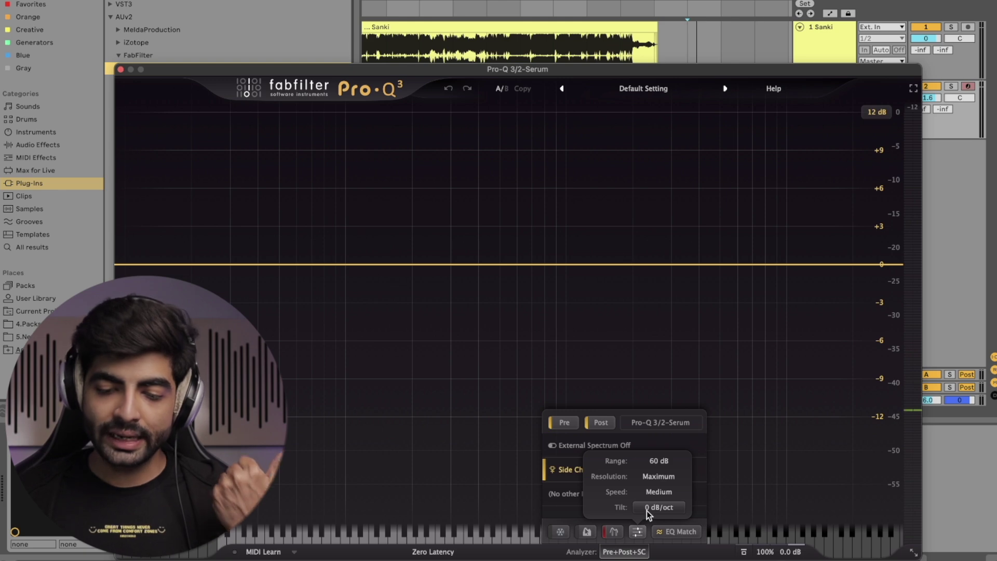
pyautogui.moveTo(639, 509)
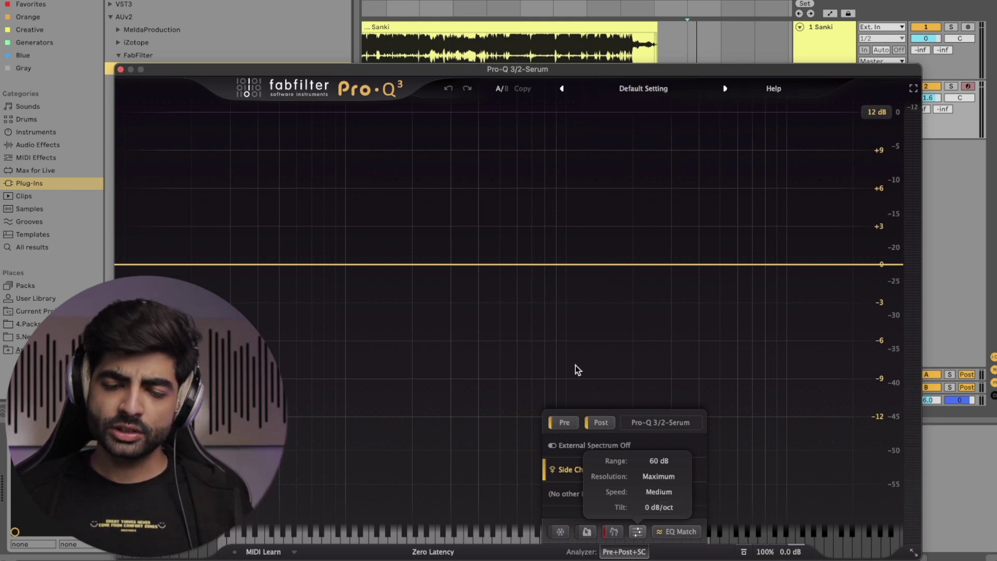
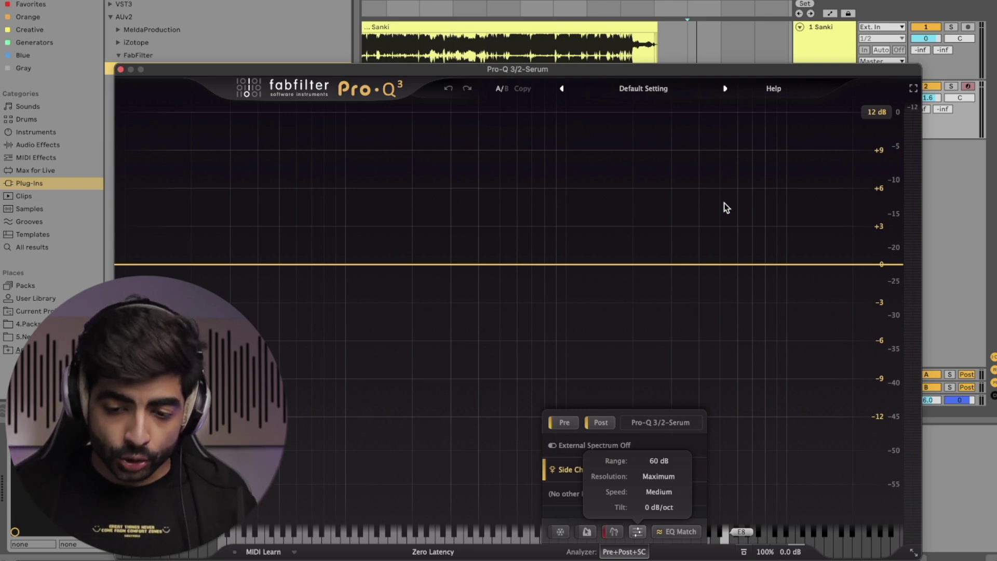
pyautogui.click(659, 507)
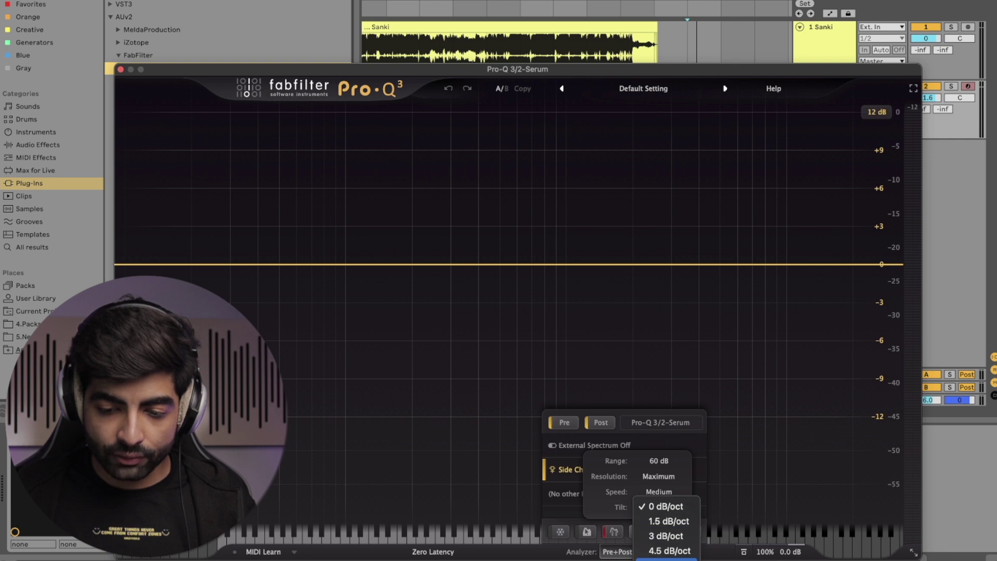
pyautogui.click(665, 551)
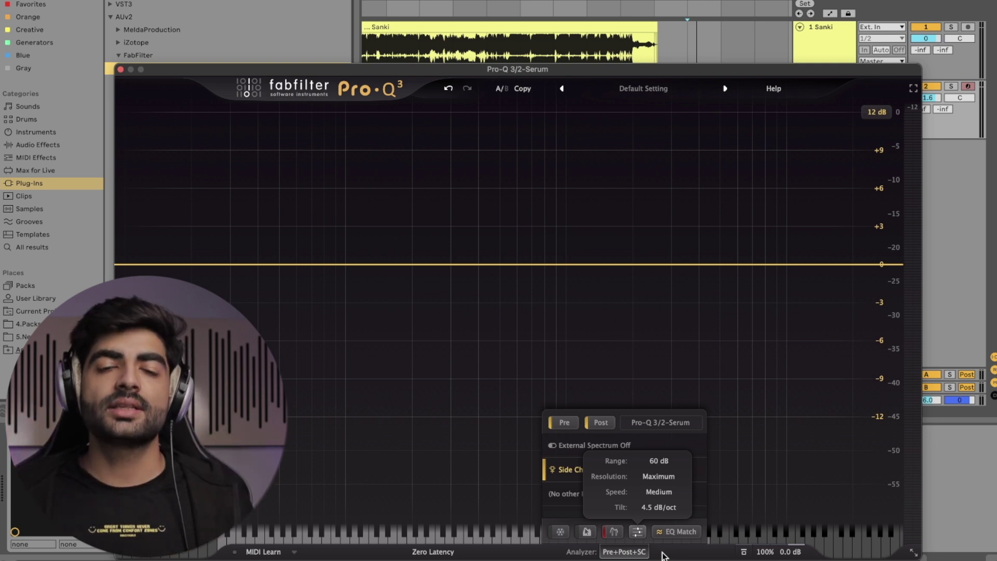
# - Switch the analyzer tilt to 0 dB/oct for comparison and return it to 4.5 dB/oct
pyautogui.click(659, 506)
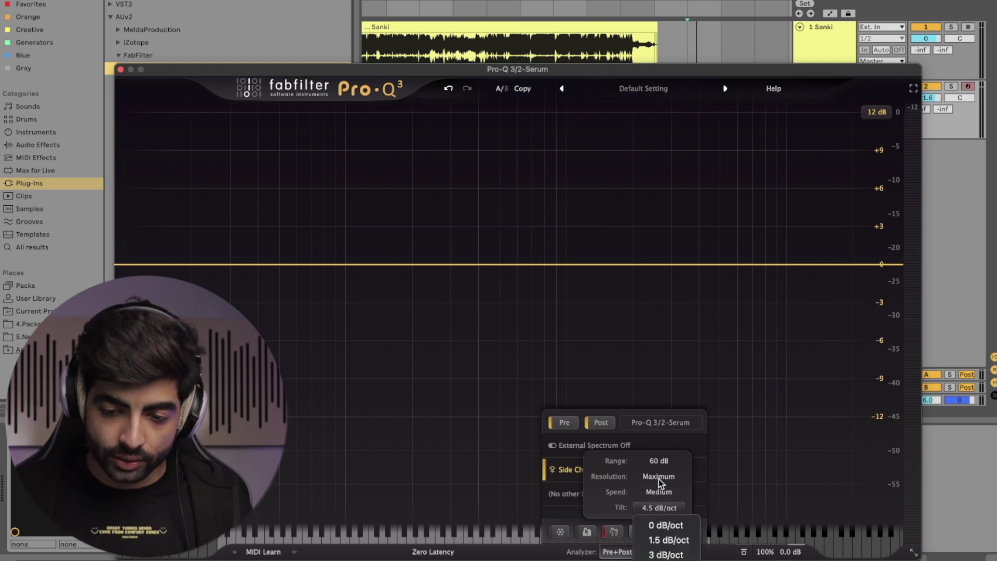
pyautogui.click(662, 459)
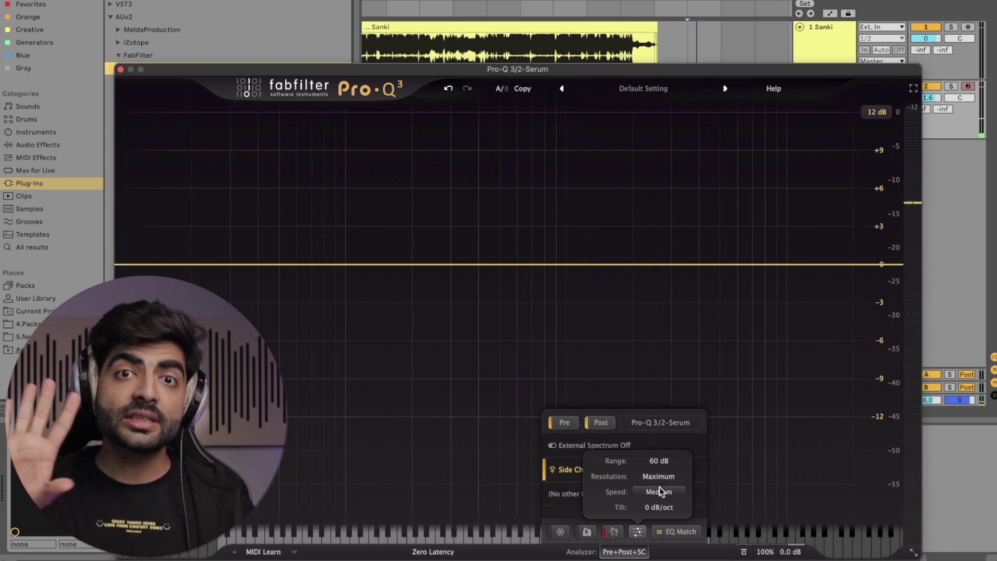
pyautogui.click(659, 506)
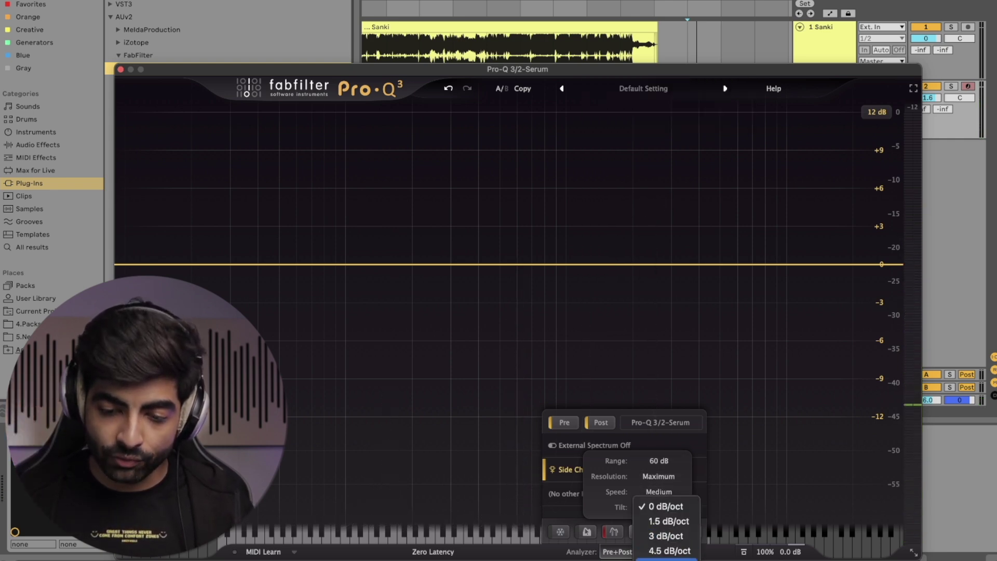
pyautogui.click(662, 553)
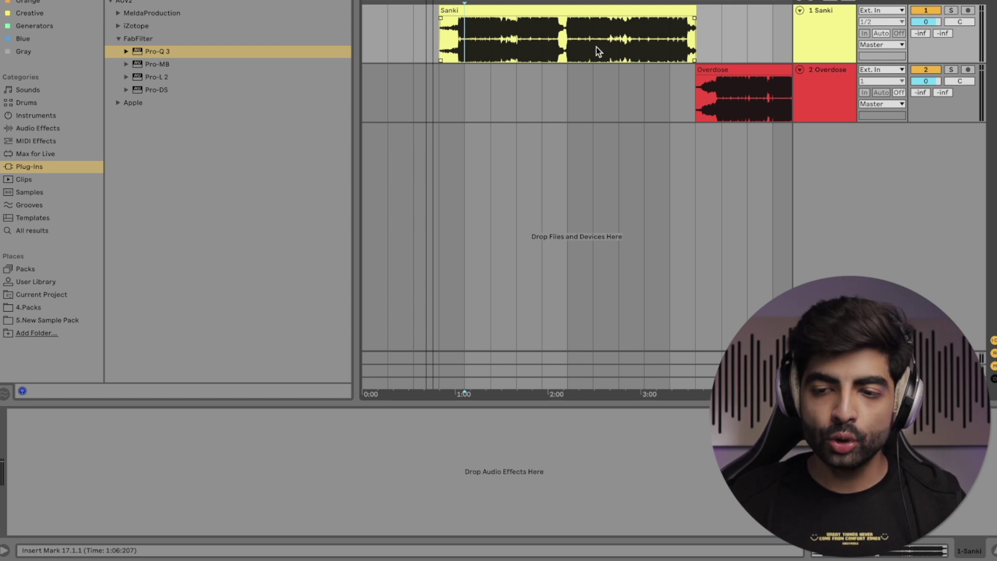
# - Audition the Sanki track in solo and align the start of the Overdose clip with the Sanki clip
pyautogui.click(951, 10)
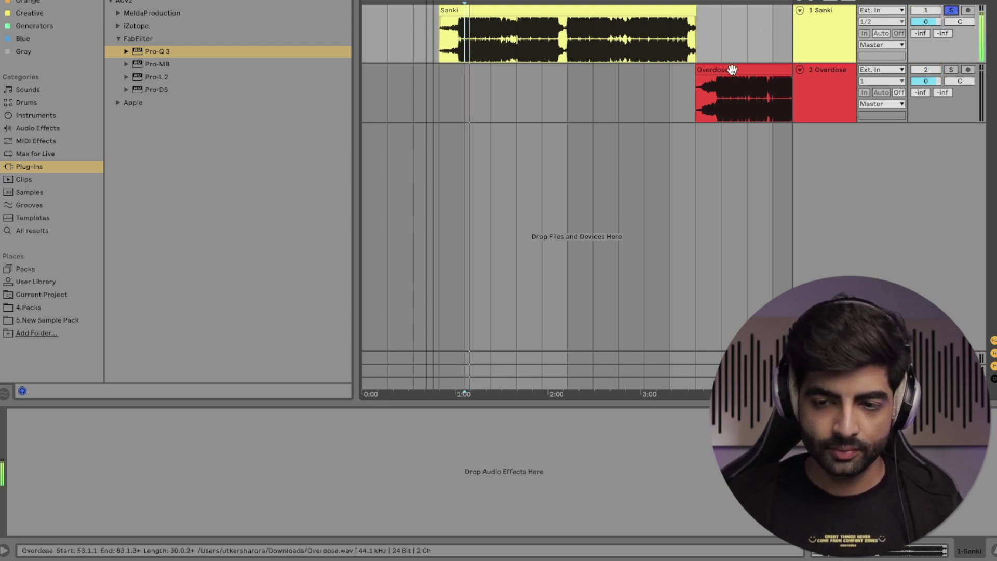
pyautogui.moveTo(744, 70); pyautogui.dragTo(478, 78)
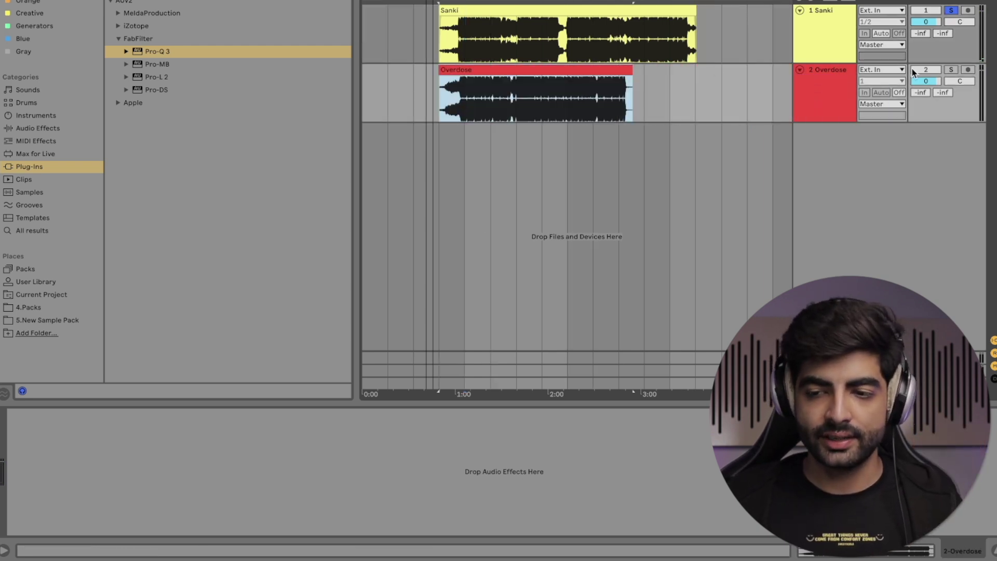
# - Solo the Overdose track and play it from position 17.1.1
pyautogui.click(951, 70)
pyautogui.click(465, 93)
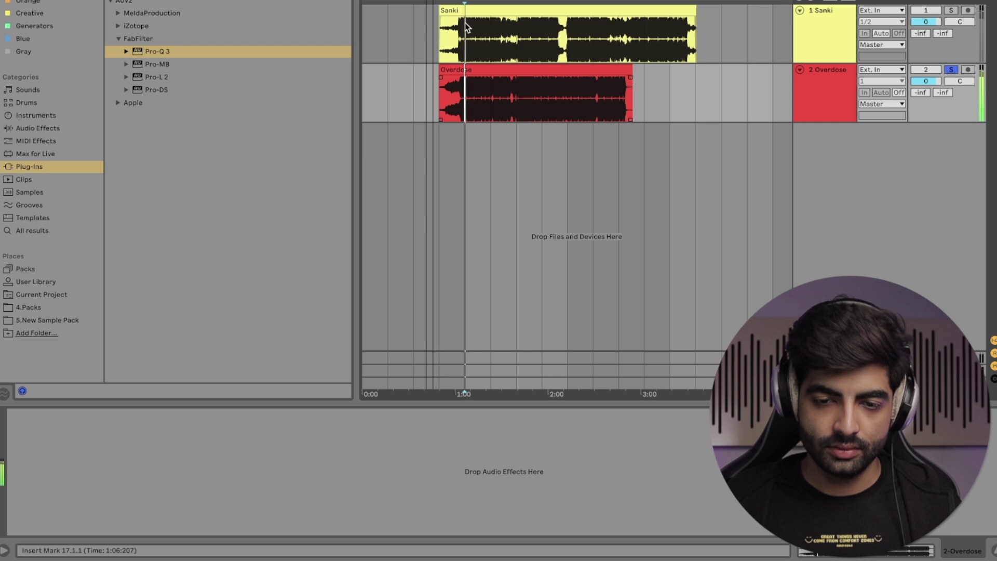
pyautogui.press('+')
pyautogui.press('+')
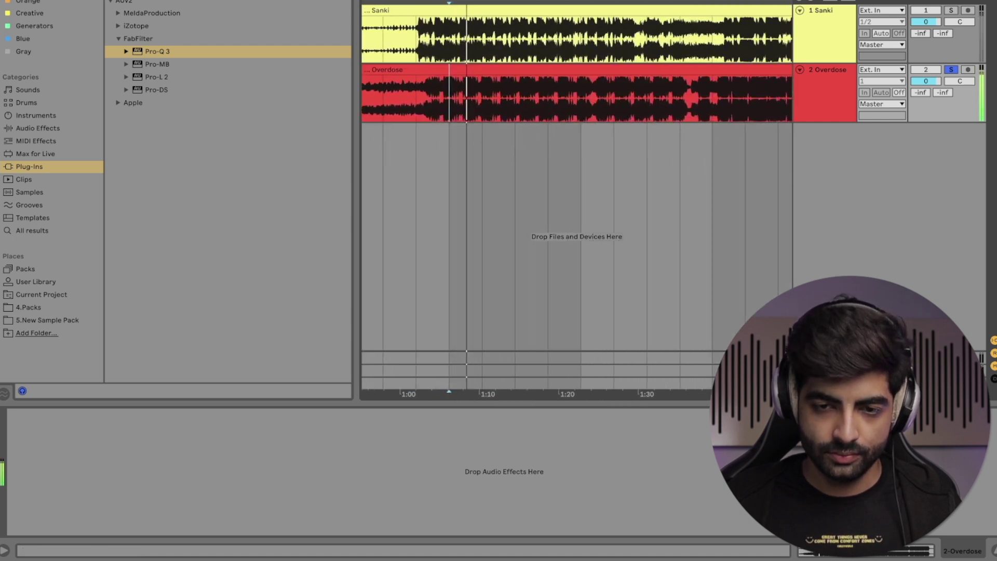
pyautogui.press('+')
pyautogui.press('+')
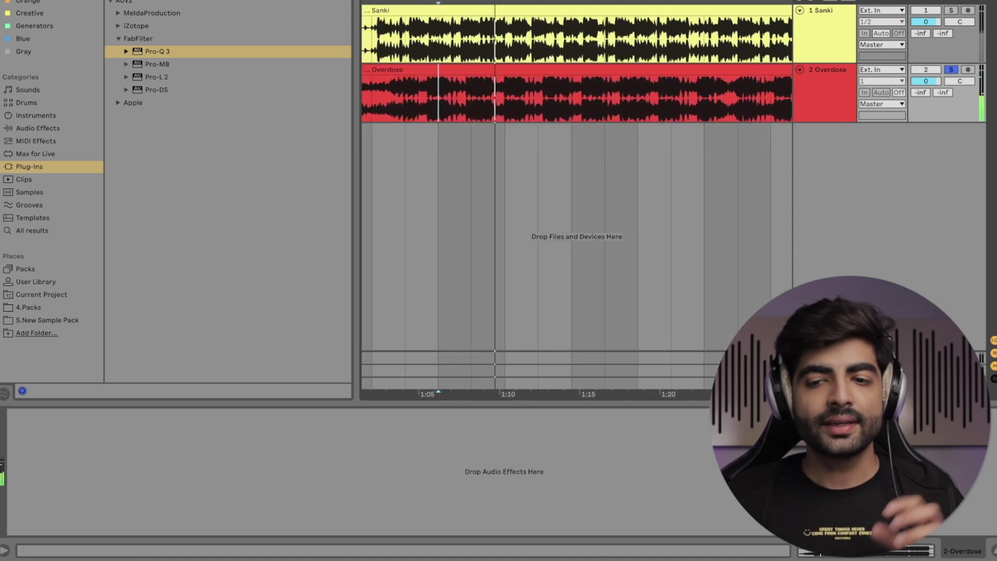
# - Rename the Sanki track to Our Track and the Overdose track to RefTrack
pyautogui.click(822, 28)
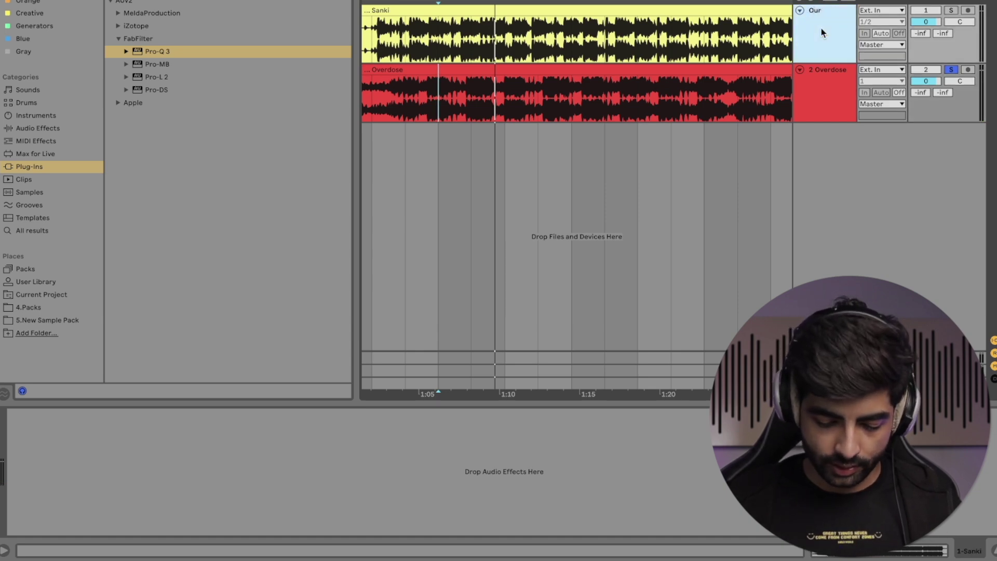
pyautogui.press('Tab')
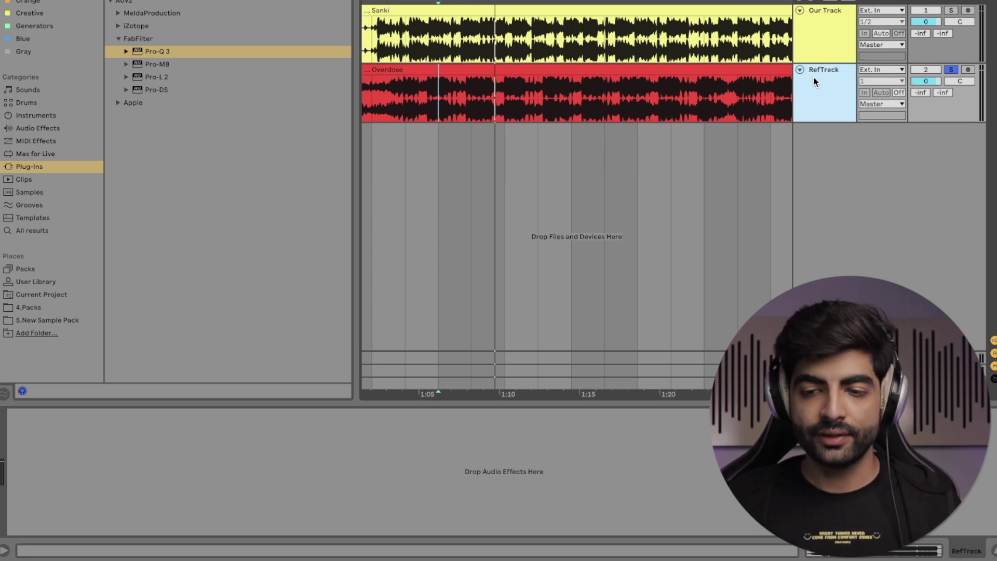
# - Load Pro-Q 3 on Our Track and set its sidechain input to RefTrack
pyautogui.click(814, 45)
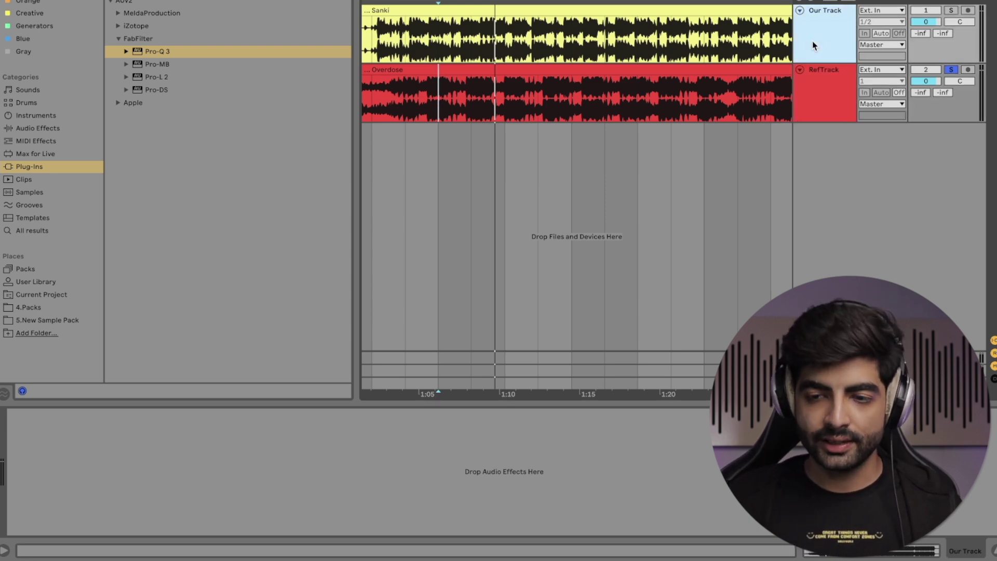
pyautogui.doubleClick(198, 52)
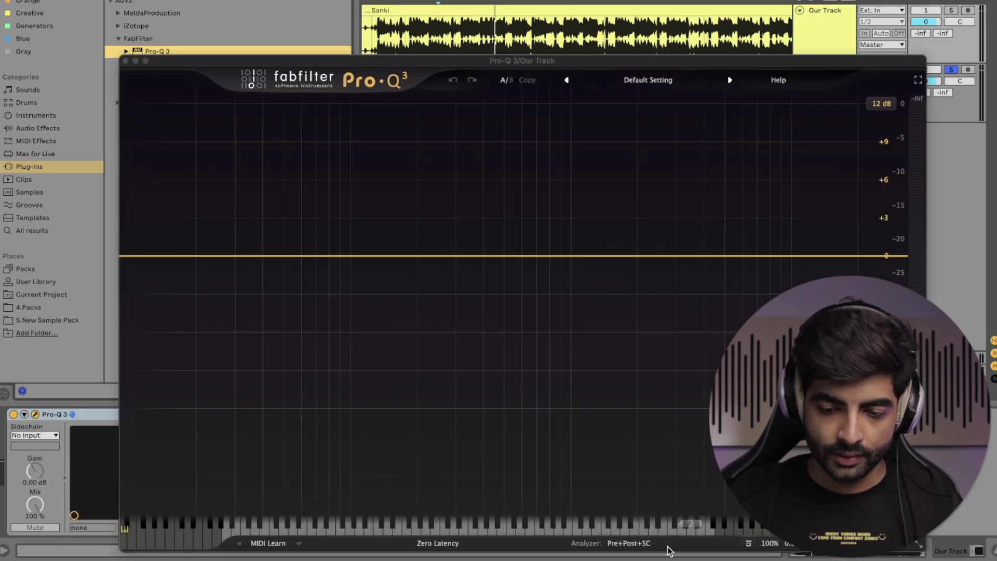
pyautogui.click(639, 542)
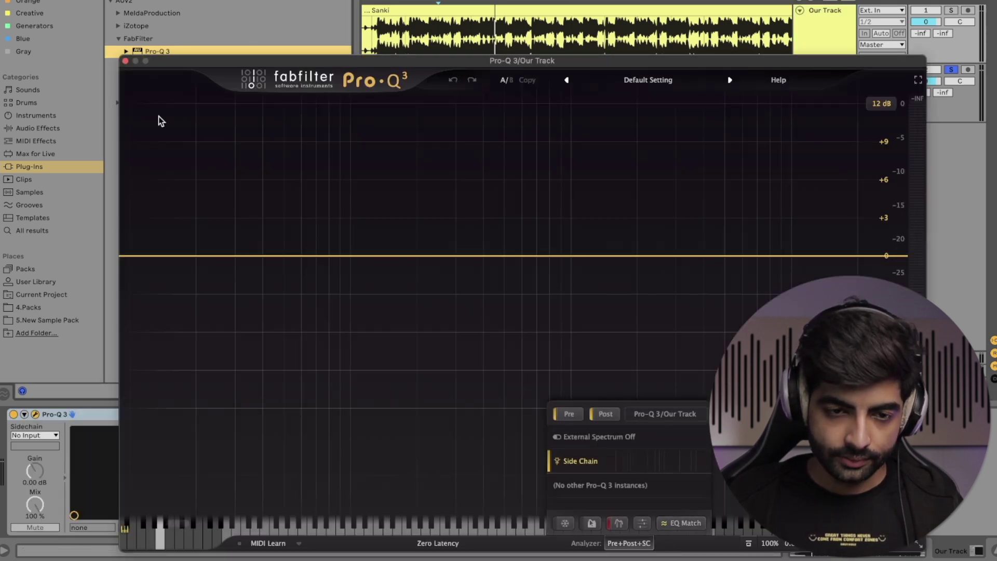
pyautogui.click(125, 60)
pyautogui.click(52, 437)
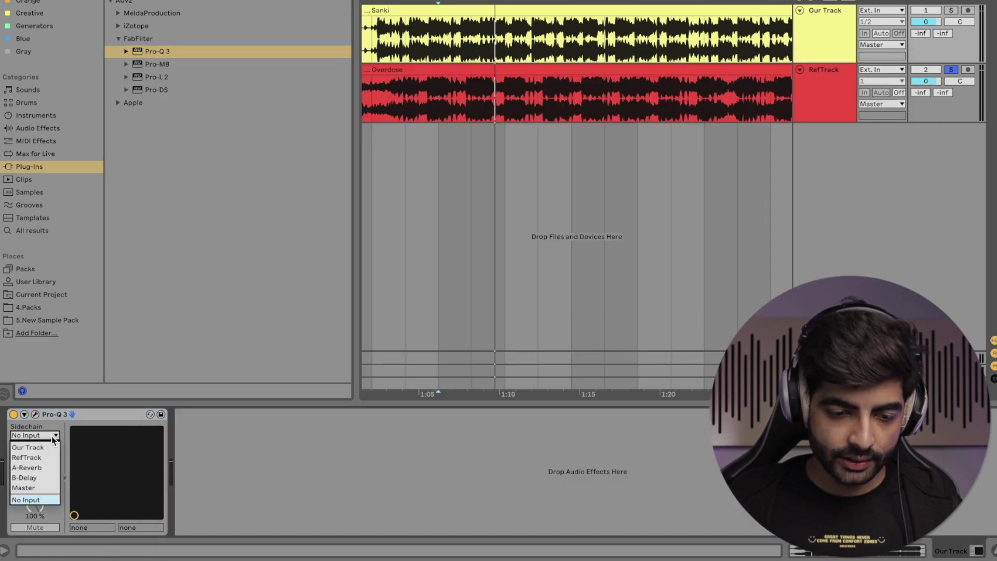
pyautogui.click(26, 458)
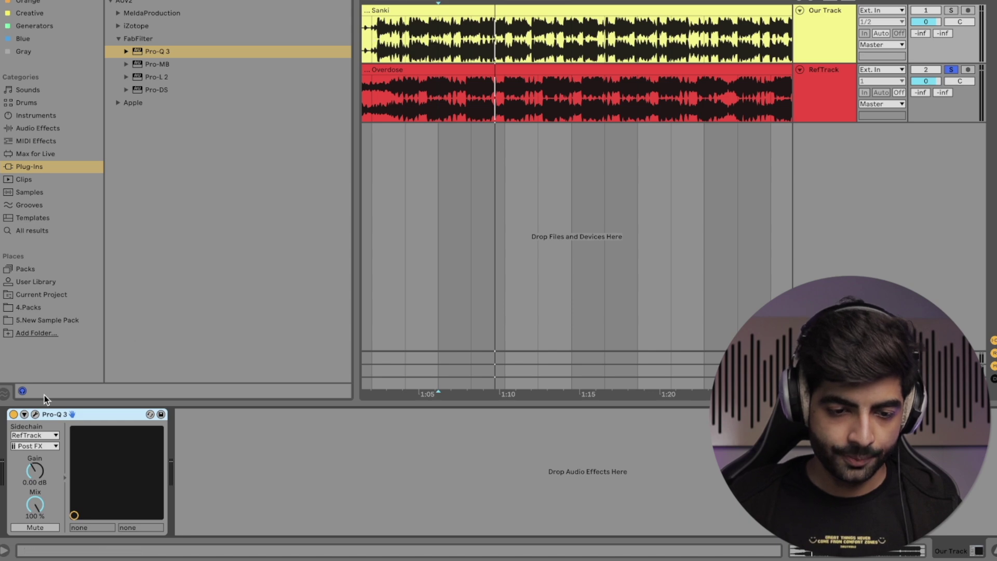
# - Analyze Our Track with EQ Match during unsoloed playback and choose External: Side Chain as the reference spectrum
pyautogui.click(36, 415)
pyautogui.click(638, 544)
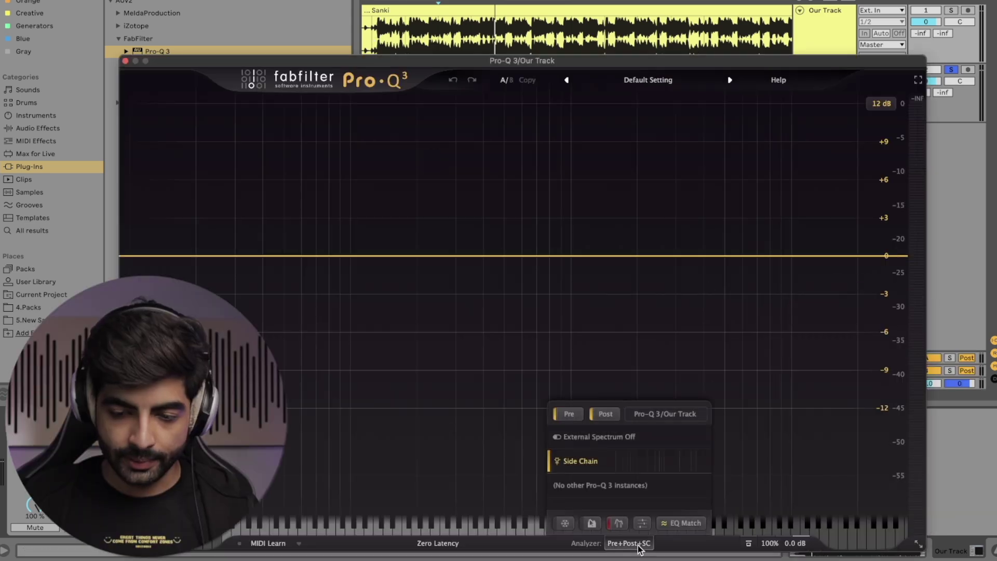
pyautogui.click(672, 523)
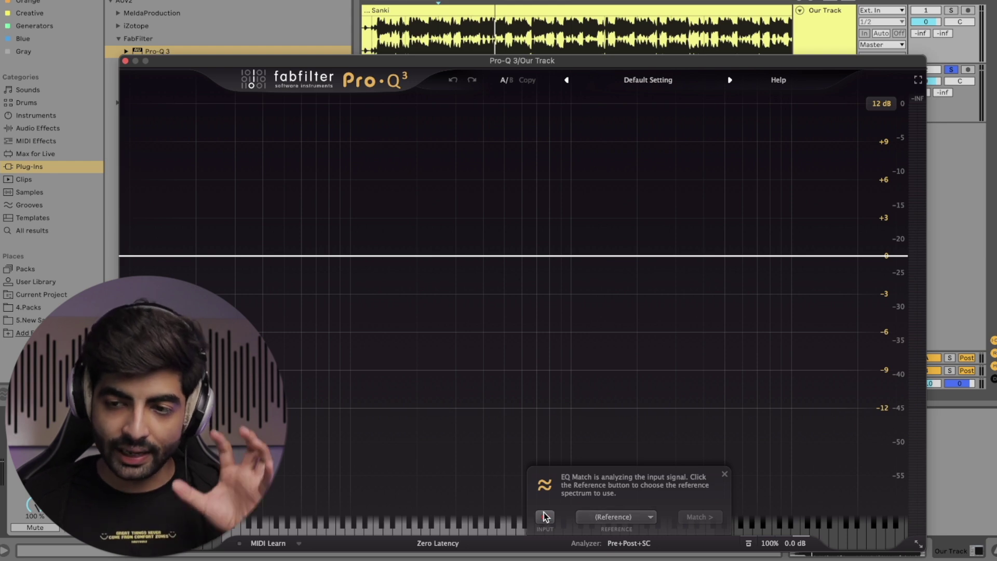
pyautogui.click(974, 72)
pyautogui.press('space')
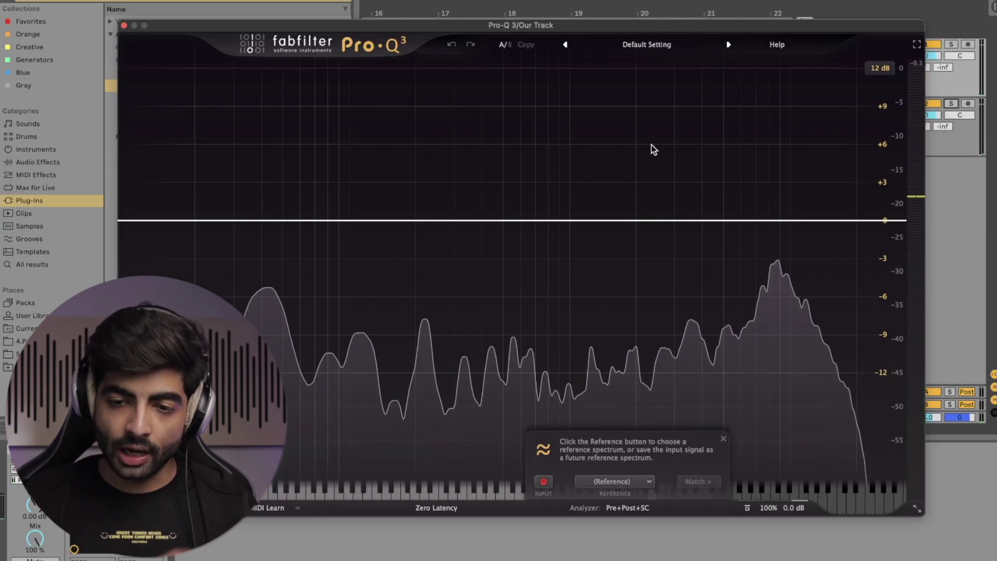
pyautogui.click(617, 484)
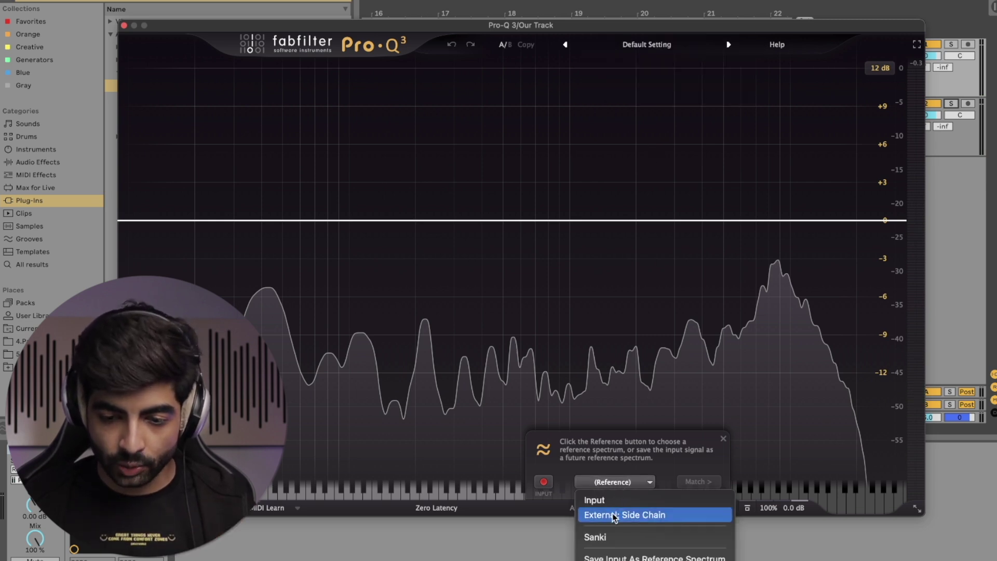
pyautogui.click(614, 516)
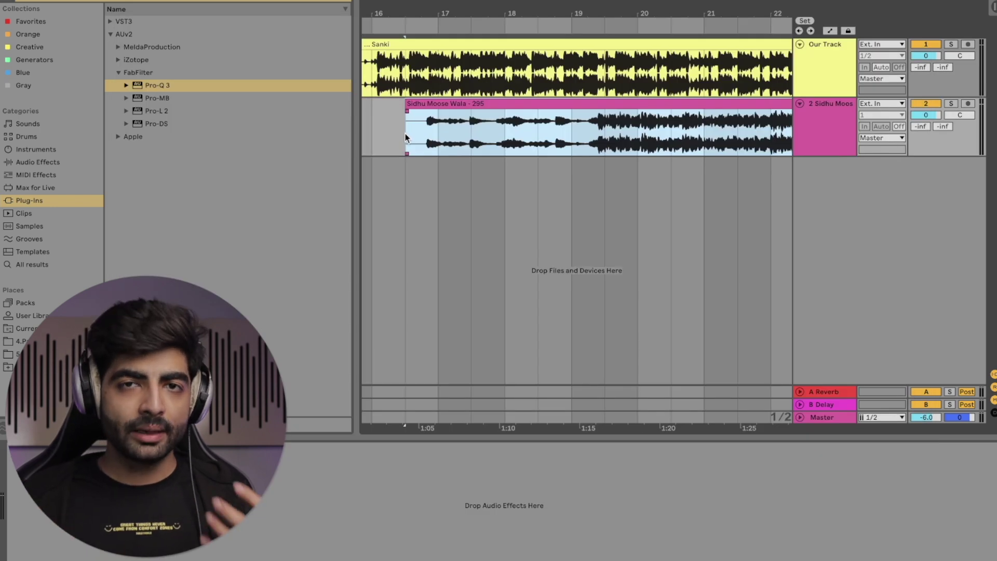
# - Solo the Sidhu Moose Wala - 295 track and start playback within its clip
pyautogui.click(644, 140)
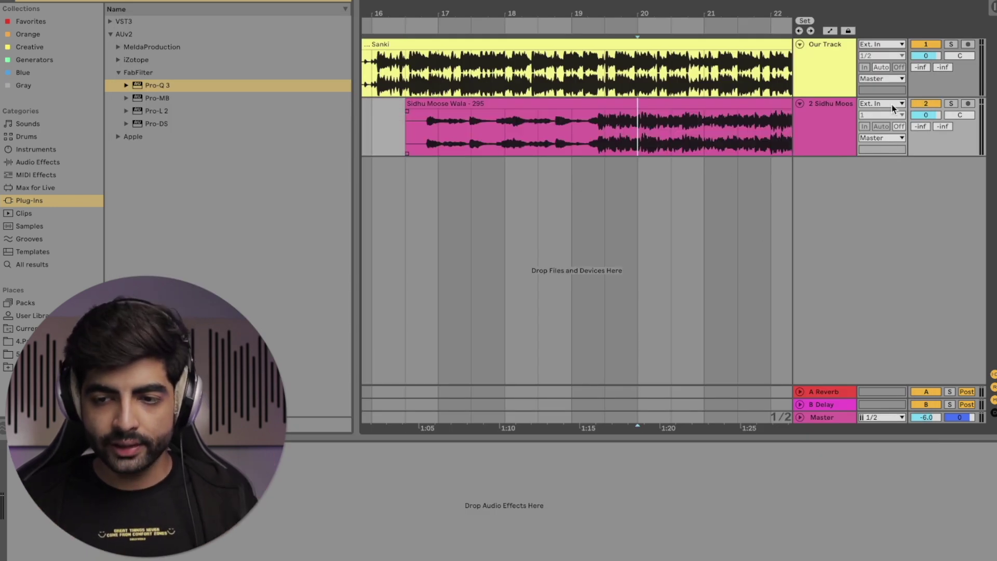
pyautogui.click(950, 103)
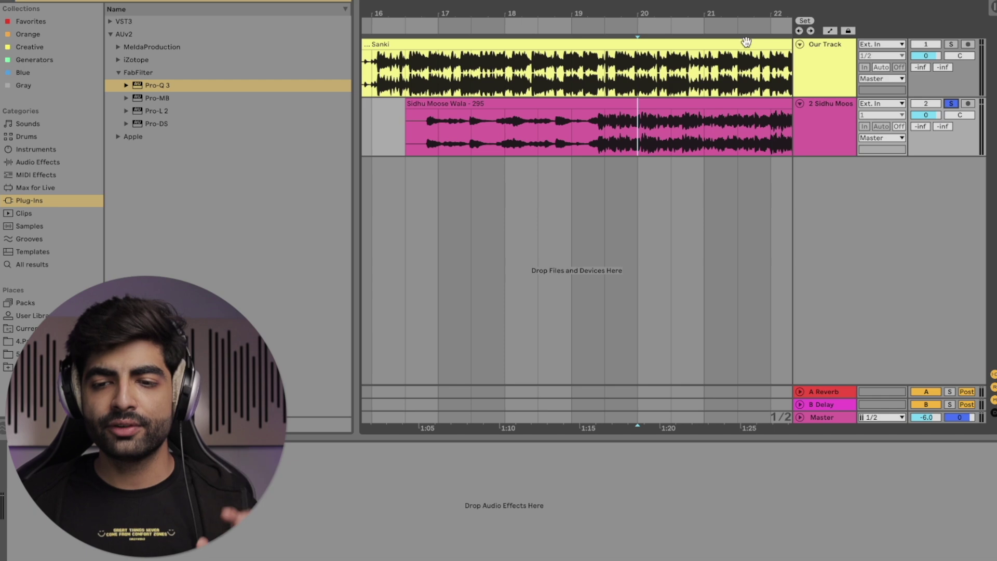
pyautogui.moveTo(735, 15)
pyautogui.mouseDown()
pyautogui.moveTo(730, 8)
pyautogui.moveTo(597, 36)
pyautogui.mouseUp()
pyautogui.click(548, 140)
pyautogui.press('space')
# - Add Pro-Q 3 to the Sidhu Moose Wala - 295 track and capture its input spectrum with EQ Match
pyautogui.moveTo(158, 87); pyautogui.dragTo(475, 125)
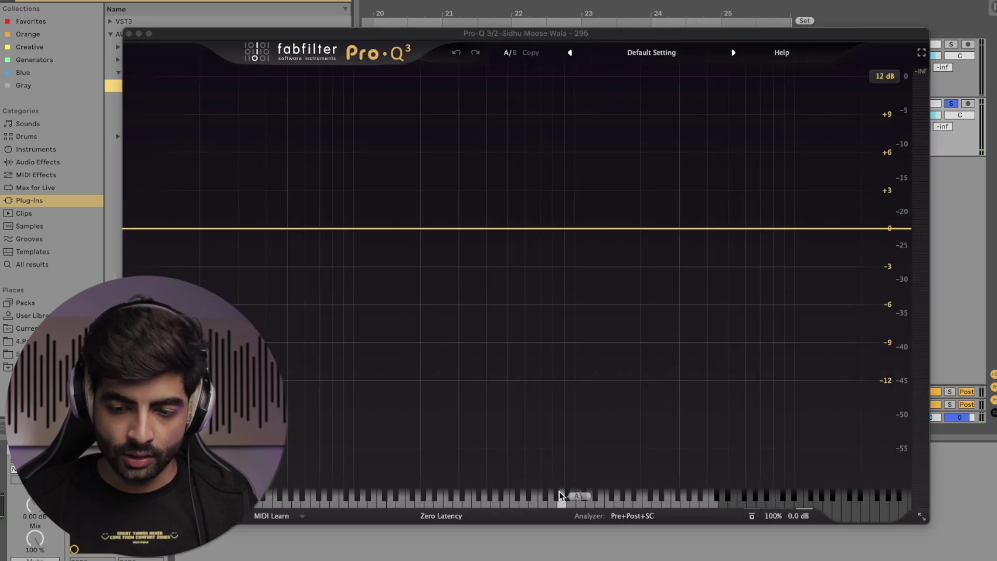
pyautogui.click(641, 516)
pyautogui.click(693, 494)
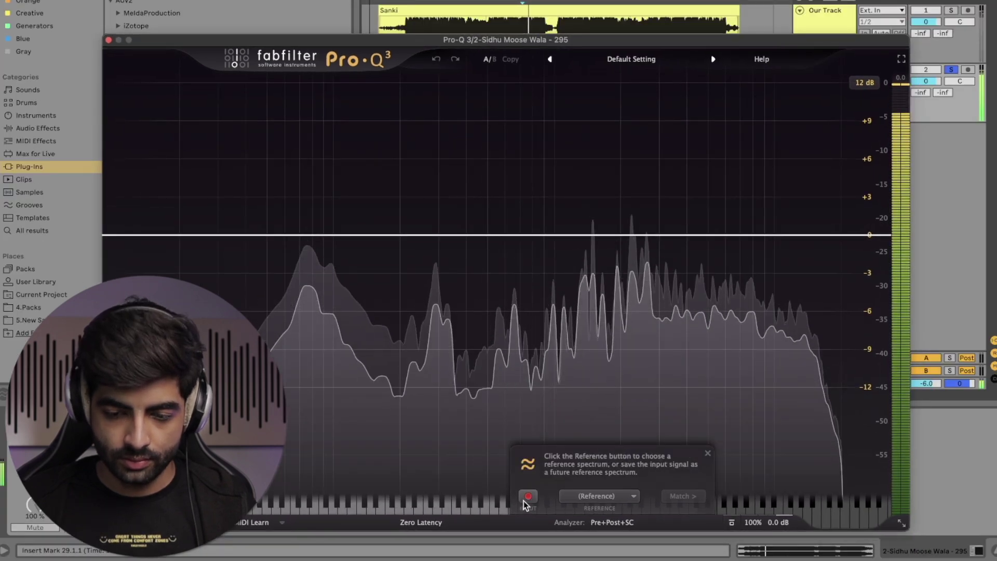
pyautogui.click(527, 501)
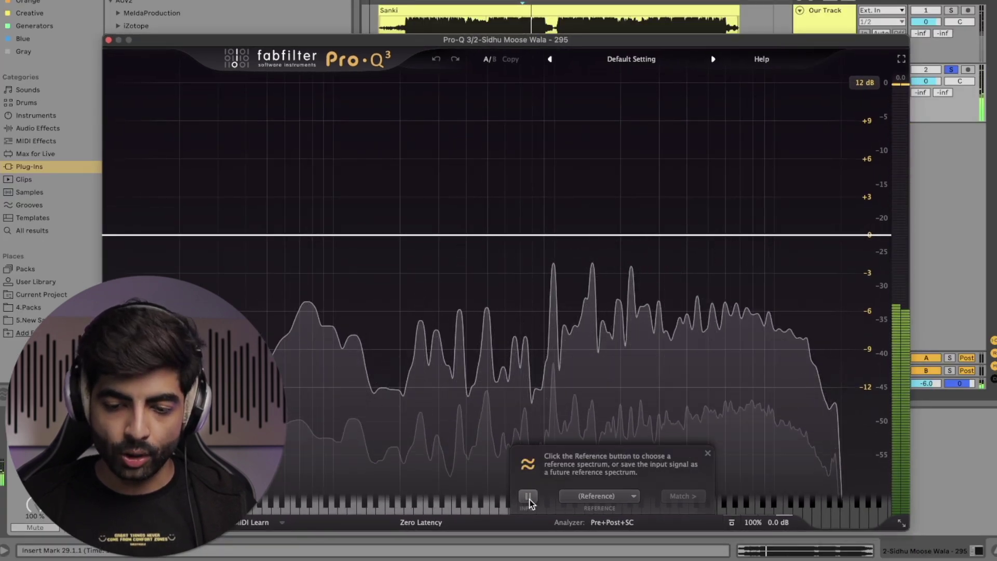
pyautogui.click(527, 499)
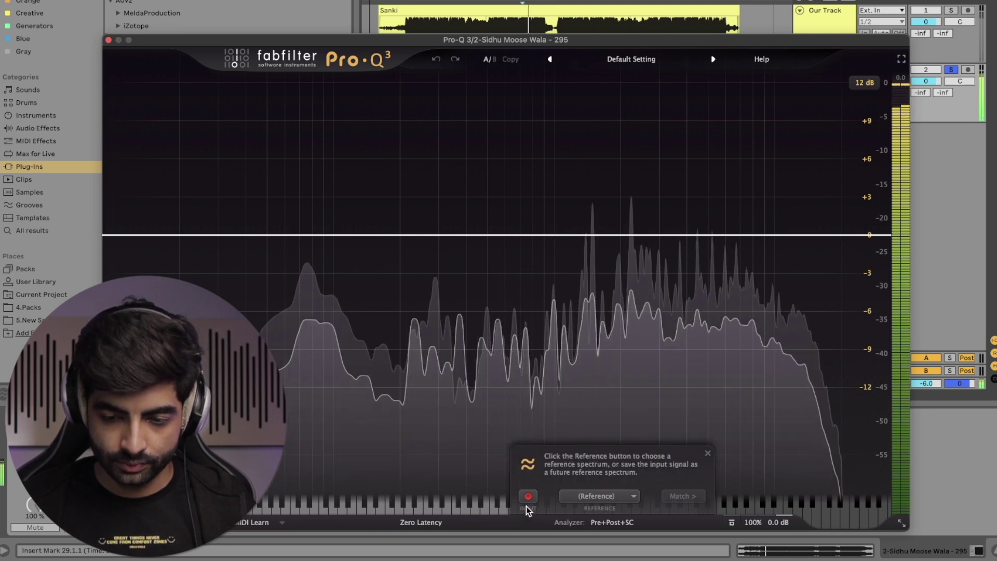
# - Save the captured input as a reference spectrum named "Sidhu Smooth eq preset.spectrum"
pyautogui.click(629, 497)
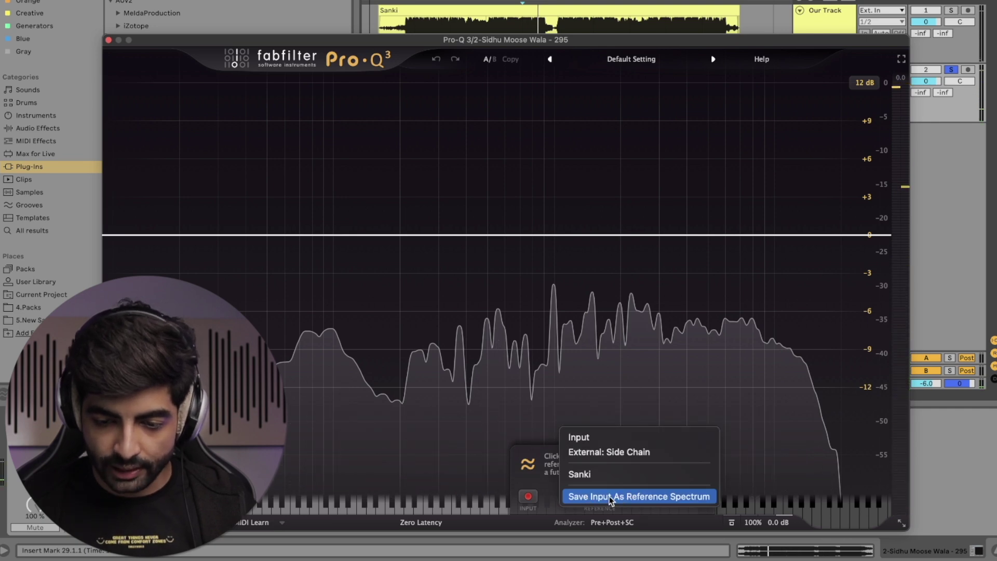
pyautogui.click(682, 497)
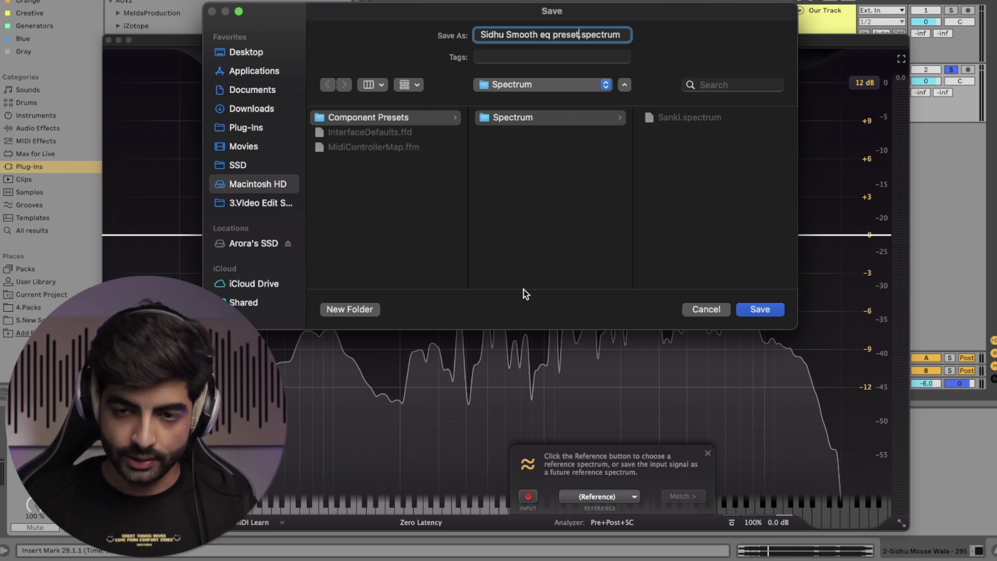
pyautogui.click(759, 310)
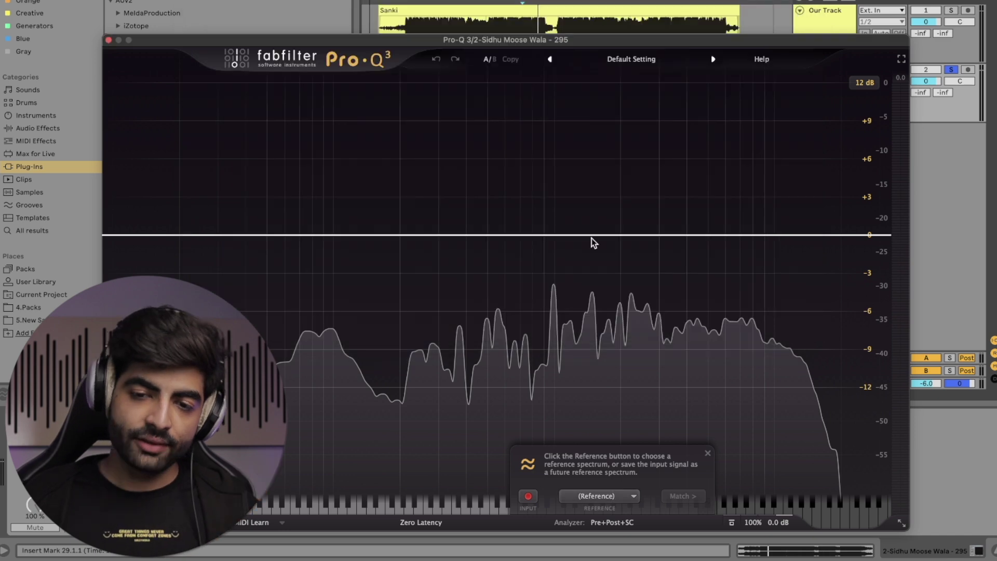
# - Delete the Sidhu Moose Wala - 295 track and place the playback position within the Sanki clip
pyautogui.click(108, 40)
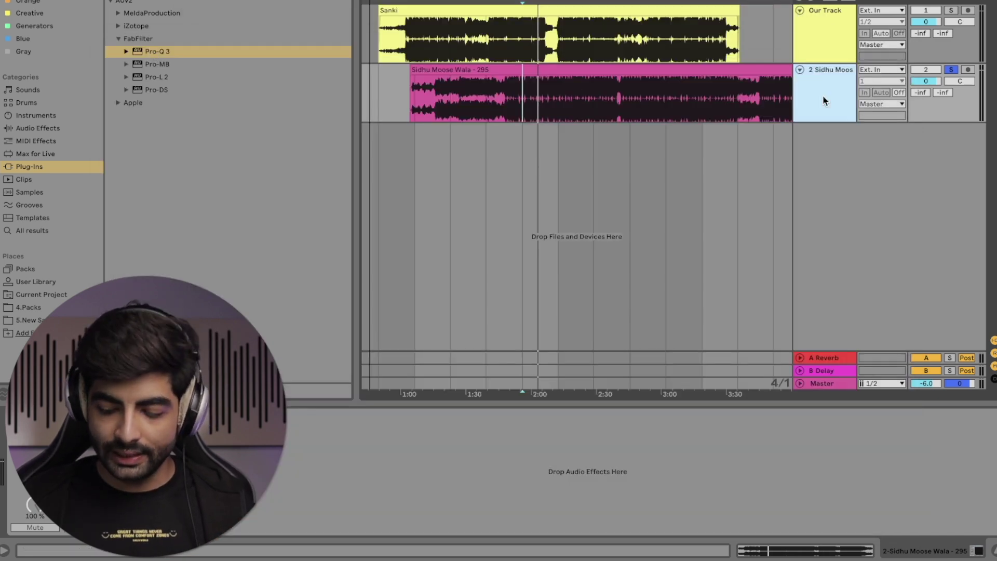
pyautogui.press('Delete')
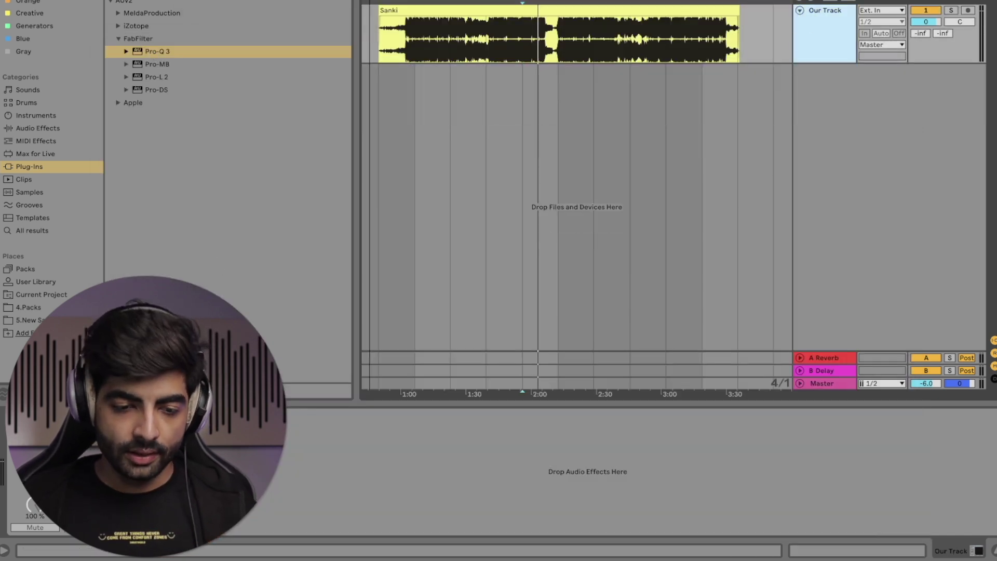
pyautogui.click(521, 55)
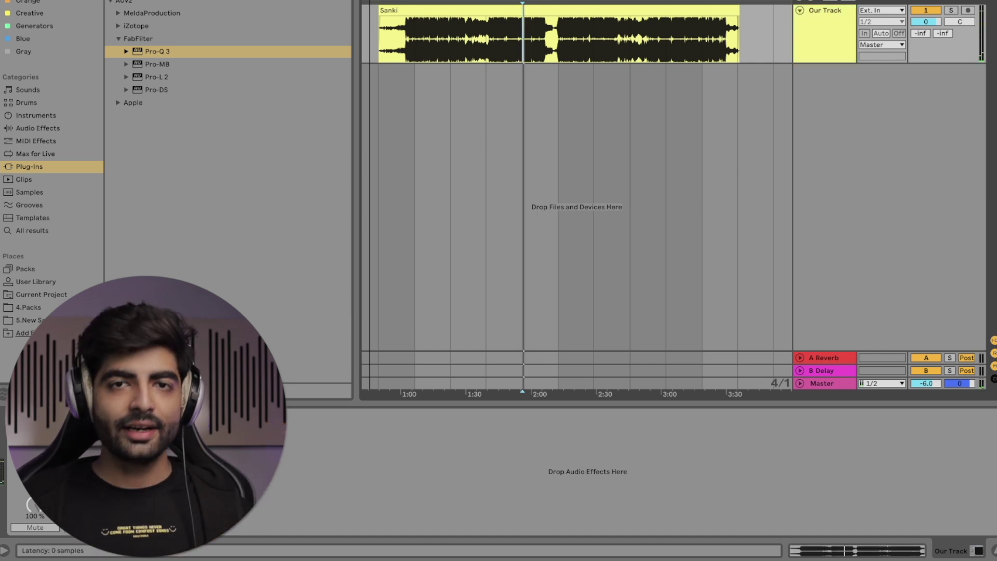
# - Add Pro-Q 3 to Our Track, start EQ Match and choose Sidhu Smooth eq preset as the reference spectrum
pyautogui.press('Return')
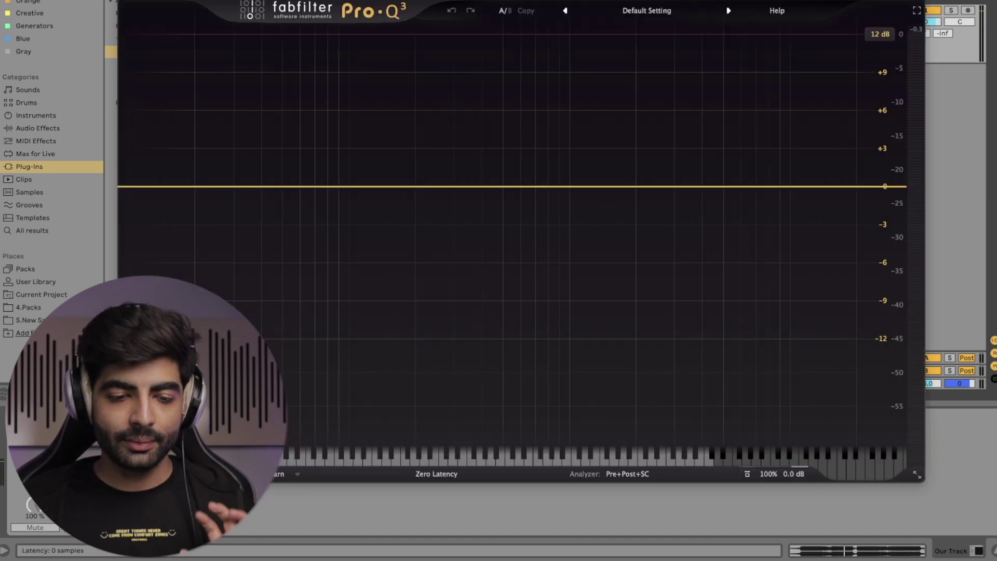
pyautogui.click(630, 474)
pyautogui.click(684, 459)
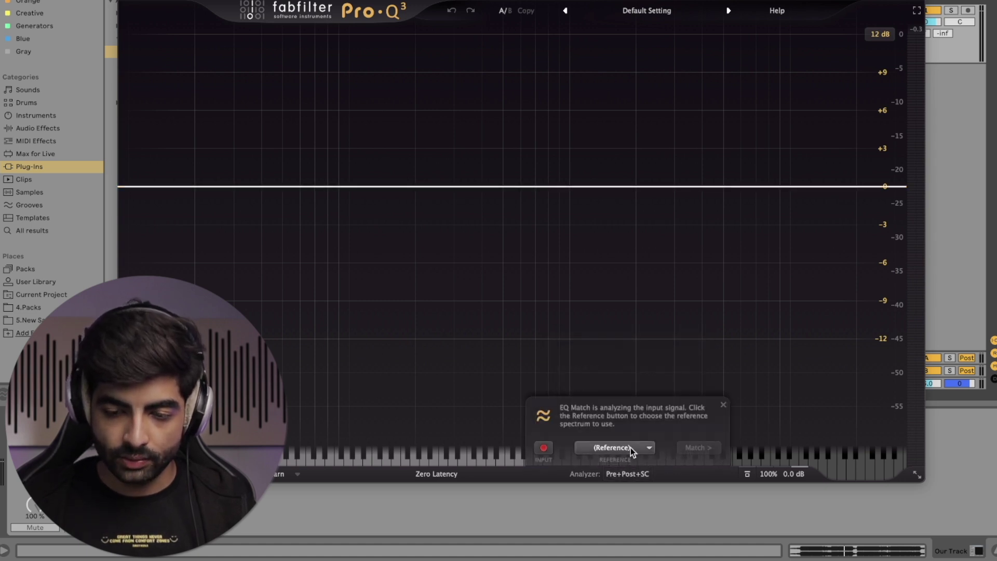
pyautogui.click(631, 447)
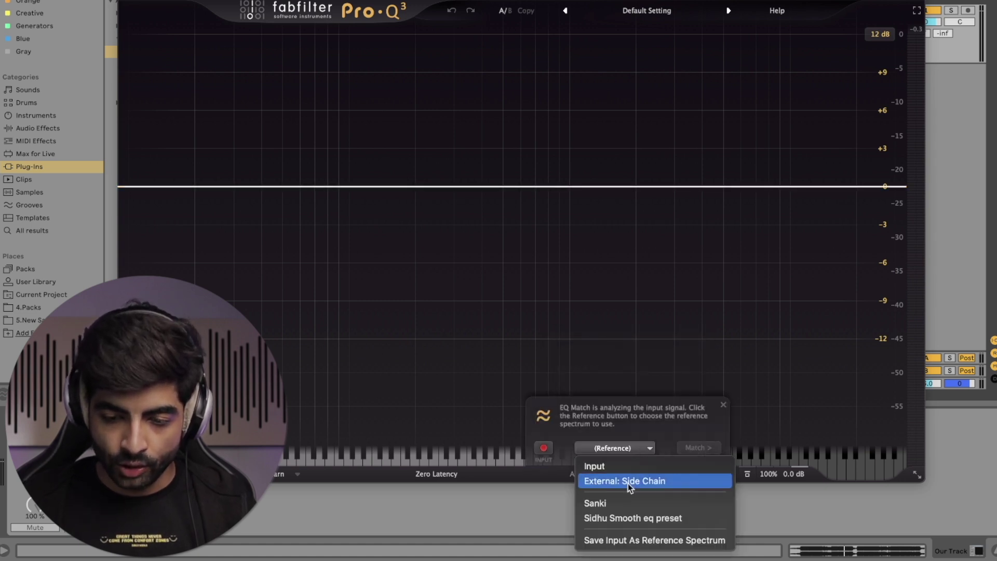
pyautogui.click(595, 518)
# - Add three bell bands to Our Track: about -3.7 dB at 86 Hz, +6.3 dB at 218 Hz and -14 dB at 595 Hz
pyautogui.press('space')
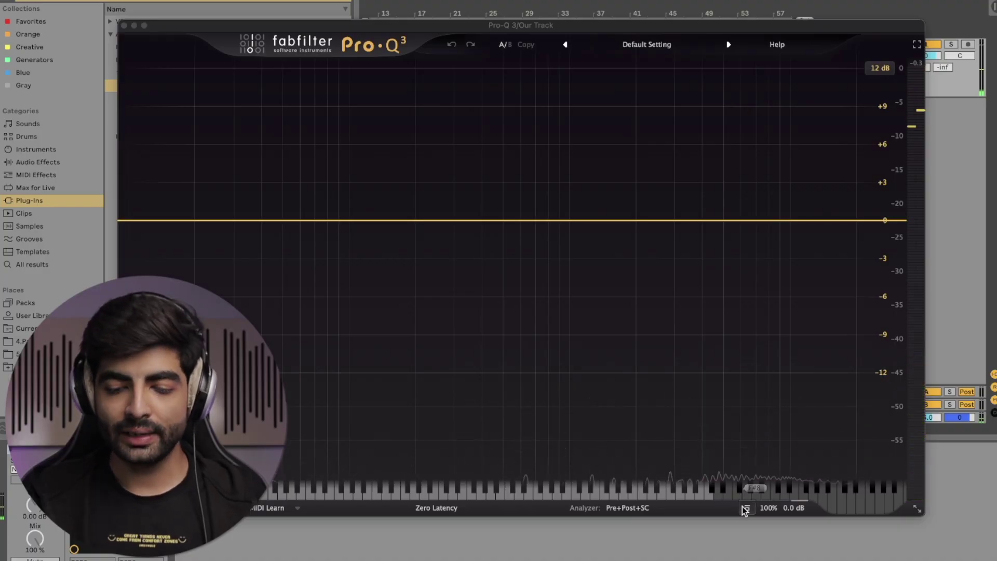
pyautogui.press('space')
pyautogui.moveTo(337, 222); pyautogui.dragTo(334, 266)
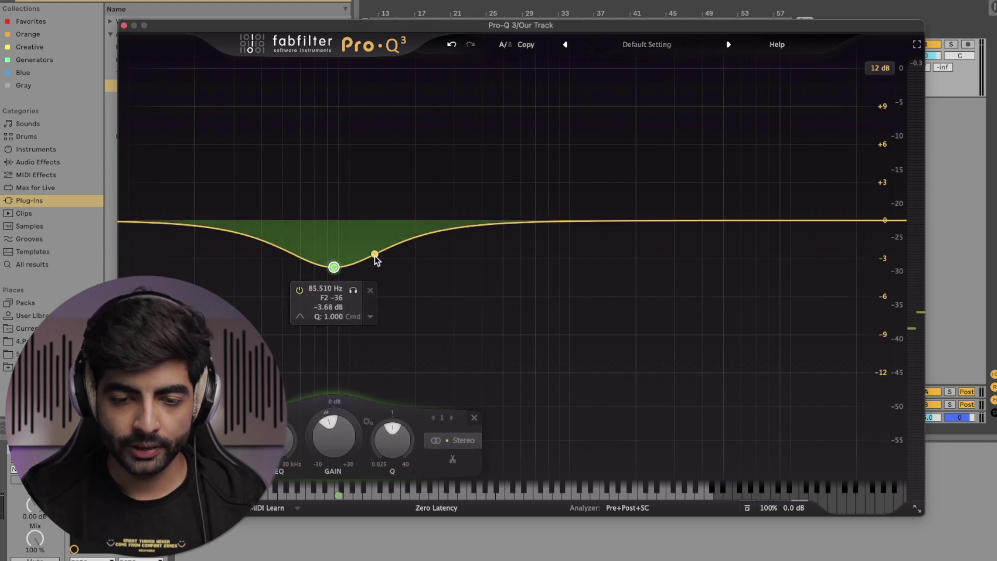
pyautogui.moveTo(423, 222); pyautogui.dragTo(423, 140)
pyautogui.press('space')
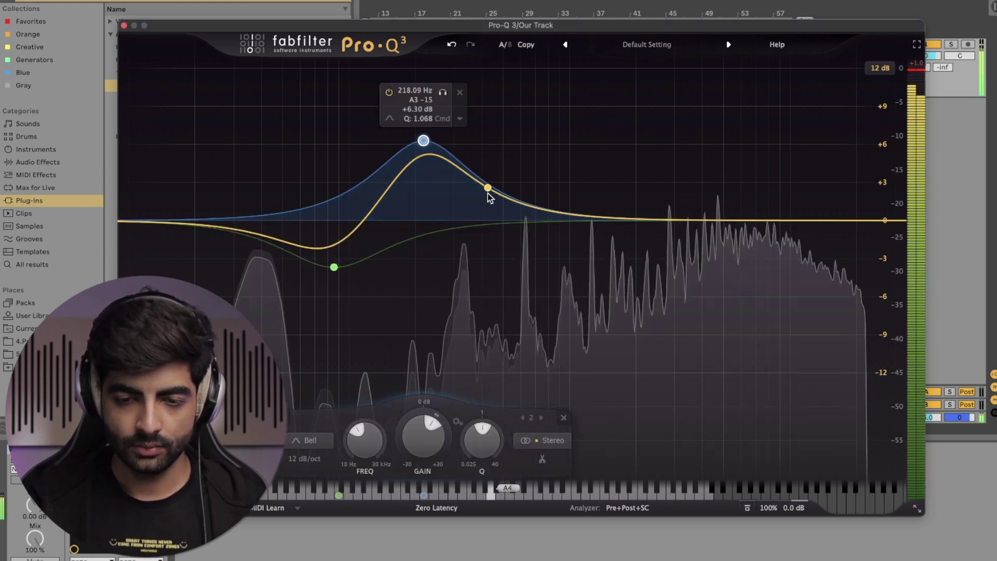
pyautogui.moveTo(488, 193); pyautogui.dragTo(519, 291)
pyautogui.press('space')
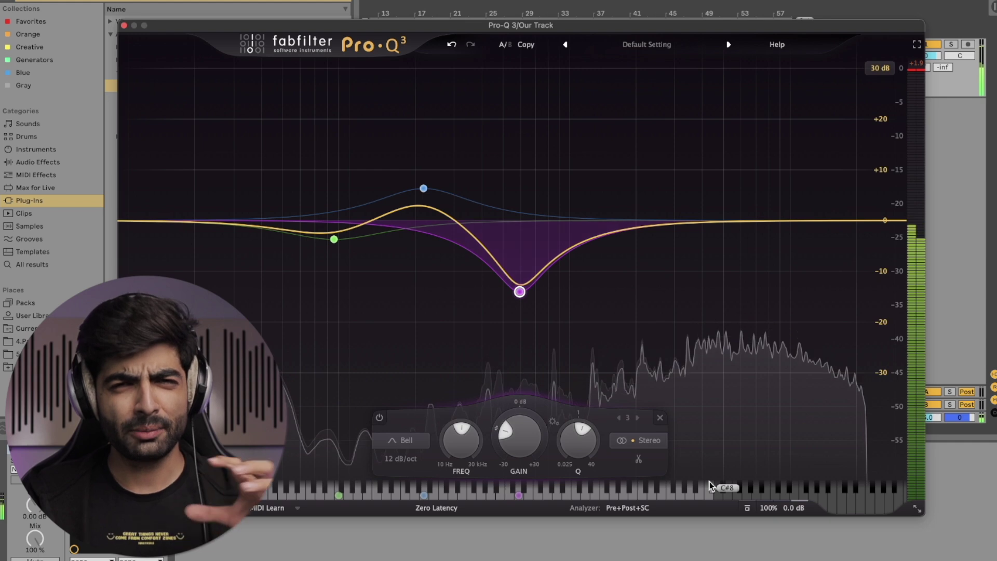
# - Toggle the global bypass repeatedly during playback to compare the track with and without the EQ
pyautogui.click(747, 508)
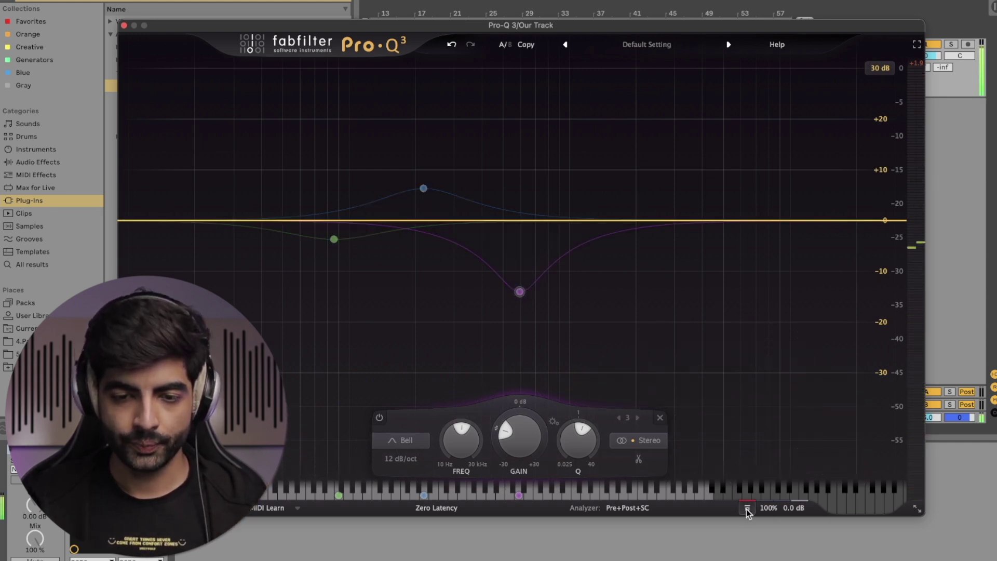
pyautogui.press('space')
pyautogui.click(746, 508)
pyautogui.click(746, 508)
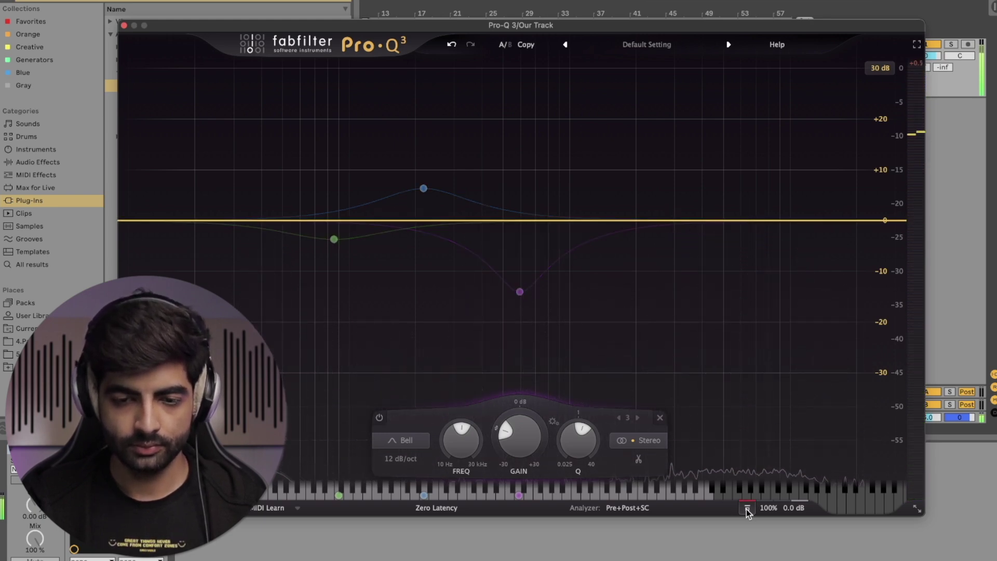
pyautogui.click(747, 508)
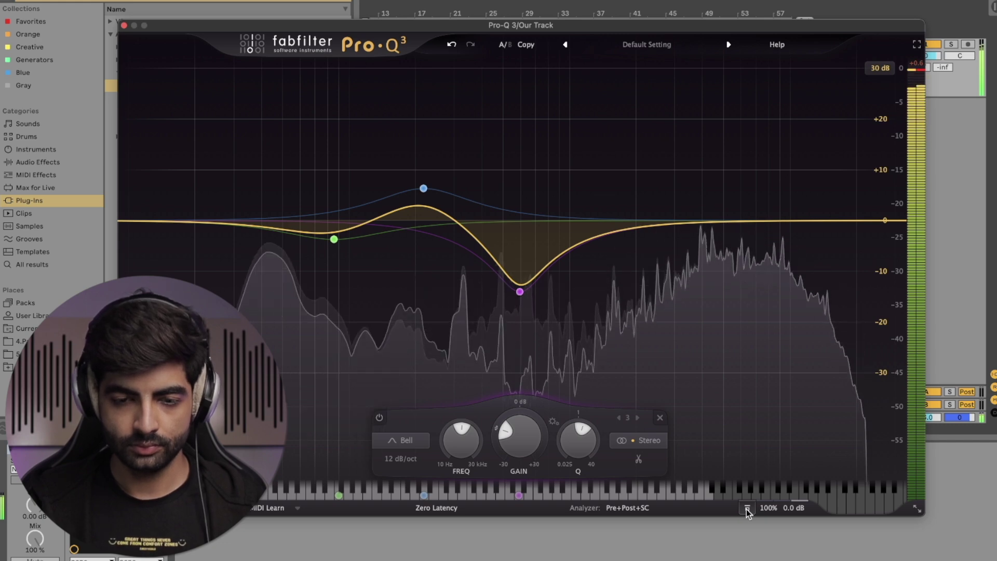
pyautogui.click(746, 509)
# - Vary the output level between about -20 dB and +7.8 dB and turn off the global bypass
pyautogui.moveTo(769, 509)
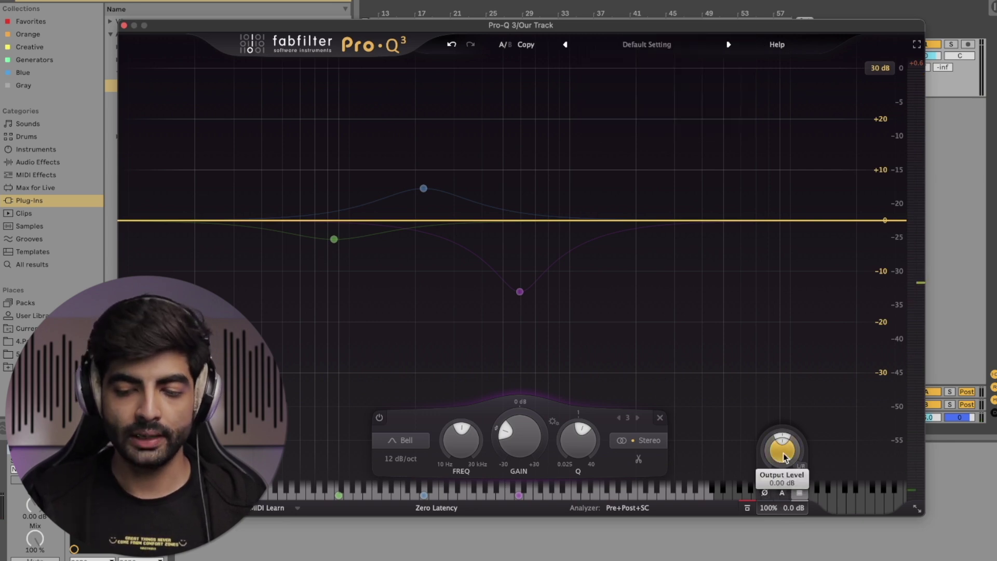
pyautogui.moveTo(784, 457); pyautogui.dragTo(783, 460)
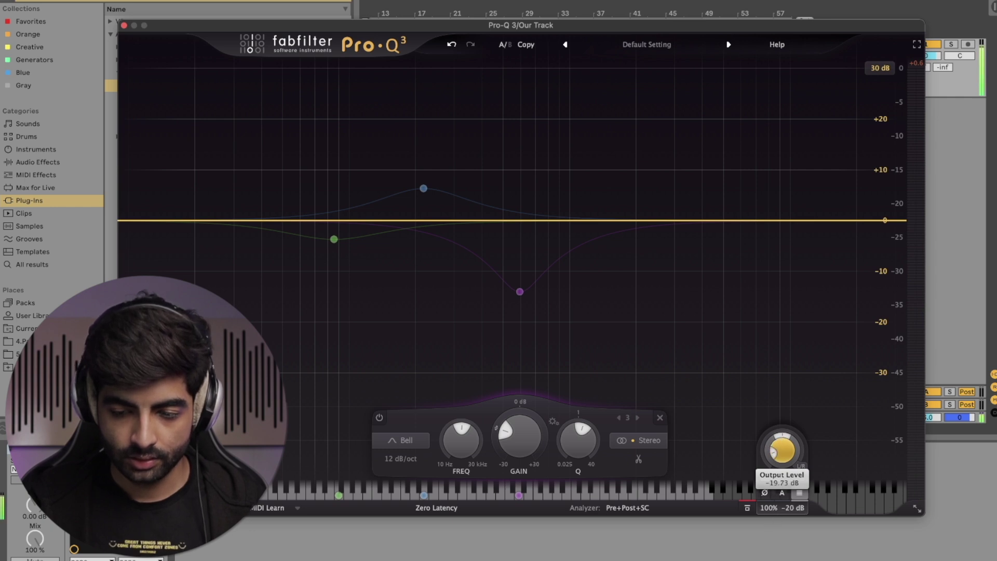
pyautogui.click(748, 506)
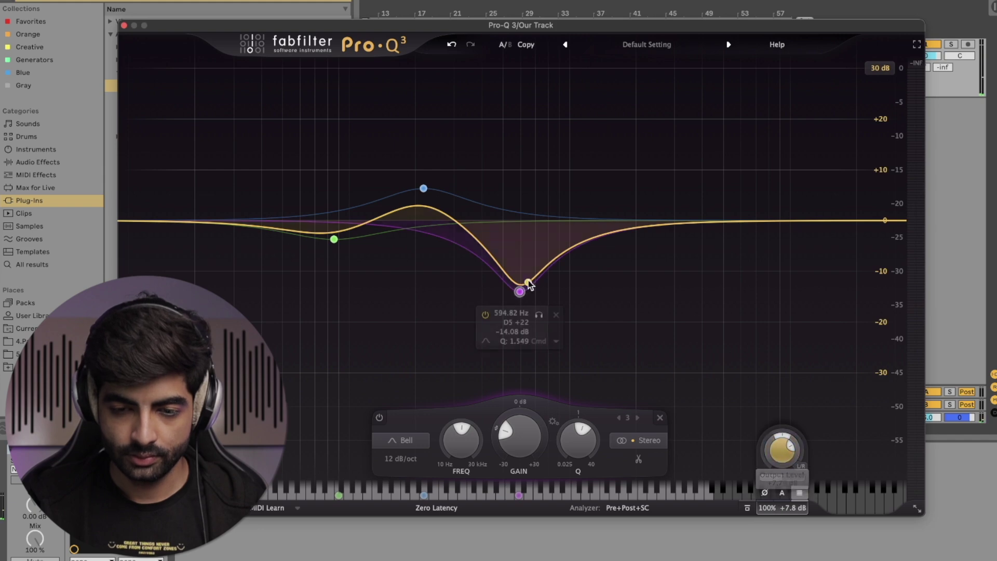
# - Reduce the 595 Hz band's cut and adjust the output level, lowering it to about -11 dB and raising it again
pyautogui.moveTo(520, 292); pyautogui.dragTo(520, 238)
pyautogui.moveTo(781, 450); pyautogui.dragTo(766, 560)
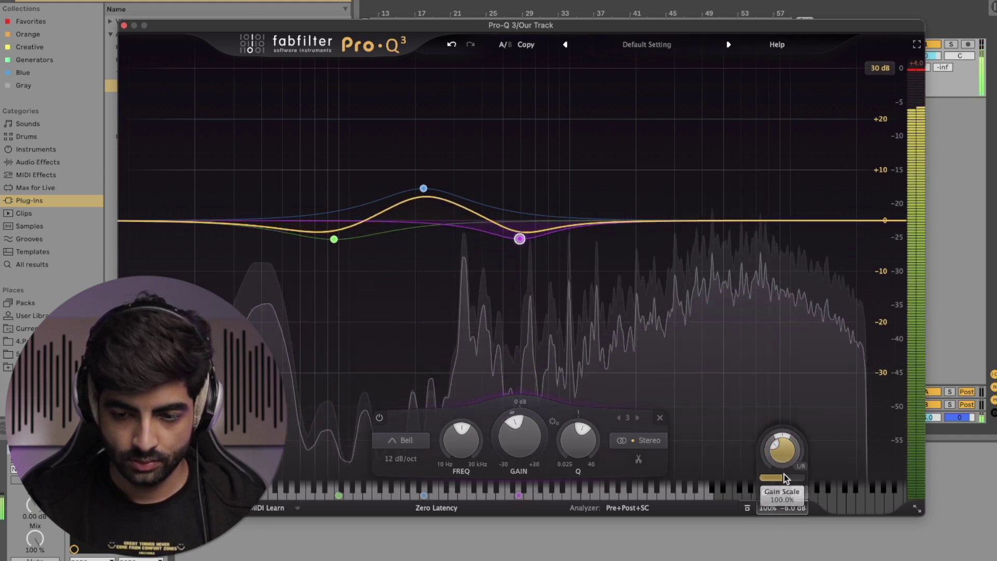
pyautogui.moveTo(779, 490); pyautogui.dragTo(779, 494)
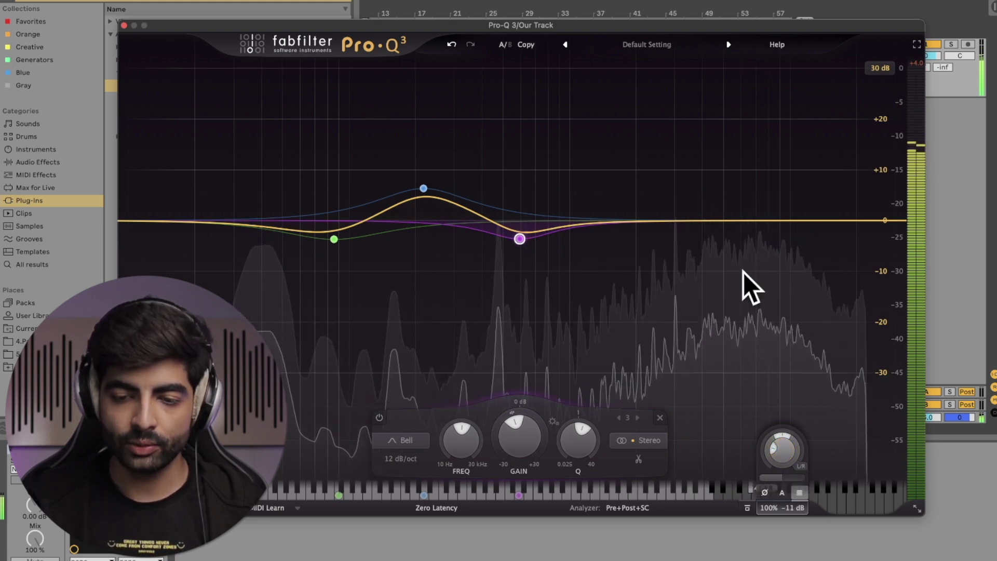
pyautogui.moveTo(783, 458); pyautogui.dragTo(783, 433)
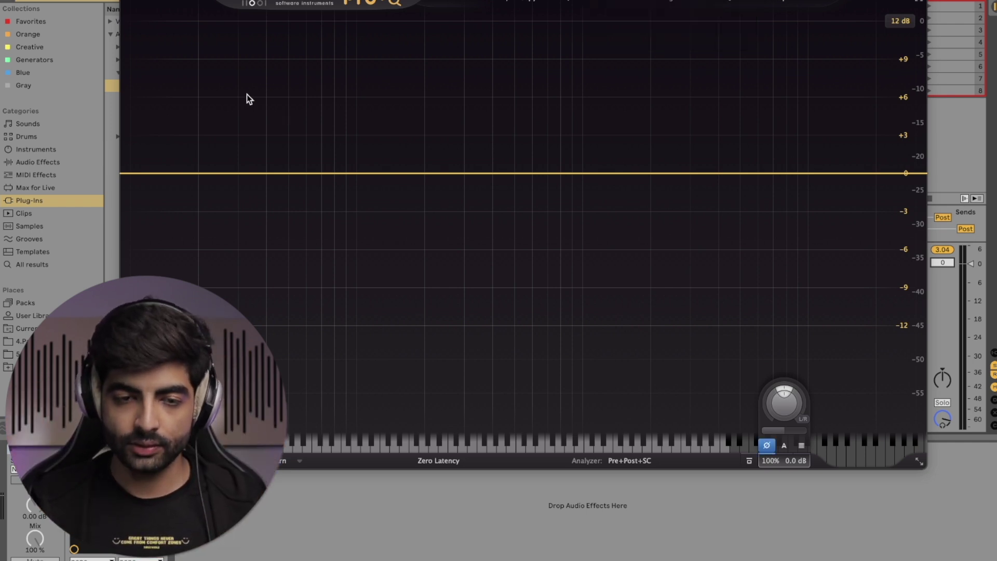
# - Close the equalizer window, show the arrangement zoomed in on the Sanki clip and freeze Our Track
pyautogui.click(129, 1)
pyautogui.press('Tab')
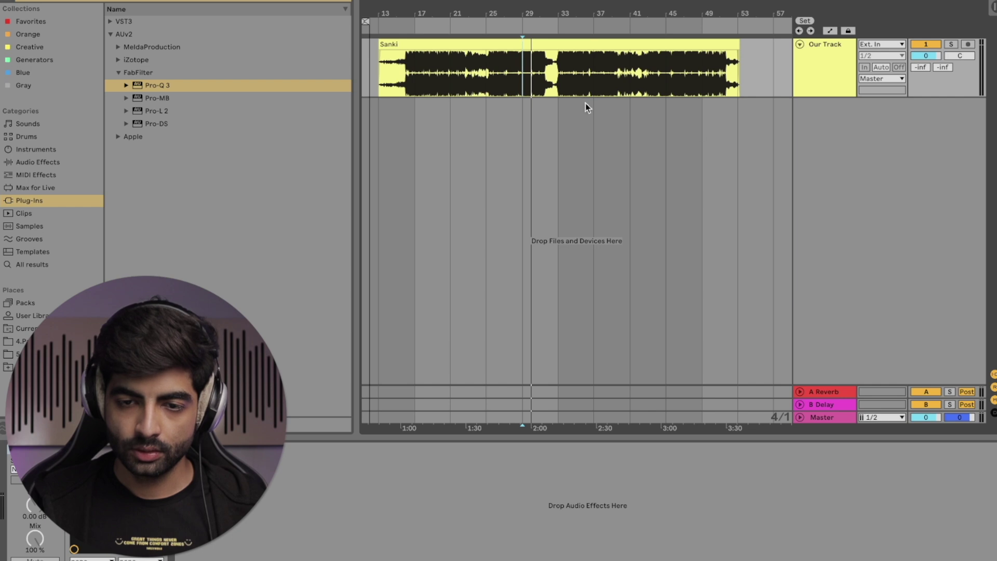
pyautogui.moveTo(525, 9); pyautogui.dragTo(534, 85)
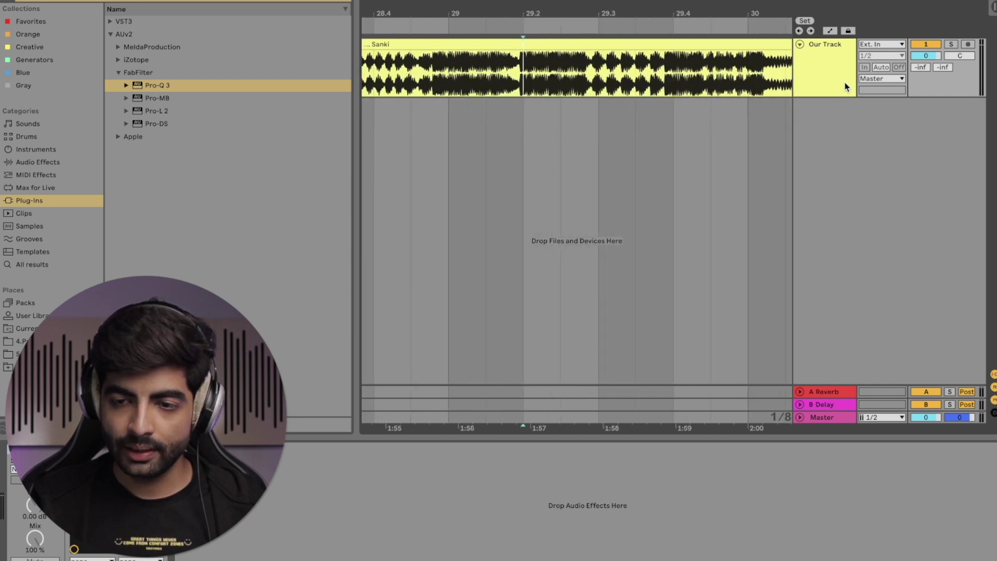
pyautogui.rightClick(848, 77)
pyautogui.click(851, 134)
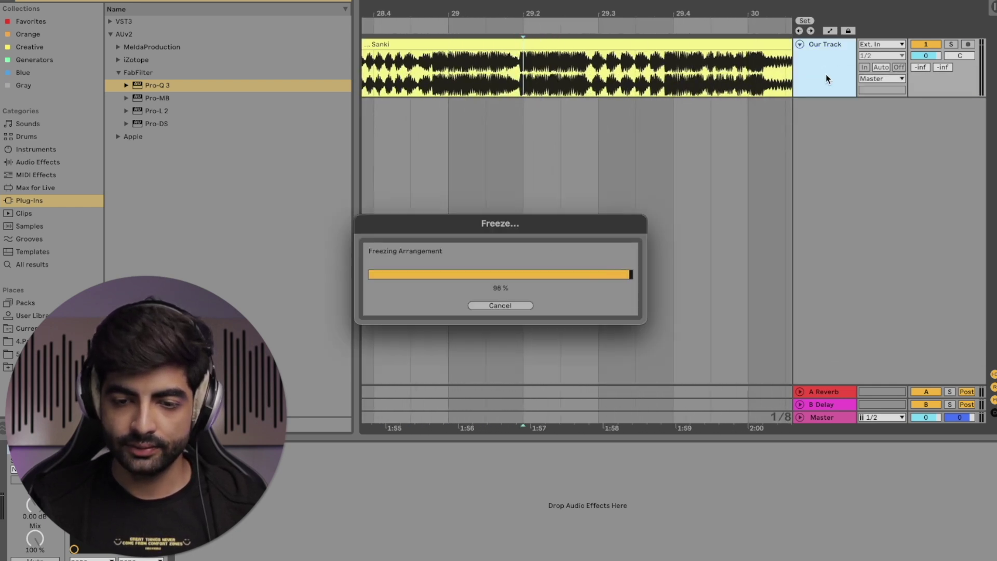
# - Insert a new audio track, copy the frozen Sanki clip onto it and unfreeze Our Track
pyautogui.press('super+t')
pyautogui.moveTo(549, 41); pyautogui.dragTo(550, 119)
pyautogui.moveTo(533, 12); pyautogui.dragTo(505, 61)
pyautogui.click(514, 61)
pyautogui.rightClick(822, 73)
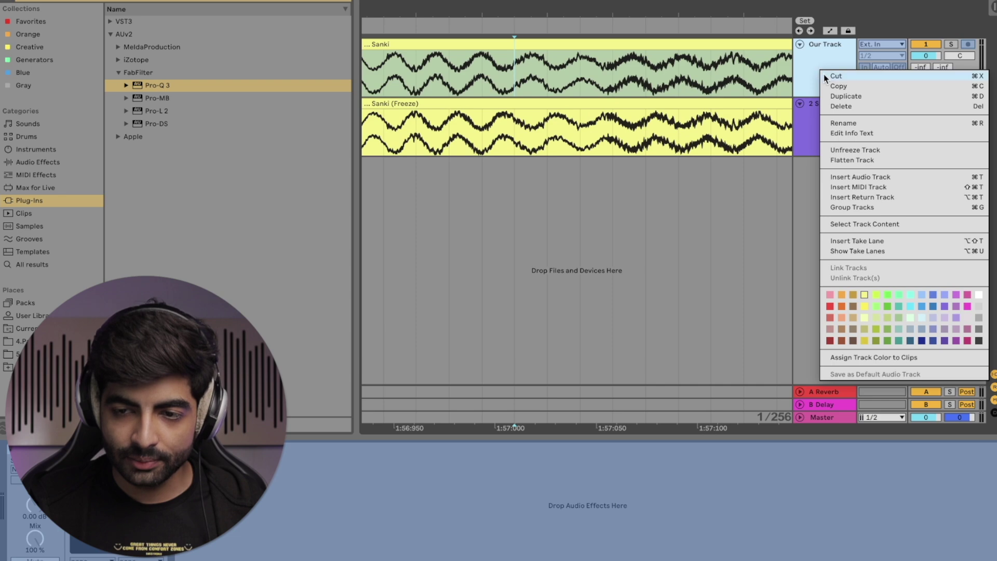
pyautogui.click(848, 154)
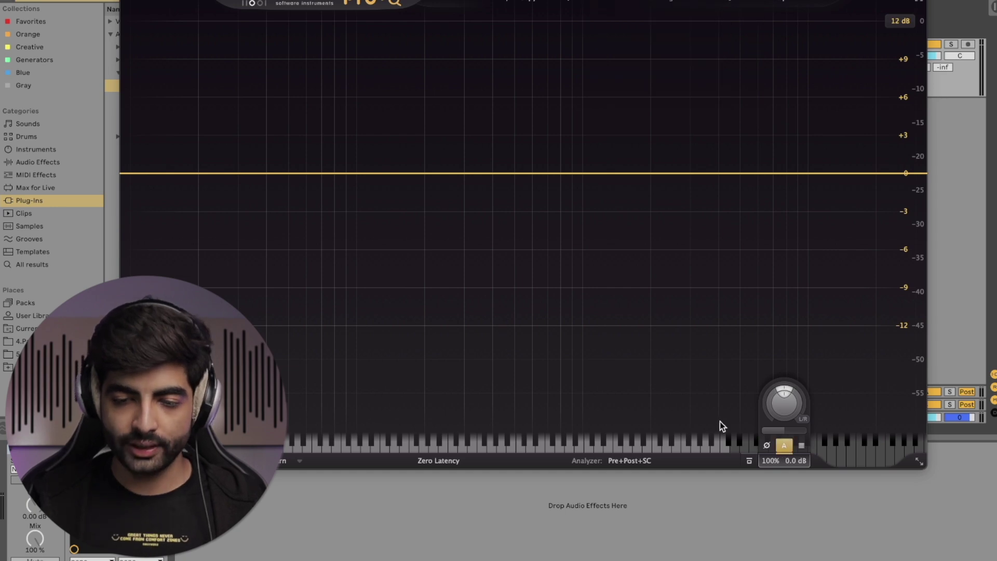
# - Add two bell cuts to Our Track's EQ, one in the mids and one of about -3.2 dB at 5.3 kHz
pyautogui.moveTo(491, 1); pyautogui.dragTo(492, 175)
pyautogui.press('space')
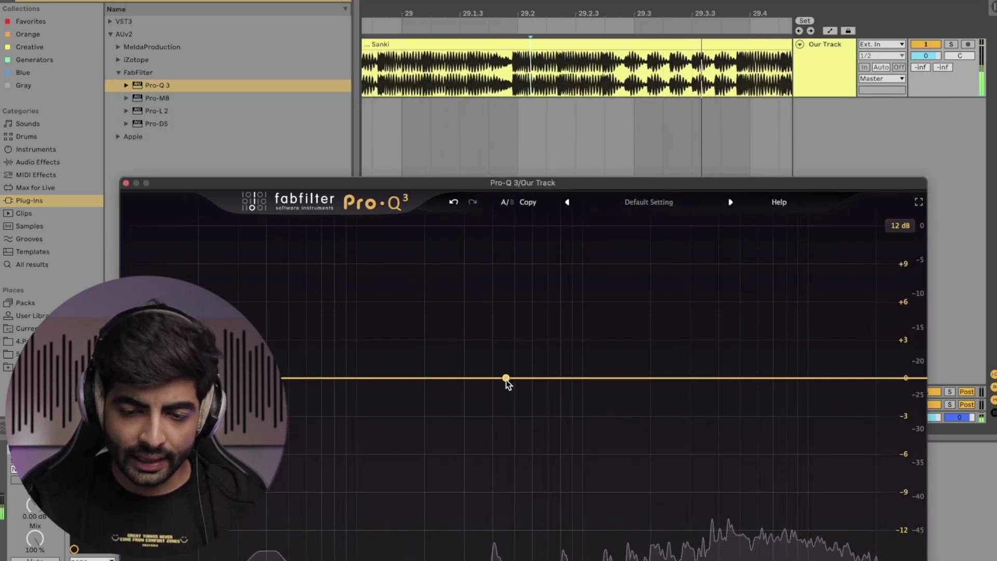
pyautogui.moveTo(507, 379); pyautogui.dragTo(504, 411)
pyautogui.moveTo(632, 387); pyautogui.dragTo(749, 421)
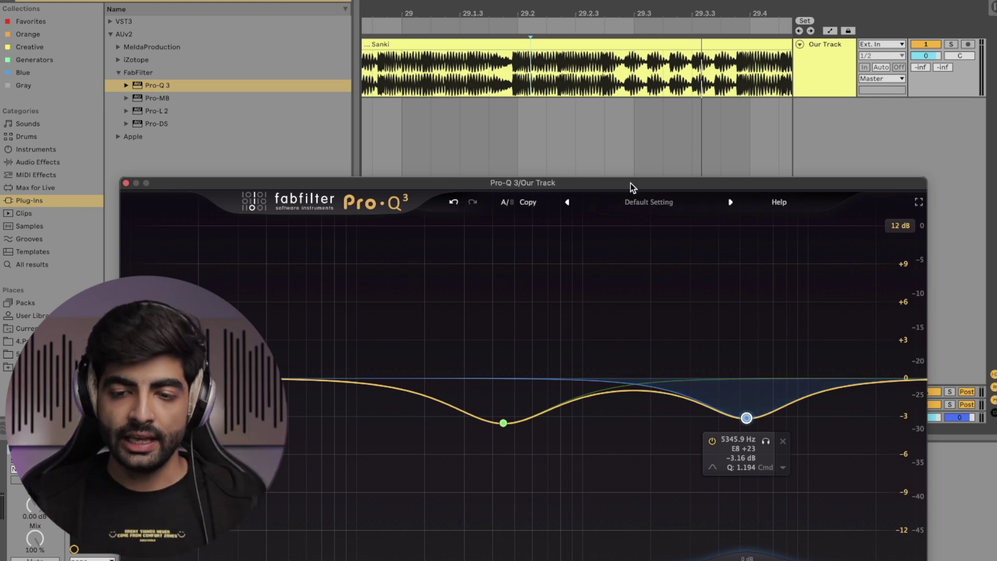
# - Play Our Track with the mixer beside the EQ and add a bell cut of about -4.5 dB at 43 Hz
pyautogui.moveTo(633, 186); pyautogui.dragTo(603, 81)
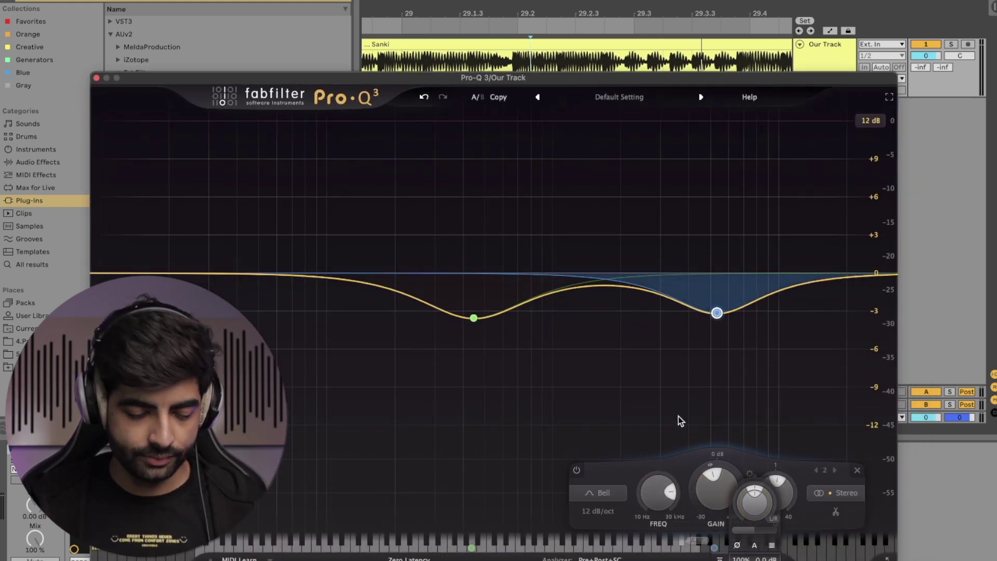
pyautogui.press('Tab')
pyautogui.press('space')
pyautogui.moveTo(378, 78); pyautogui.dragTo(777, 62)
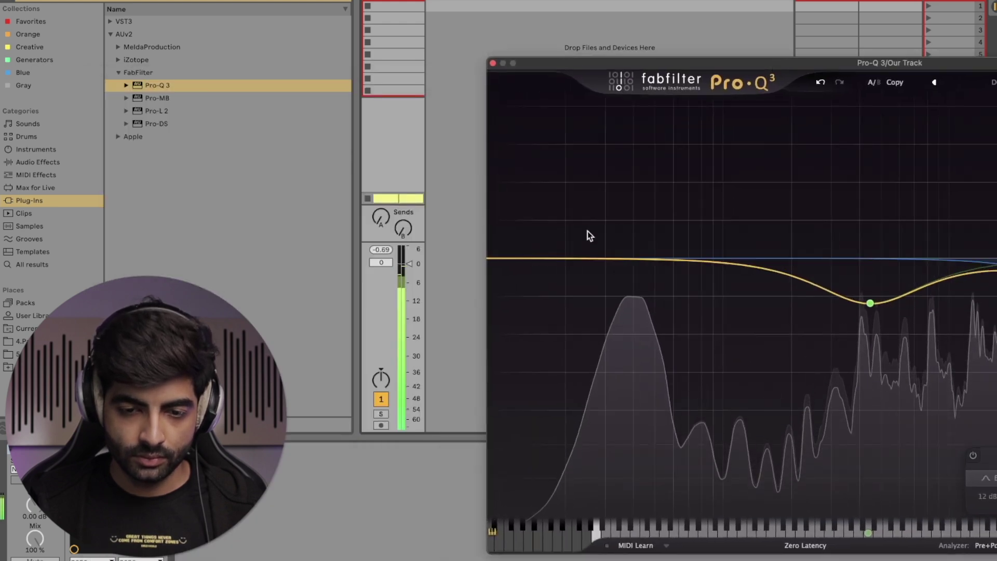
pyautogui.moveTo(647, 259); pyautogui.dragTo(641, 309)
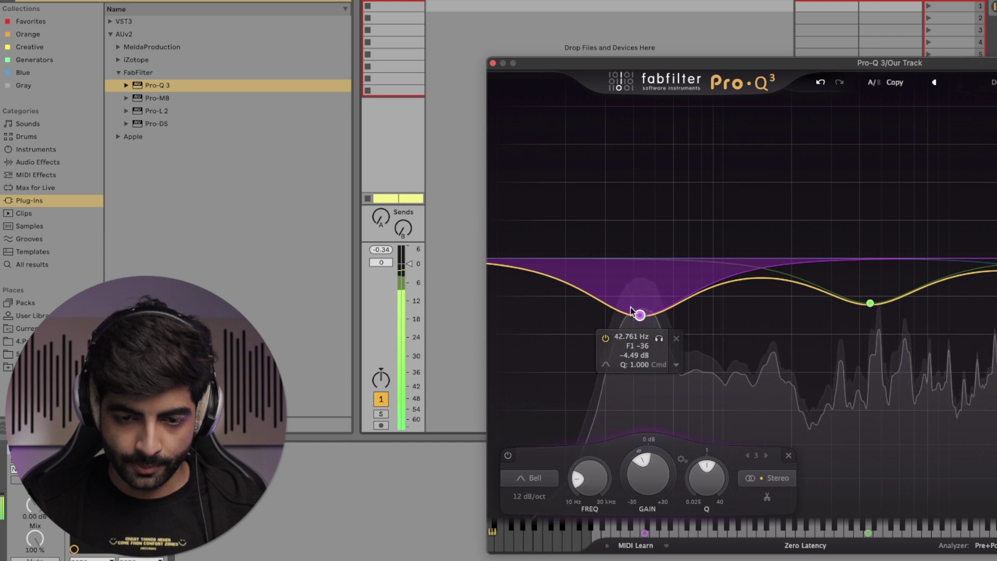
# - Restart playback and check Our Track's level on its mixer meter
pyautogui.press('space')
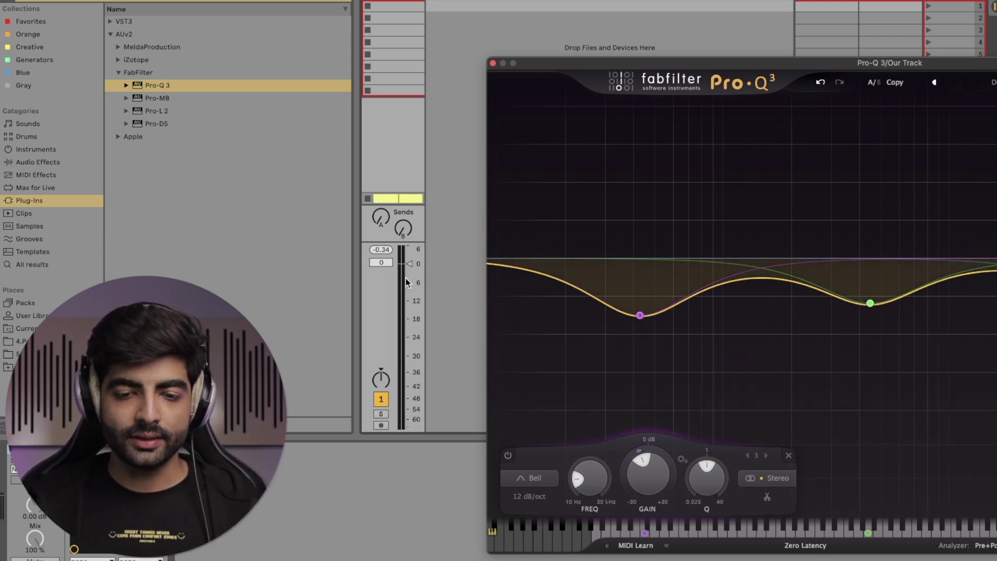
pyautogui.press('space')
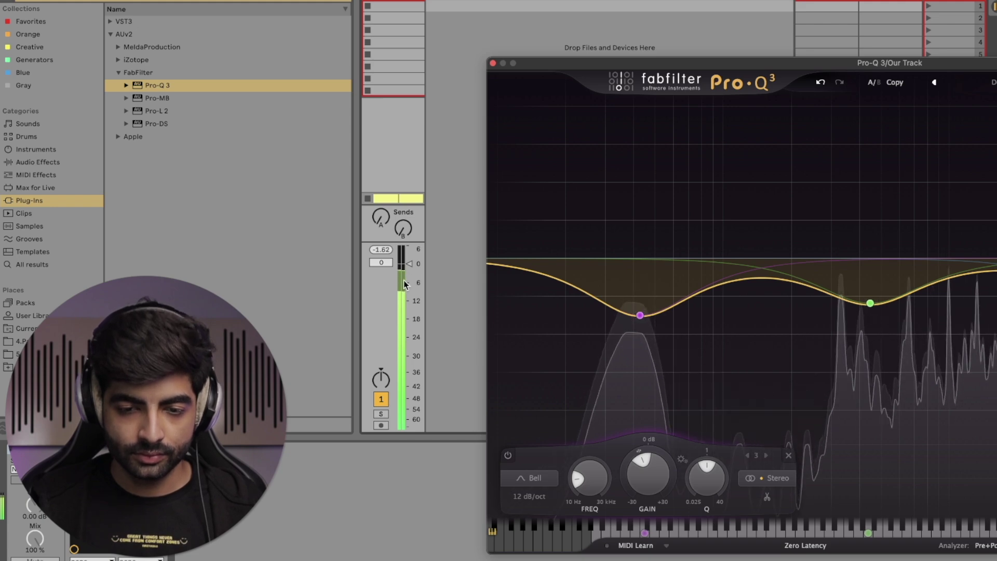
pyautogui.moveTo(640, 60); pyautogui.dragTo(620, 50)
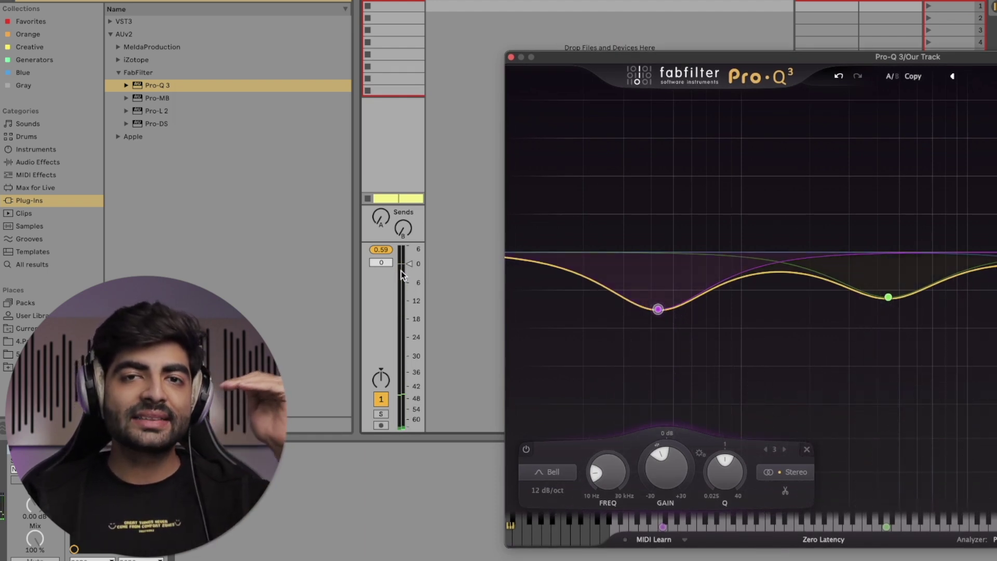
# - Turn off Auto Gain, select all three EQ bands and deepen their cuts together
pyautogui.moveTo(722, 59); pyautogui.dragTo(311, 25)
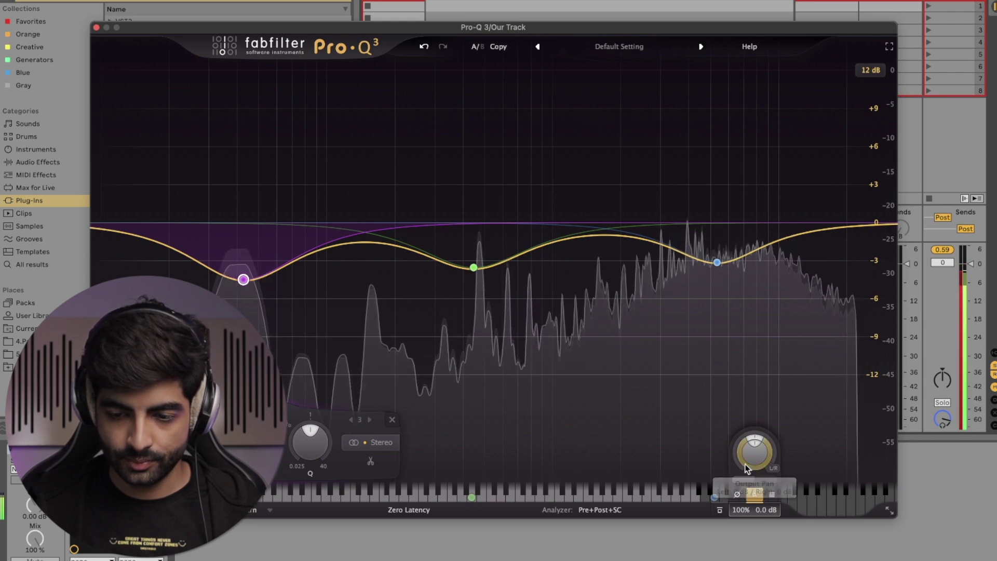
pyautogui.click(755, 496)
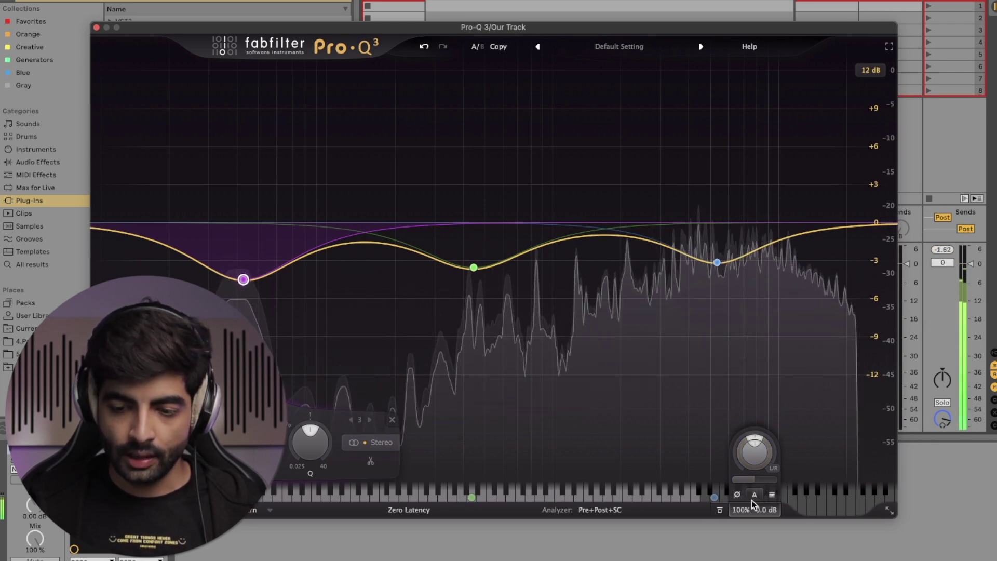
pyautogui.moveTo(151, 158); pyautogui.dragTo(787, 389)
pyautogui.moveTo(717, 264); pyautogui.dragTo(721, 318)
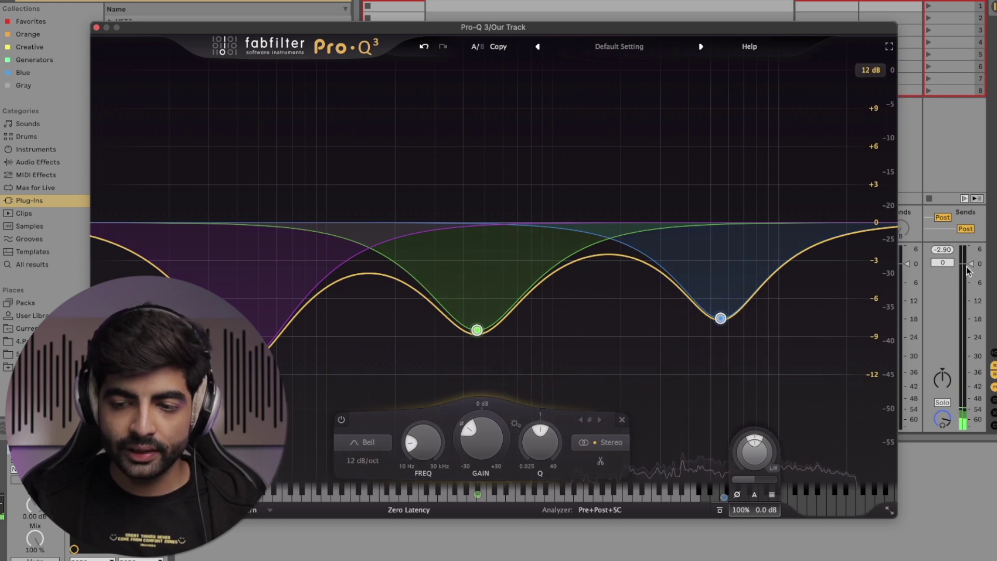
# - Turn Auto Gain on for Our Track's three deepened cuts and play the track to compare its level
pyautogui.click(755, 495)
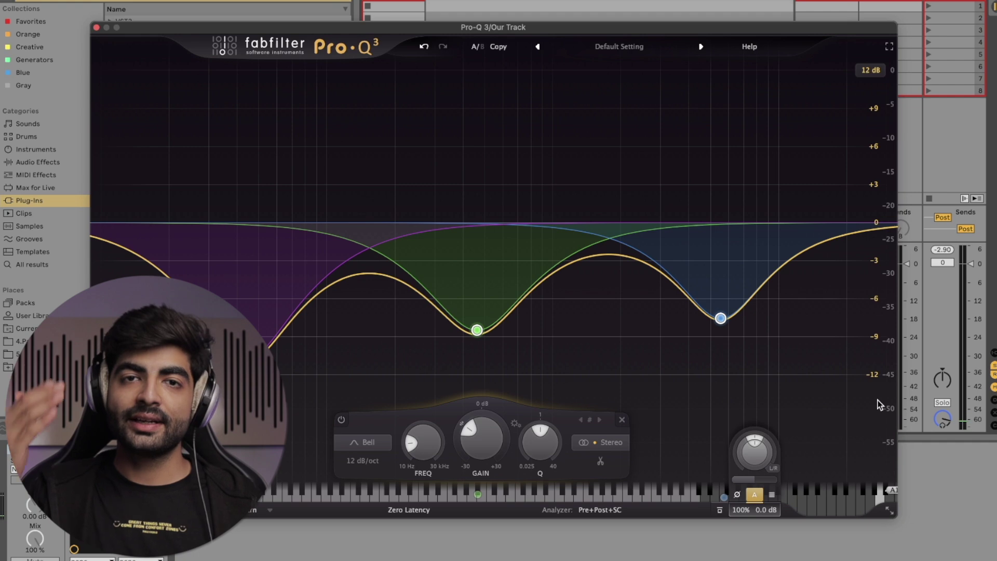
pyautogui.press('space')
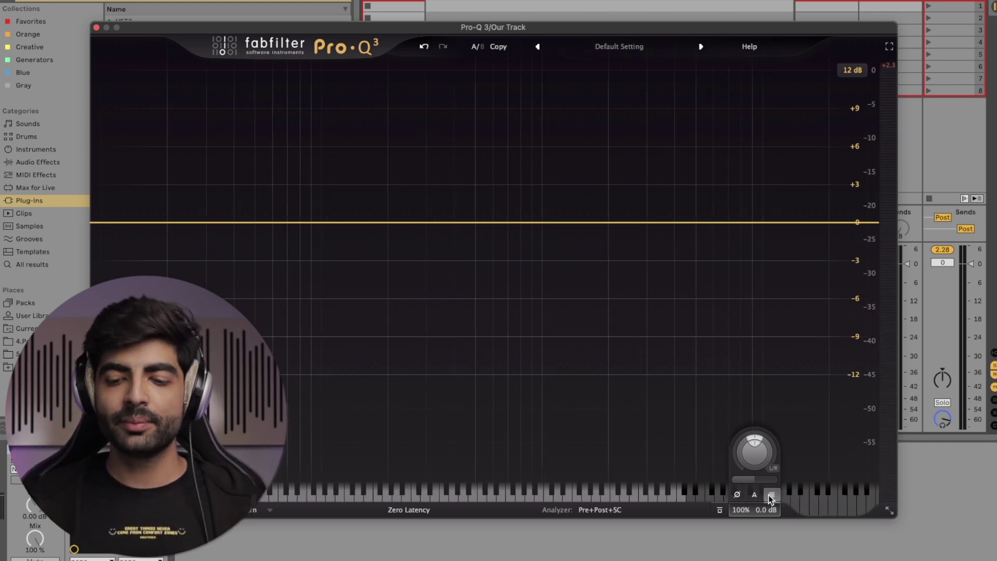
# - Hide the EQ's output level meter and try adjusting the gain scale from its readout
pyautogui.click(771, 498)
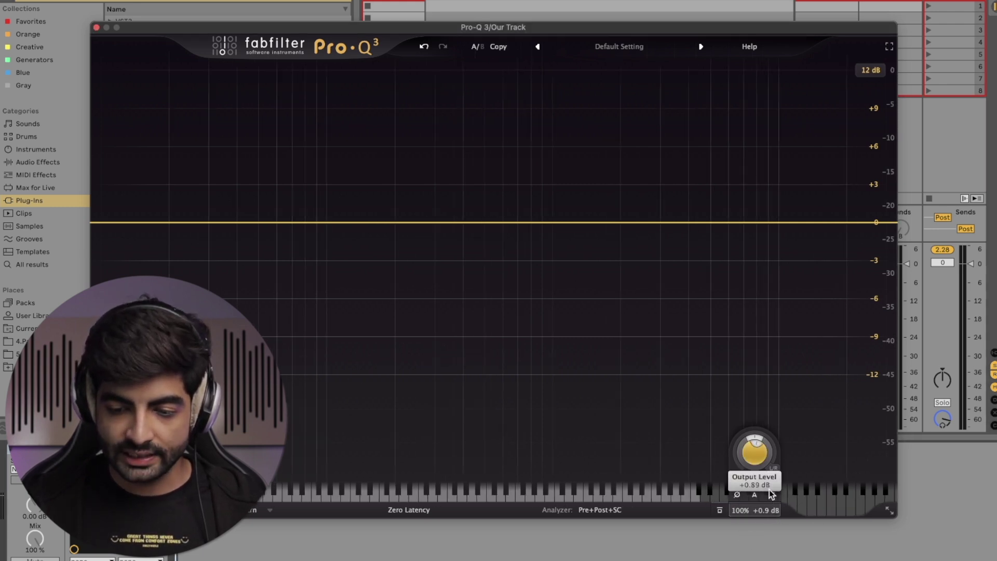
pyautogui.moveTo(744, 510)
pyautogui.mouseDown()
pyautogui.moveTo(740, 531)
pyautogui.moveTo(743, 521)
pyautogui.mouseUp()
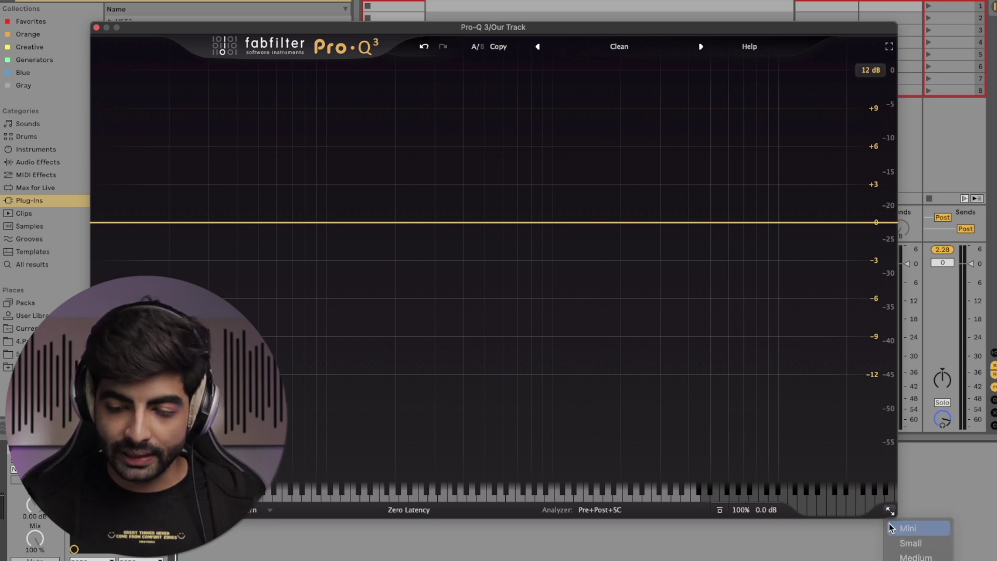
# - Resize the EQ interface through Mini, Small and Medium, and set it to Very Large
pyautogui.click(906, 528)
pyautogui.click(566, 249)
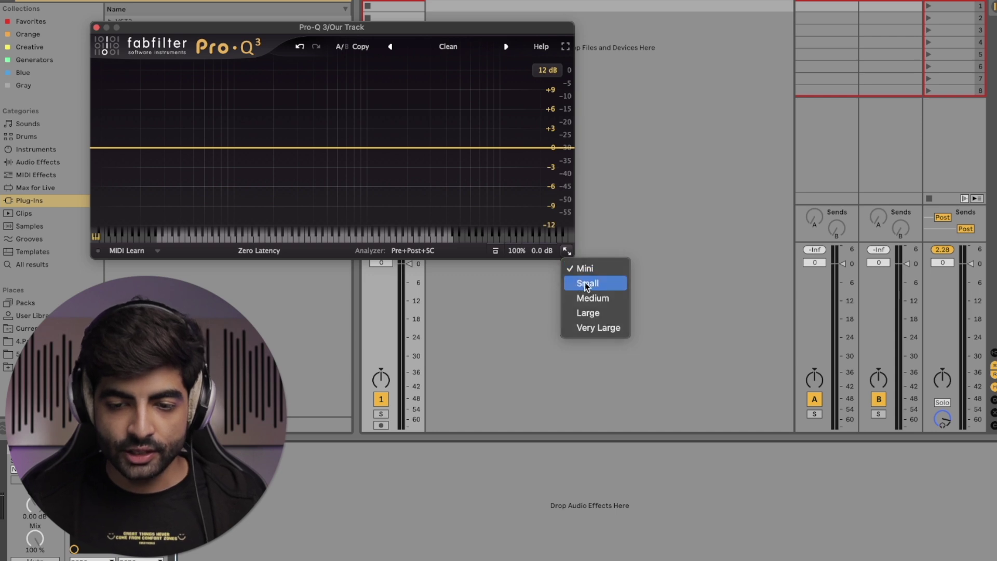
pyautogui.click(584, 282)
pyautogui.click(603, 339)
pyautogui.click(629, 385)
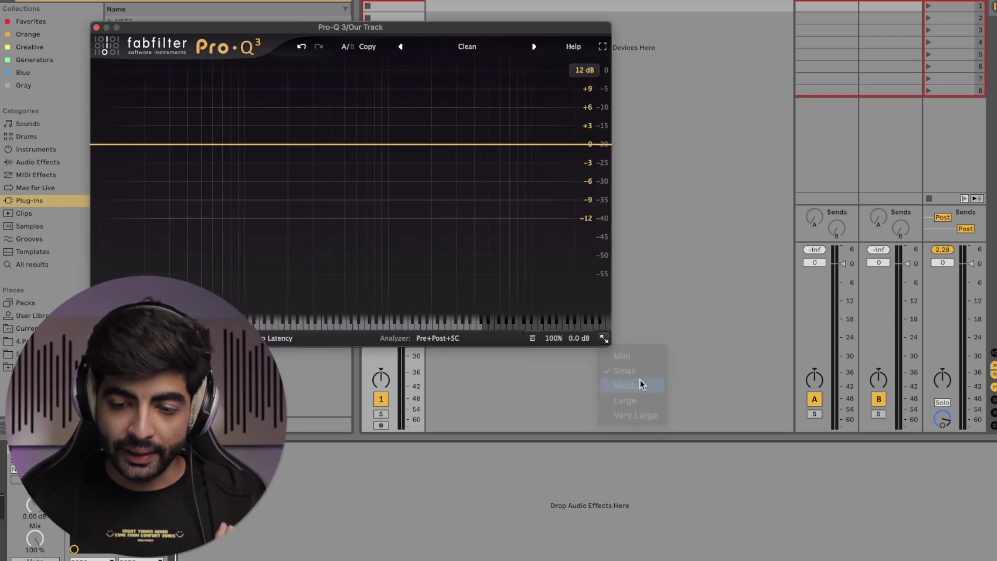
pyautogui.click(680, 389)
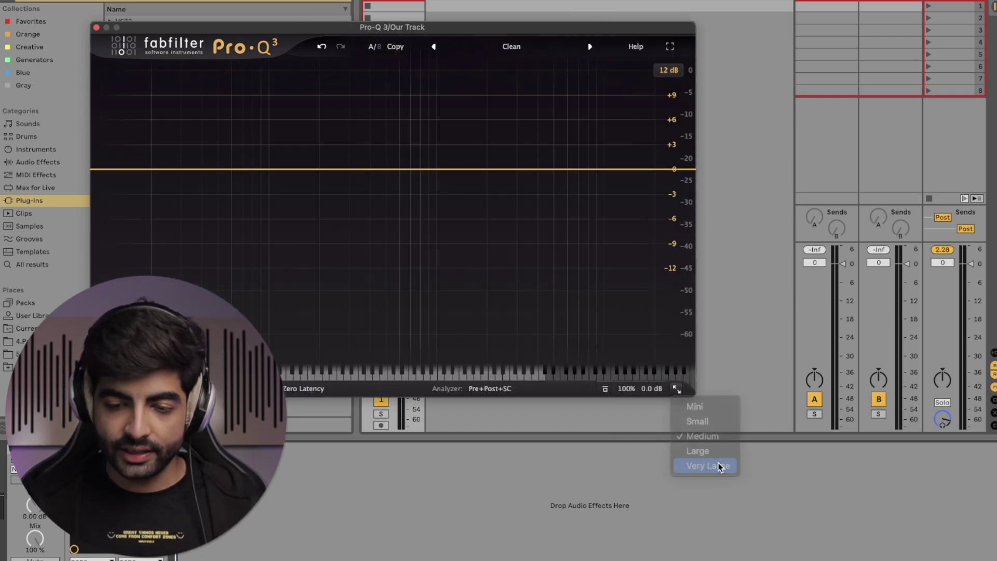
pyautogui.click(720, 466)
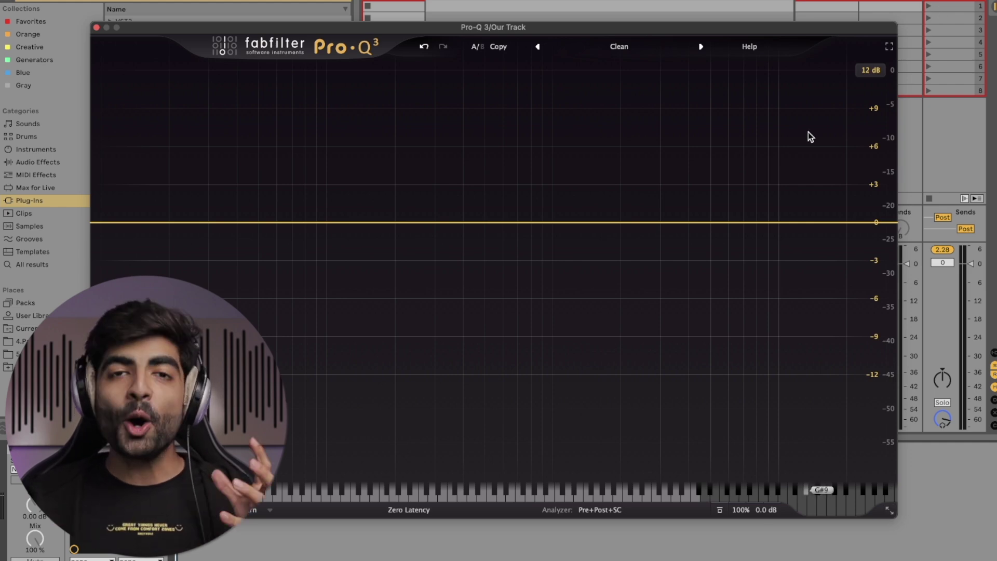
# - Show the EQ in full screen mode and return it to its normal window
pyautogui.click(890, 46)
pyautogui.press('Escape')
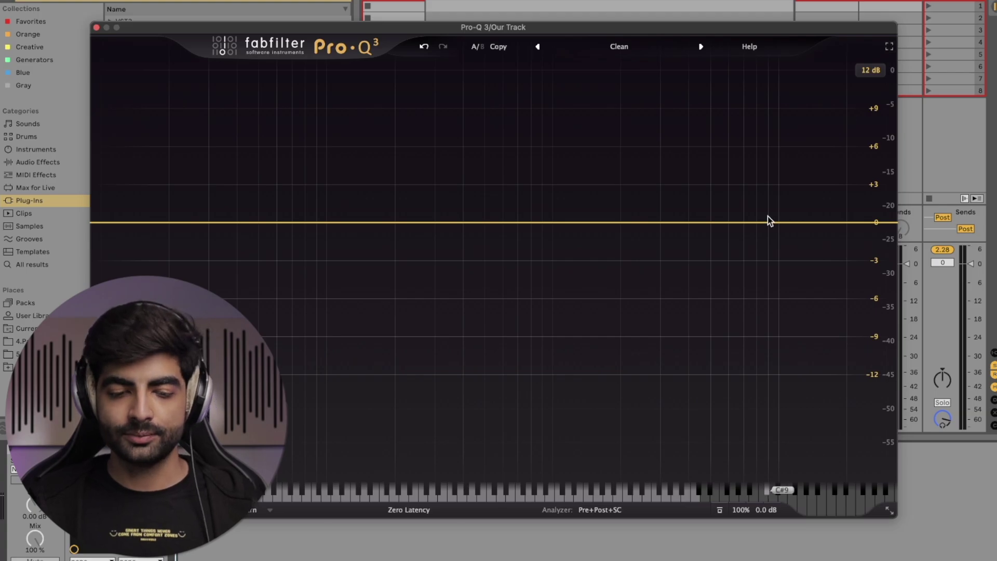